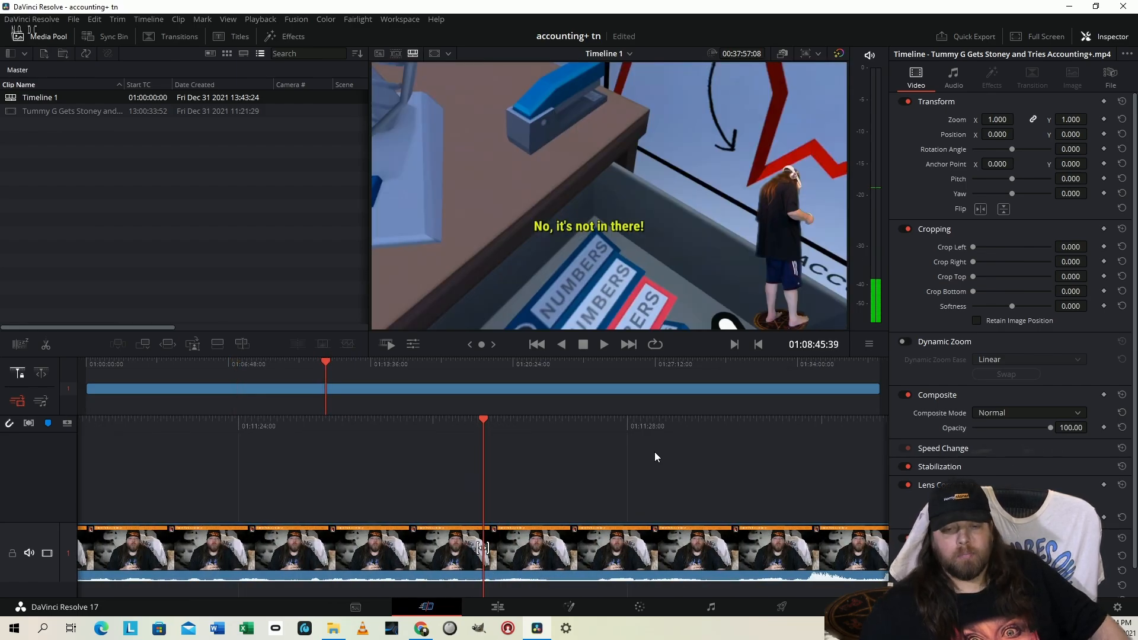
Stop playback at 01:11:44:57 and grab a still of that frame on the Color page
key("space")
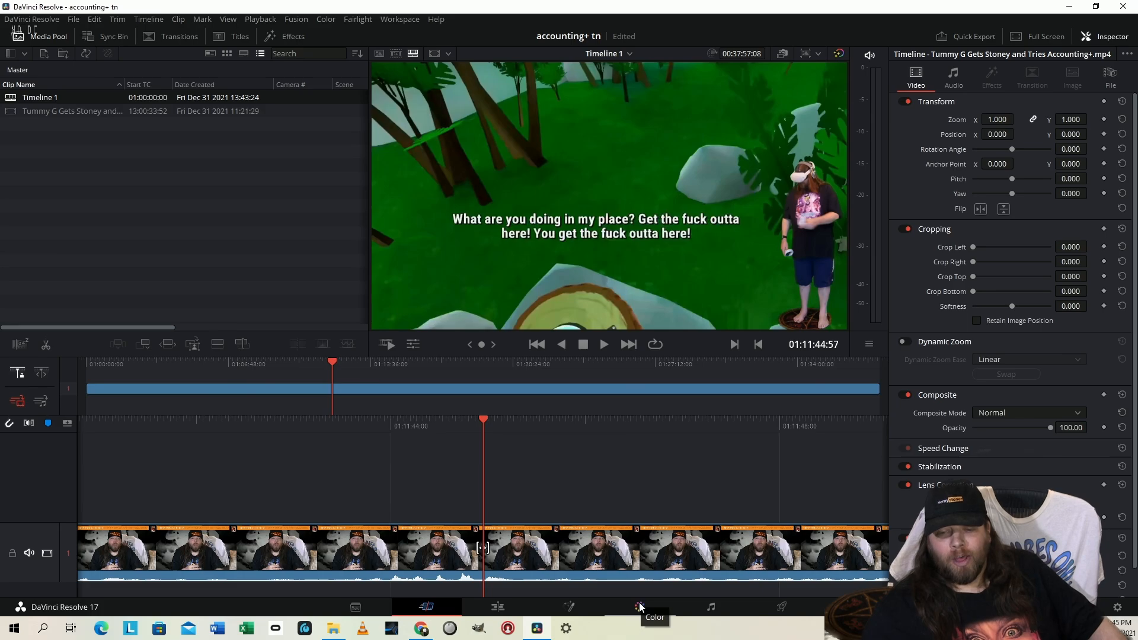
left_click(640, 606)
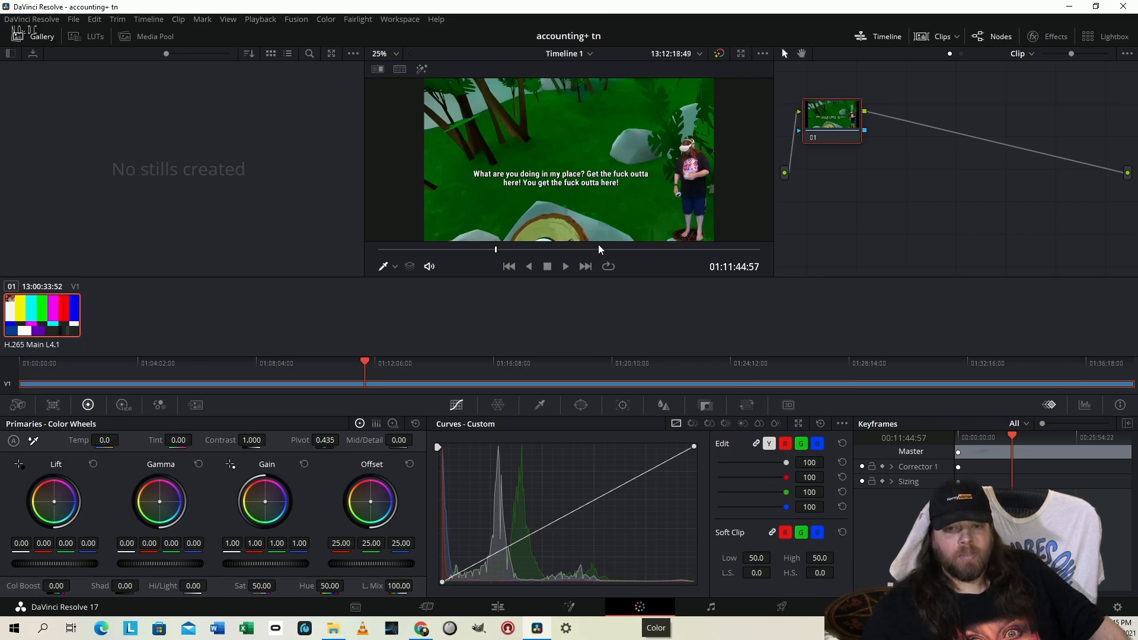
right_click(568, 126)
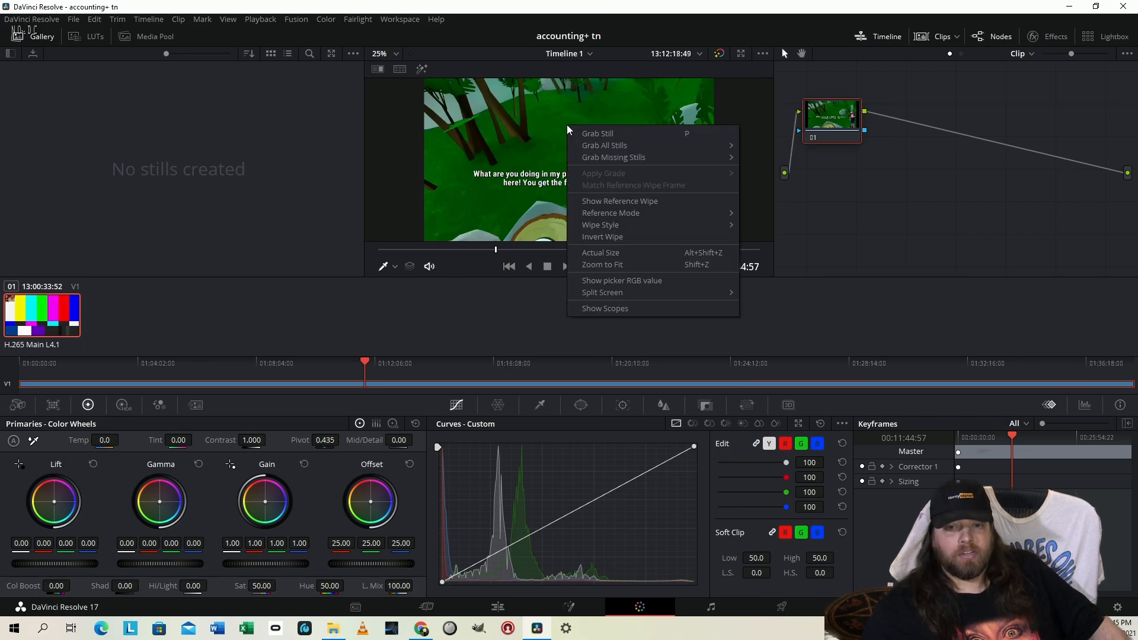
left_click(622, 134)
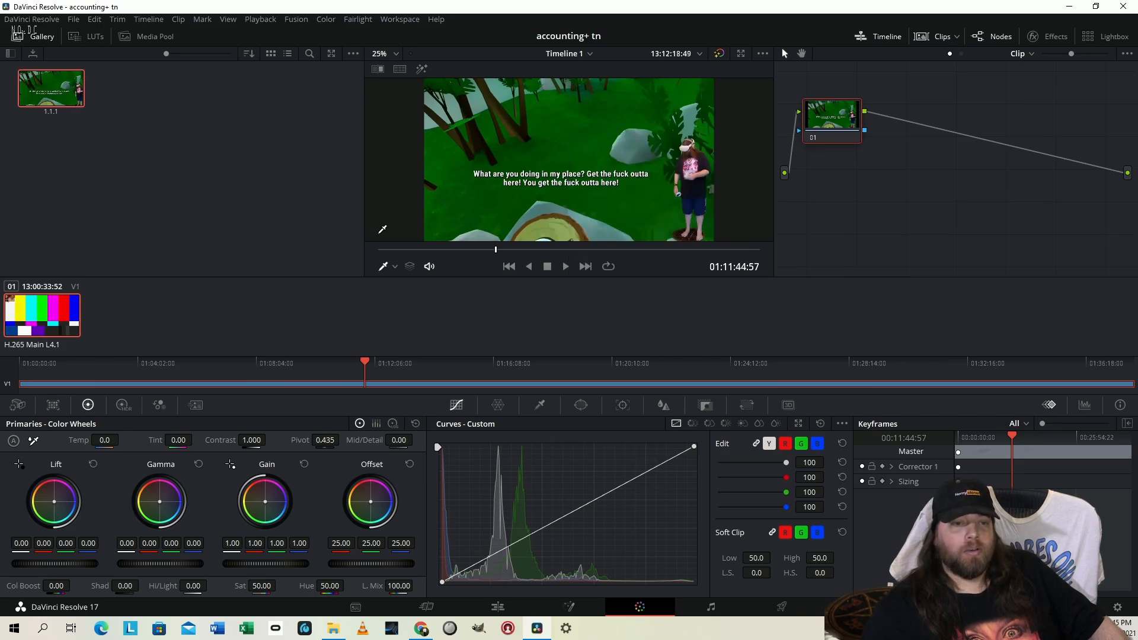
Export the grabbed still as a PNG named "dummy the gravy" into the accounting+ folder
right_click(66, 92)
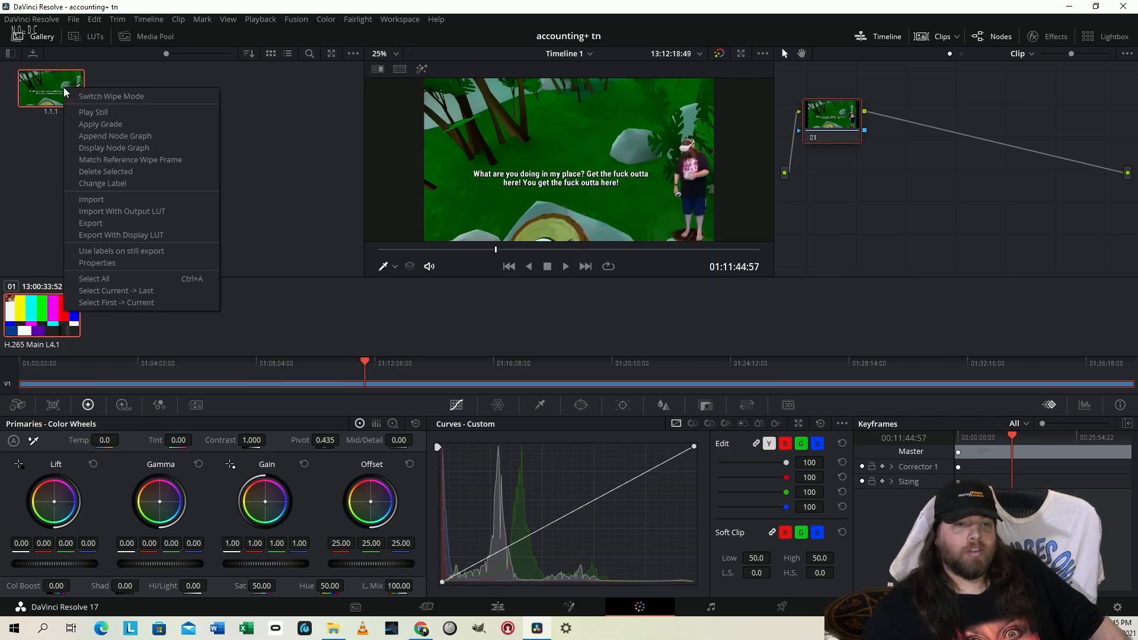
left_click(116, 228)
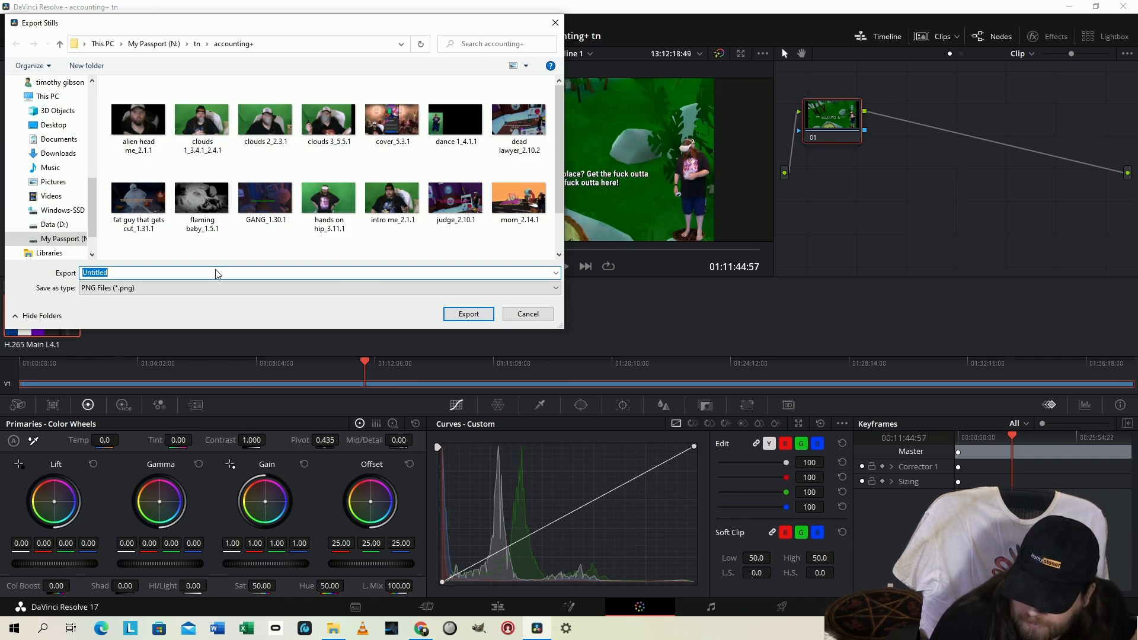
type("dummy the gravy")
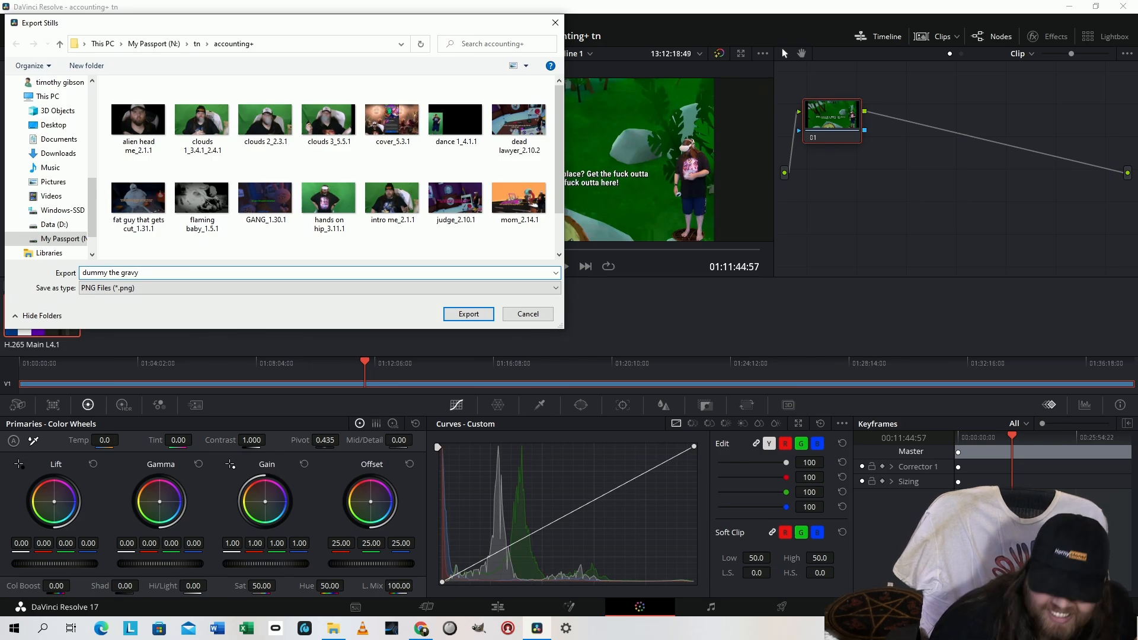
key("Return")
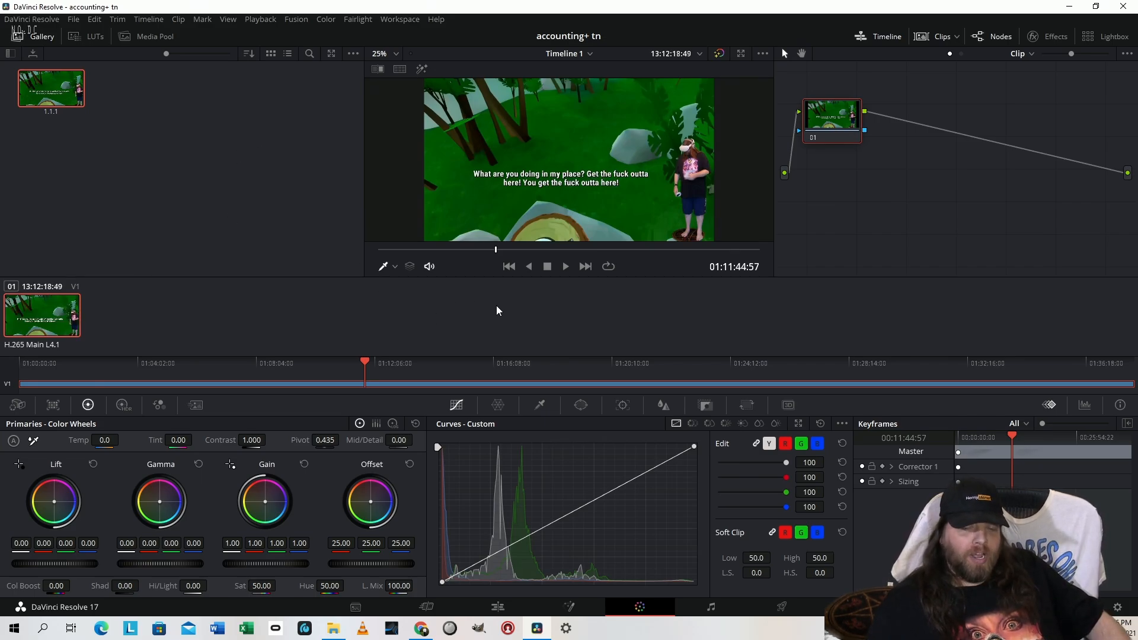
Return to the Cut page and delete the video clip from Timeline 1
key("shift+4")
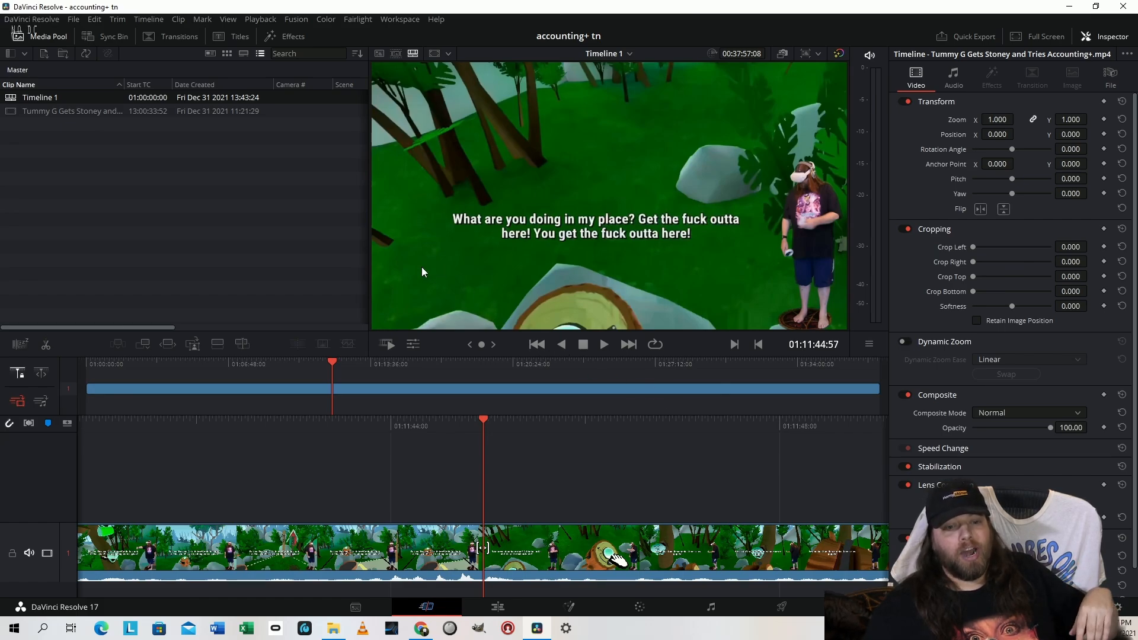
left_click(371, 562)
key("Delete")
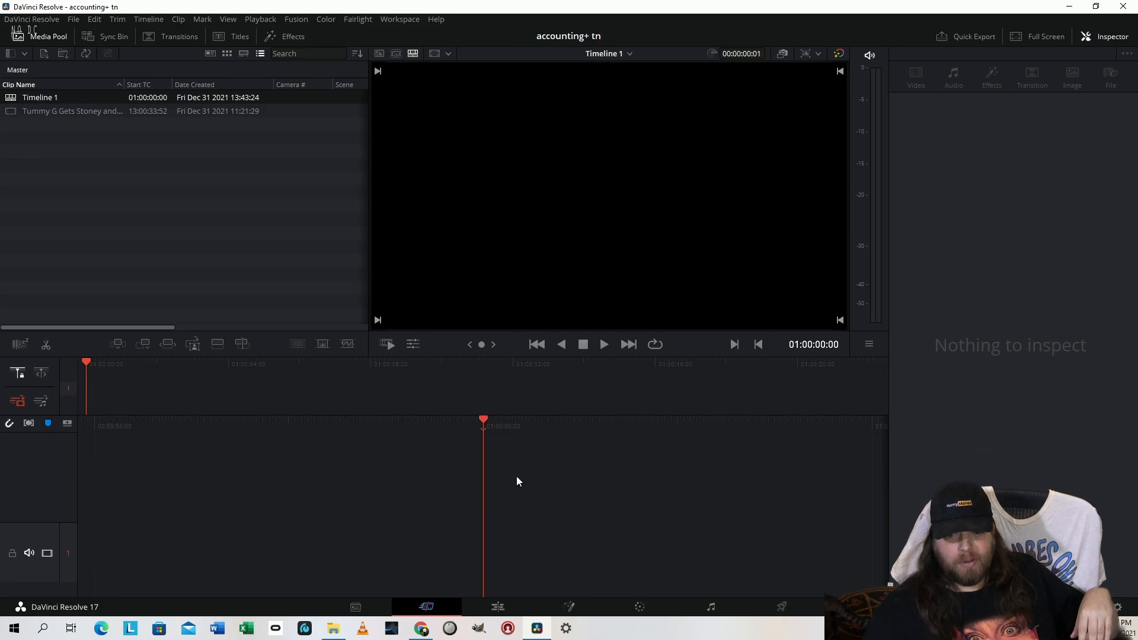
Open alien head me_2.1.1.png from the accounting+ folder in Photos and examine the stills up to cover_5.3.1.png and back
left_click(333, 628)
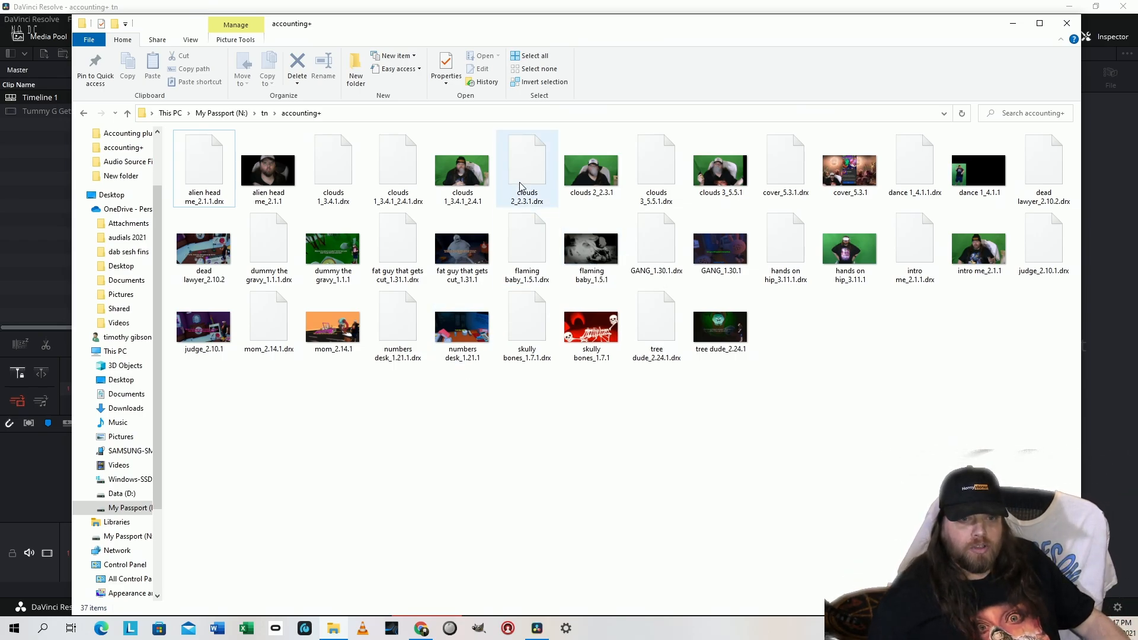
left_click(272, 168)
double_click(271, 168)
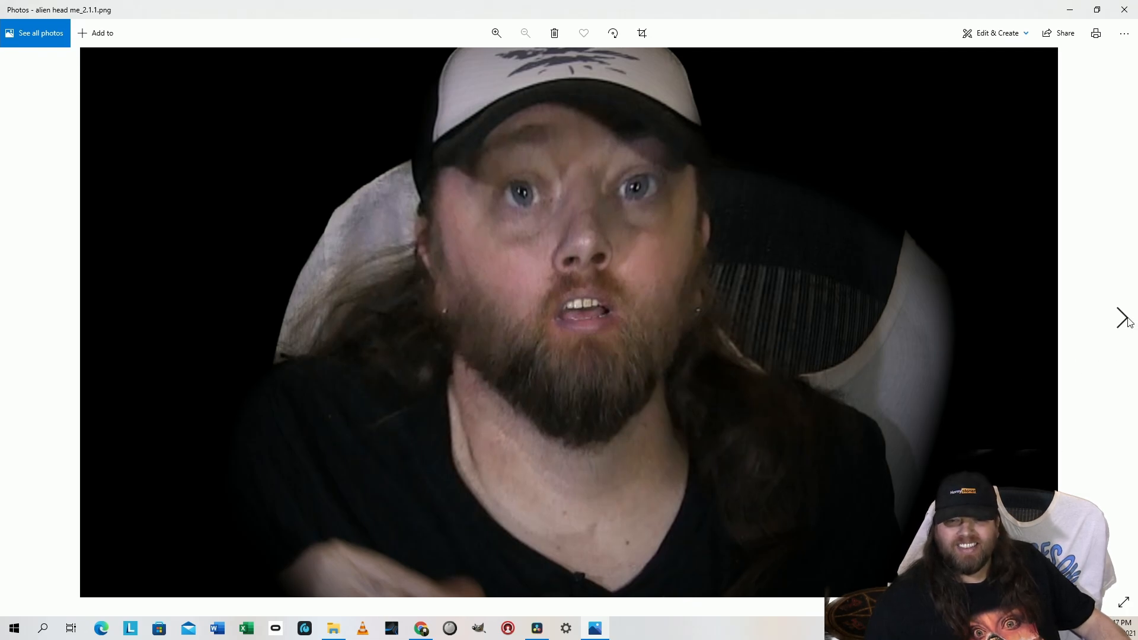
left_click(1122, 317)
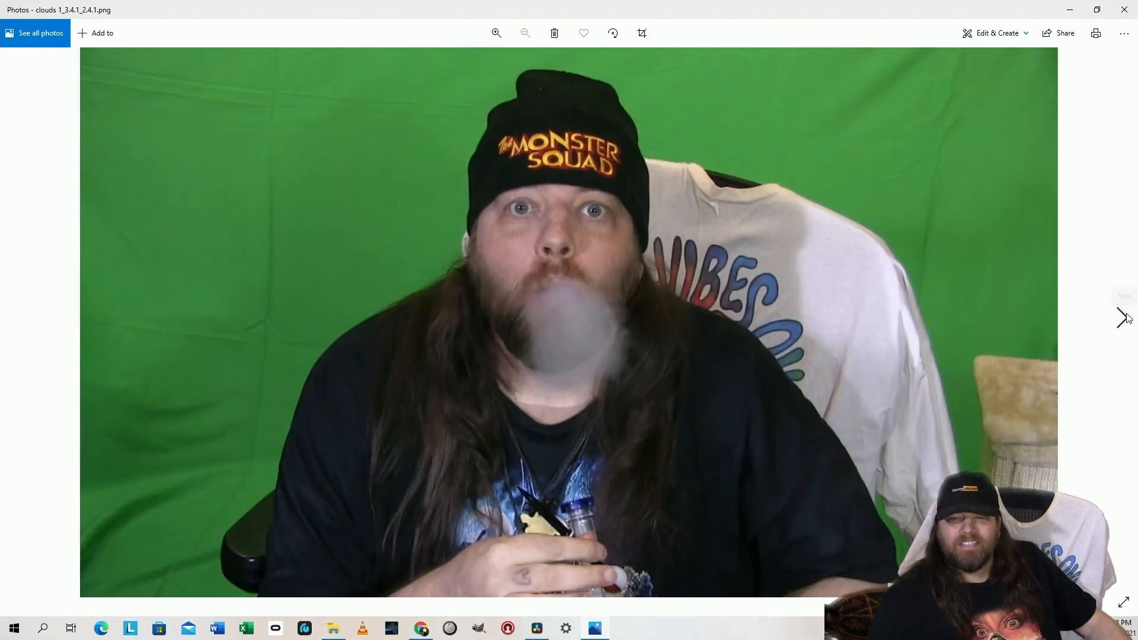
left_click(1123, 318)
left_click(1123, 317)
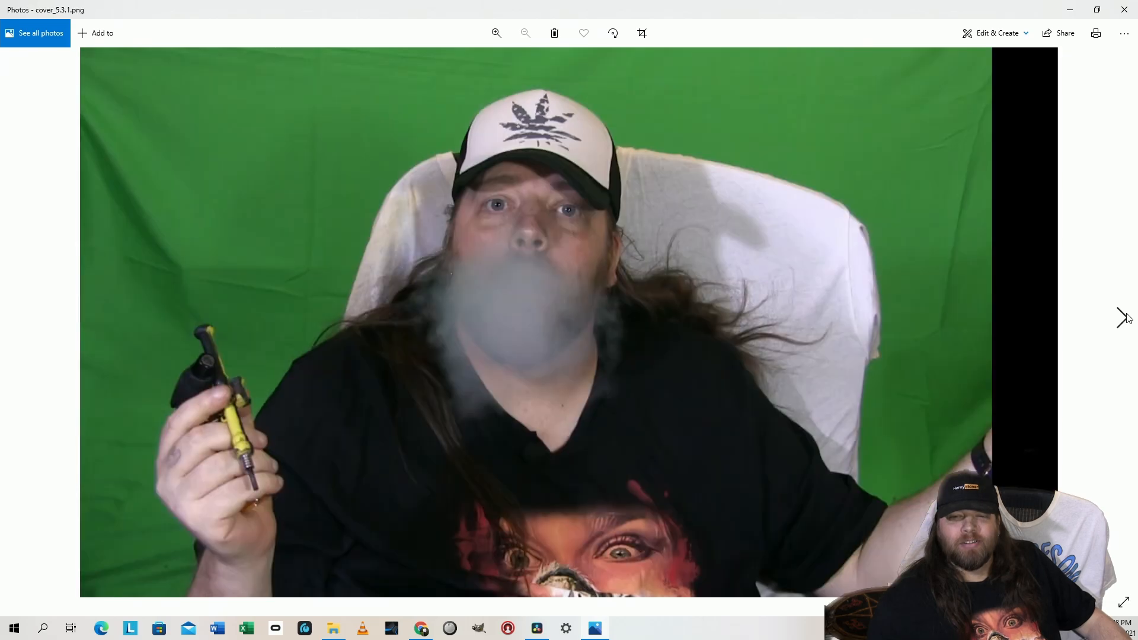
left_click(1123, 317)
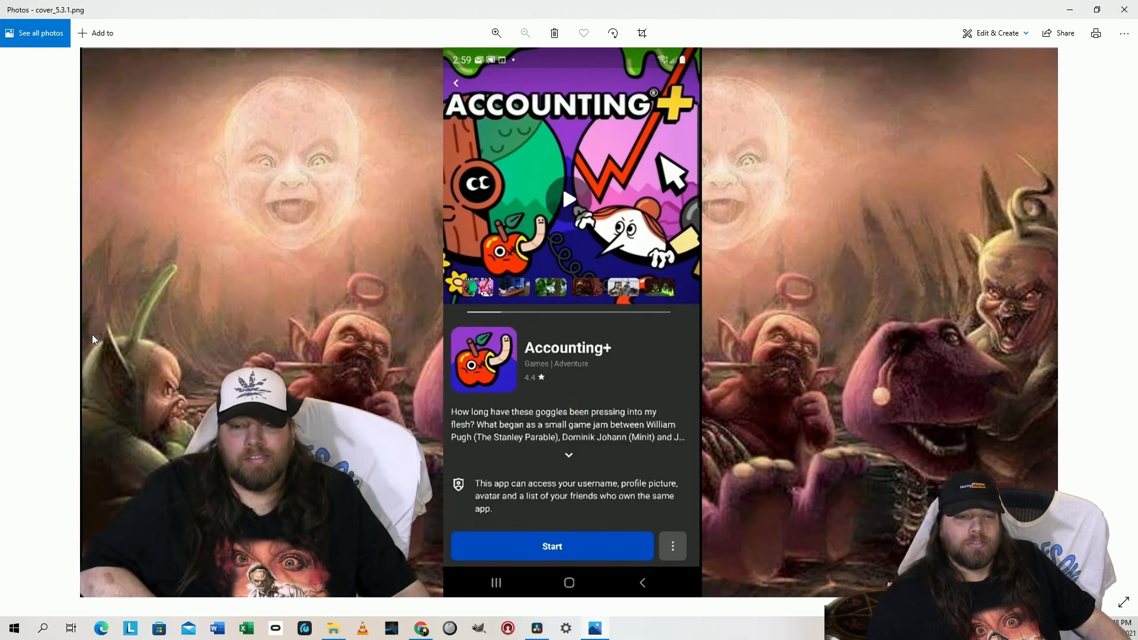
left_click(16, 315)
left_click(16, 315)
left_click(16, 314)
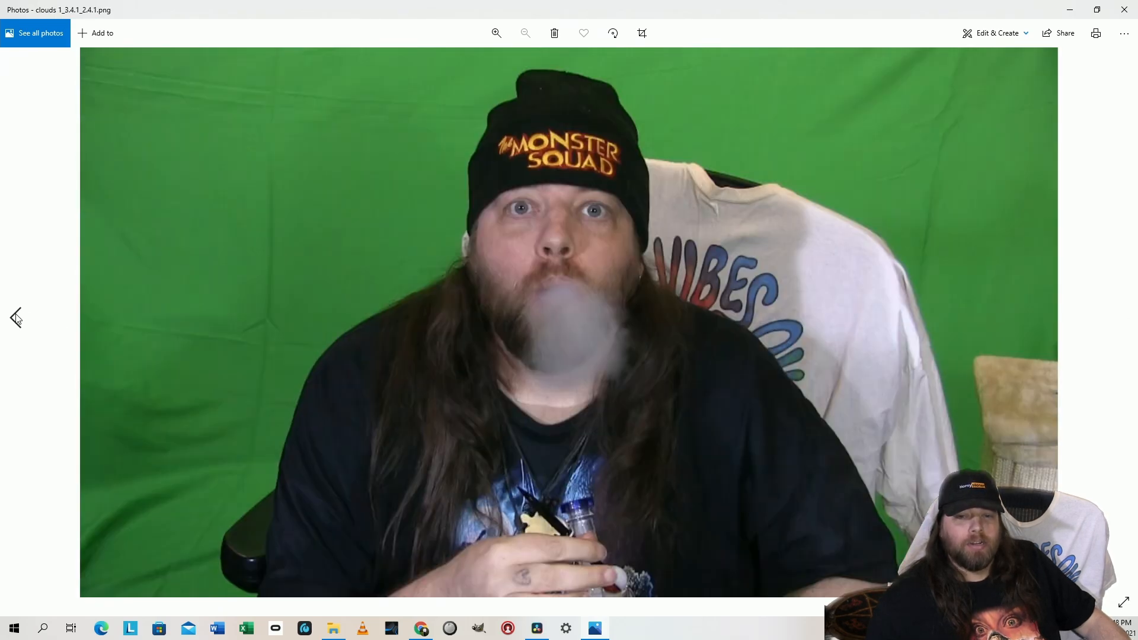
left_click(16, 317)
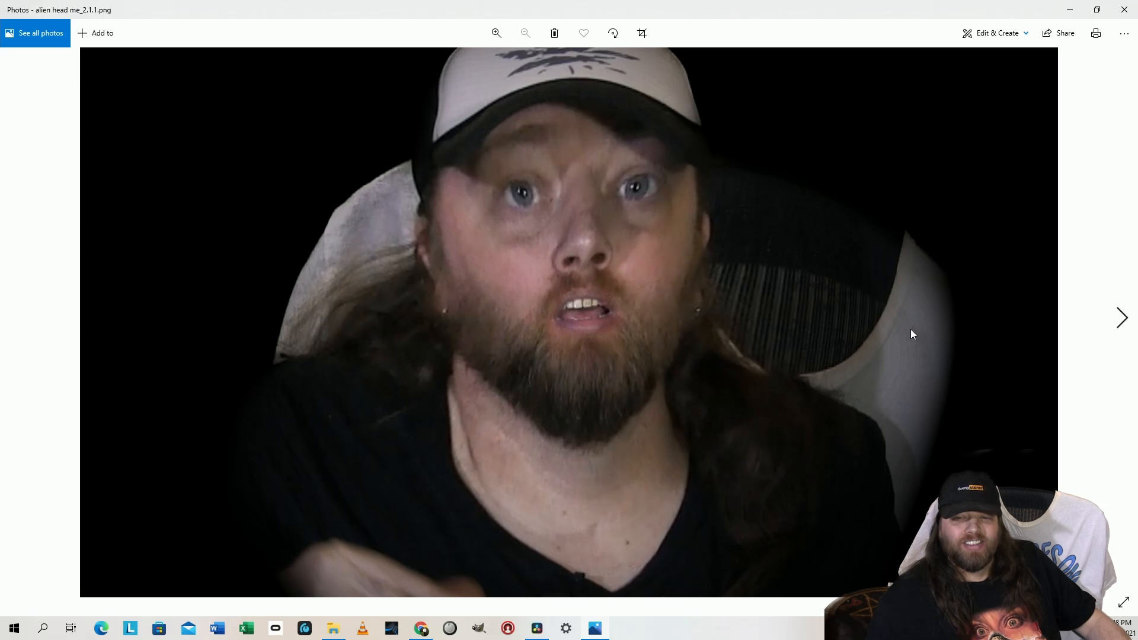
Browse the stills forward through the clouds images to fat guy that gets cut_1.31.1.png and return to cover_5.3.1.png
left_click(1124, 318)
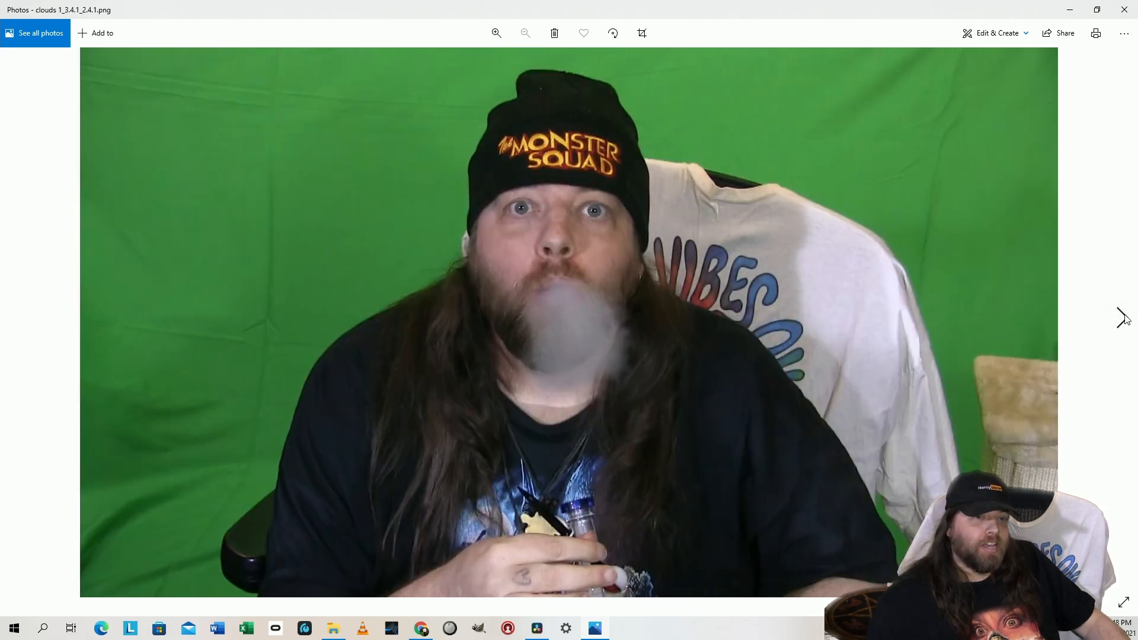
left_click(1123, 319)
left_click(1123, 318)
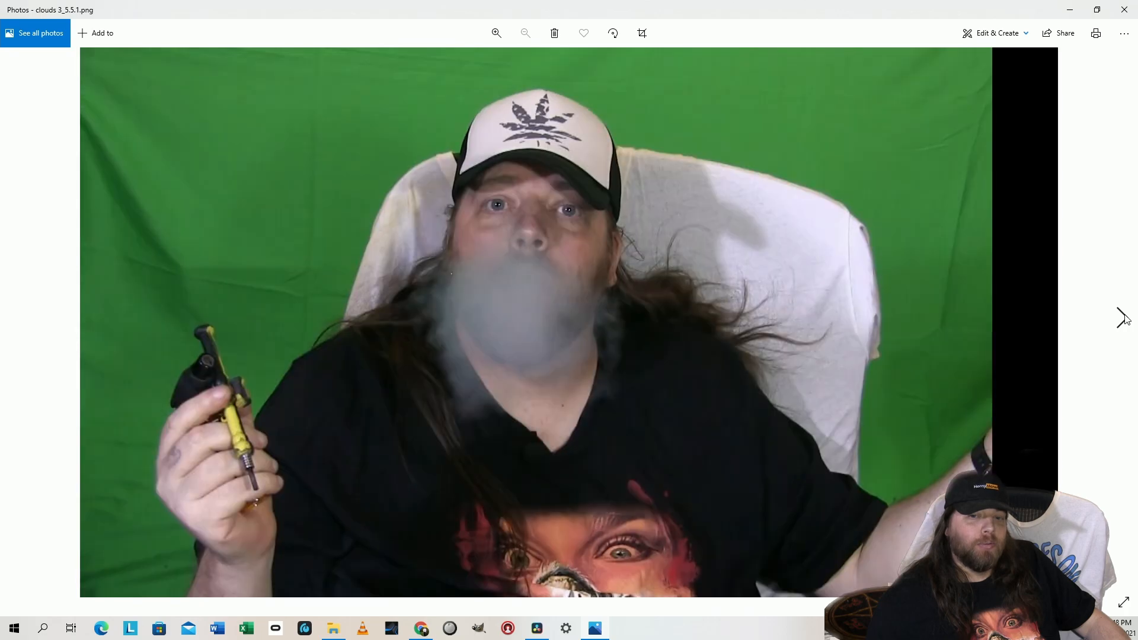
left_click(1124, 319)
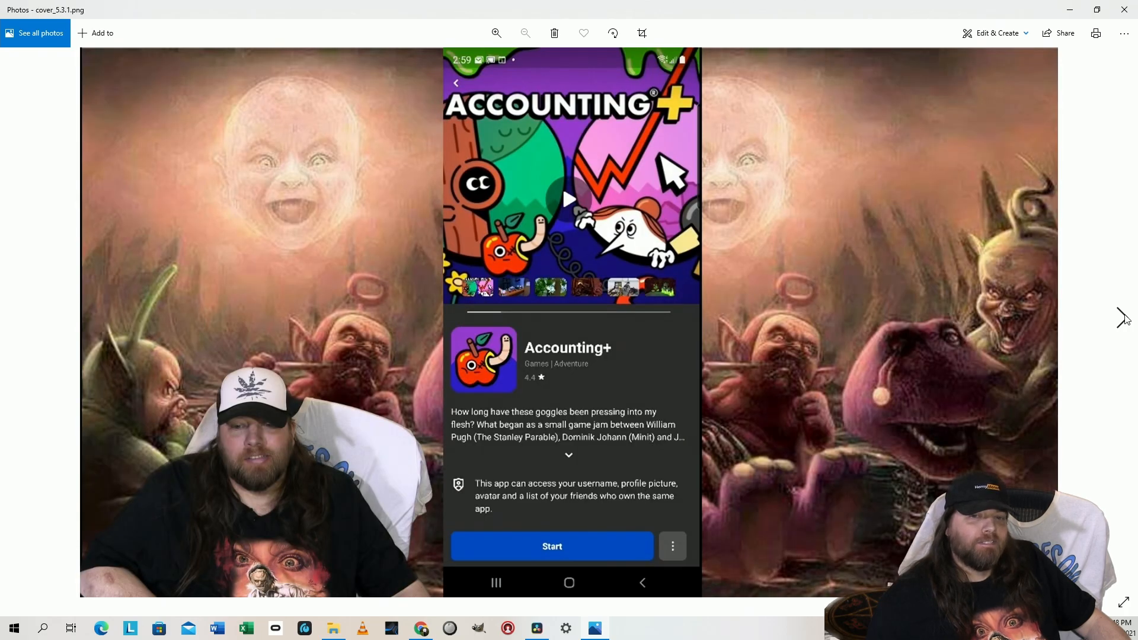
left_click(1122, 319)
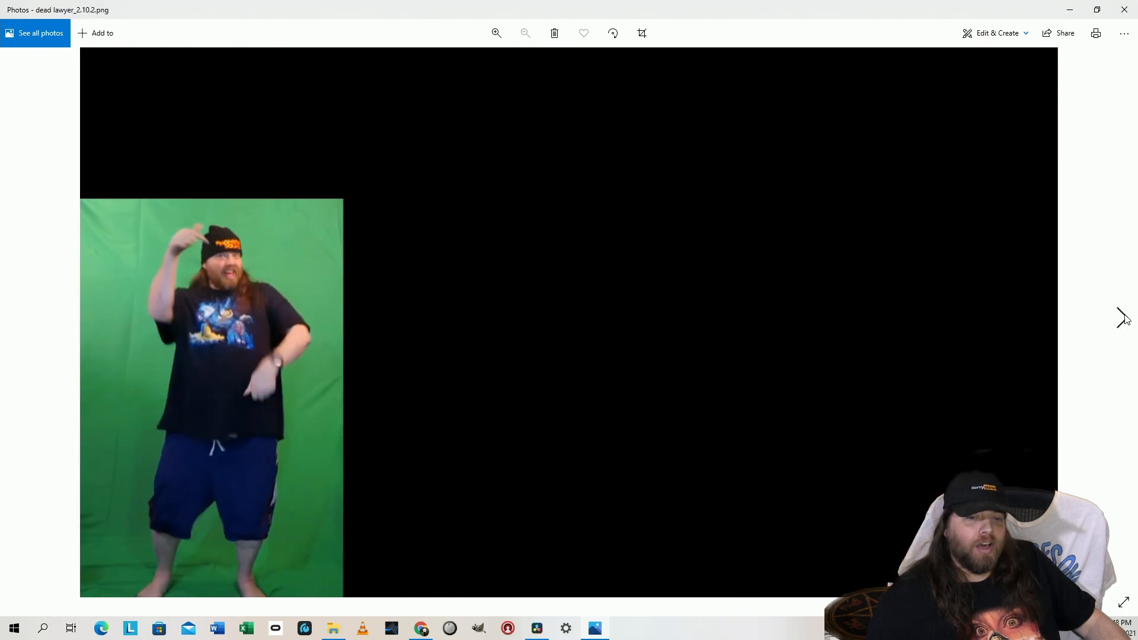
left_click(1120, 318)
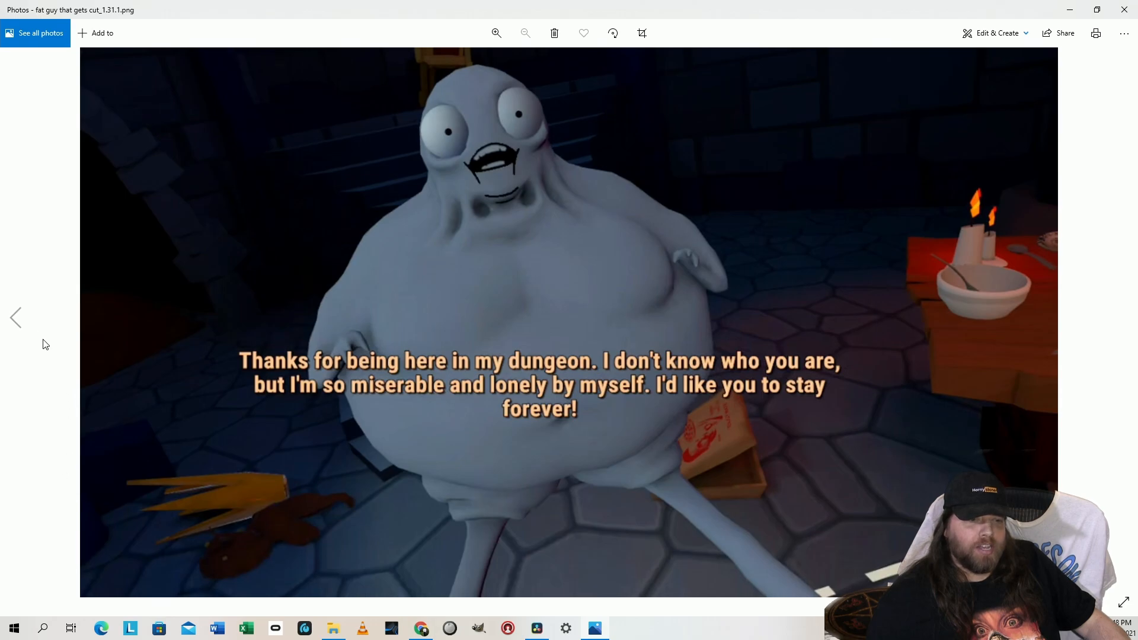
left_click(25, 323)
left_click(30, 325)
left_click(30, 325)
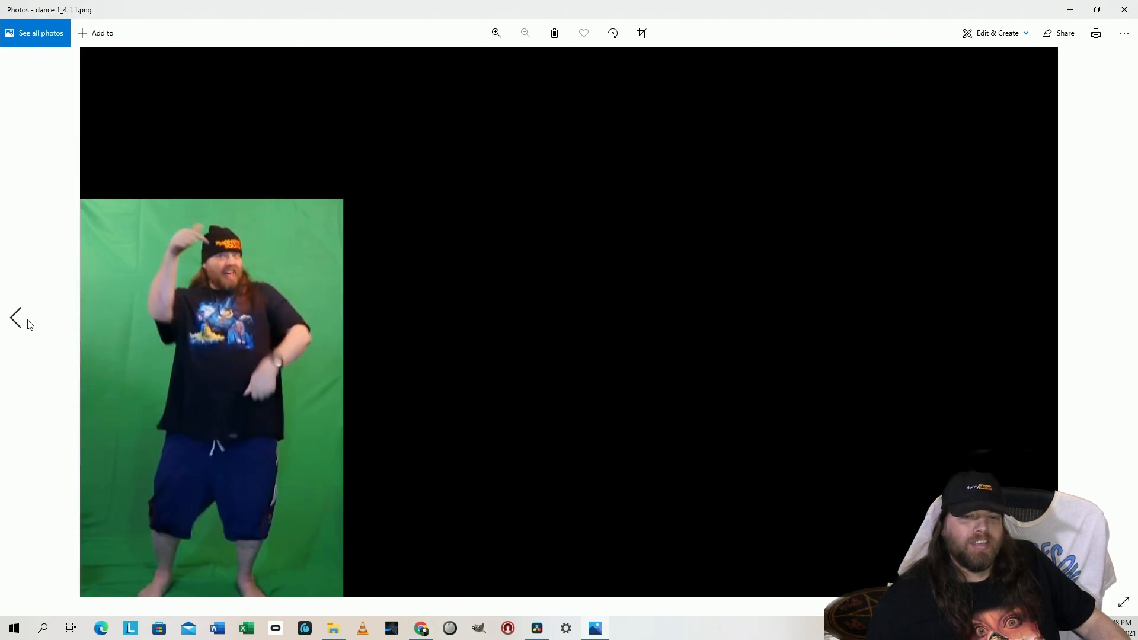
left_click(30, 324)
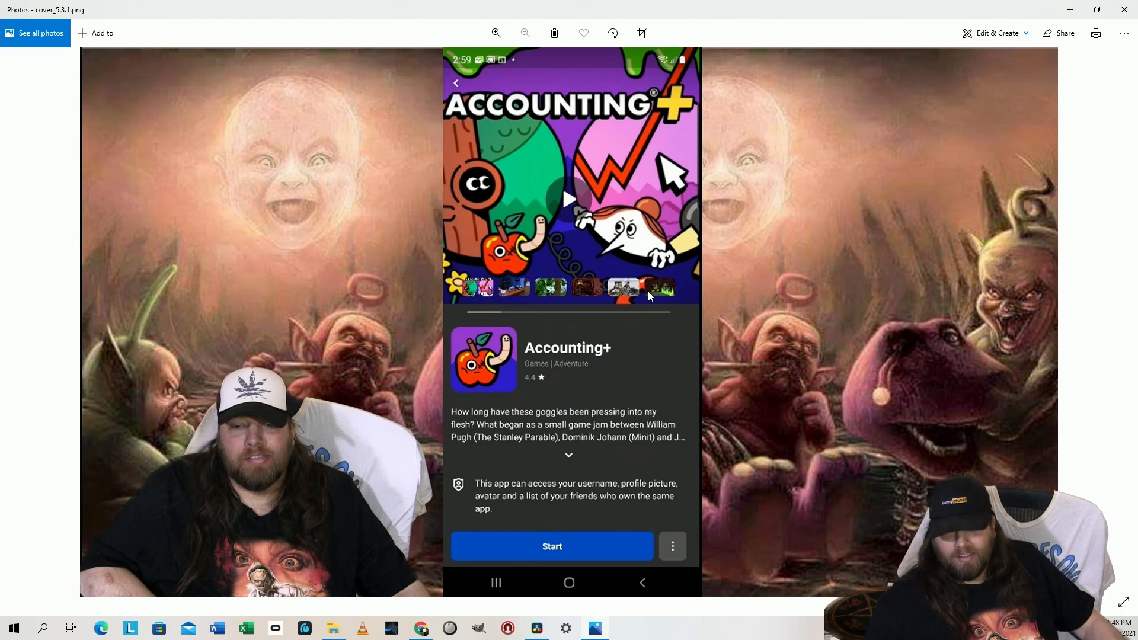
Examine the stills from dance 1_4.1.1.png to GANG_1.30.1.png, rechecking dummy the gravy, fat guy that gets cut and flaming baby
left_click(1121, 317)
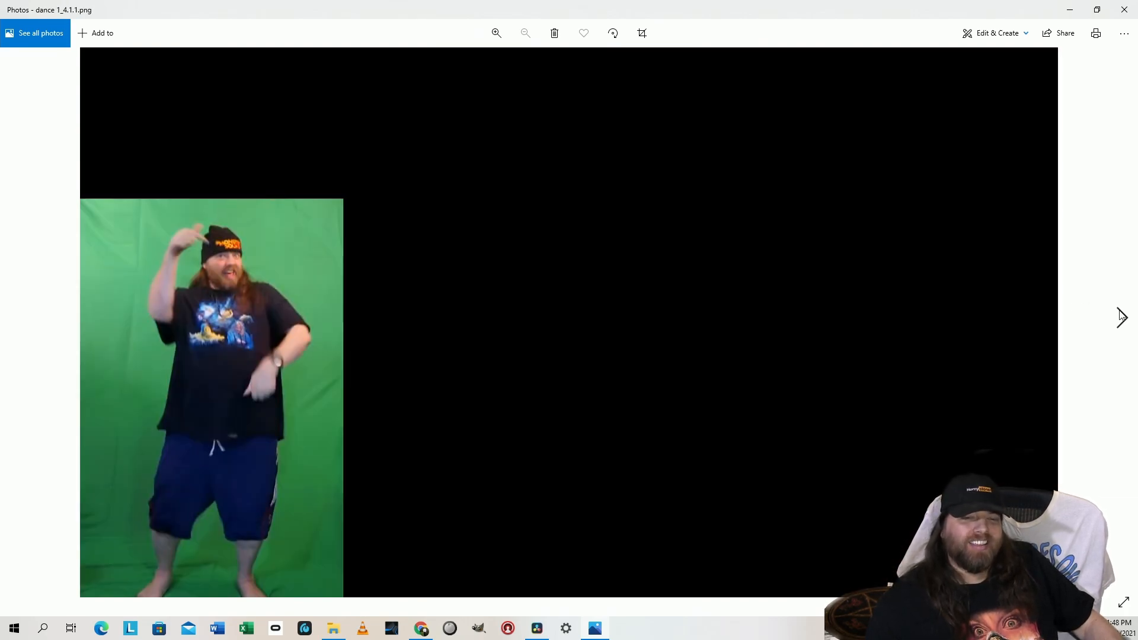
left_click(1122, 317)
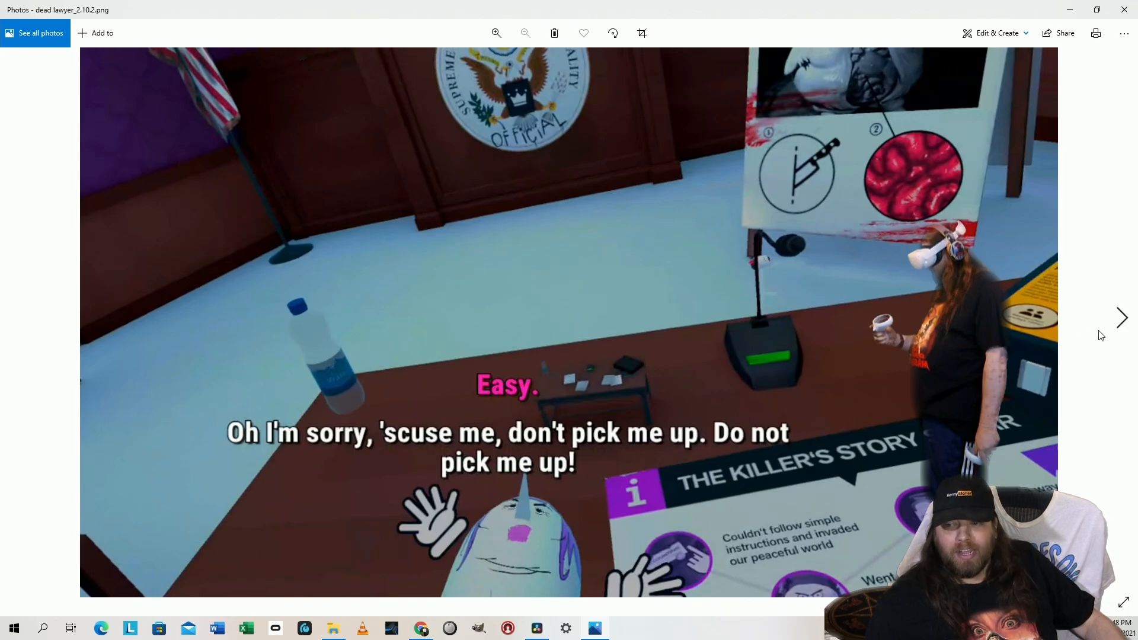
left_click(1119, 320)
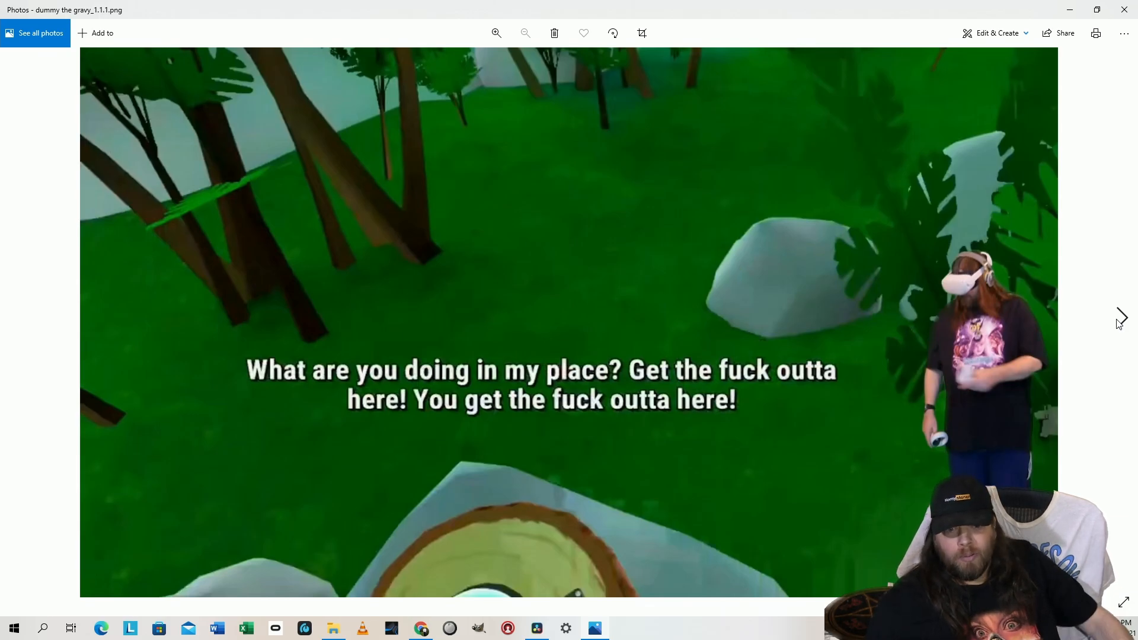
left_click(1120, 320)
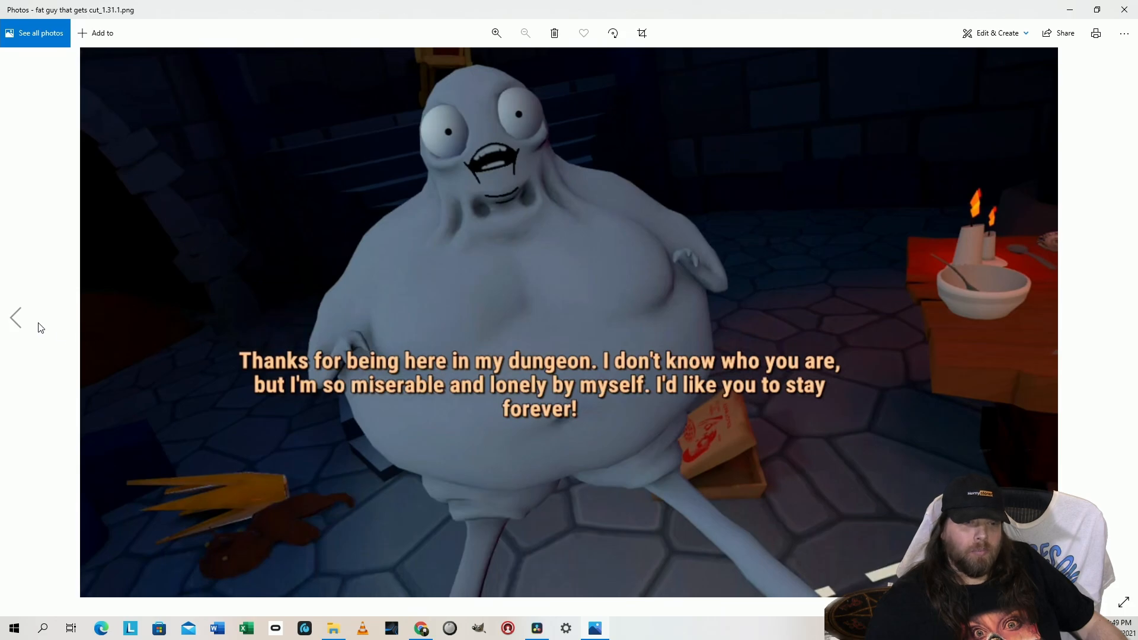
left_click(16, 317)
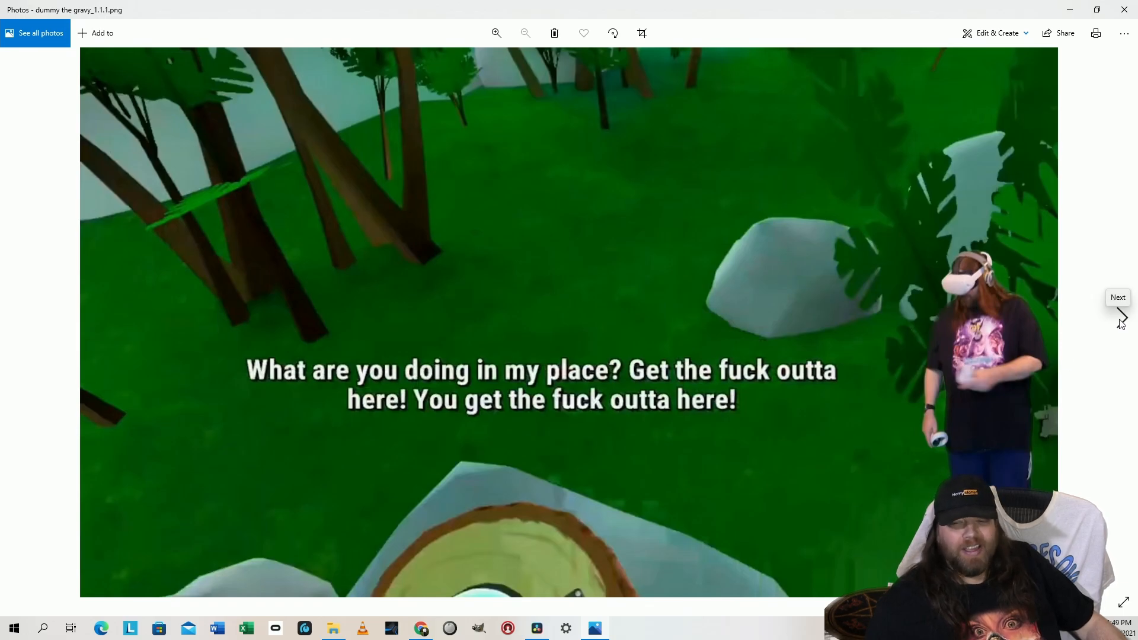
left_click(1121, 319)
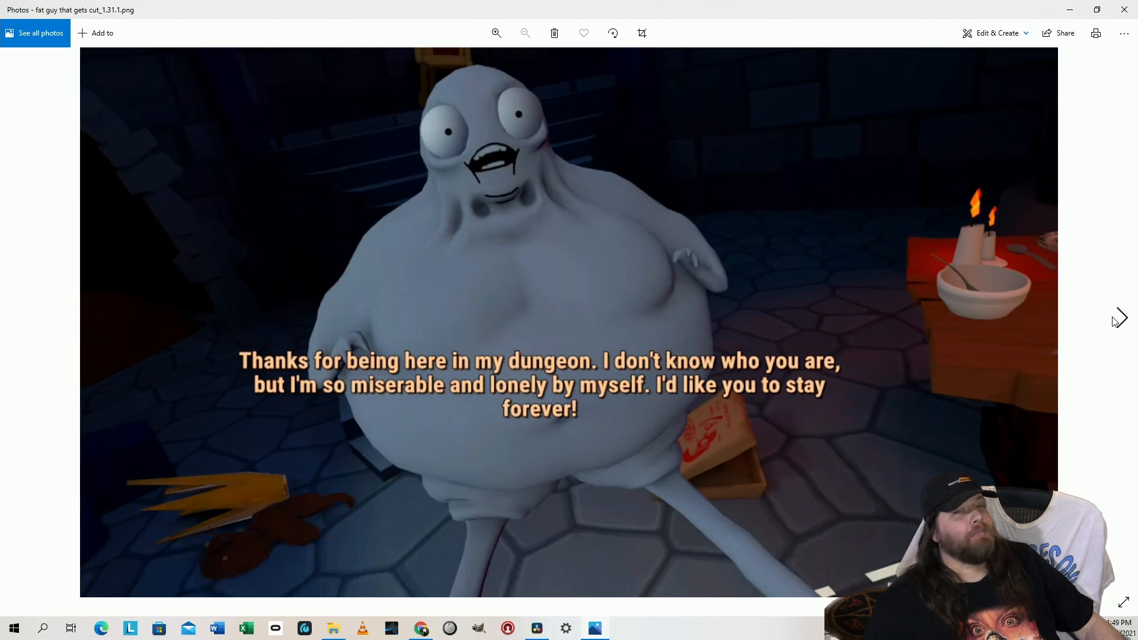
left_click(1114, 321)
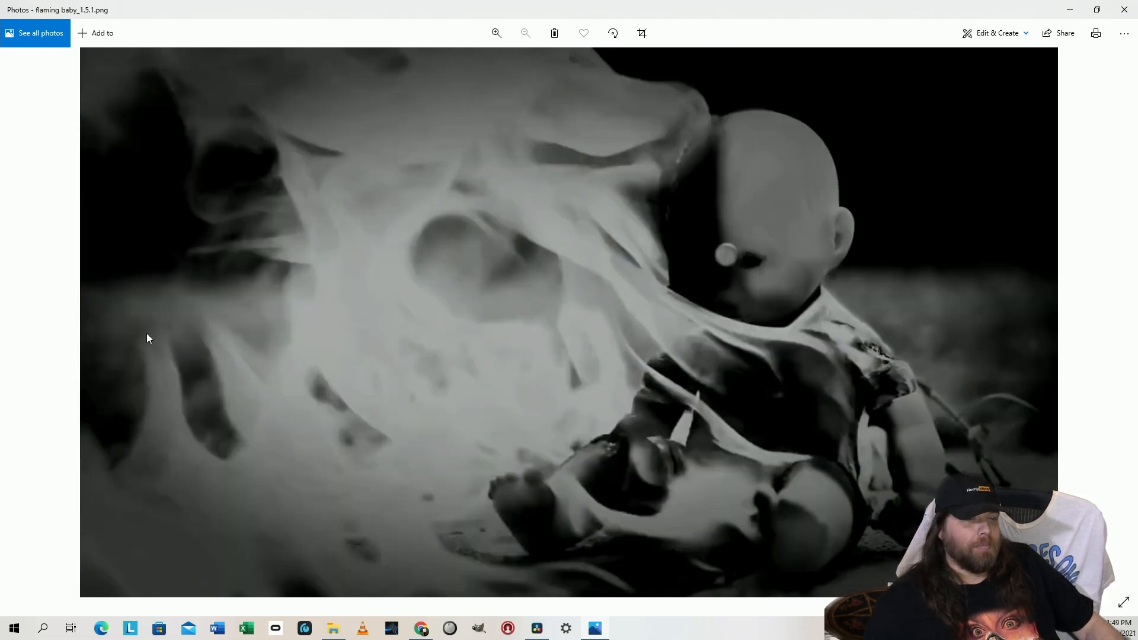
left_click(17, 318)
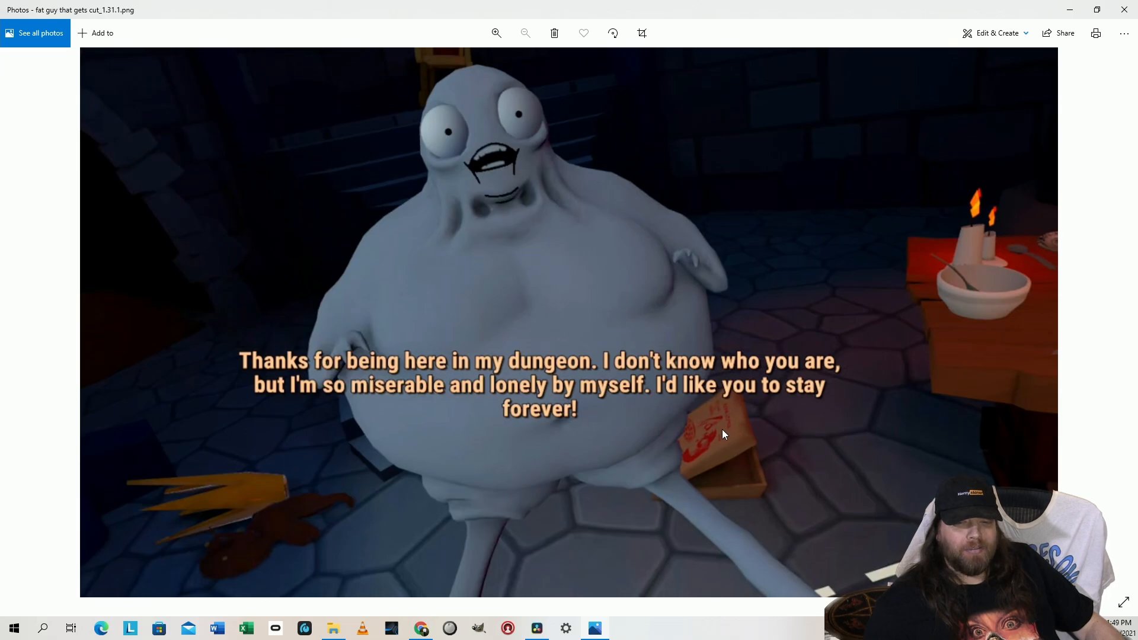
left_click(1123, 318)
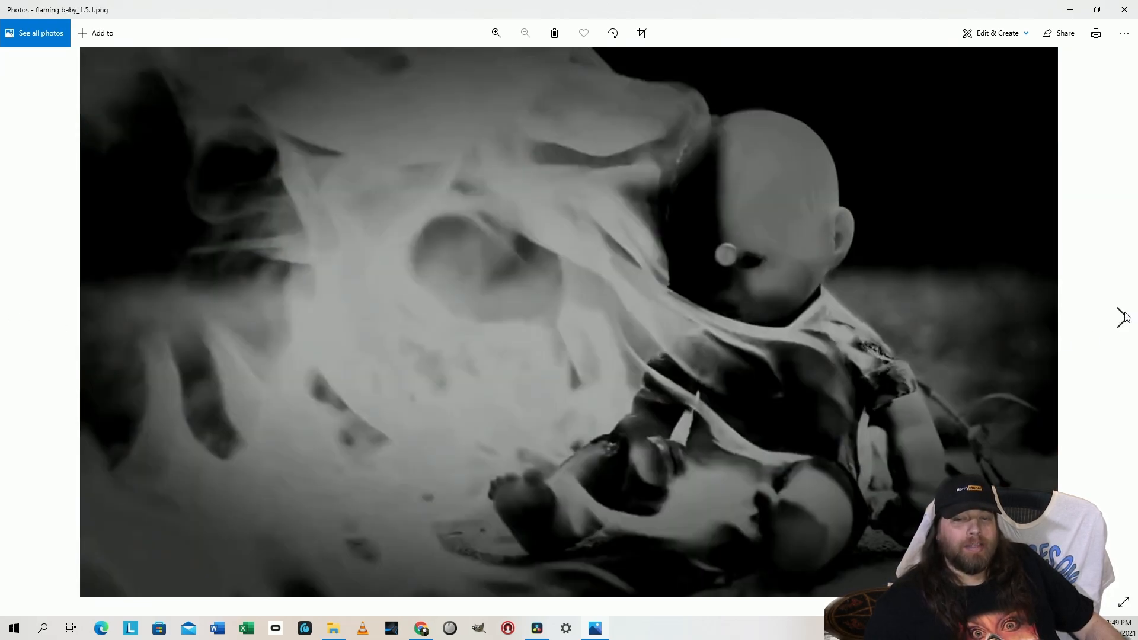
left_click(1124, 317)
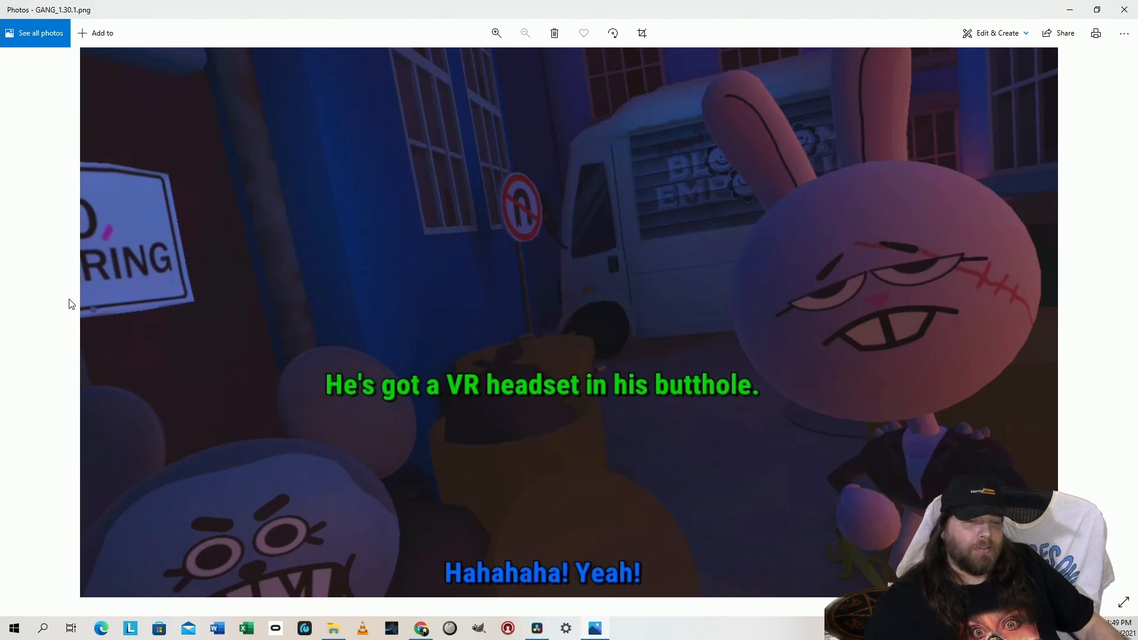
left_click(25, 355)
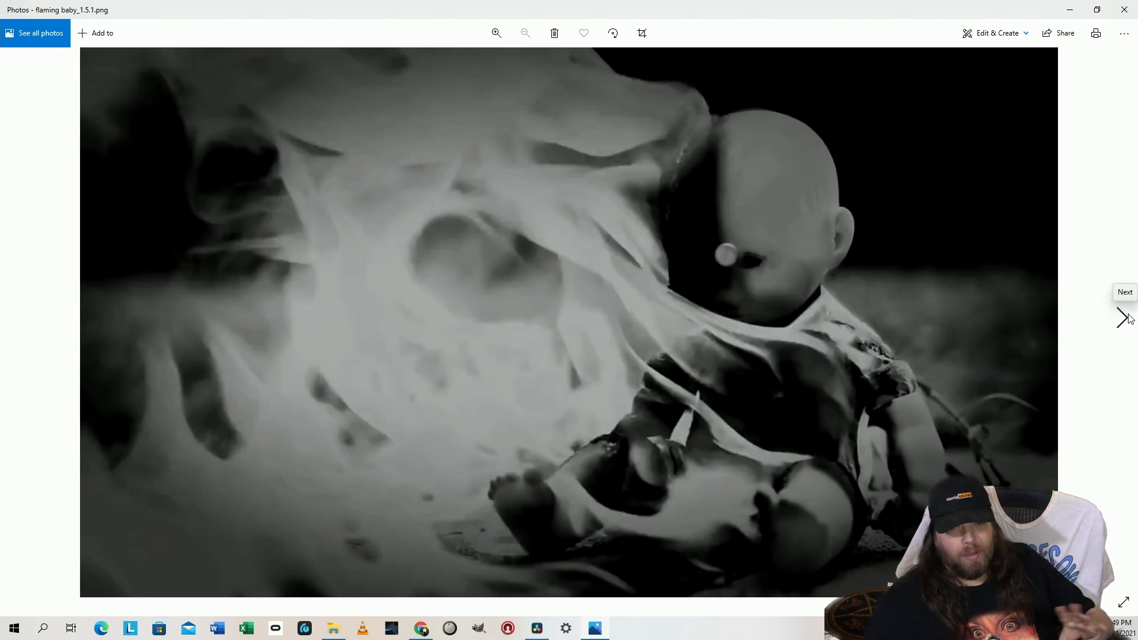
Examine the stills from GANG_1.30.1.png forward to skully bones_1.7.1.png and return to intro me_2.1.1.png
left_click(1122, 317)
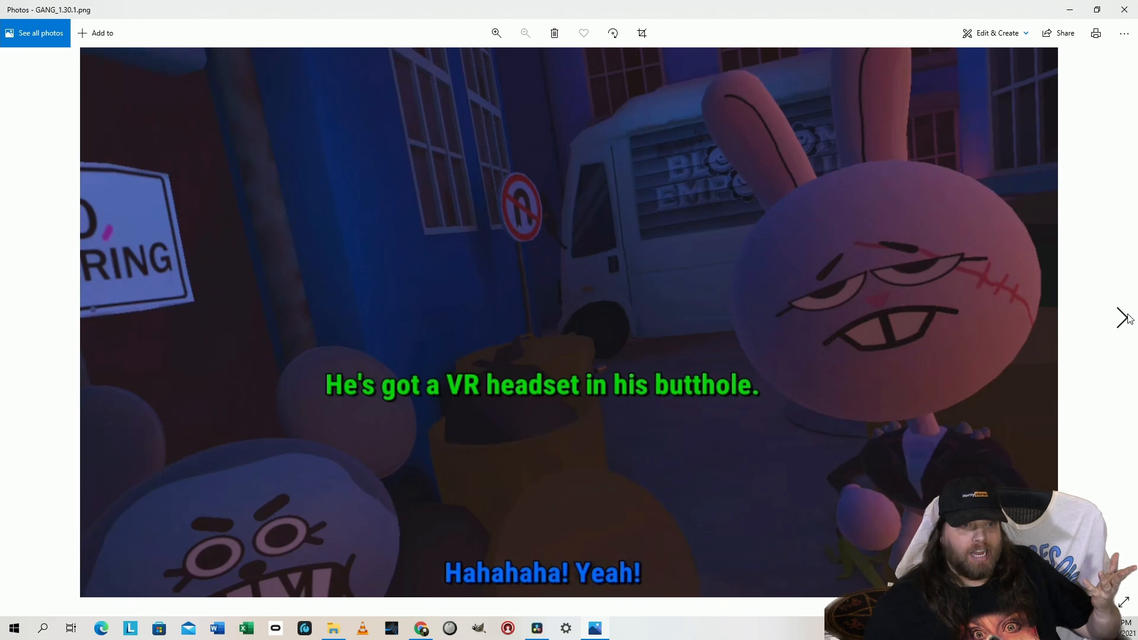
left_click(1123, 318)
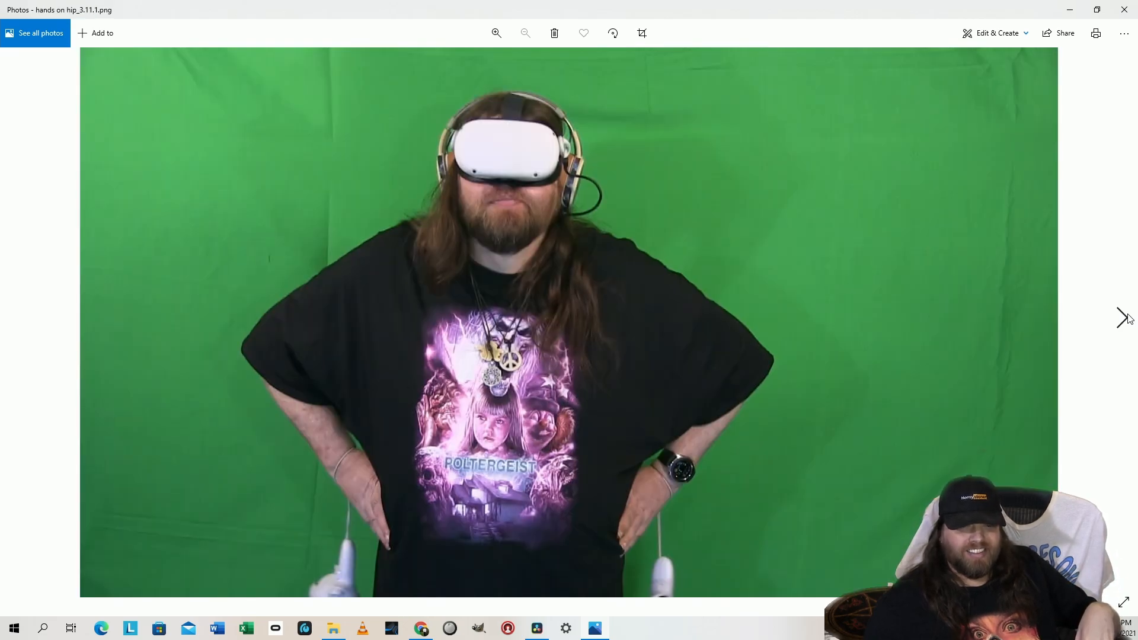
left_click(1128, 318)
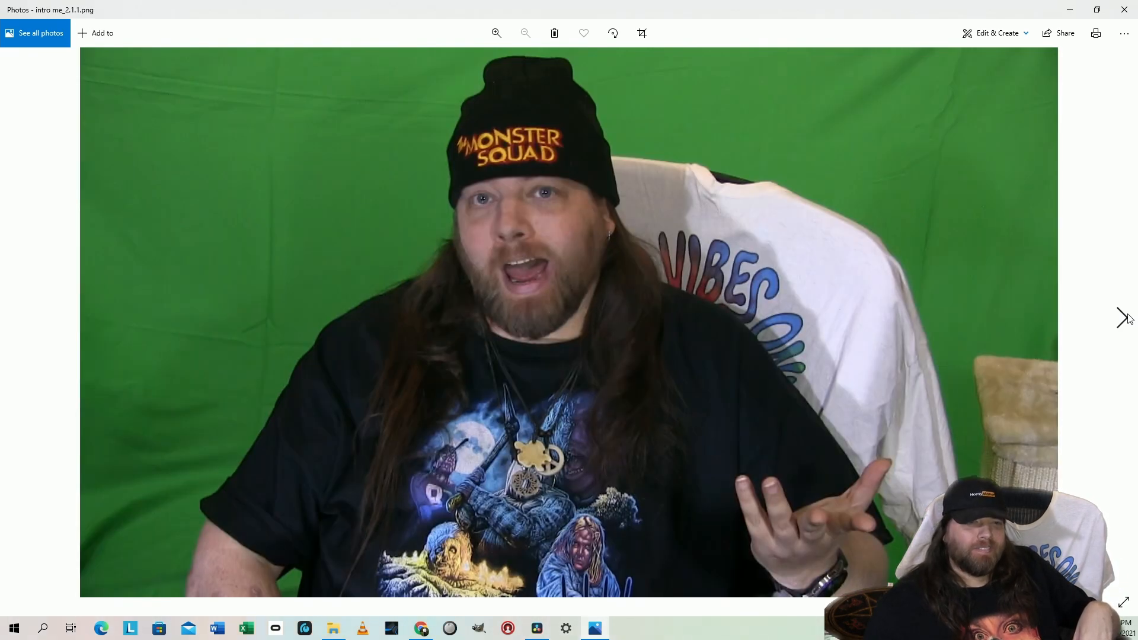
left_click(1129, 319)
left_click(1128, 319)
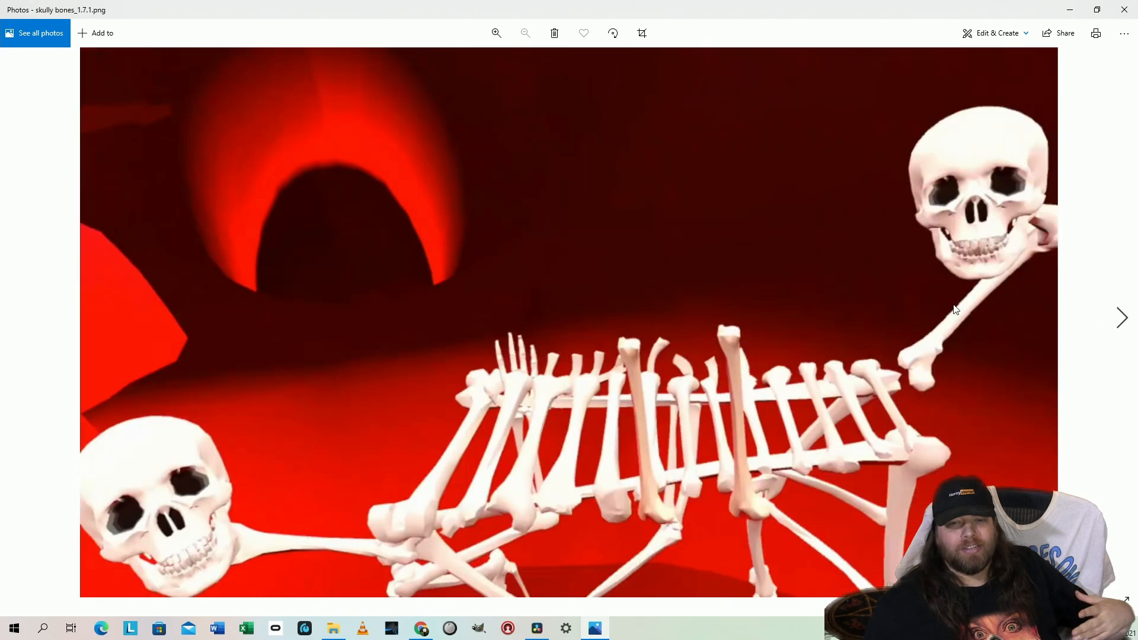
left_click(25, 332)
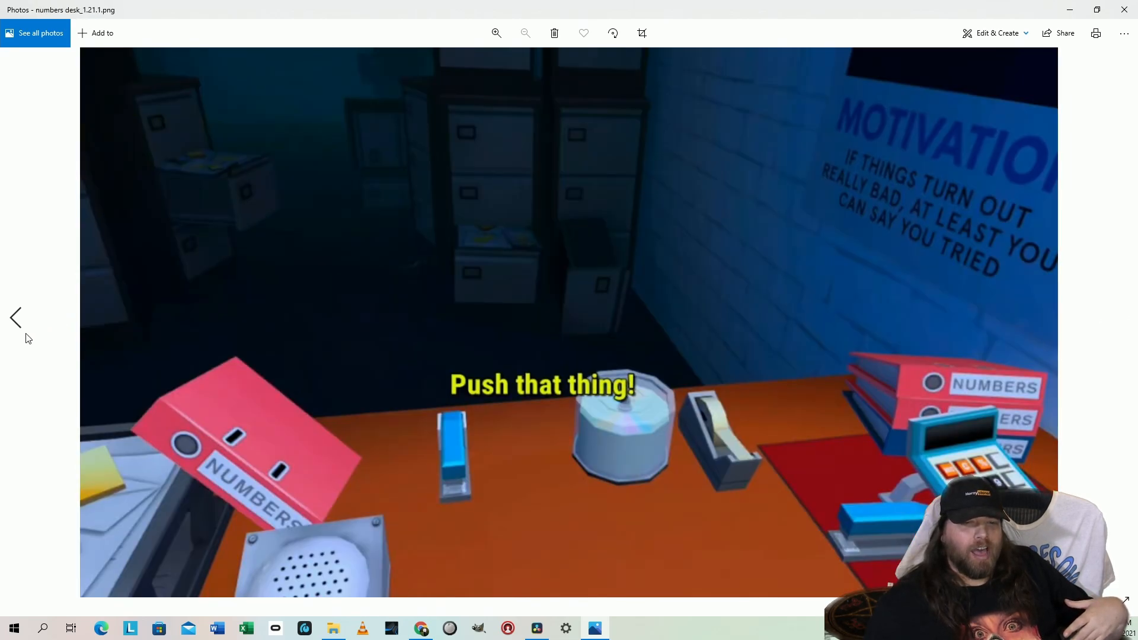
left_click(25, 332)
left_click(27, 336)
left_click(27, 338)
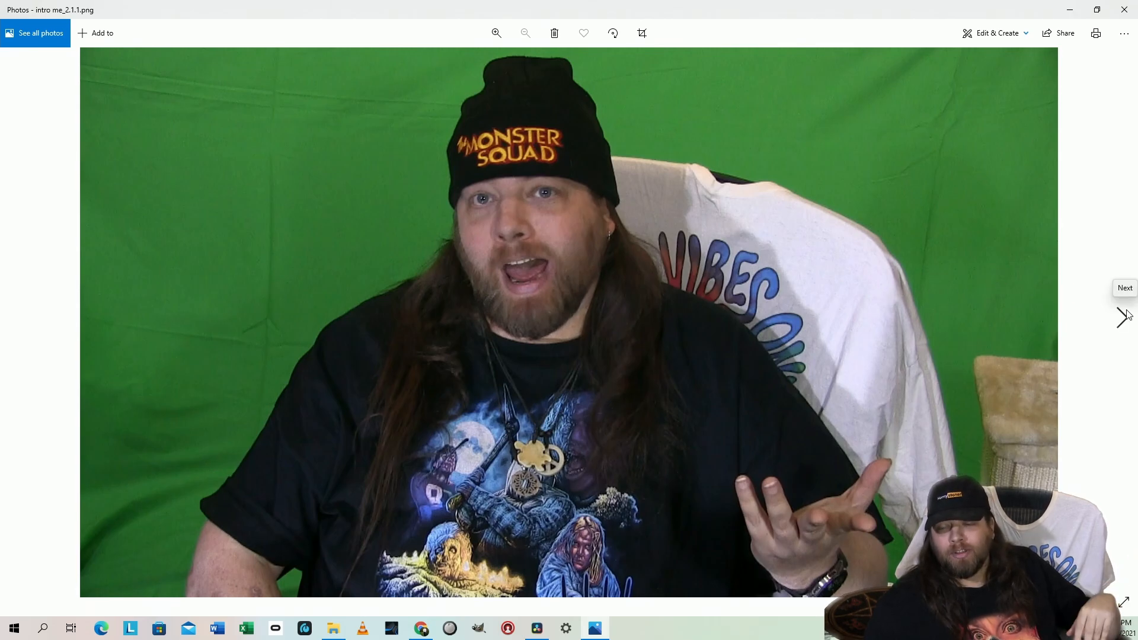
Browse the stills from judge_2.10.1.png to skully bones_1.7.1.png, comparing mom_2.14.1.png and numbers desk_1.21.1.png again
left_click(1122, 316)
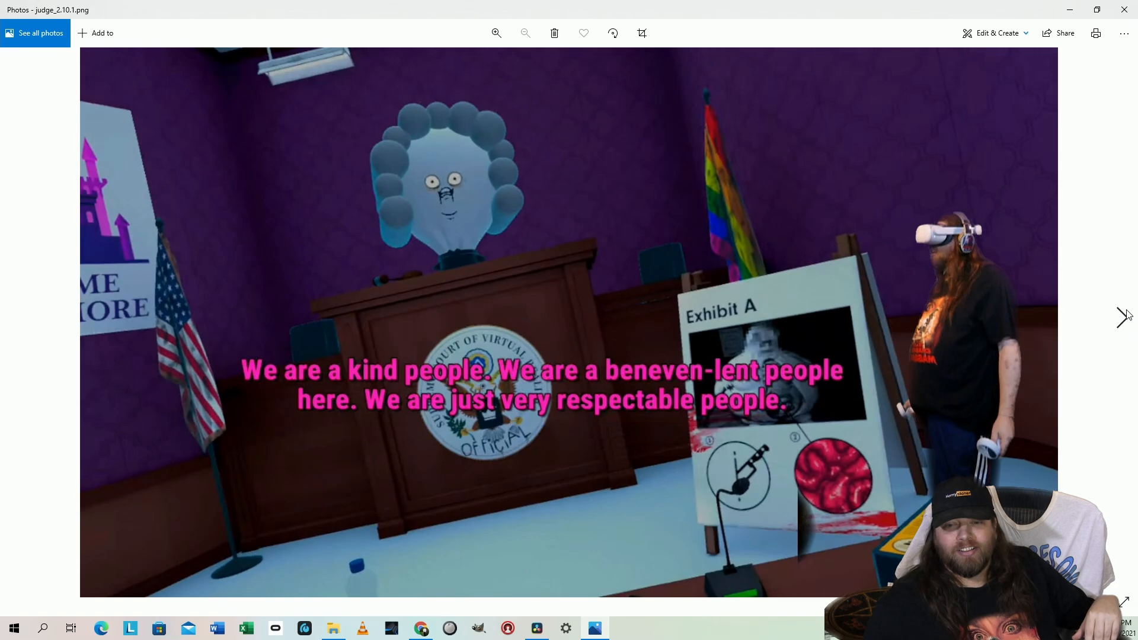
left_click(1122, 316)
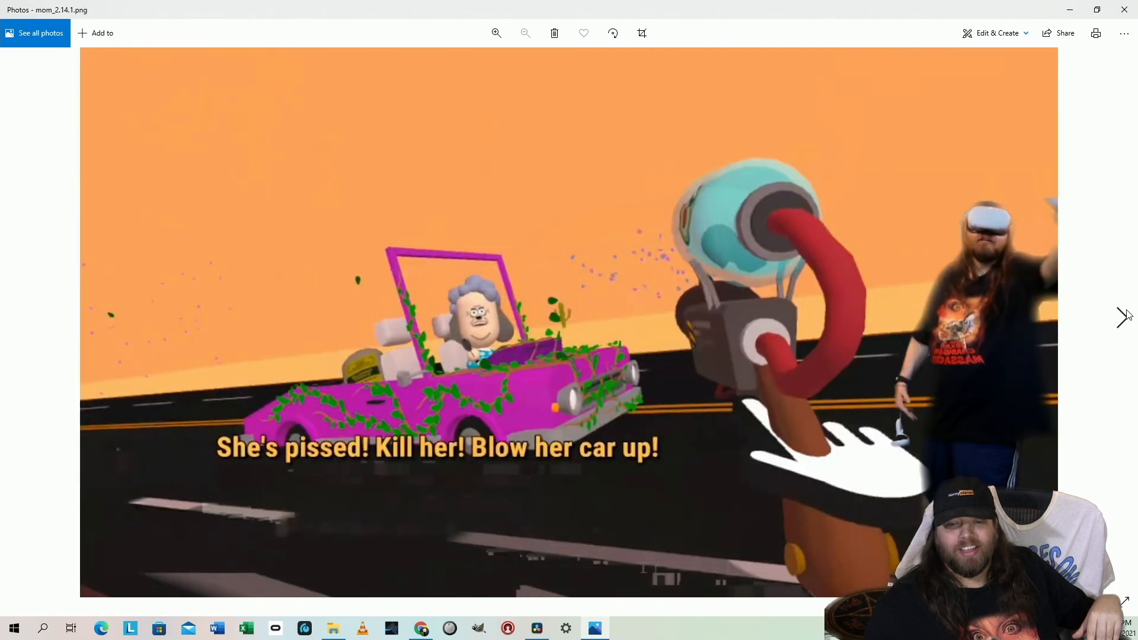
left_click(1123, 316)
left_click(1123, 316)
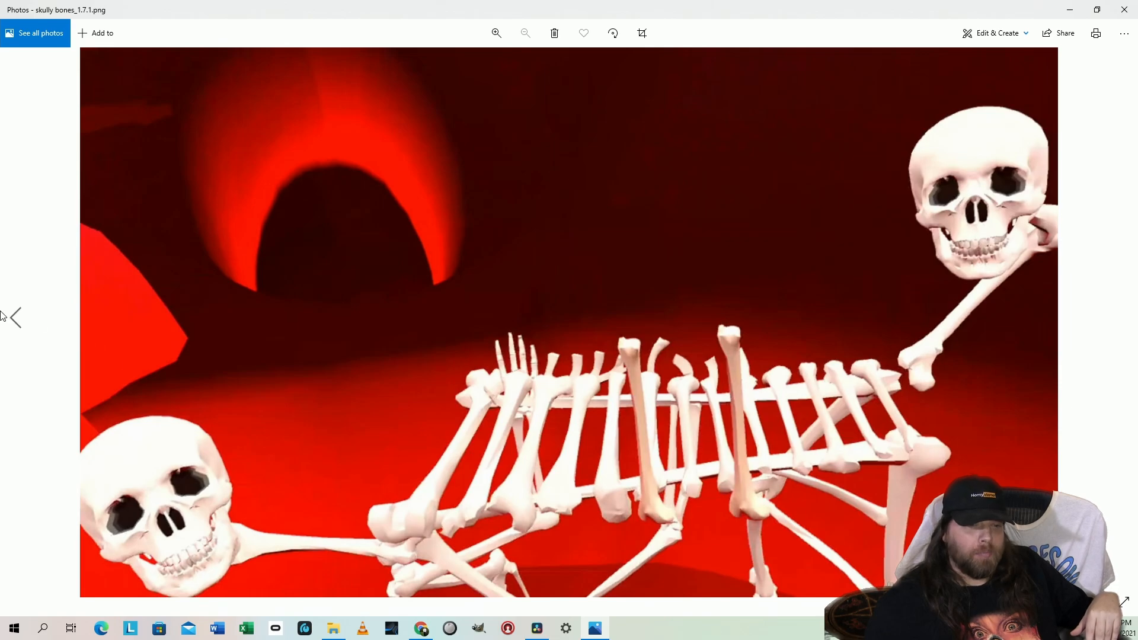
left_click(16, 318)
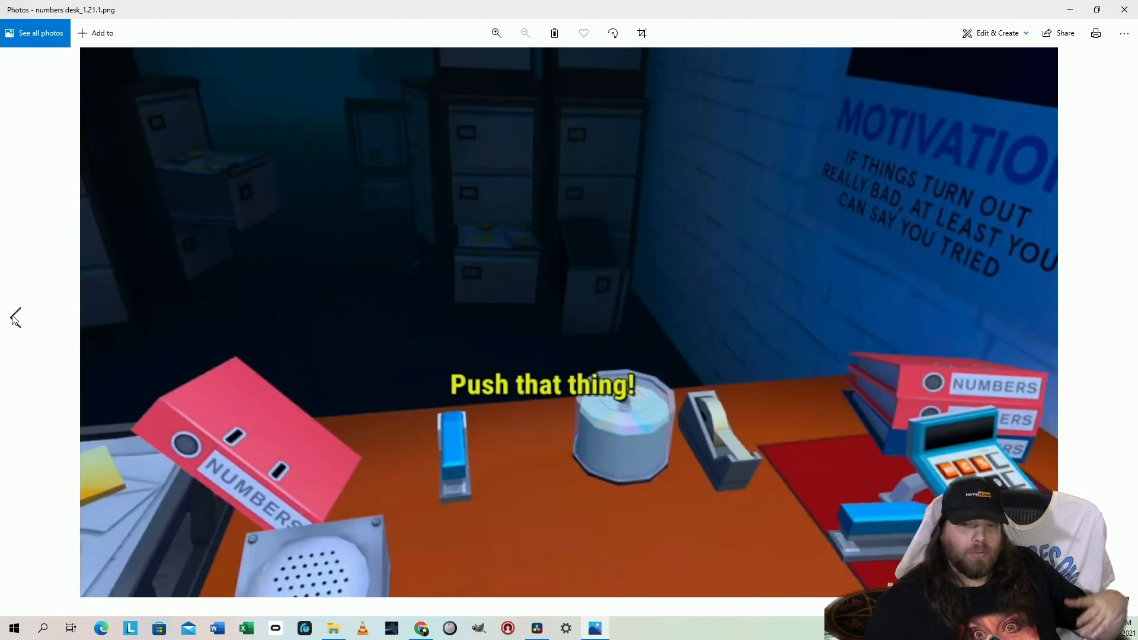
left_click(15, 318)
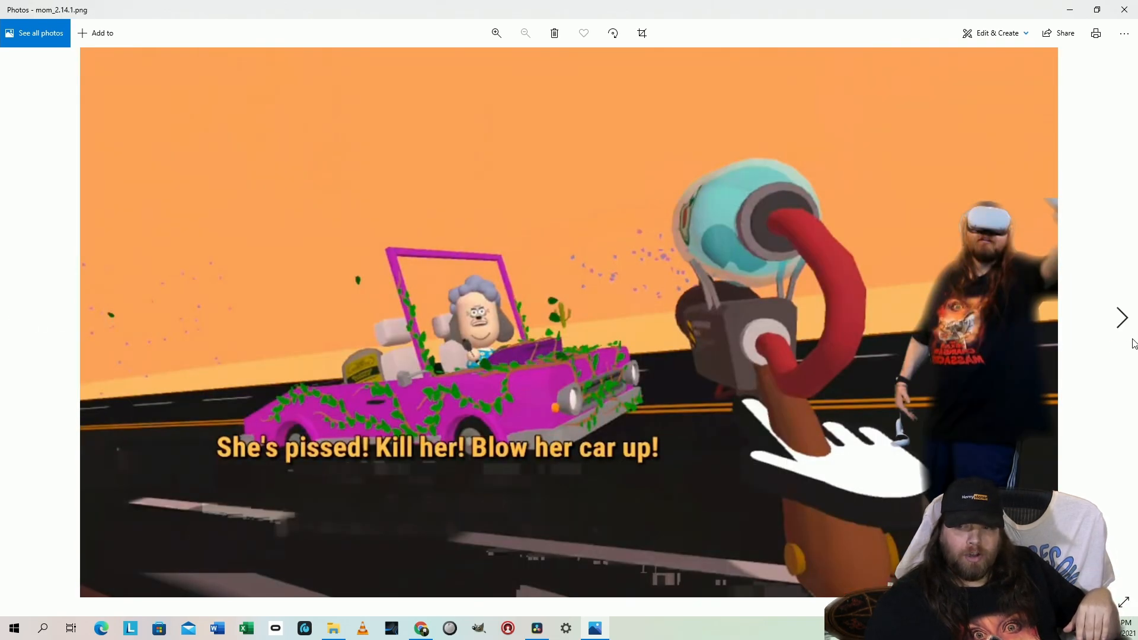
left_click(1129, 319)
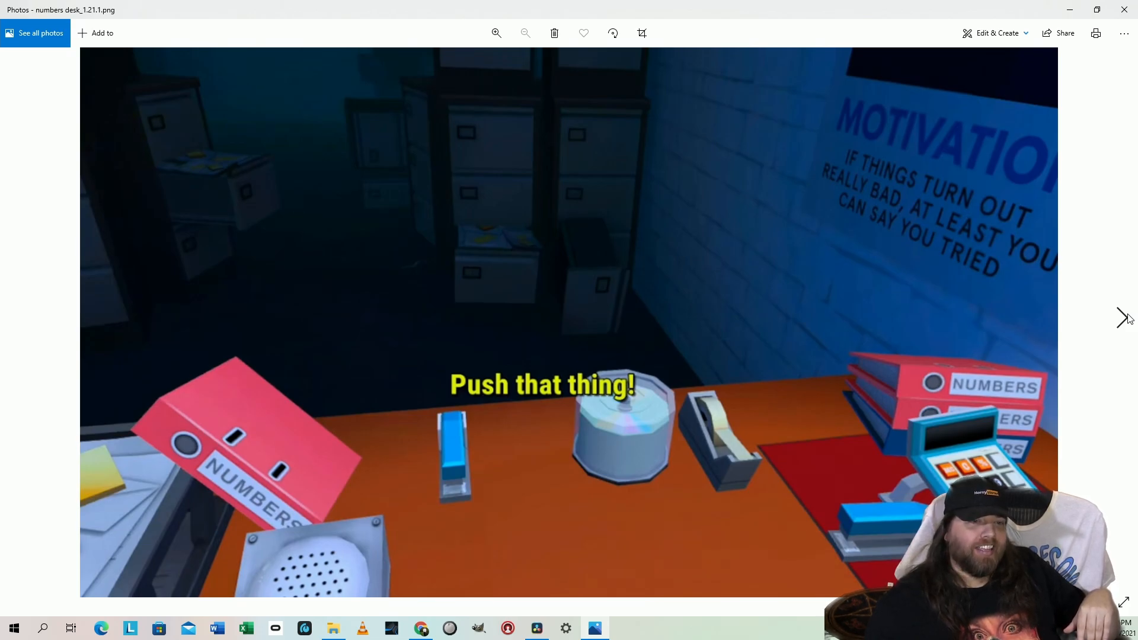
left_click(1129, 319)
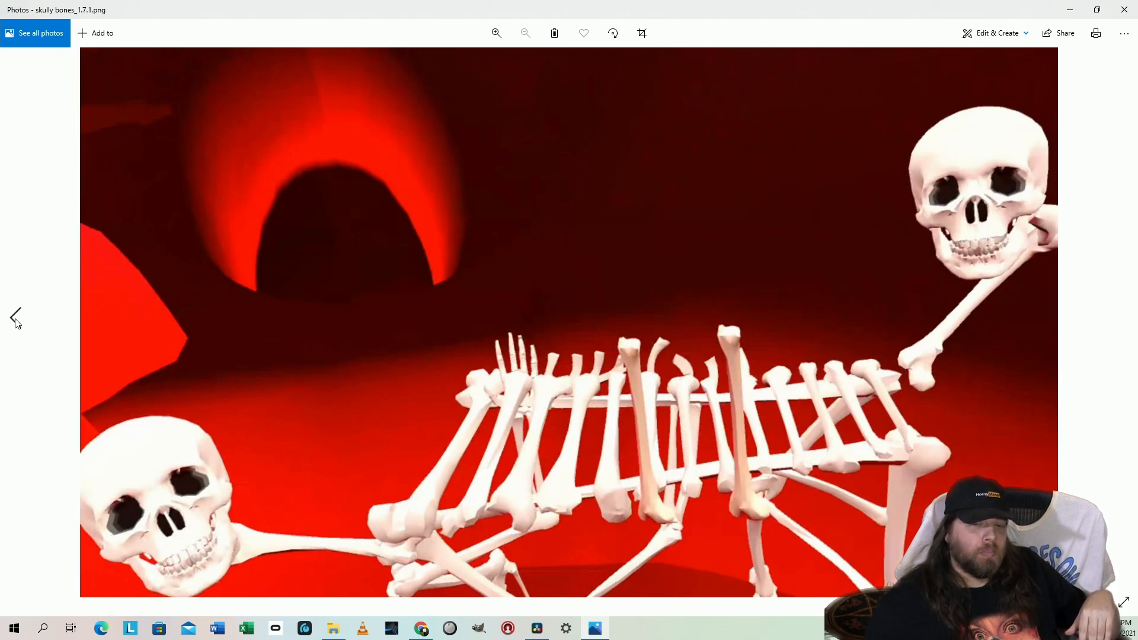
Recheck numbers desk_1.21.1.png and skully bones_1.7.1.png, view tree dude_2.24.1.png and close the photo viewer
left_click(16, 320)
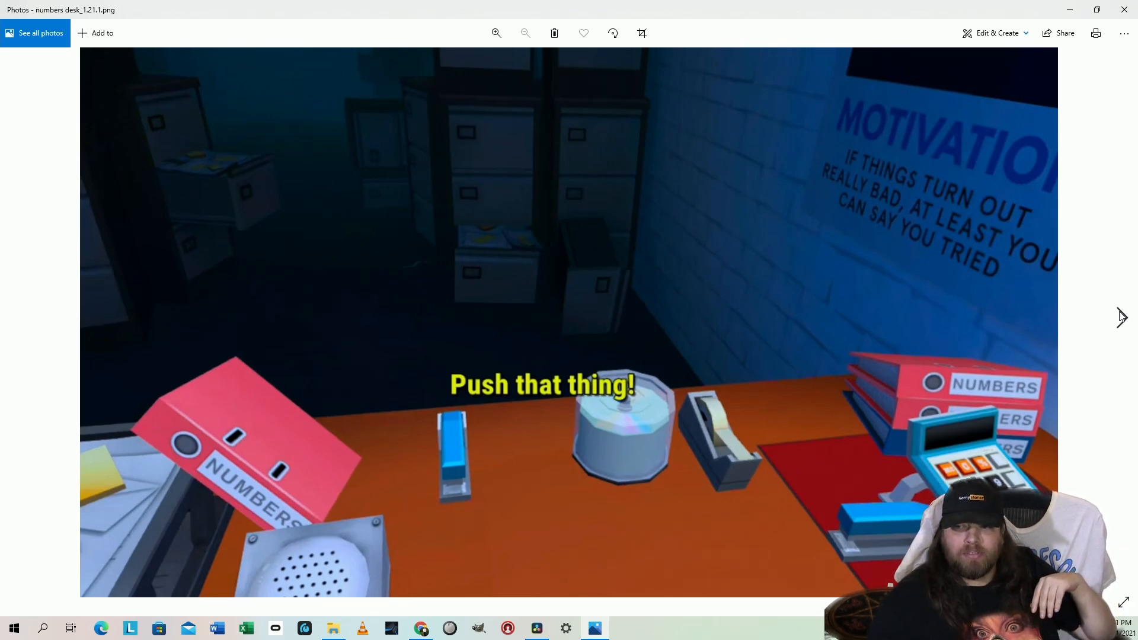
left_click(1121, 317)
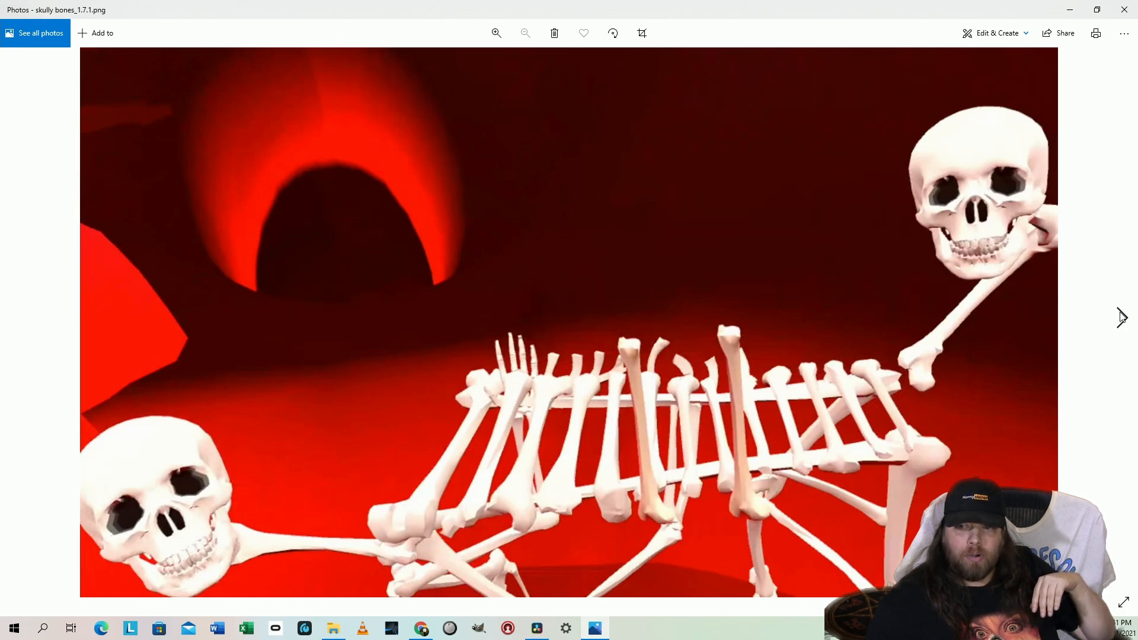
left_click(1121, 317)
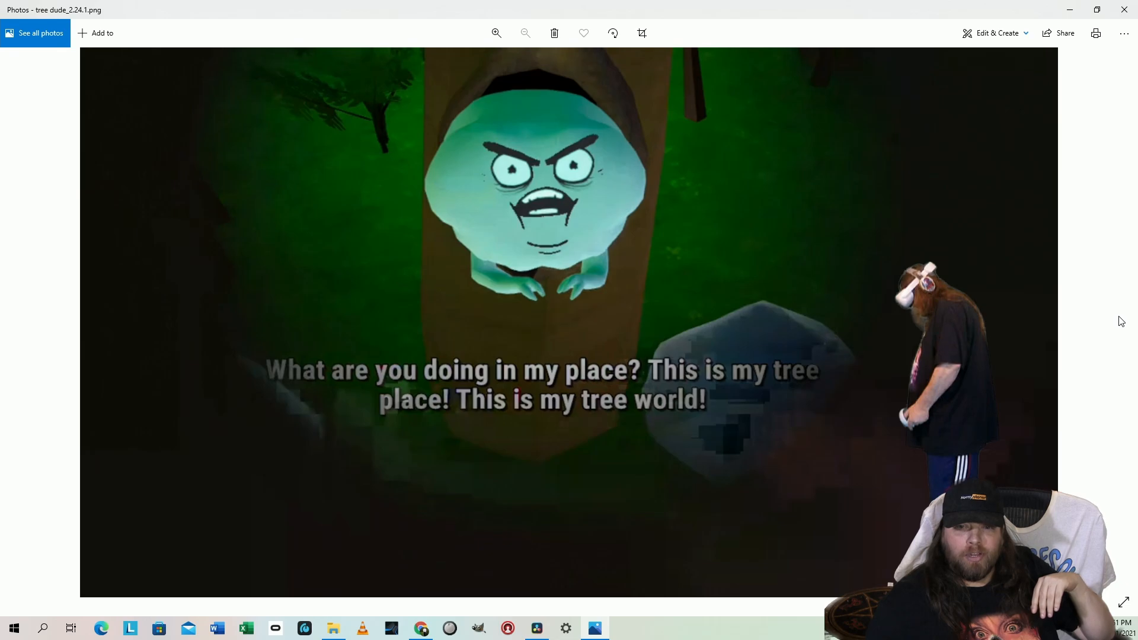
left_click(1133, 6)
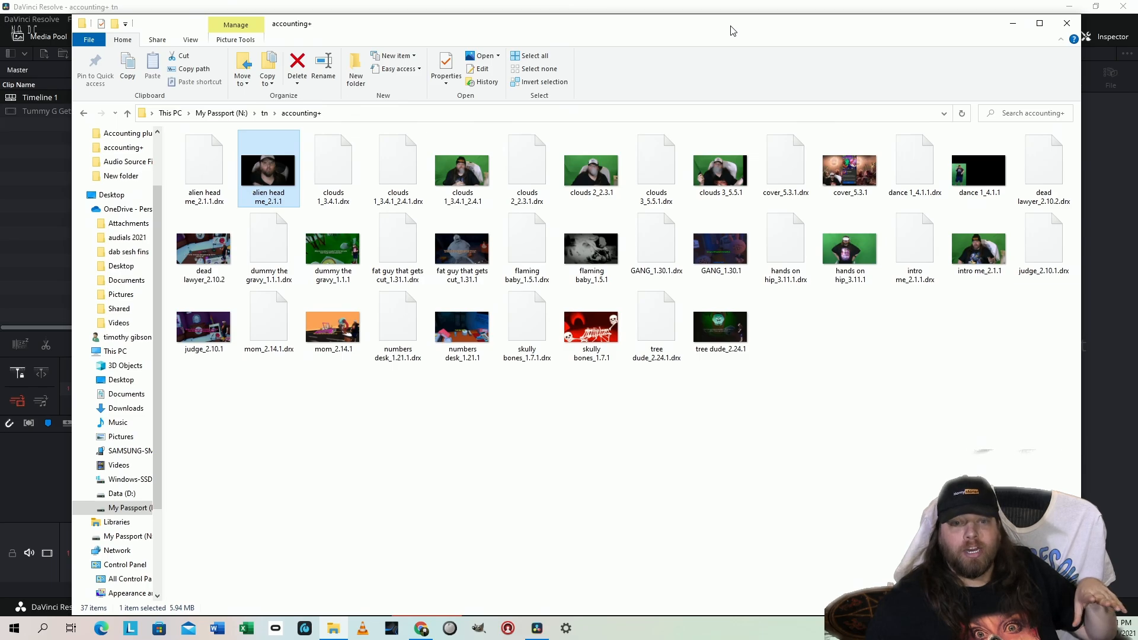
Add numbers desk_1.21.1.png from the accounting+ folder to Timeline 1 in DaVinci Resolve and preview it full screen
left_click_drag(732, 31, 703, 639)
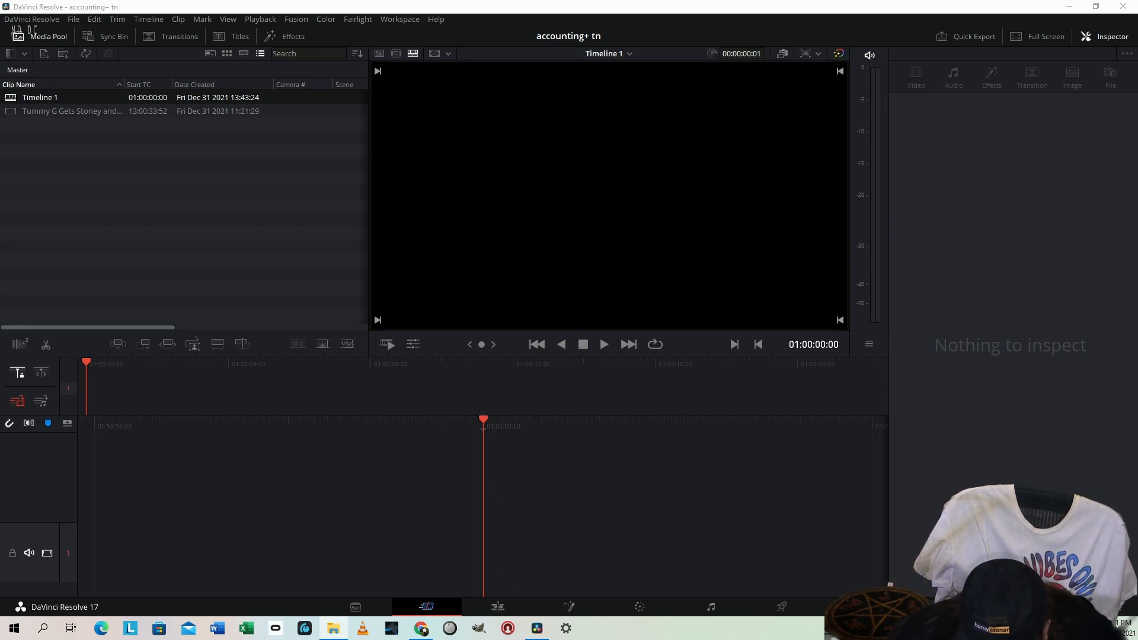
left_click_drag(450, 616, 465, 544)
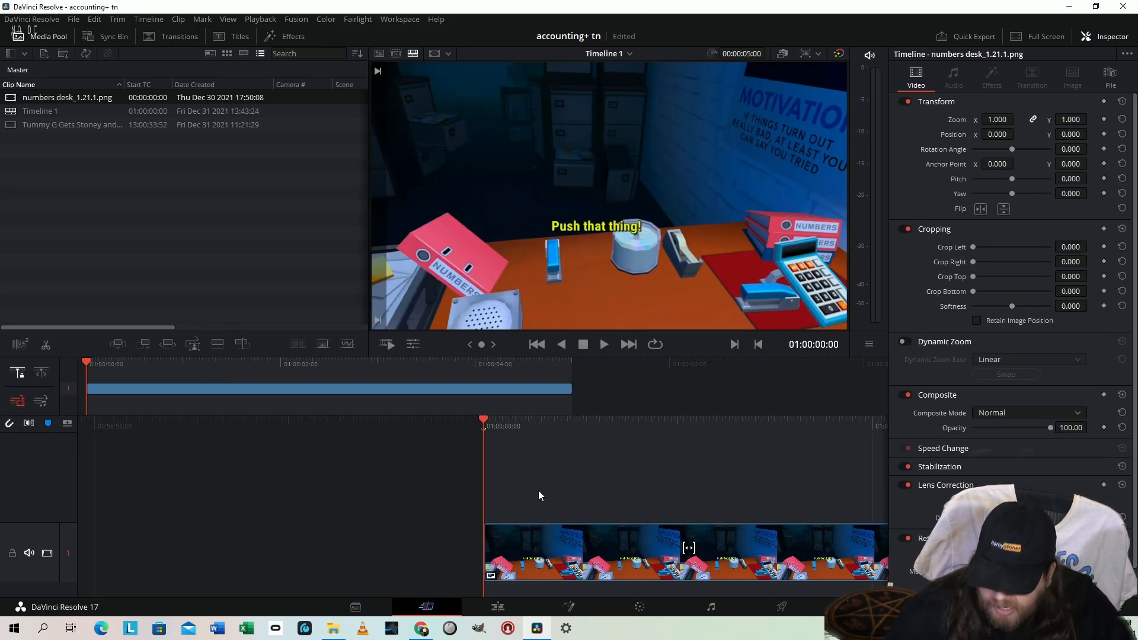
key("space")
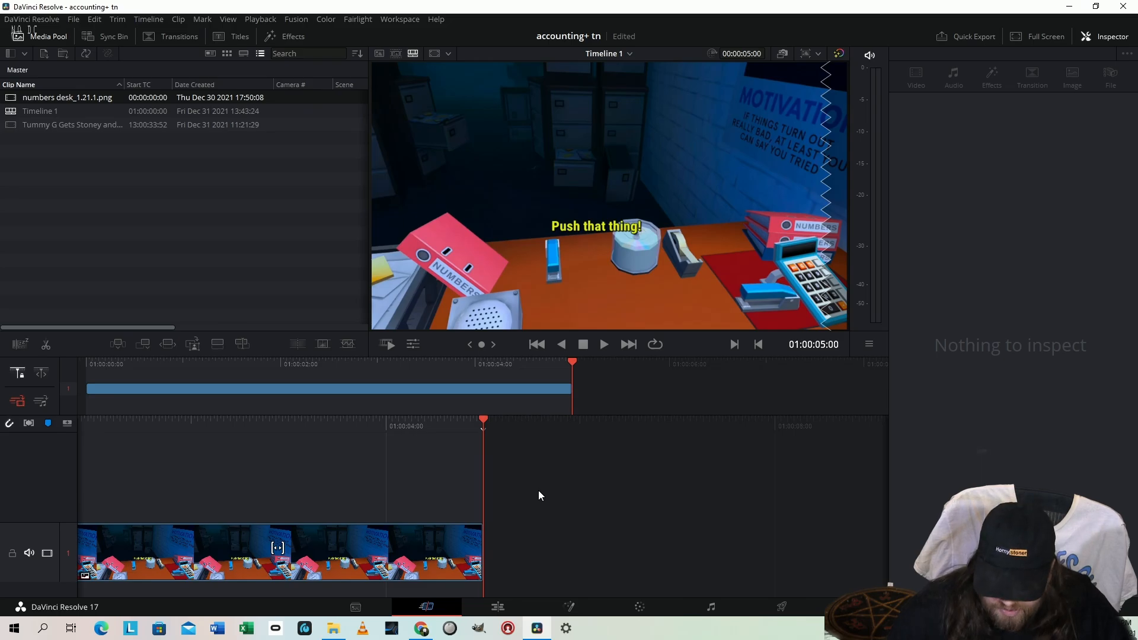
key("p")
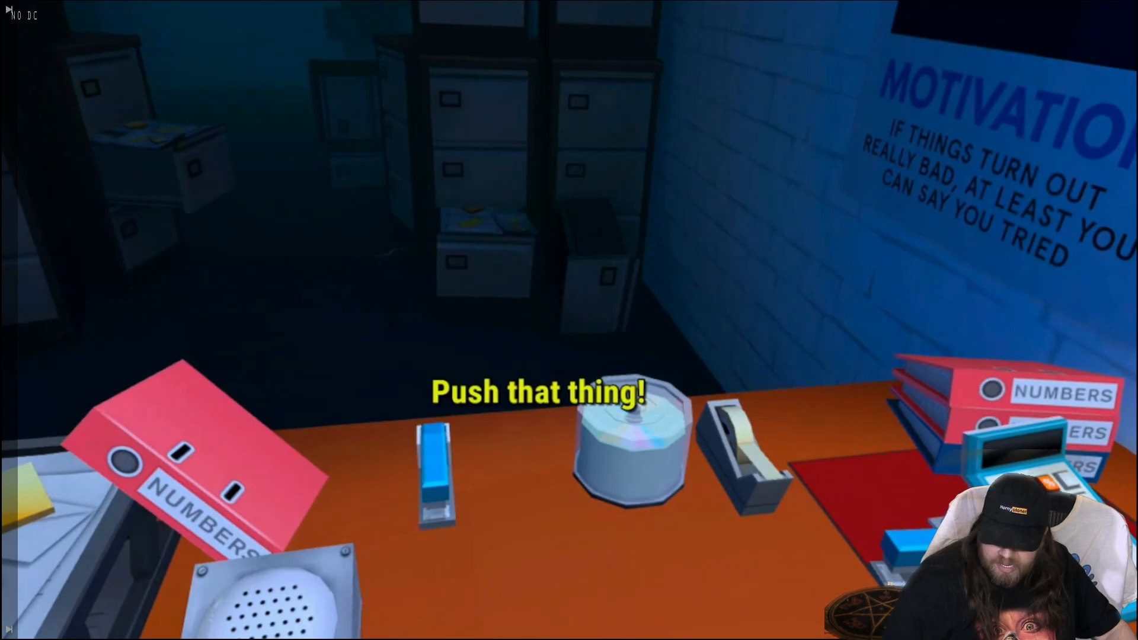
key("Escape")
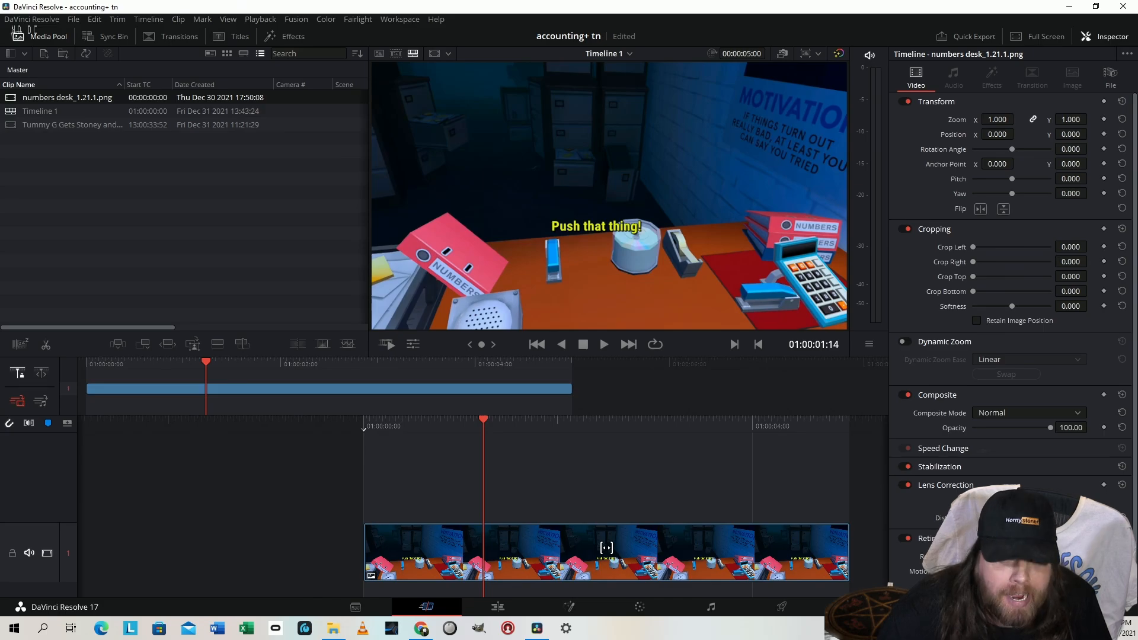
Place alien head me_2.1.1.png on track 2 above the desk image and try crop softness -100 and 100 on its media pool clip
left_click_drag(243, 593, 368, 493)
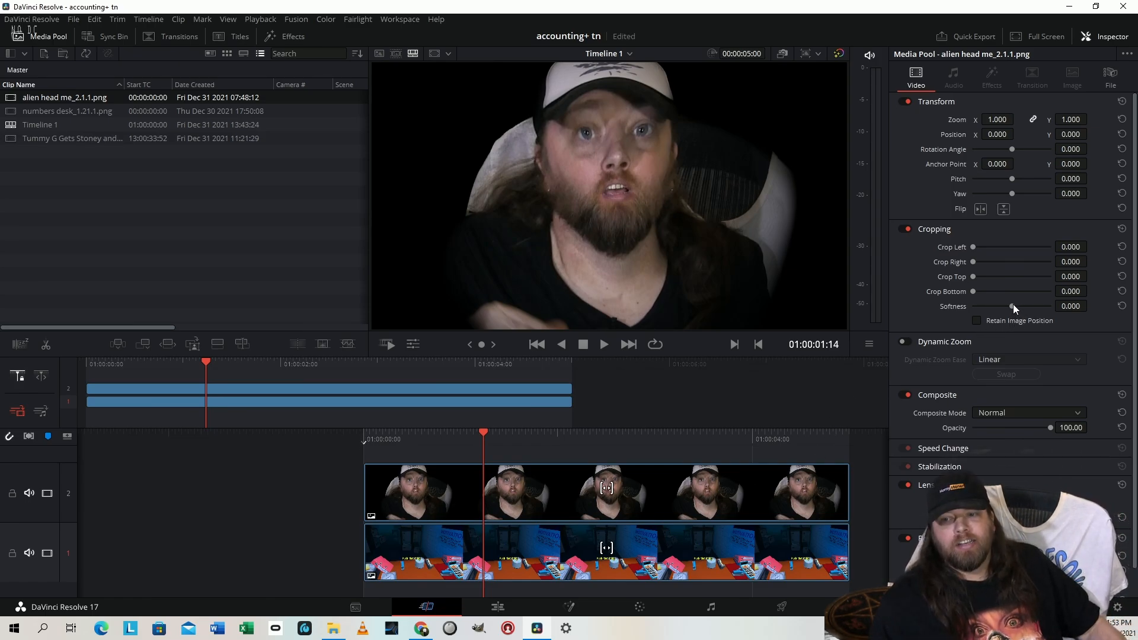
left_click_drag(1012, 304, 810, 322)
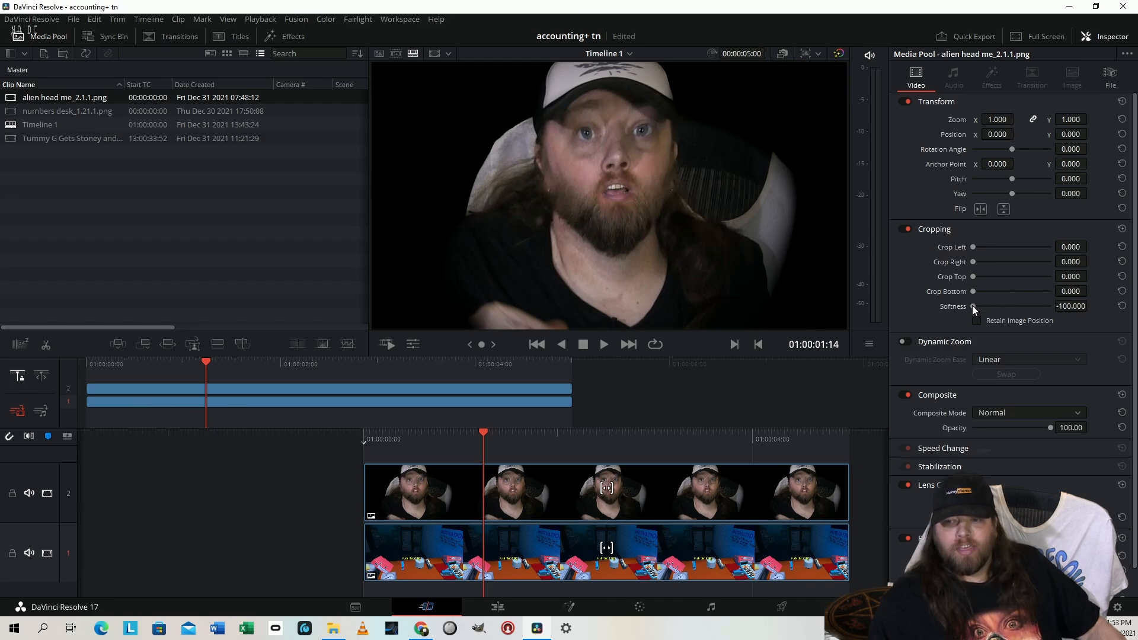
left_click_drag(974, 307, 1050, 306)
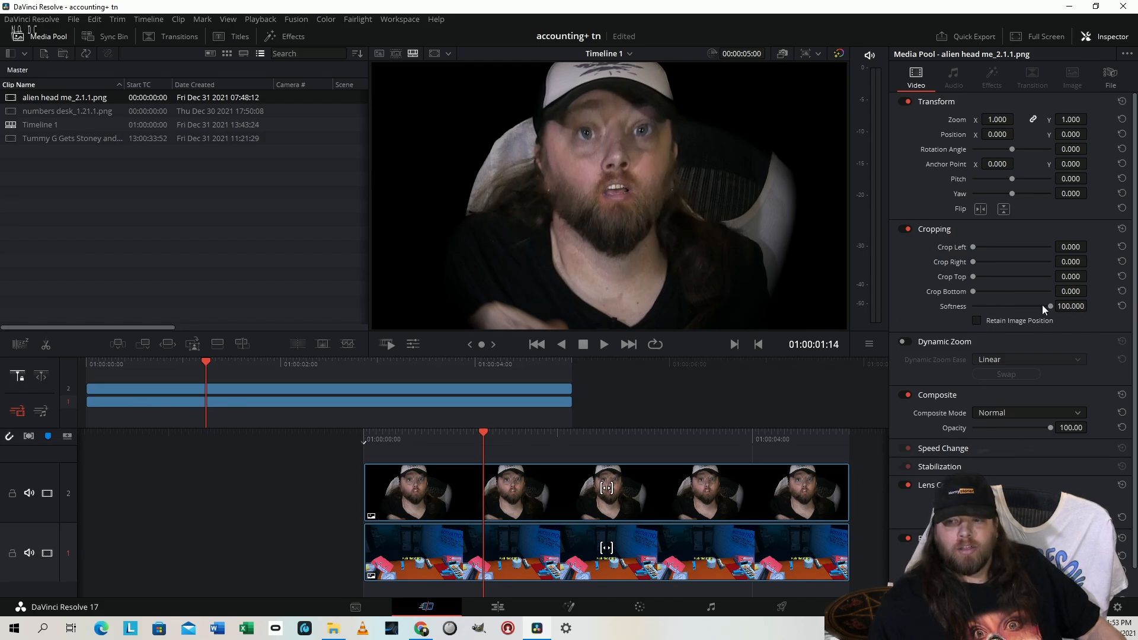
Set the crop softness of the alien head clip on the timeline's track 2 to -61.83
left_click(624, 535)
left_click(634, 490)
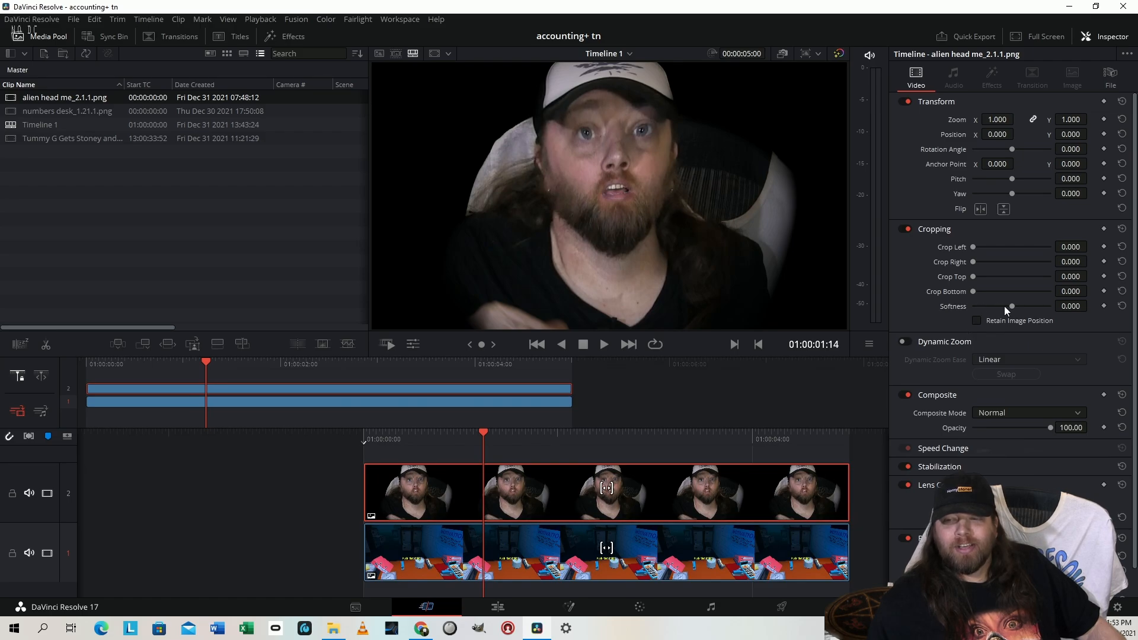
left_click_drag(1010, 307, 949, 308)
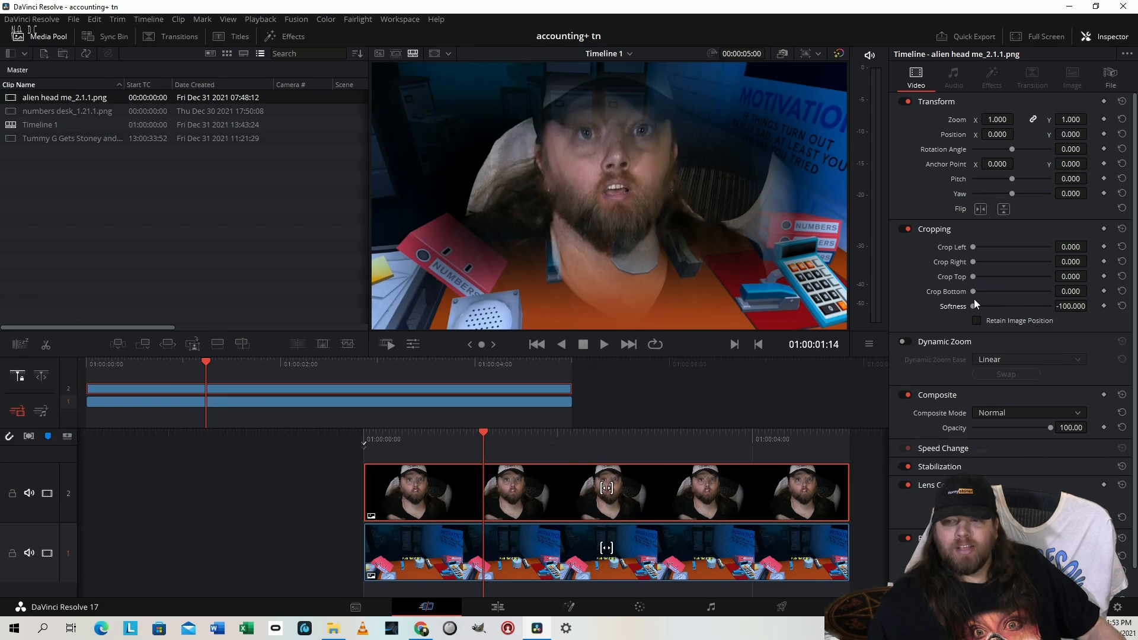
left_click_drag(973, 305, 988, 310)
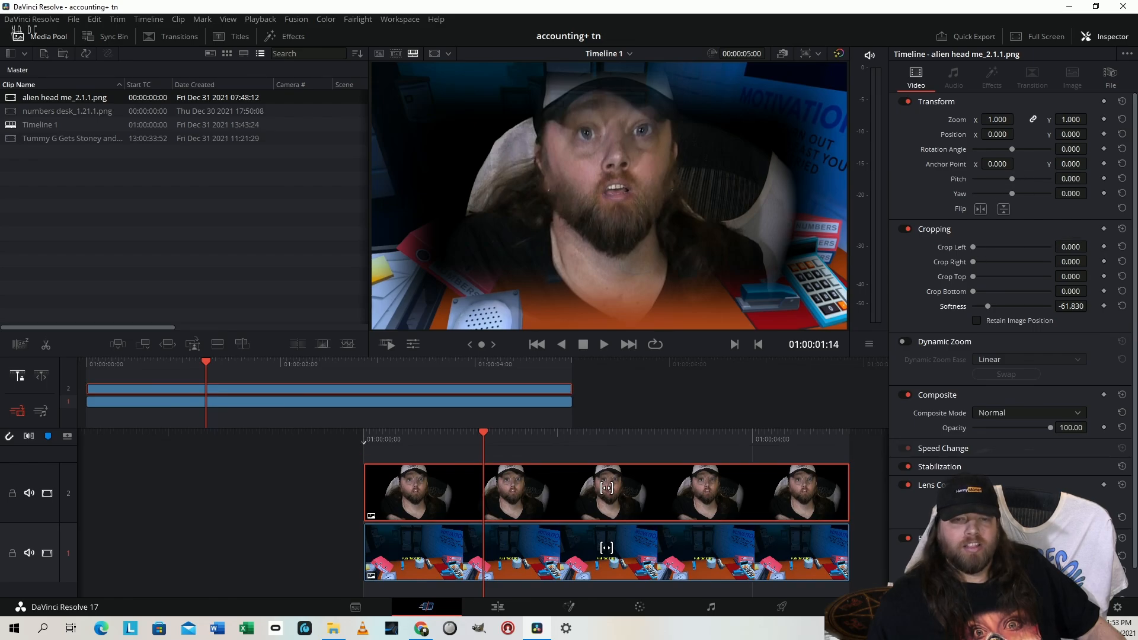
Crop the alien head clip 337 at left, about 578 at right and 166 at bottom, with softness -54.2
left_click_drag(1073, 245, 1091, 246)
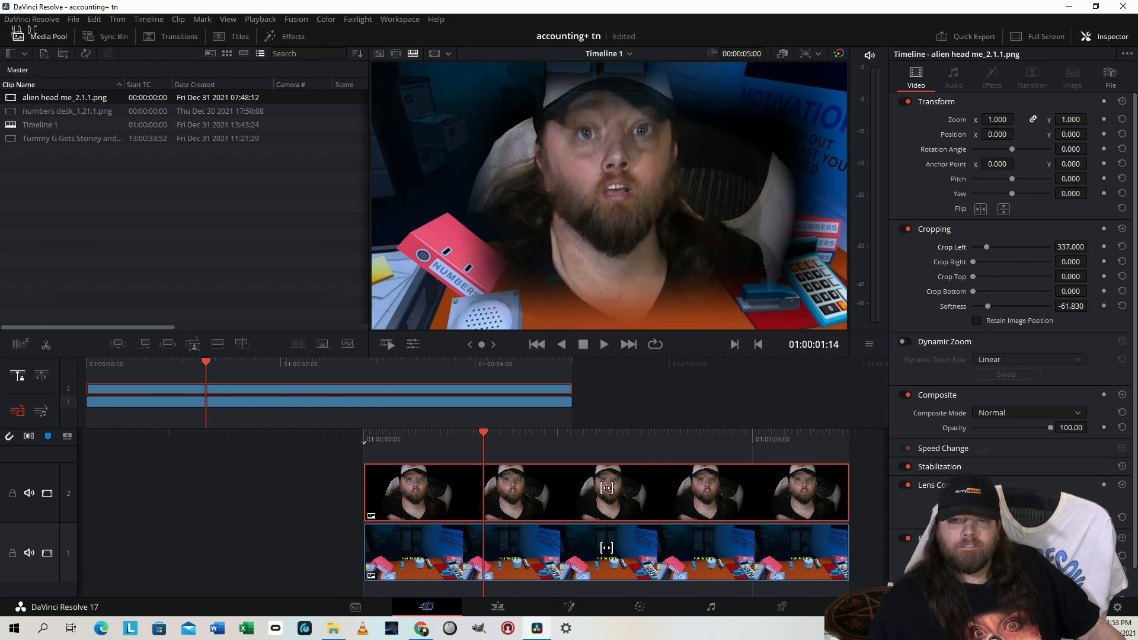
left_click_drag(1090, 261, 1090, 261)
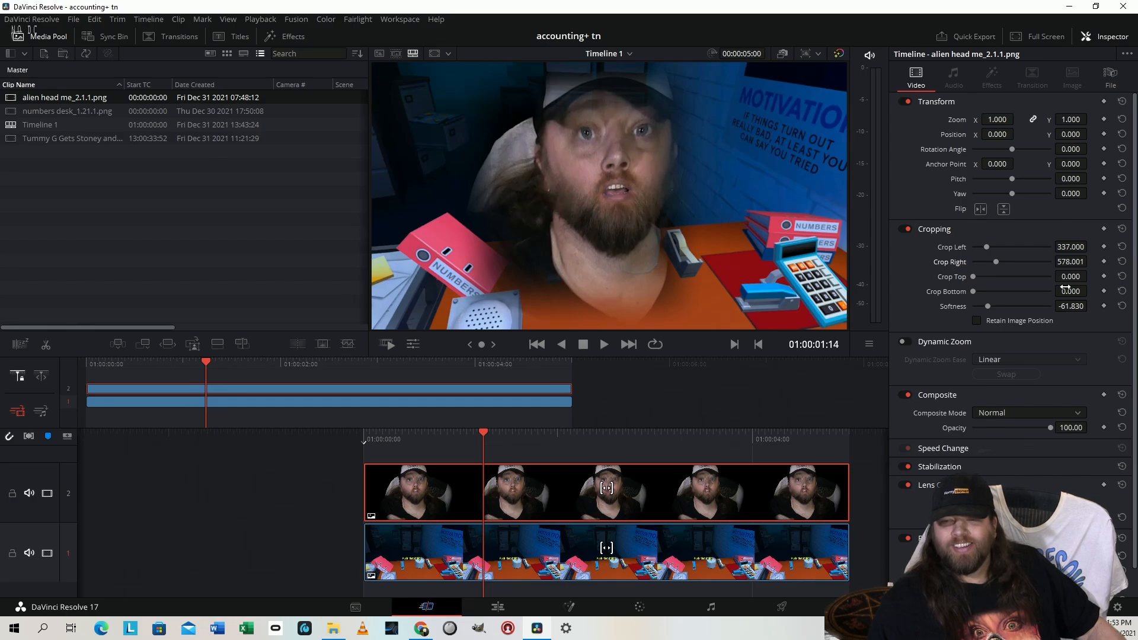
mouse_move(1065, 290)
left_mouse_down()
mouse_move(1090, 290)
mouse_move(1076, 291)
left_mouse_up()
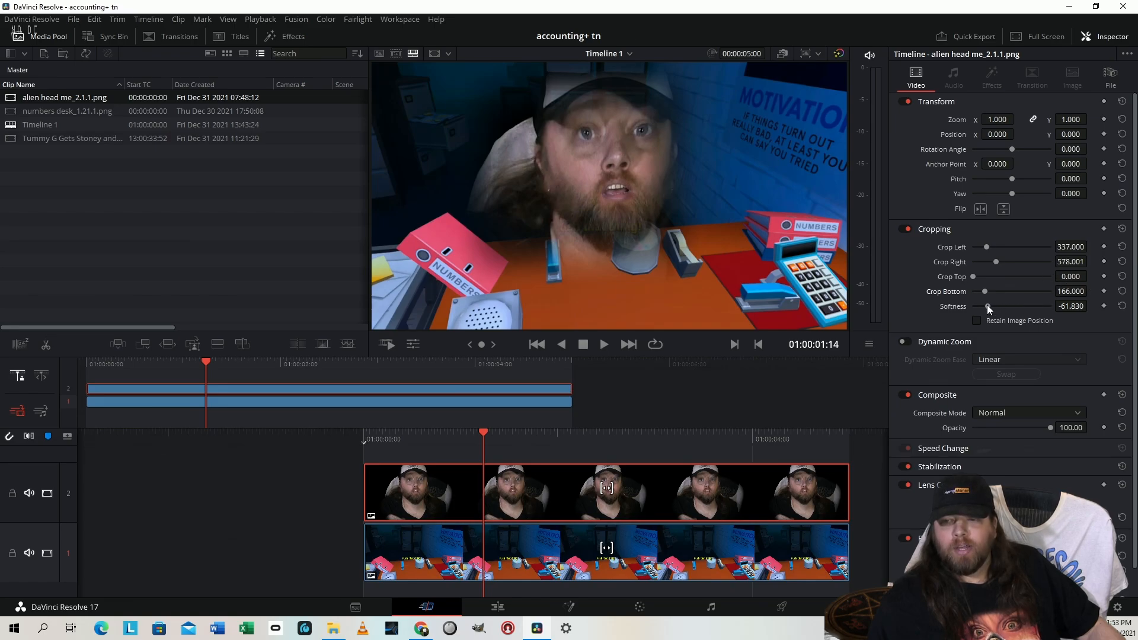
left_click_drag(988, 308, 990, 306)
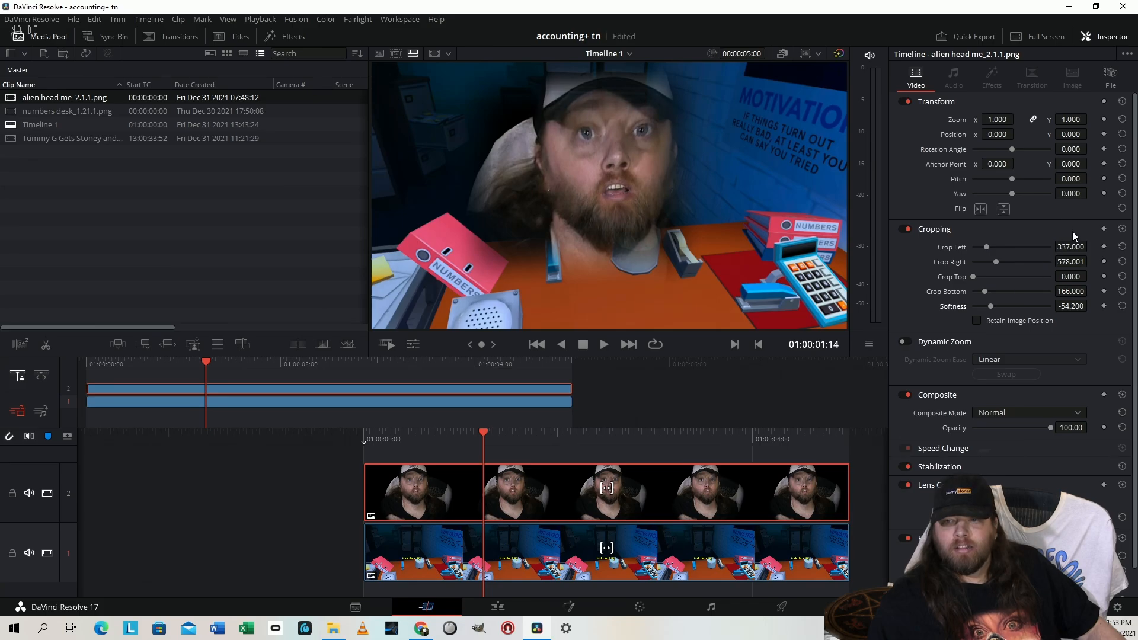
Scale the alien head clip to a zoom of 0.240 and position it at X -467, Y 279 over the desk image
left_click_drag(1082, 117, 1091, 120)
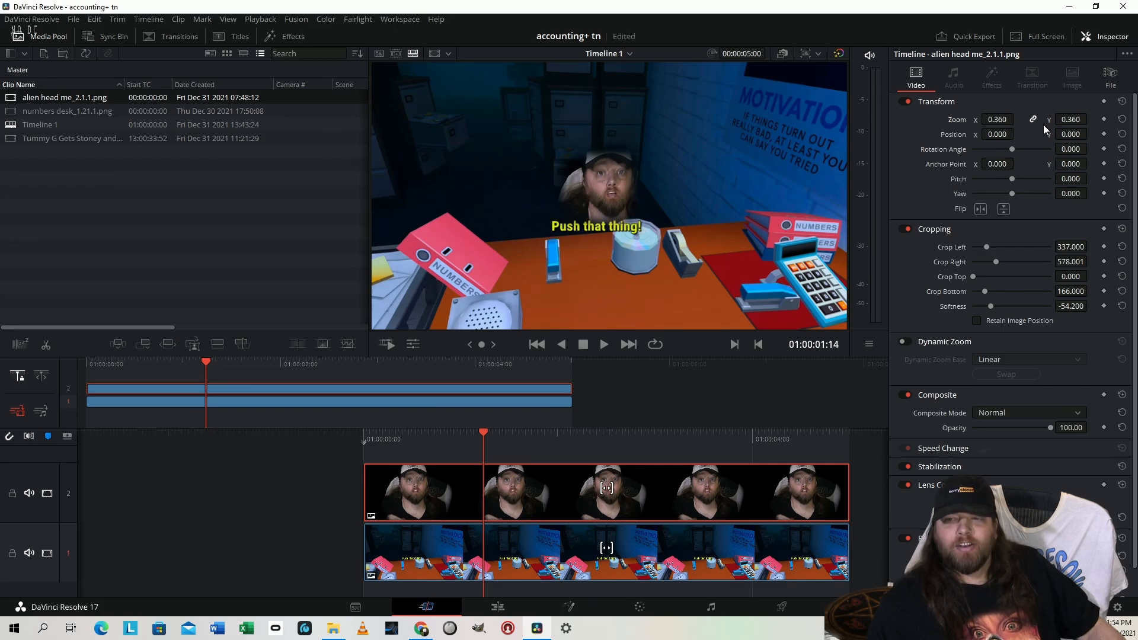
left_click_drag(1017, 134, 1091, 133)
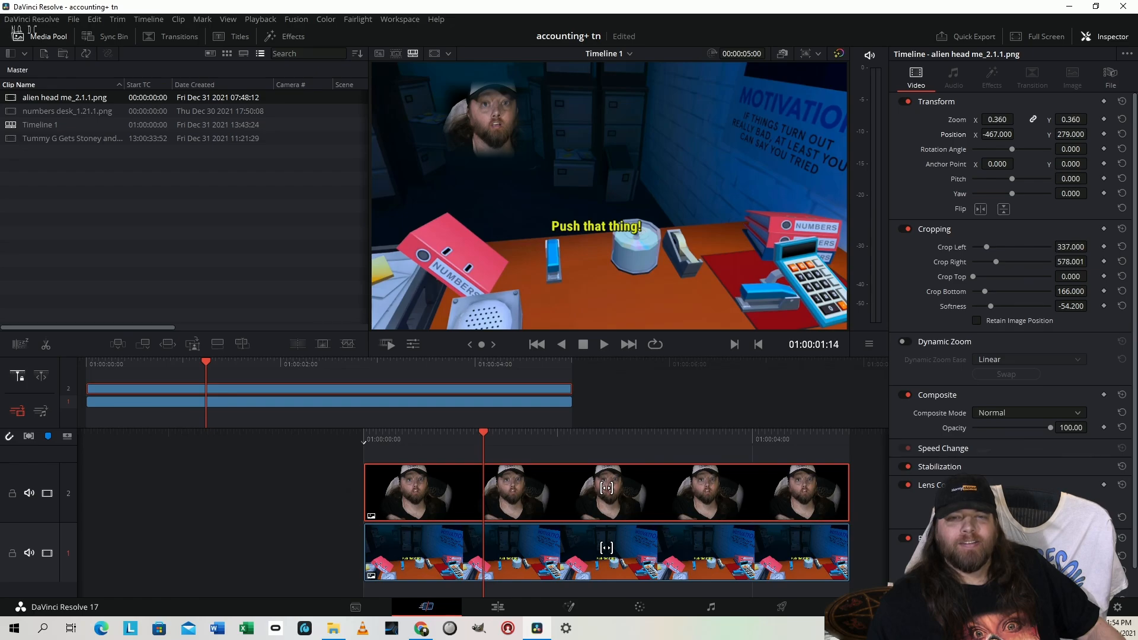
left_click_drag(1067, 119, 1056, 119)
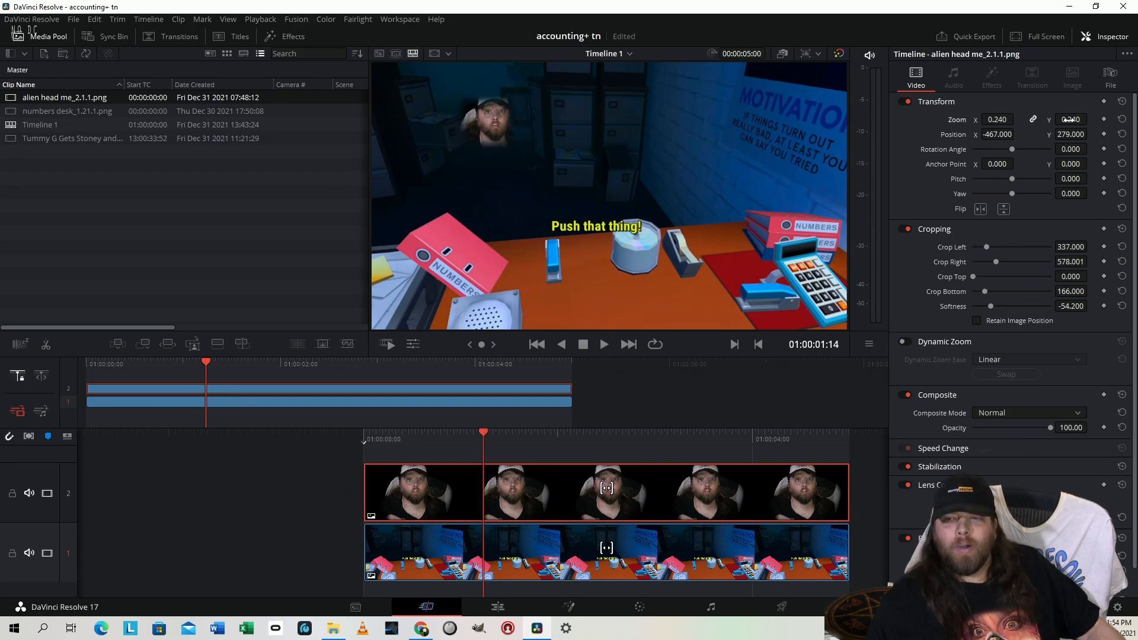
Move the alien head clip to position X -142, Y 213 and crop it 616 at left and 594 at right
left_click_drag(998, 128, 1014, 134)
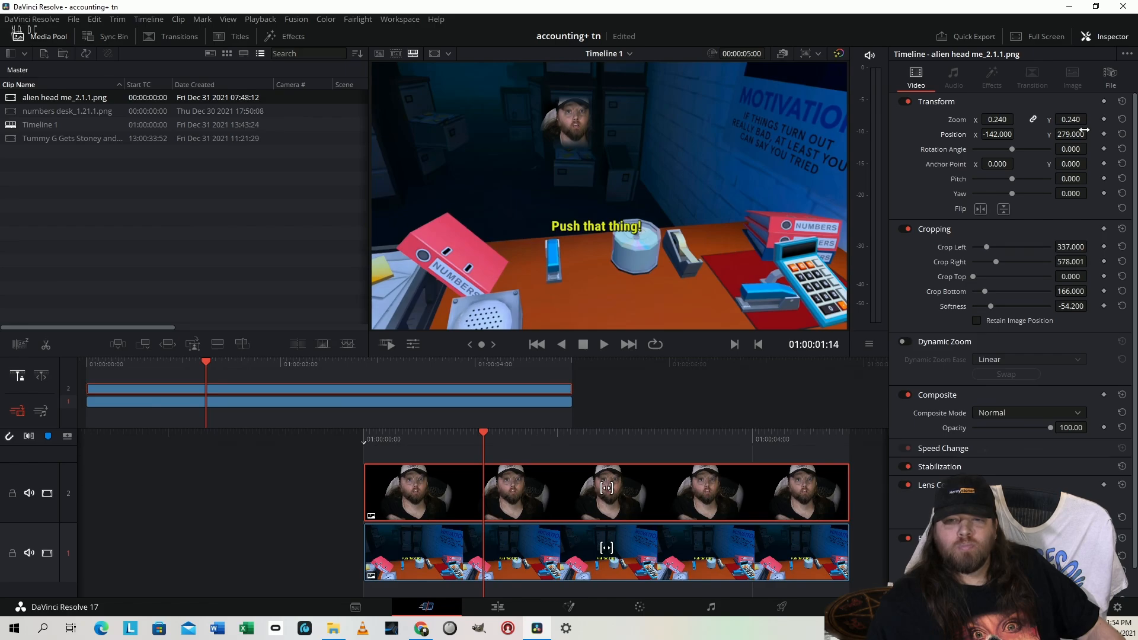
left_click_drag(1084, 130, 1090, 133)
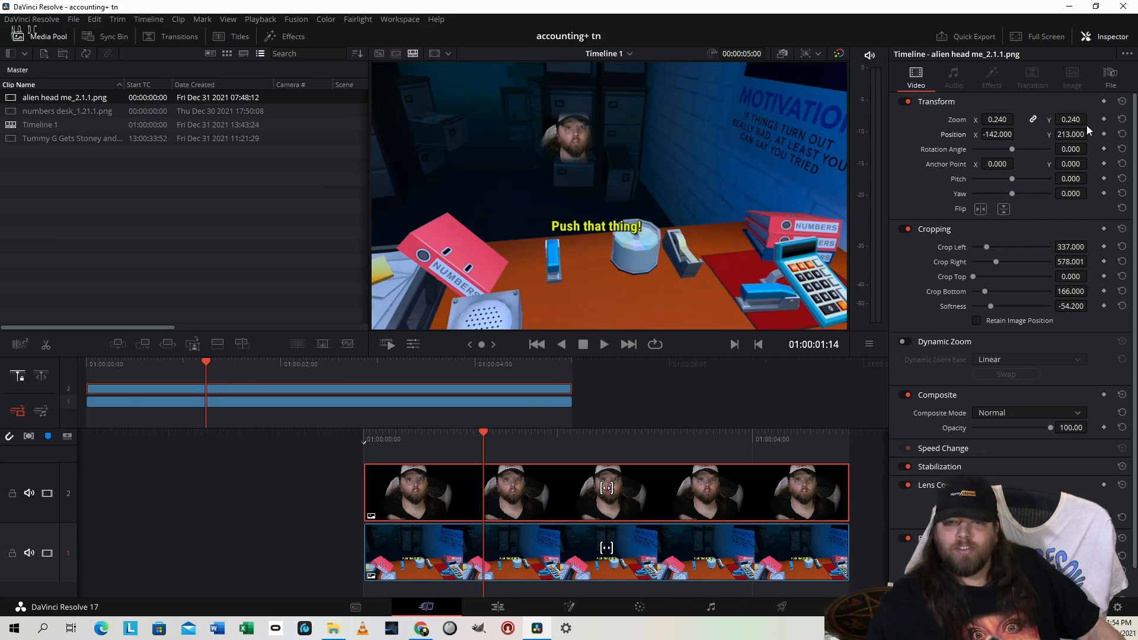
left_click_drag(1067, 243, 1091, 261)
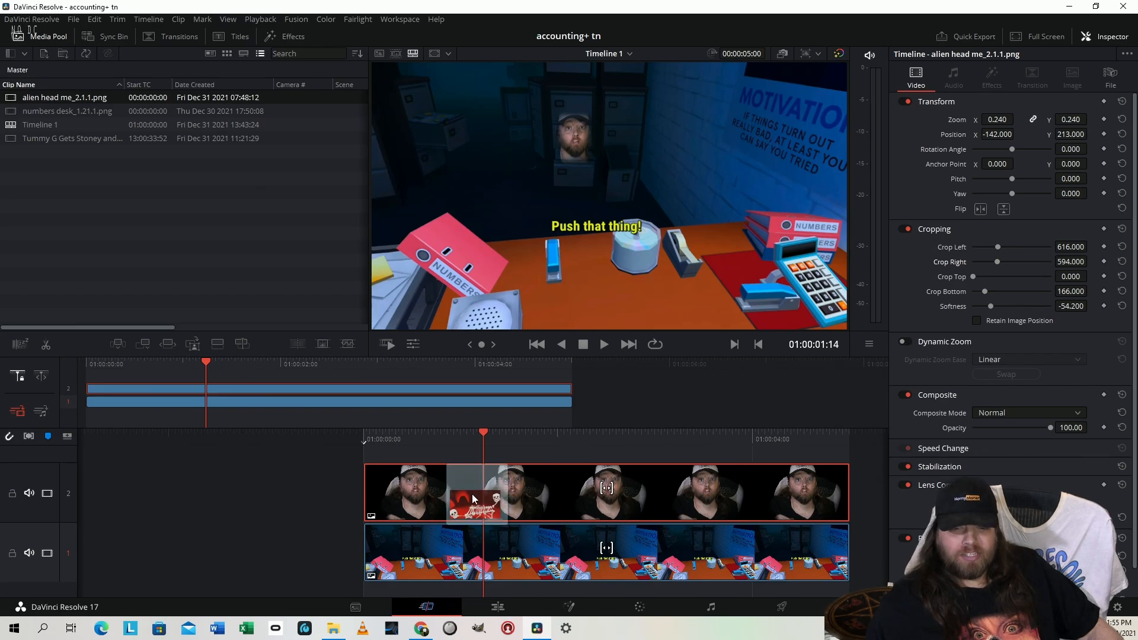
Place skully bones_1.7.1.png on track 3 above the head clip and shot match the numbers desk clip to it
left_click_drag(480, 500, 365, 458)
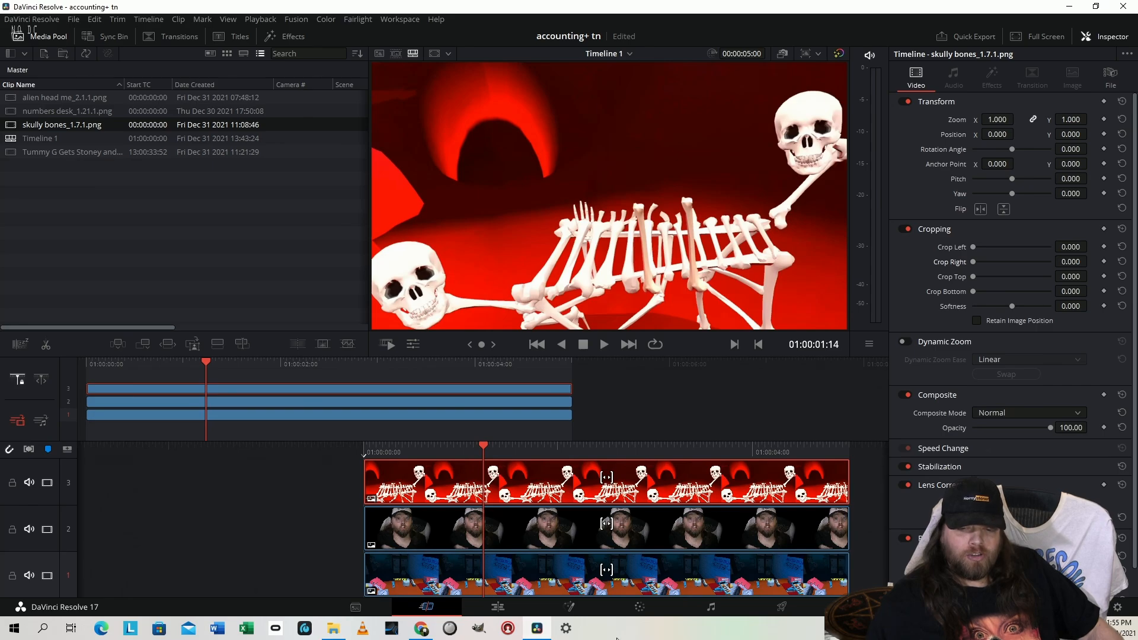
left_click(640, 607)
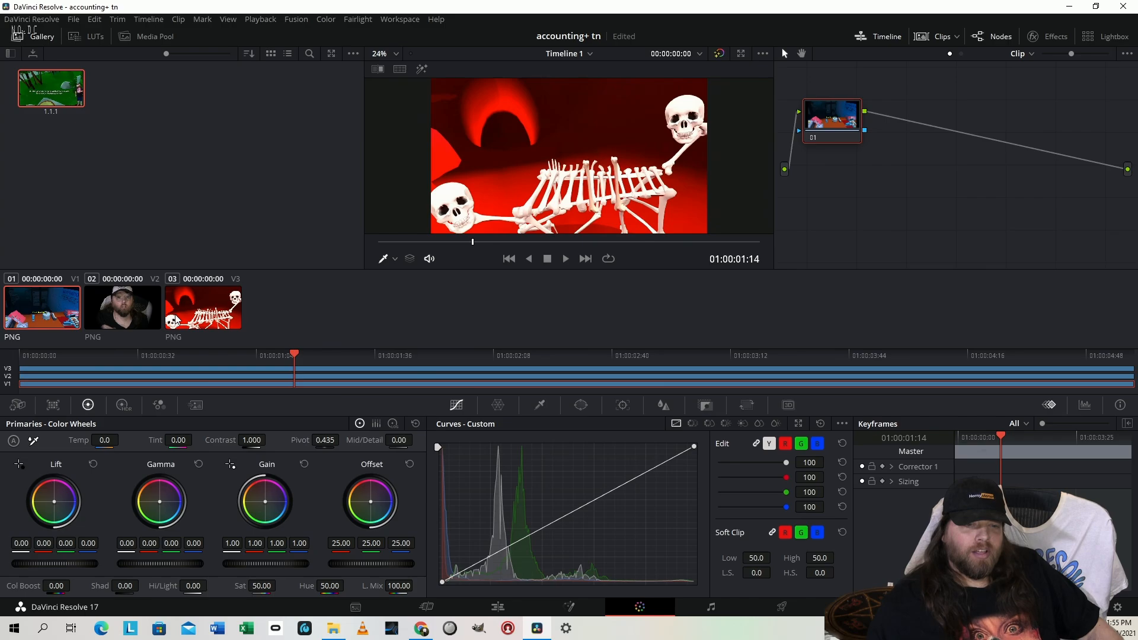
right_click(66, 304)
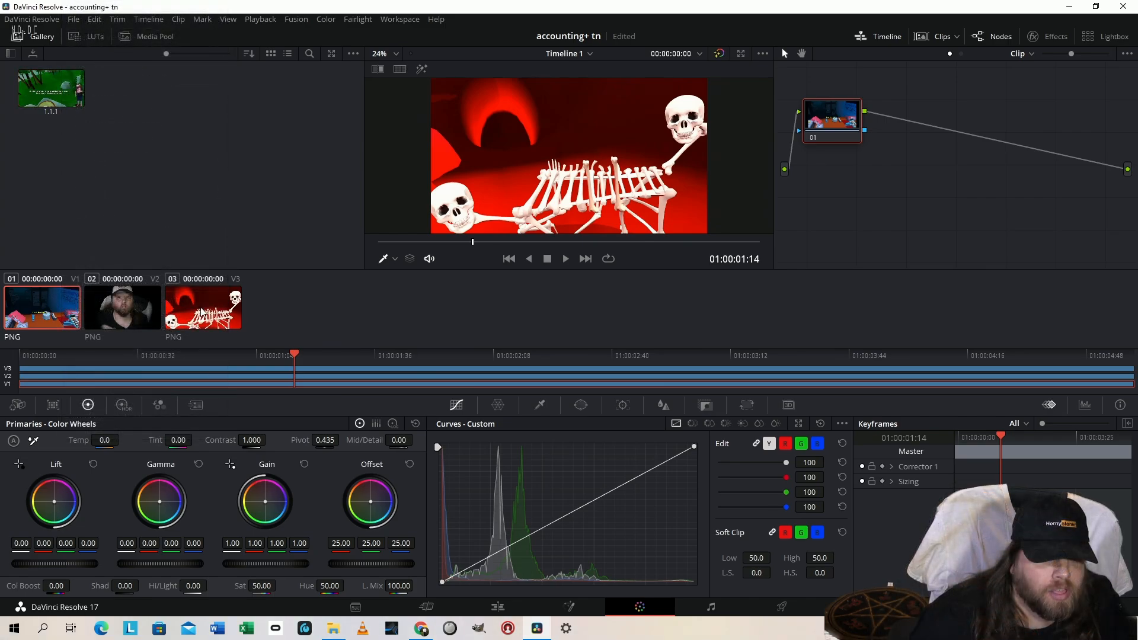
right_click(200, 311)
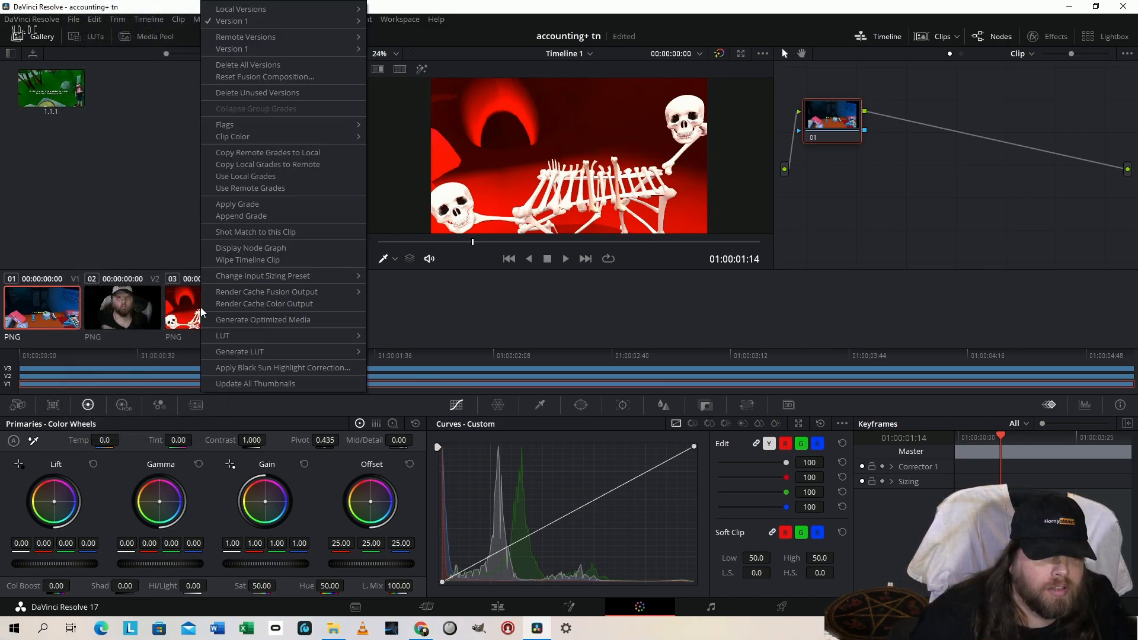
left_click(253, 236)
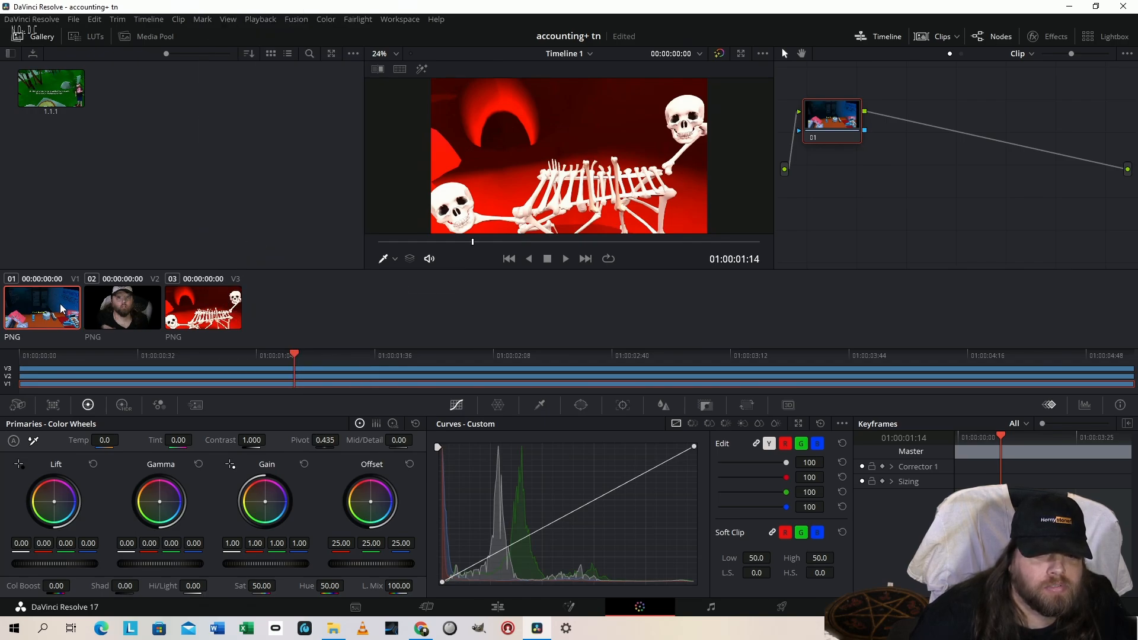
left_click(195, 310)
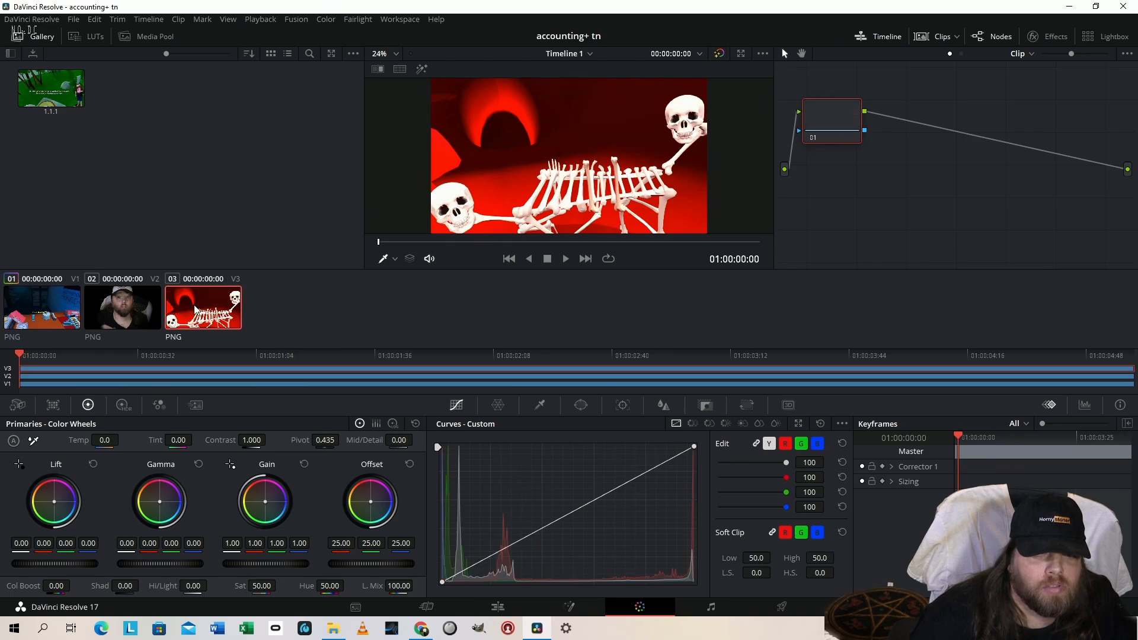
left_click(33, 314)
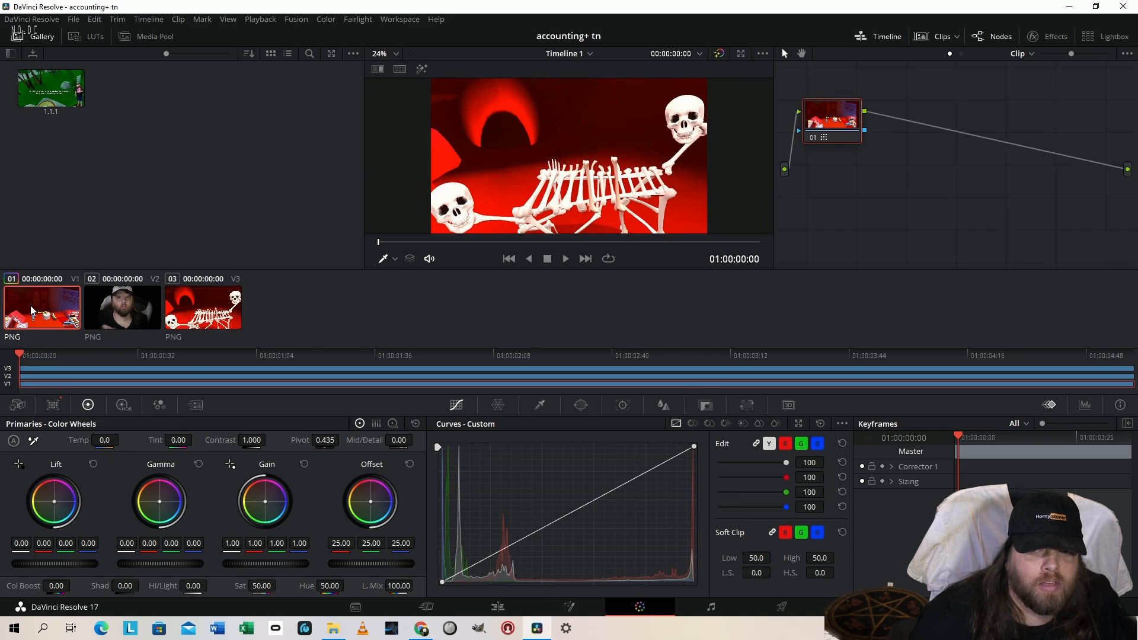
Set the skeleton clip's crop softness to -9.92 and crop 82.4 off its upper edge
key("shift+4")
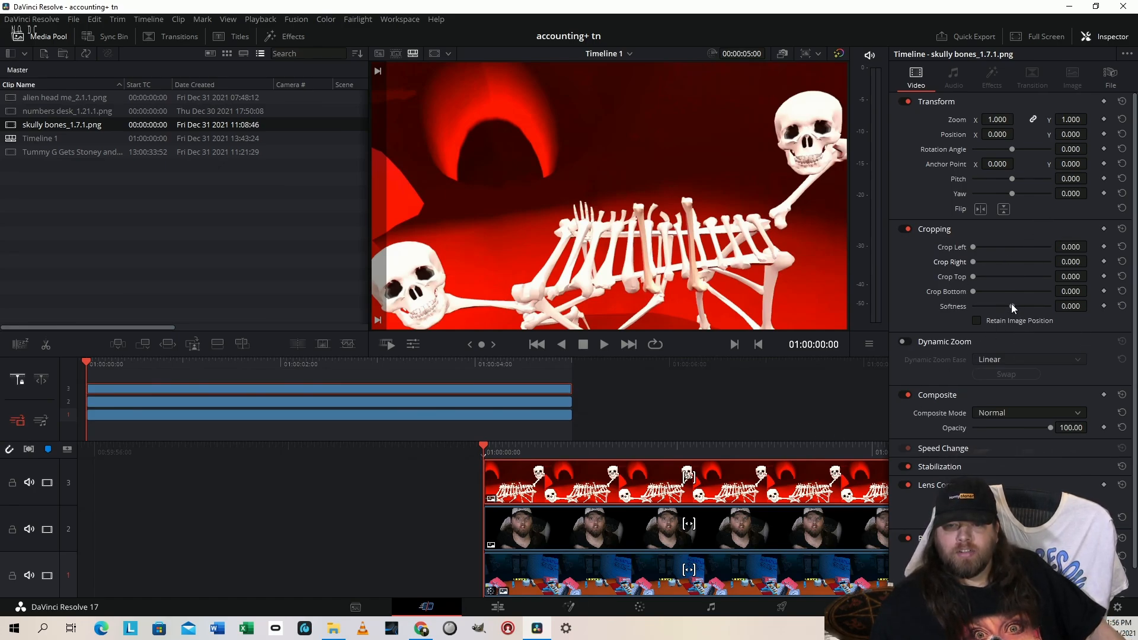
mouse_move(1011, 303)
left_mouse_down()
mouse_move(988, 305)
mouse_move(1007, 307)
left_mouse_up()
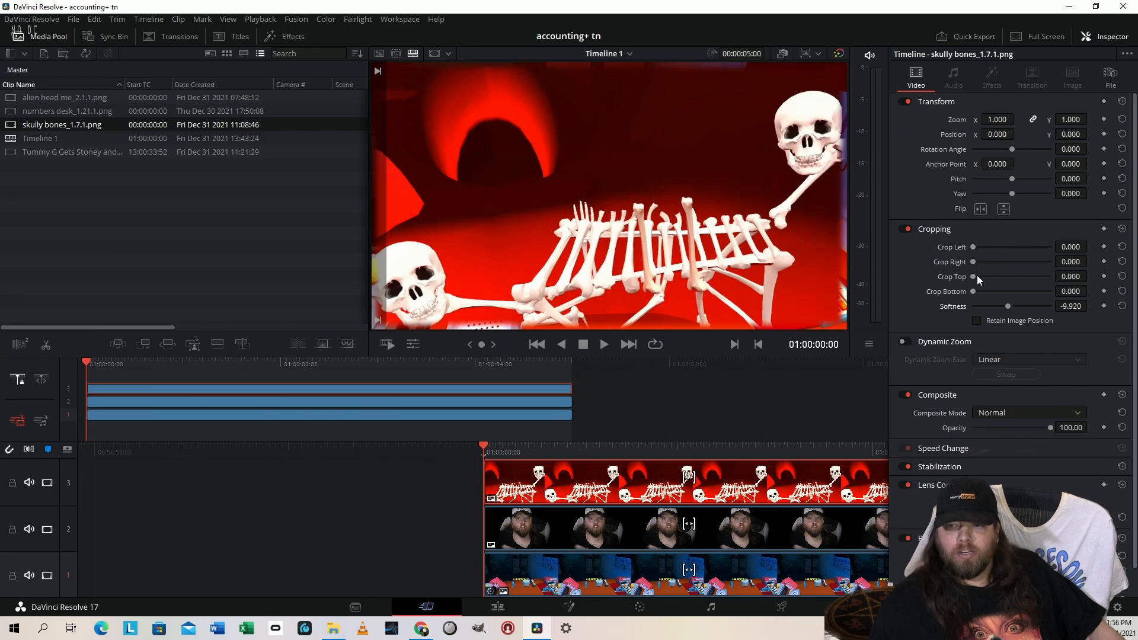
left_click_drag(976, 277, 979, 279)
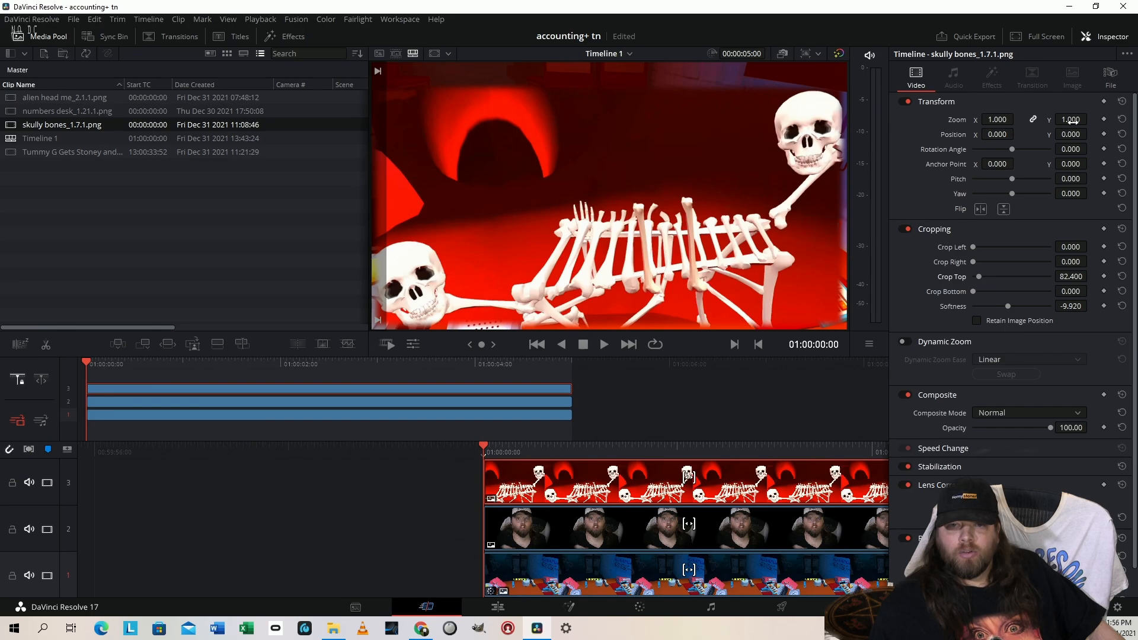
Scale the skeleton clip to 0.480 at position X 82, Y -120 with rotation -3.4, and set its crop softness to -18.92
left_click_drag(1071, 120, 1035, 134)
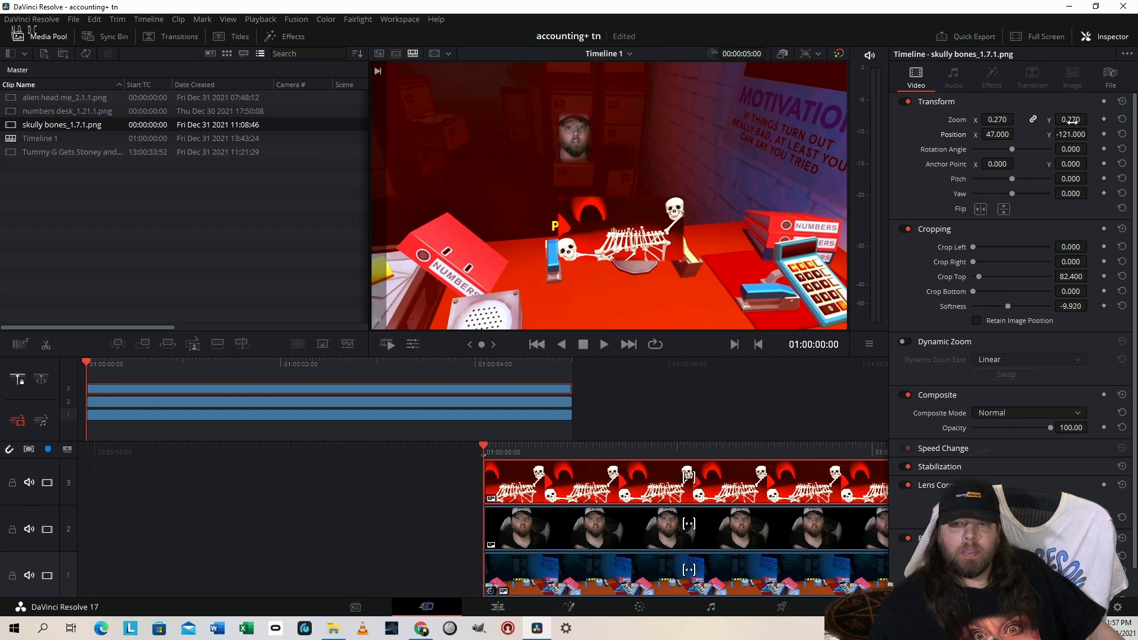
left_click_drag(1071, 119, 1072, 121)
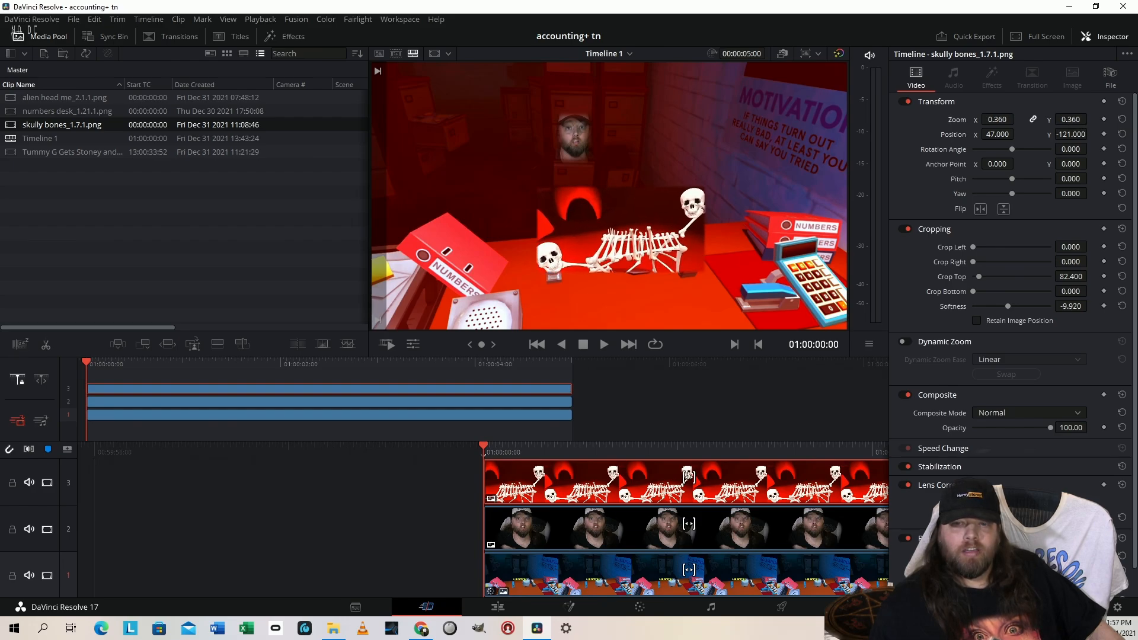
left_click_drag(1071, 120, 1090, 118)
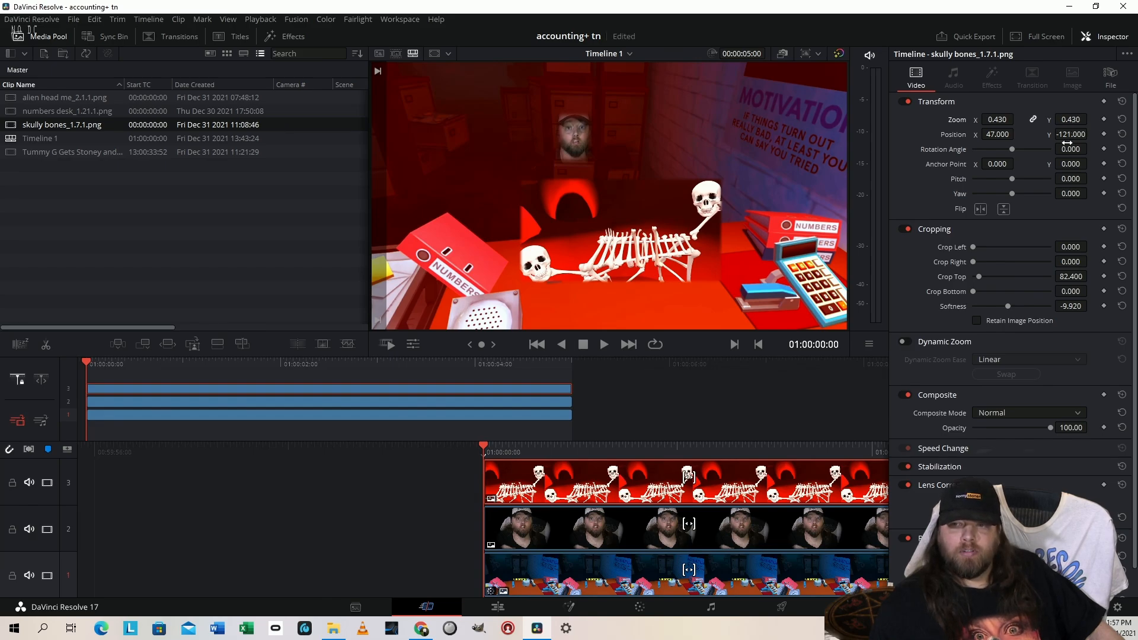
mouse_move(1067, 144)
left_mouse_down()
mouse_move(1020, 144)
mouse_move(1085, 119)
mouse_move(1073, 119)
mouse_move(1109, 120)
mouse_move(1071, 135)
left_mouse_up()
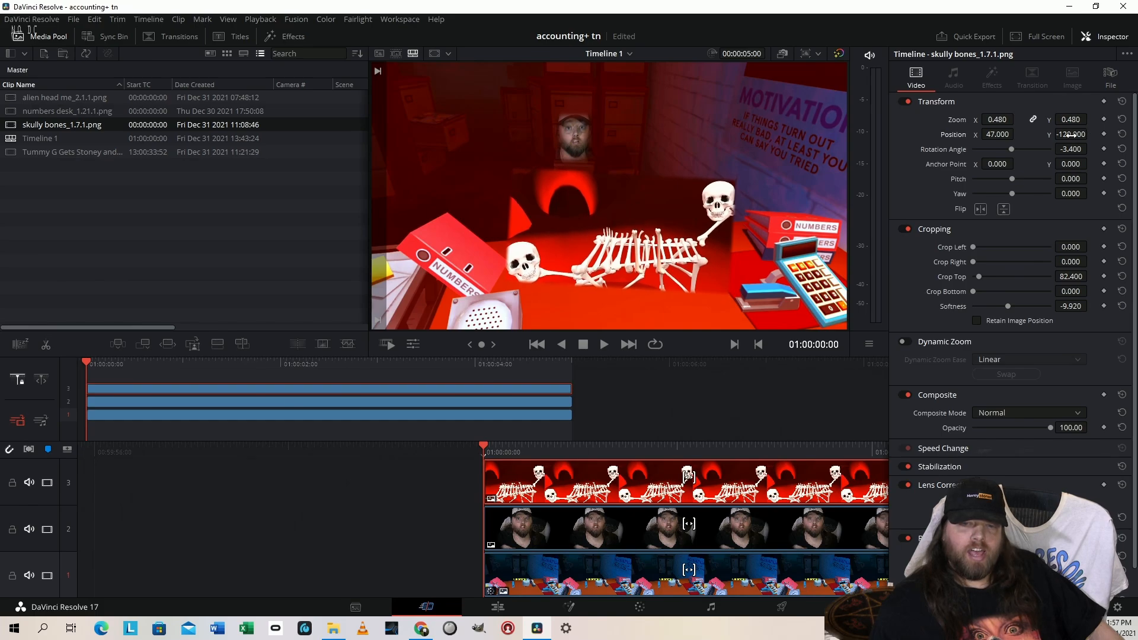
left_click_drag(996, 133, 1010, 133)
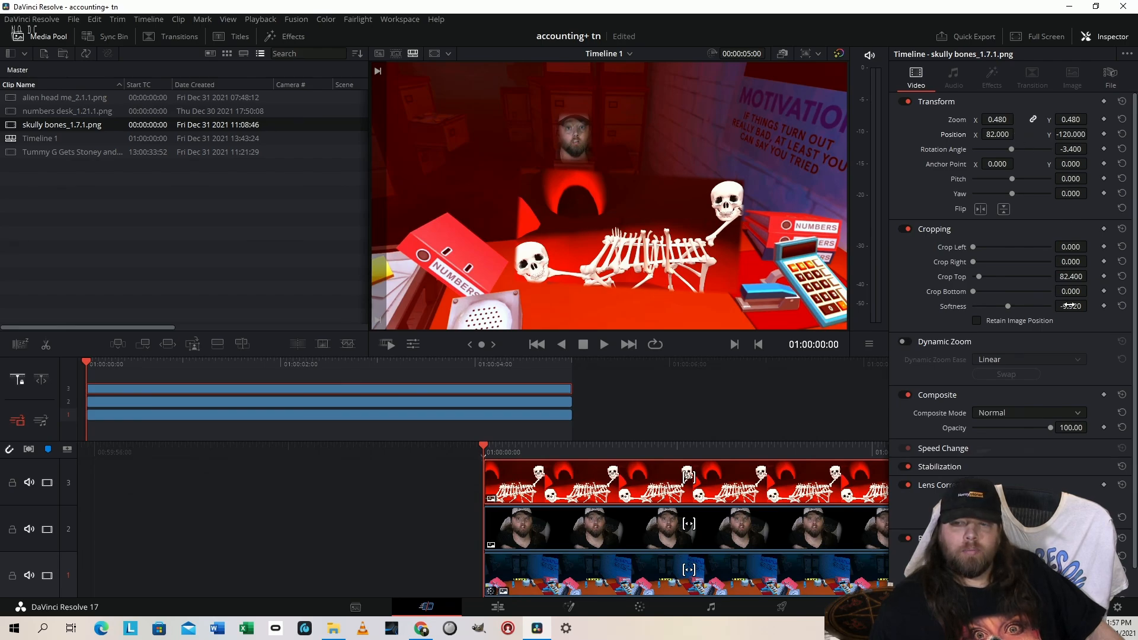
left_click_drag(1070, 306, 1066, 306)
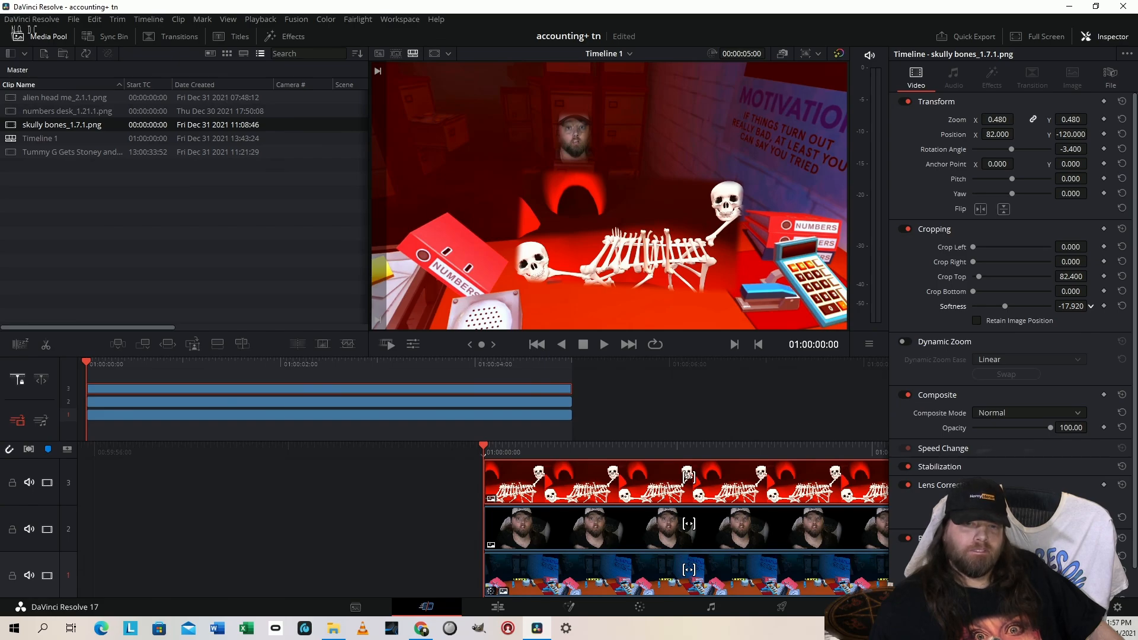
left_click_drag(1070, 306, 1068, 306)
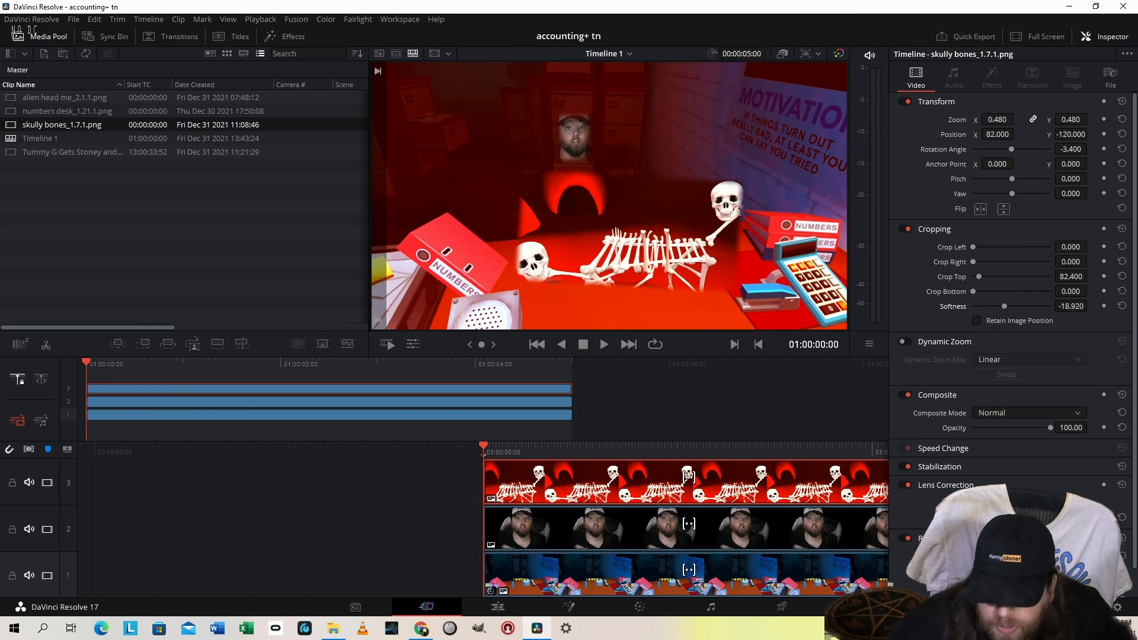
Place clouds 3_5.5.1.png on track 4 above the skeleton clip and apply the 3D Keyer to it
left_click_drag(681, 639, 485, 454)
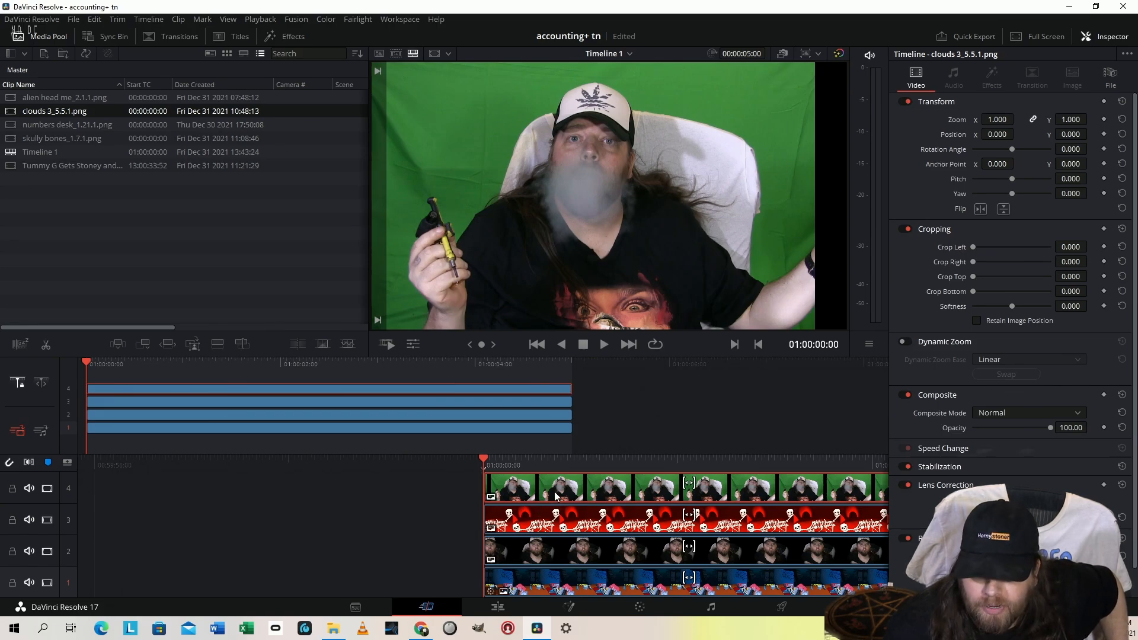
key("shift+4")
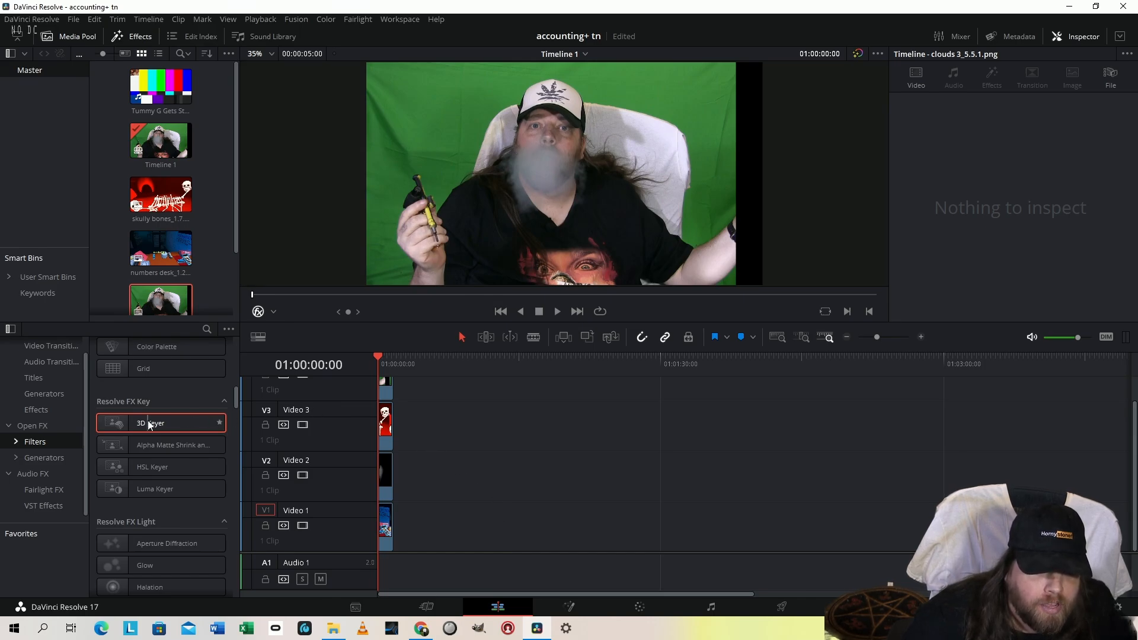
left_click_drag(147, 422, 556, 210)
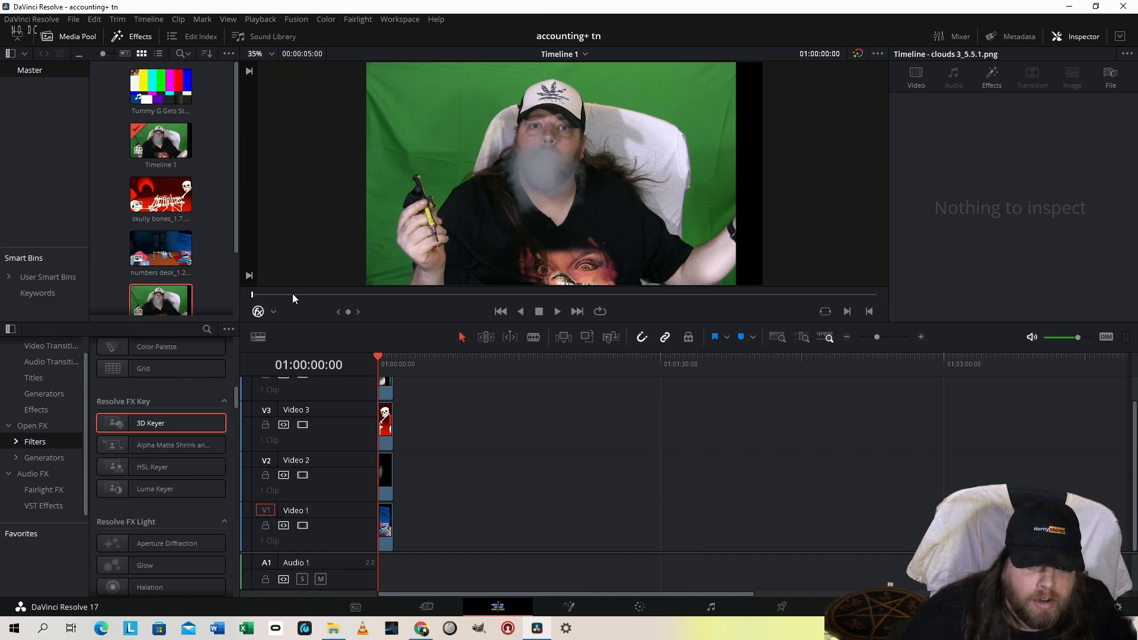
Switch the viewer overlay to Transform and back to Open FX Overlay
left_click(274, 311)
left_click(560, 208)
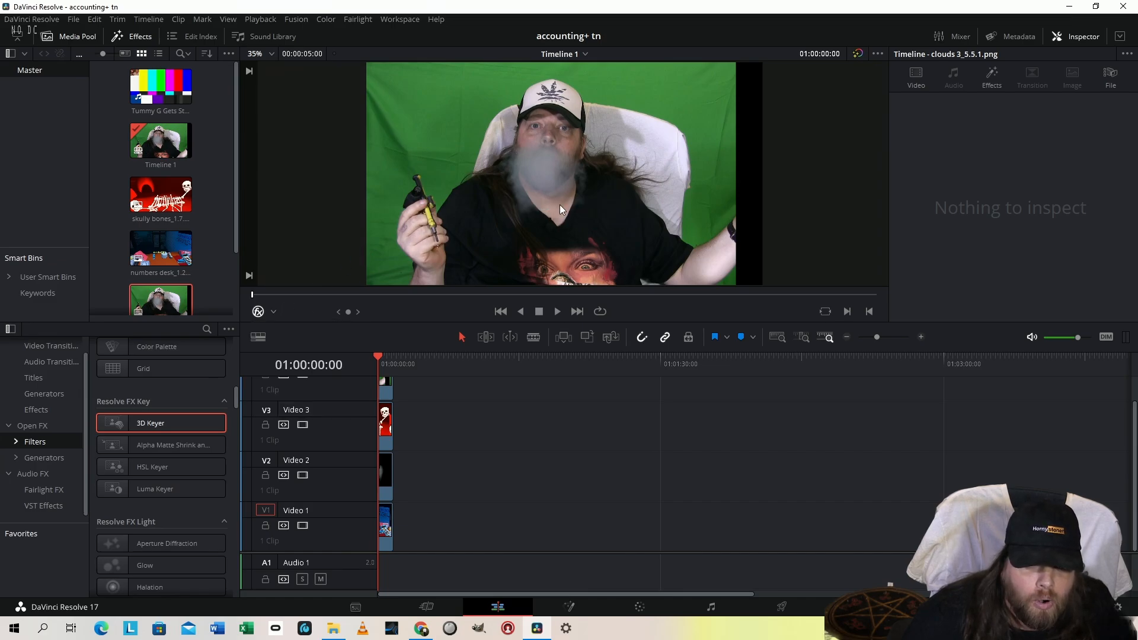
left_click(273, 312)
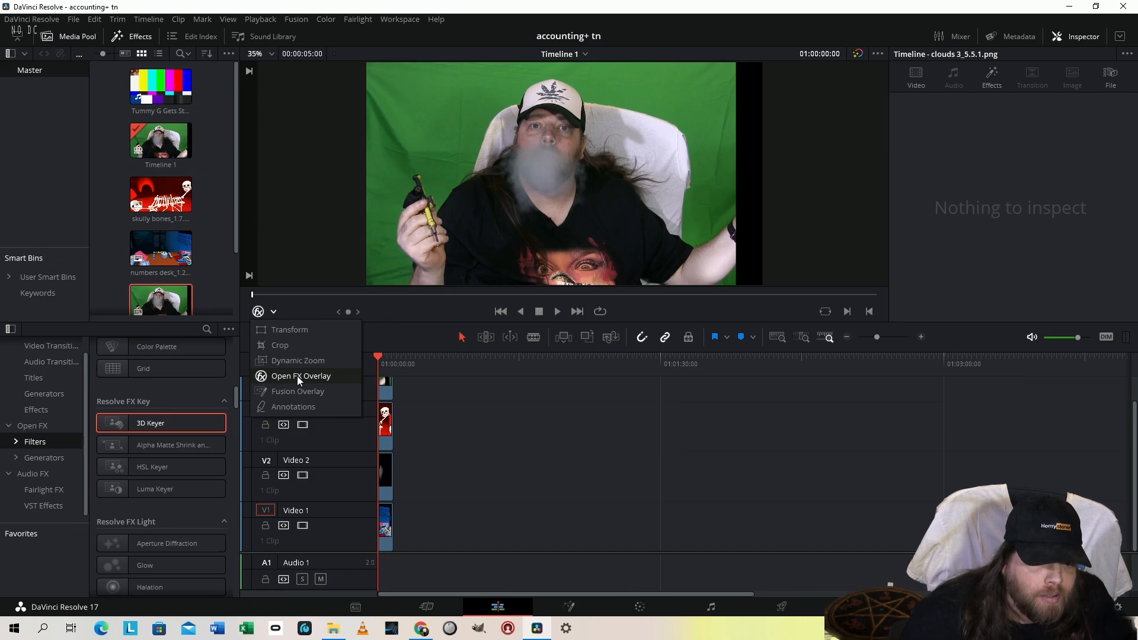
left_click(297, 331)
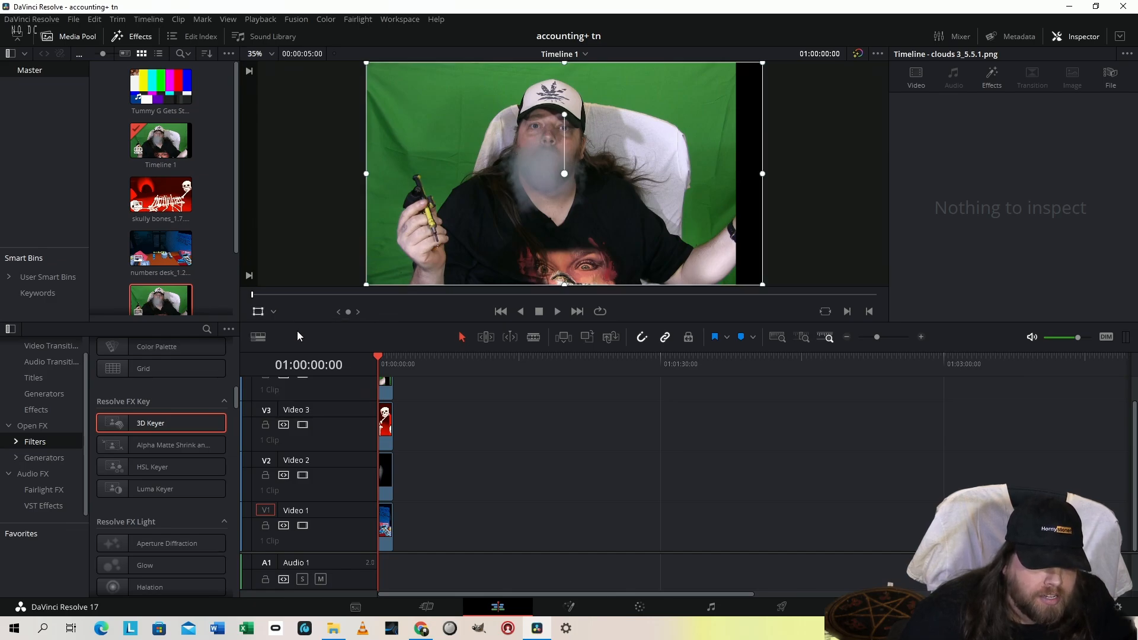
left_click(273, 313)
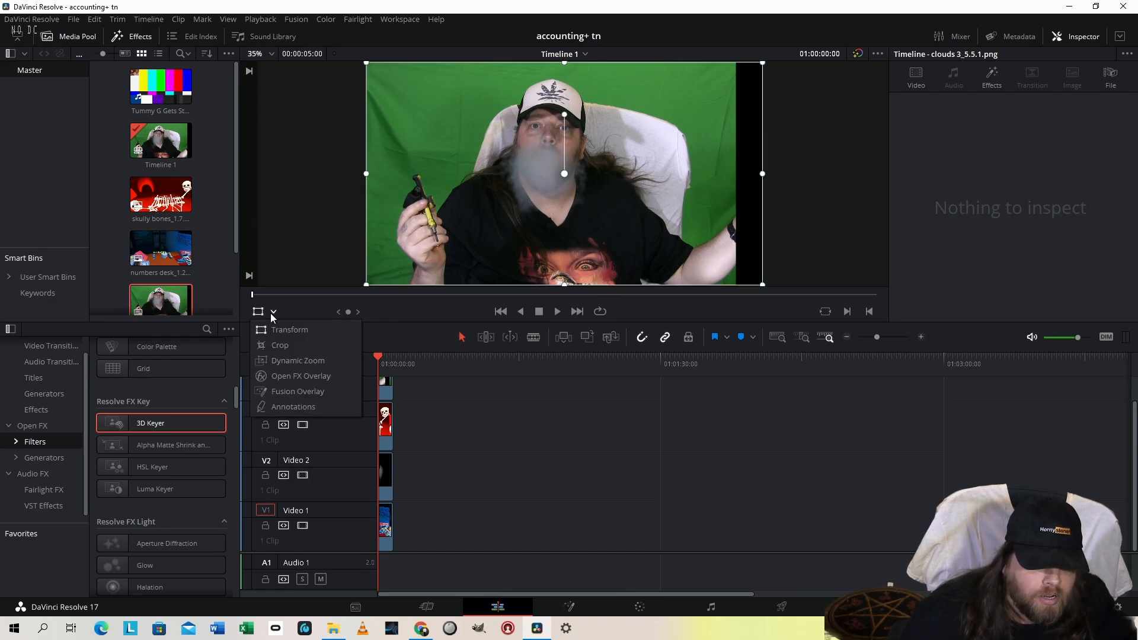
left_click(301, 377)
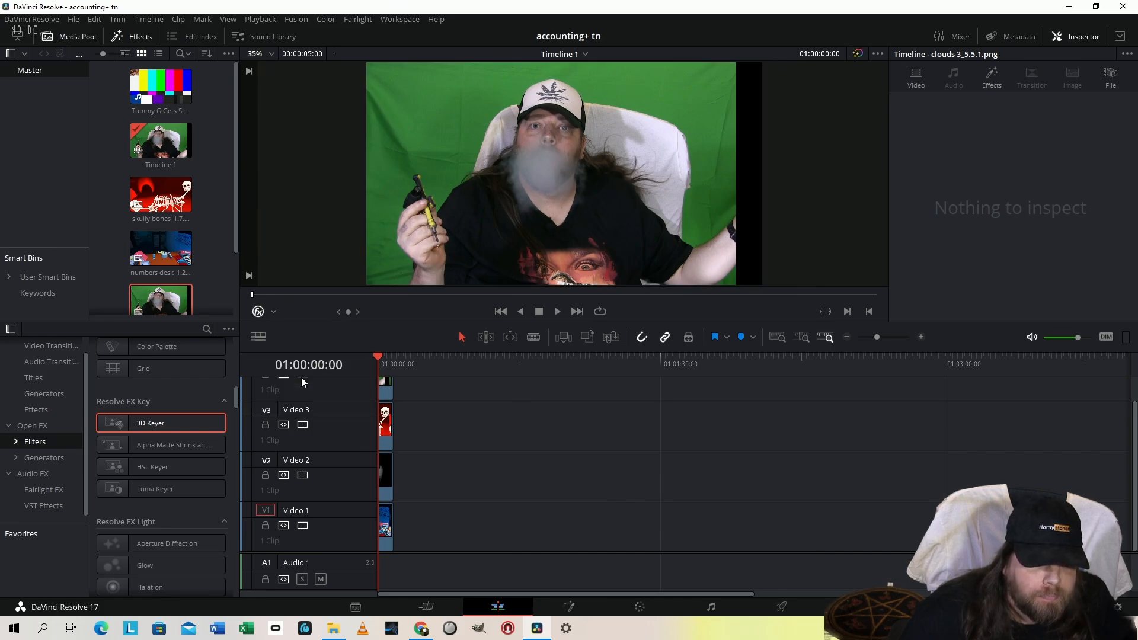
left_click(274, 312)
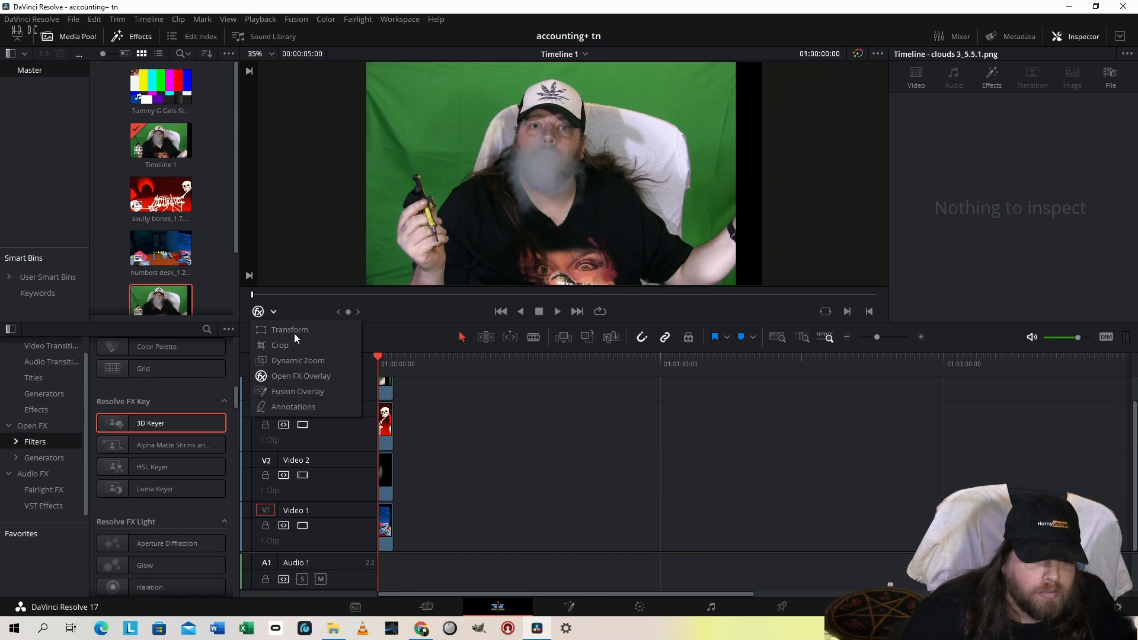
left_click(296, 250)
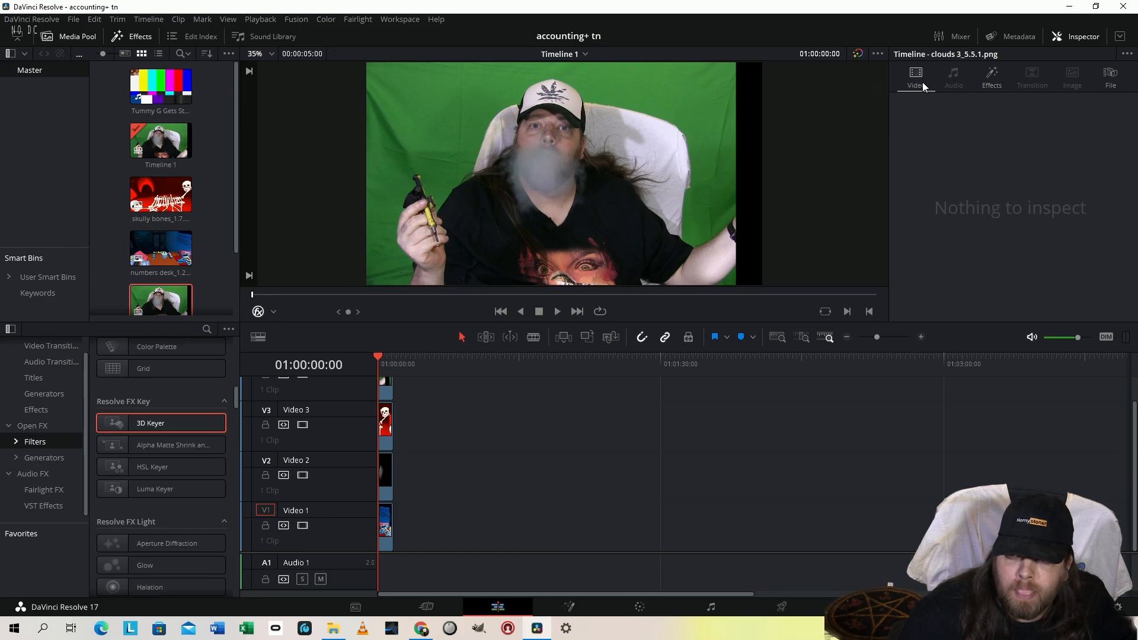
Try keying the clouds clip with one 3D Keyer stroke across the green background and the subject, and reset the keyer
left_click(988, 84)
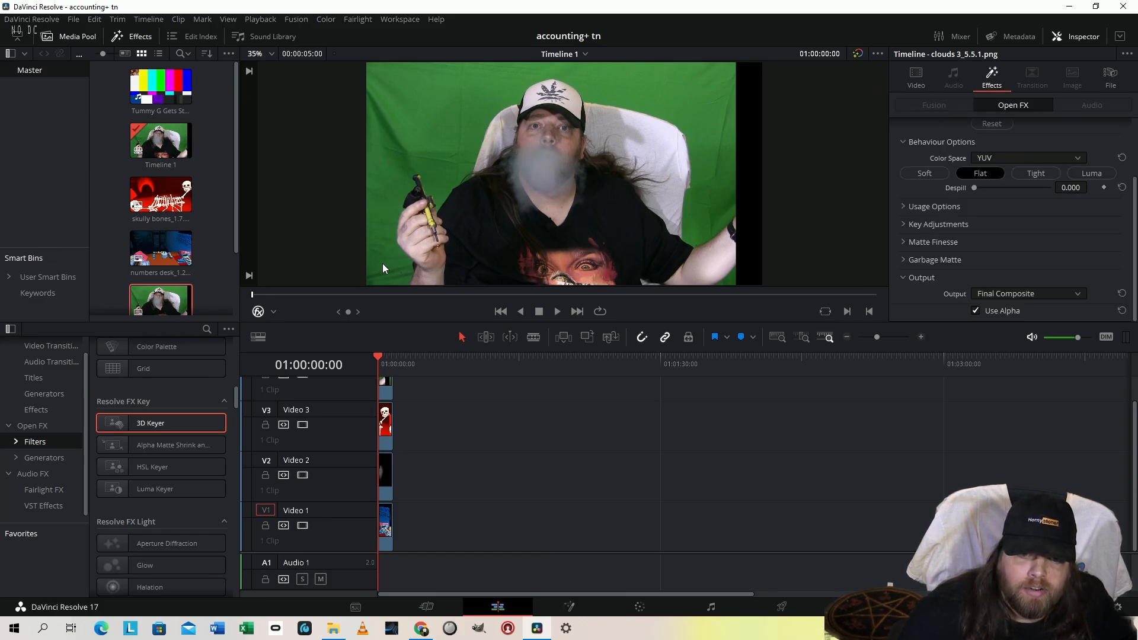
mouse_move(381, 265)
left_mouse_down()
mouse_move(403, 135)
mouse_move(439, 84)
mouse_move(490, 67)
mouse_move(586, 65)
mouse_move(693, 83)
mouse_move(724, 109)
mouse_move(736, 174)
left_mouse_up()
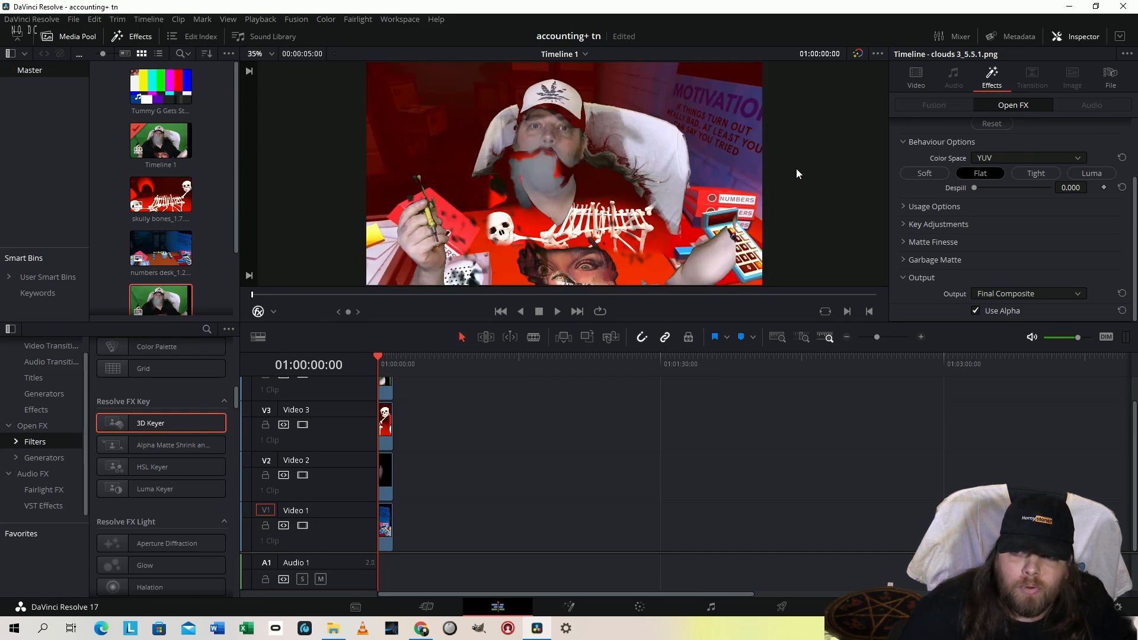
left_click(992, 123)
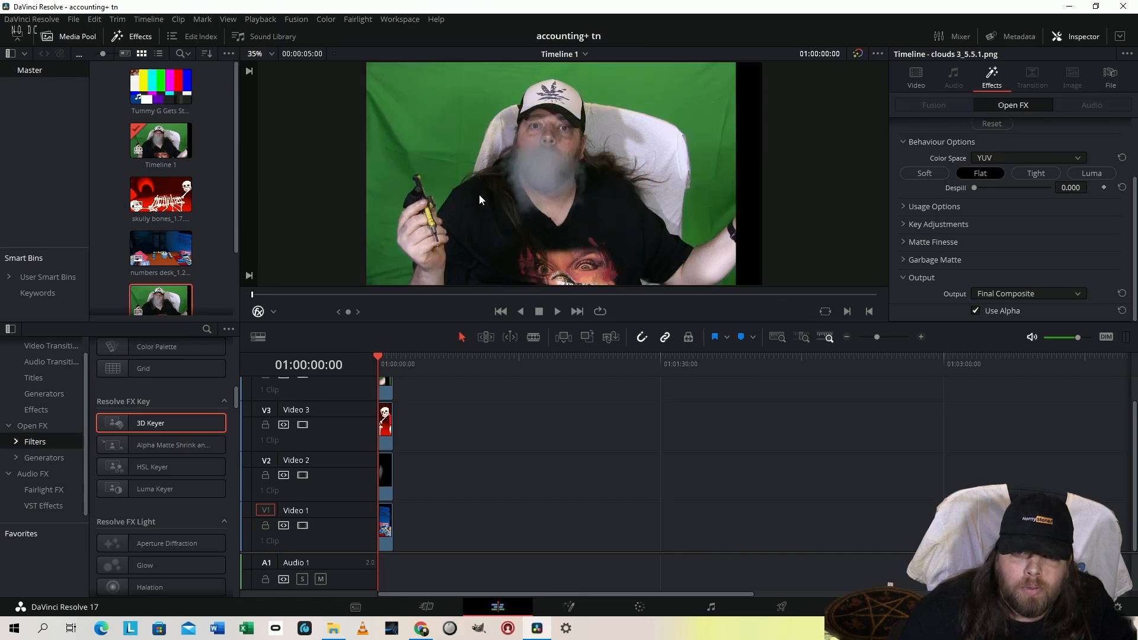
Key out the green background of the clouds clip with 3D Keyer strokes on both sides of the subject and set despill to 1.000
mouse_move(386, 279)
left_mouse_down()
mouse_move(390, 199)
mouse_move(438, 108)
mouse_move(464, 80)
mouse_move(510, 63)
left_mouse_up()
mouse_move(607, 58)
left_mouse_down()
mouse_move(705, 70)
mouse_move(719, 85)
left_mouse_up()
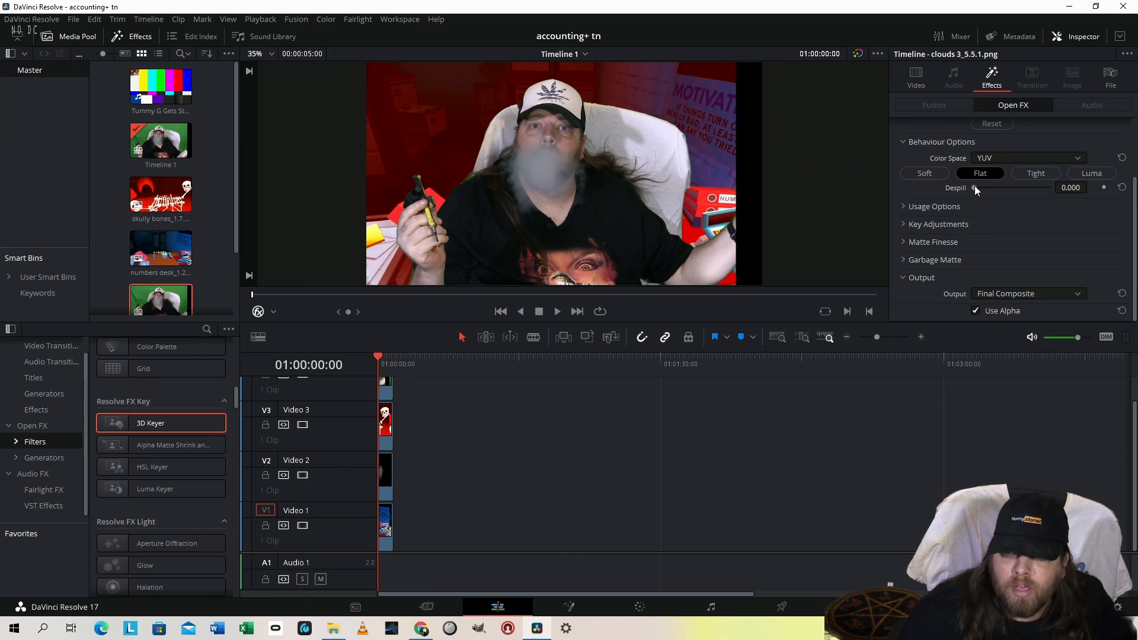
left_click_drag(974, 187, 1096, 191)
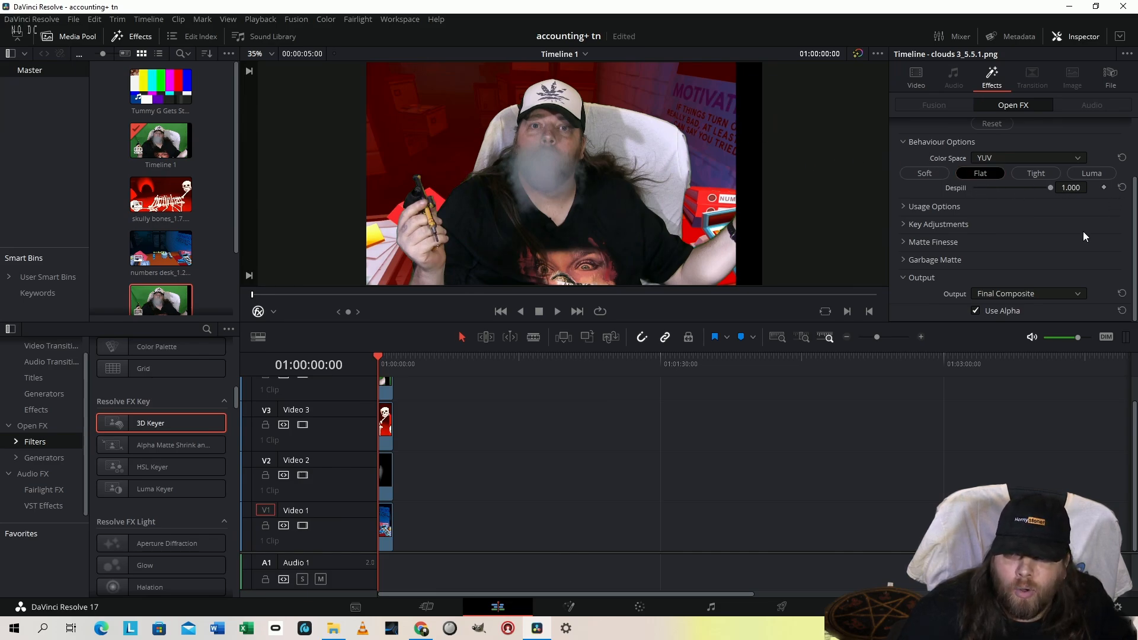
Set the Matte Finesse Clean Black of the clouds clip's 3D Keyer to 76.8
left_click(906, 243)
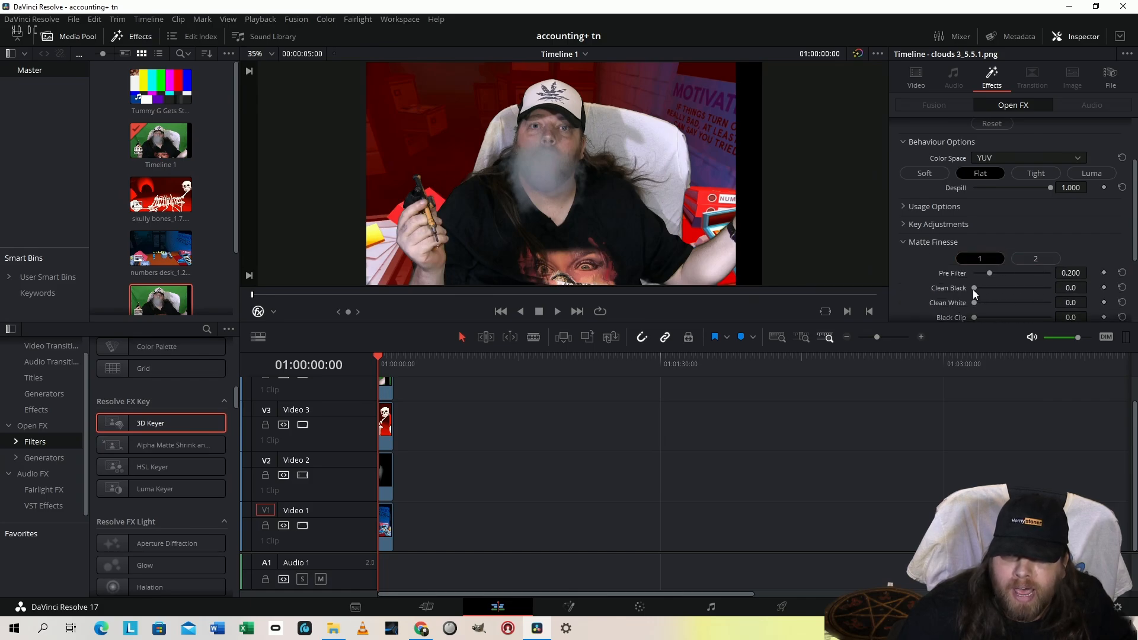
left_click_drag(974, 288, 1033, 287)
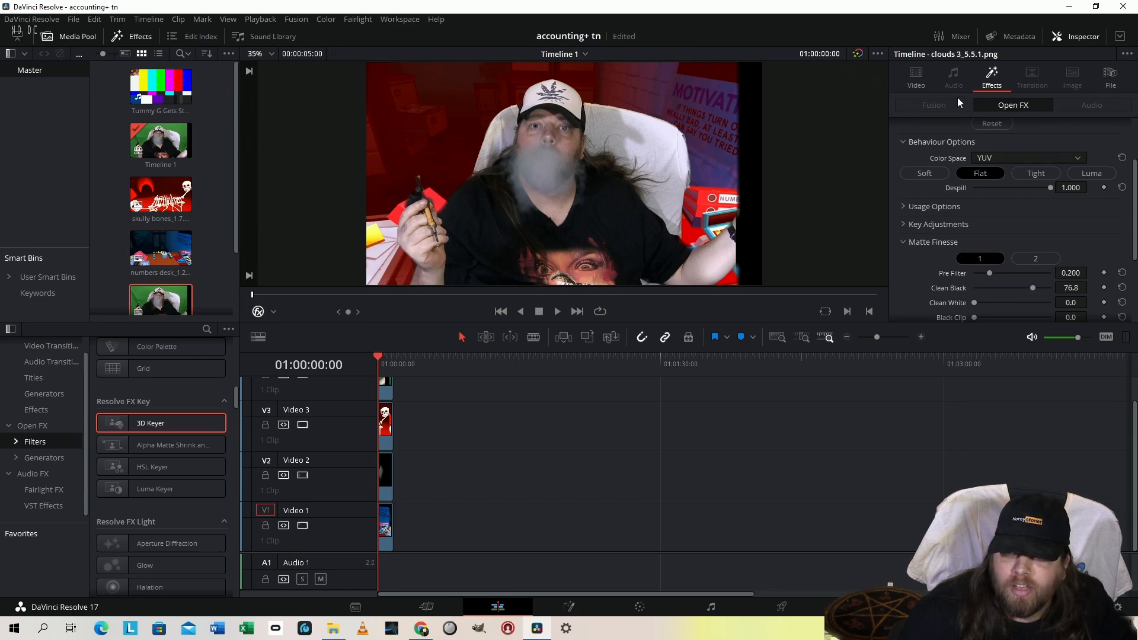
Scale the clouds clip to a zoom of 0.380, move it to position X -271, and crop its right side by 448
left_click(933, 80)
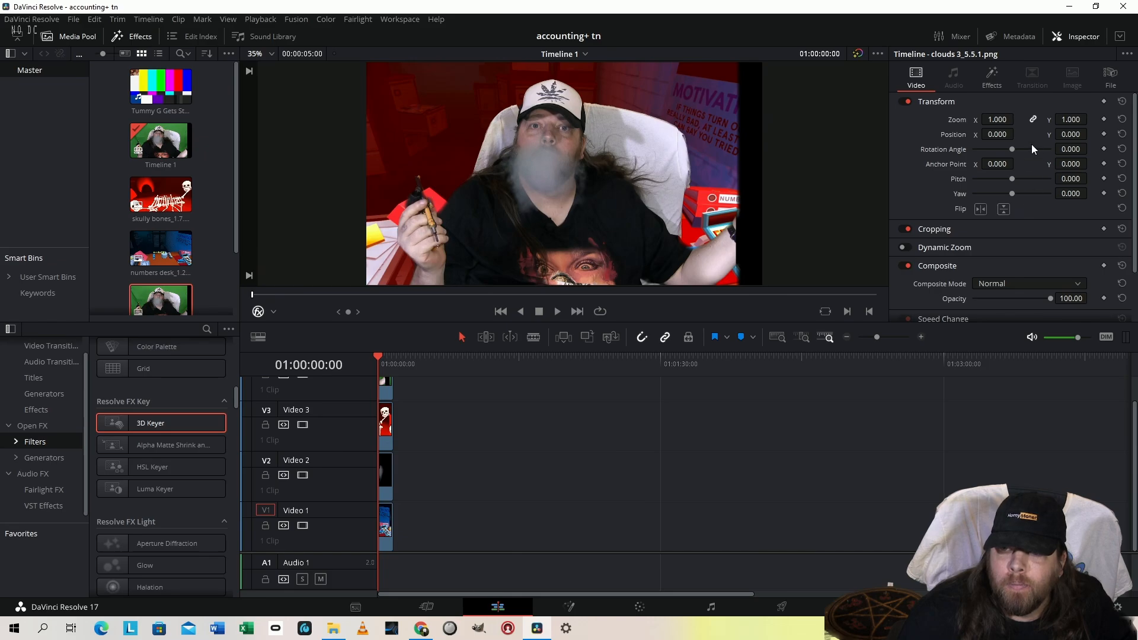
left_click_drag(1060, 120, 981, 134)
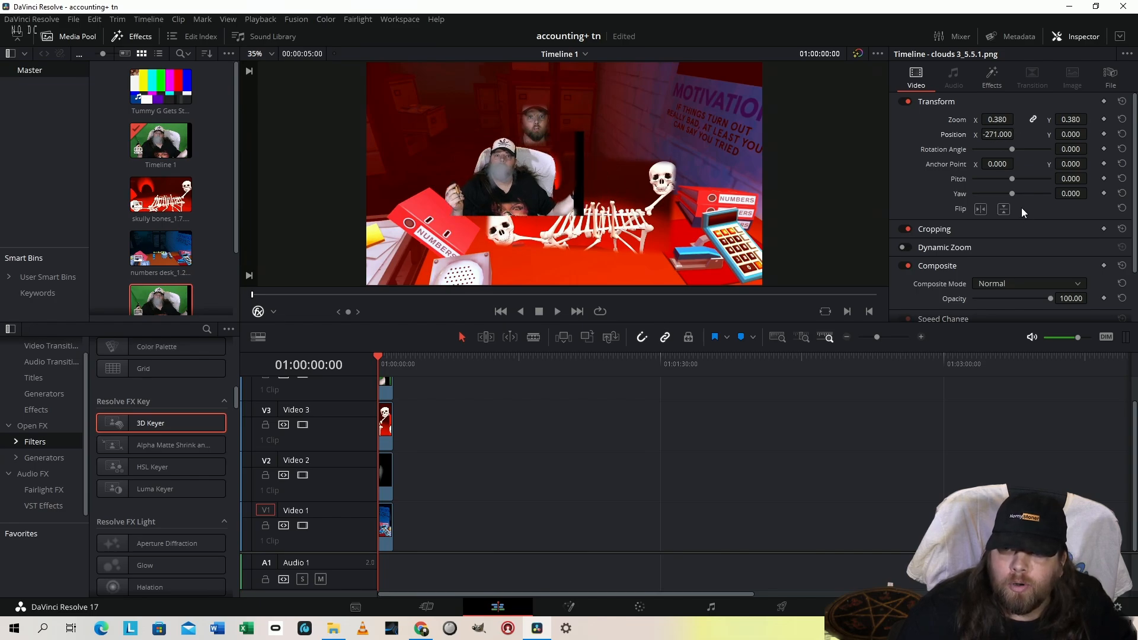
left_click(973, 230)
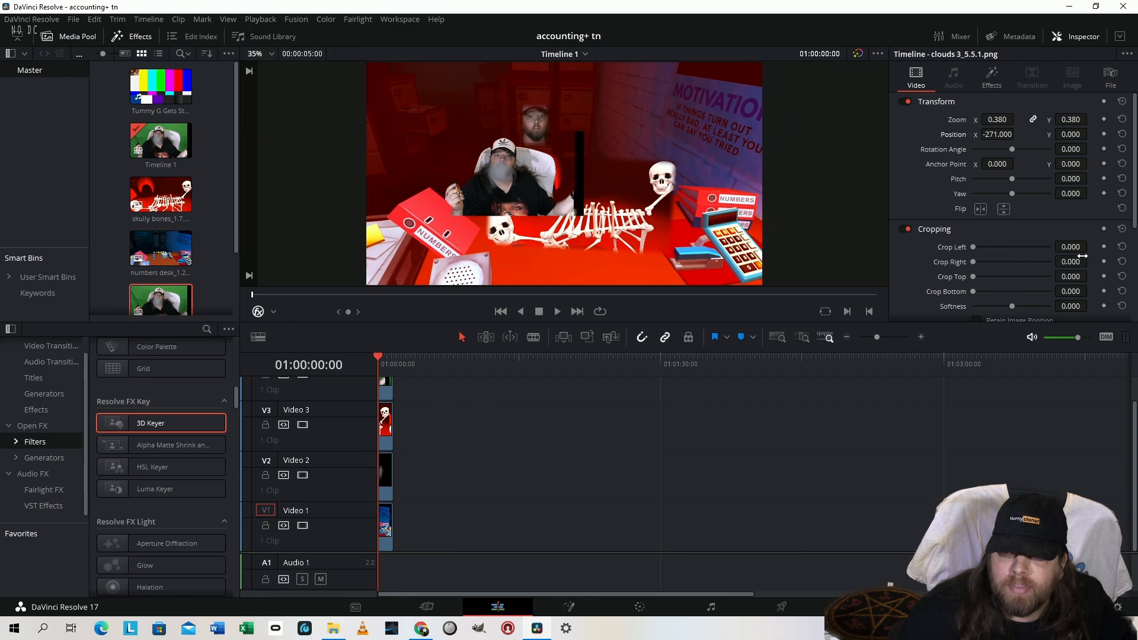
left_click_drag(1083, 256, 1090, 261)
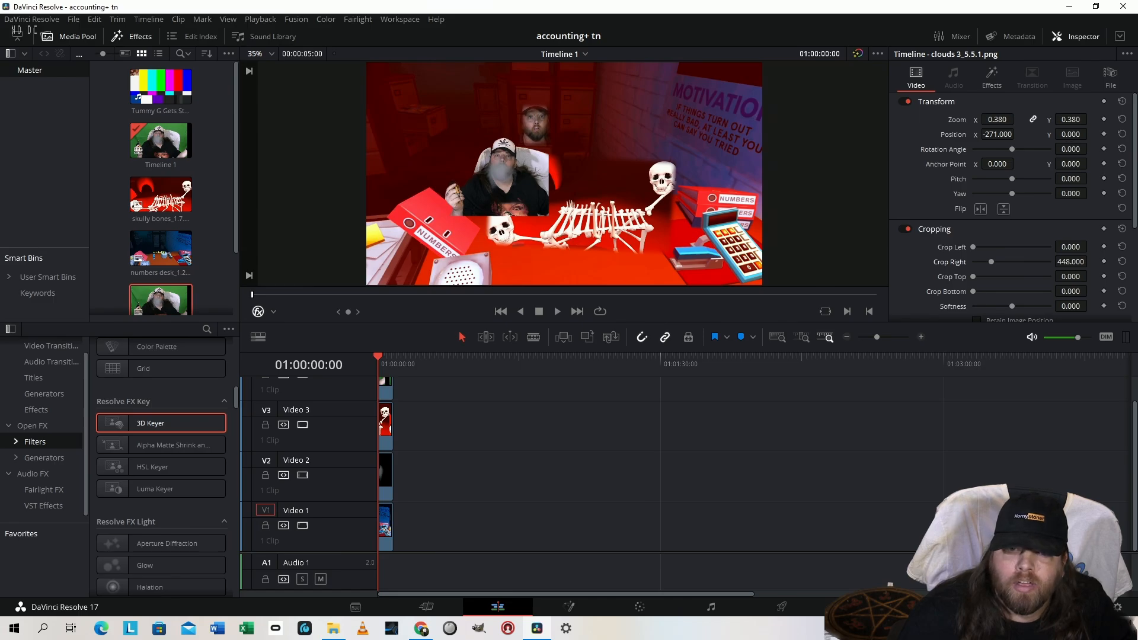
Set the clouds clip's rotation to 4.700, zoom to 0.350 and position to X -192, Y 30, and check the composite full screen
left_click_drag(1070, 148, 1091, 148)
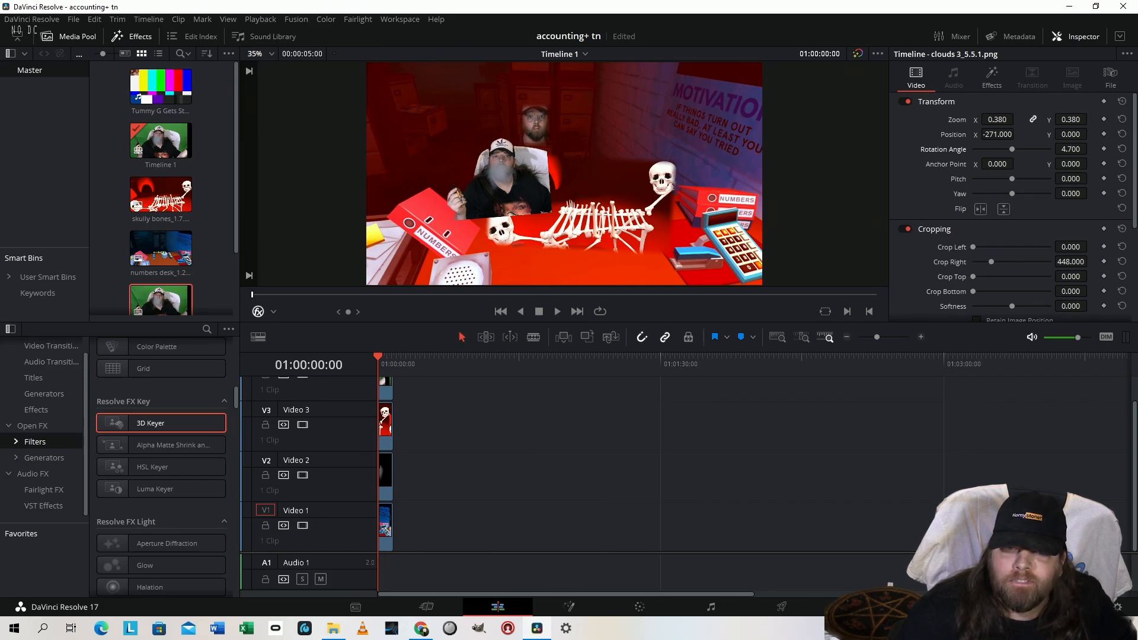
left_click_drag(1091, 119, 1091, 120)
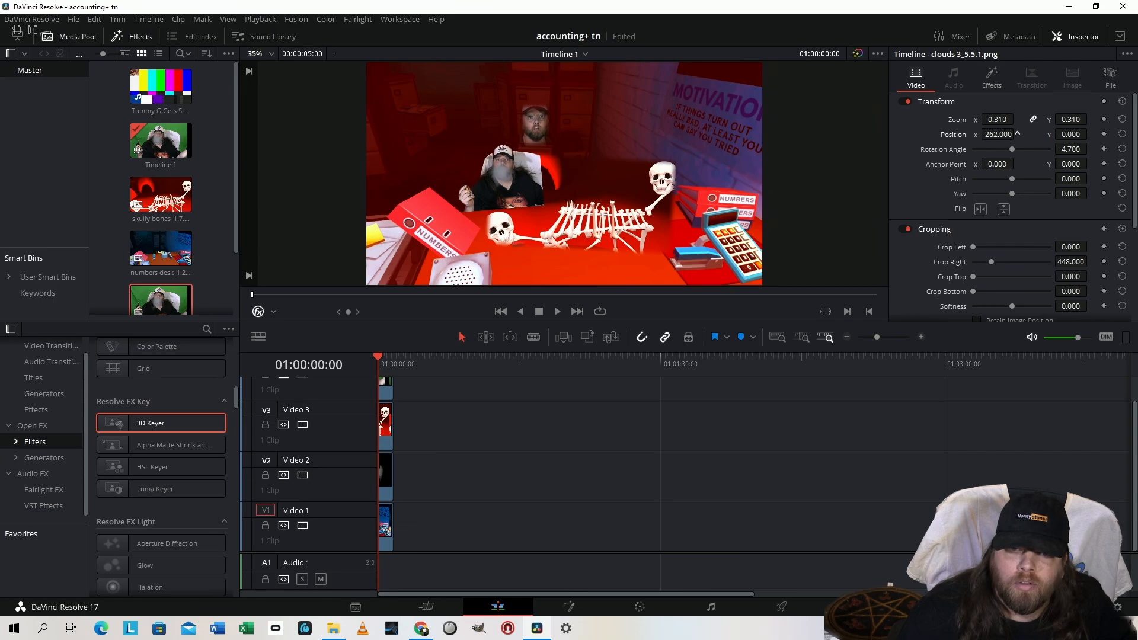
left_click_drag(1007, 133, 1091, 134)
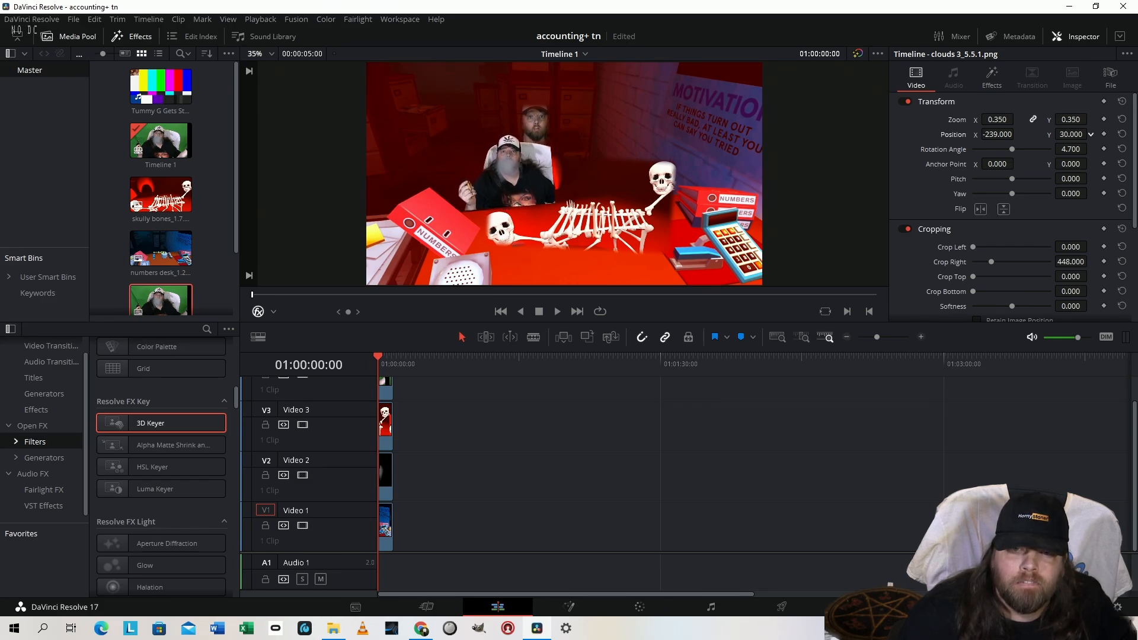
left_click_drag(1008, 134, 1012, 134)
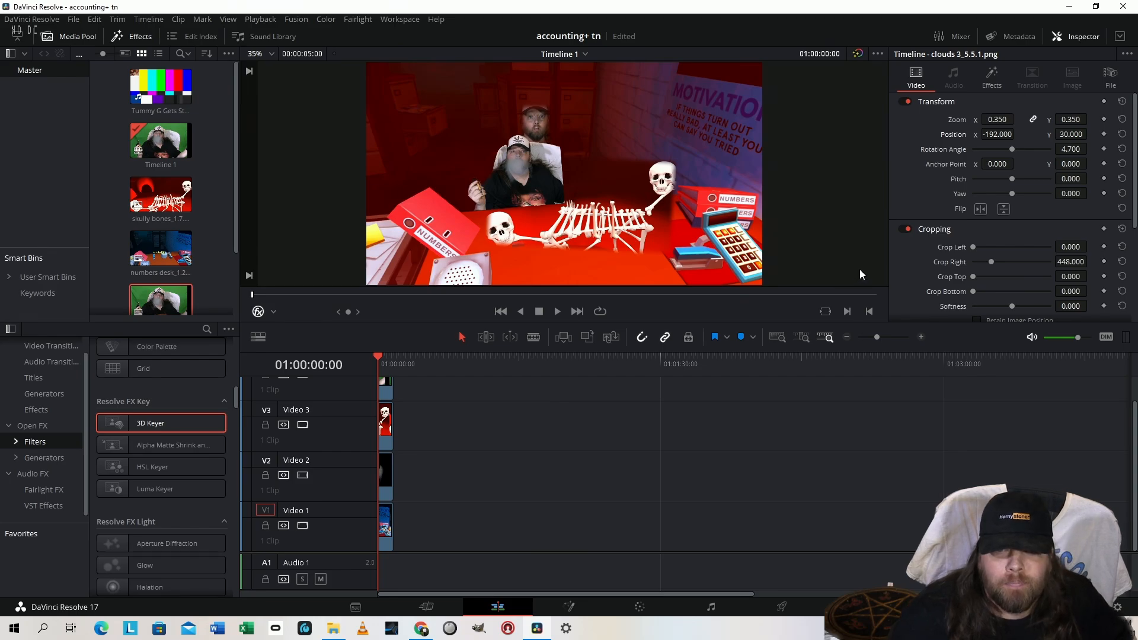
key("ctrl+f")
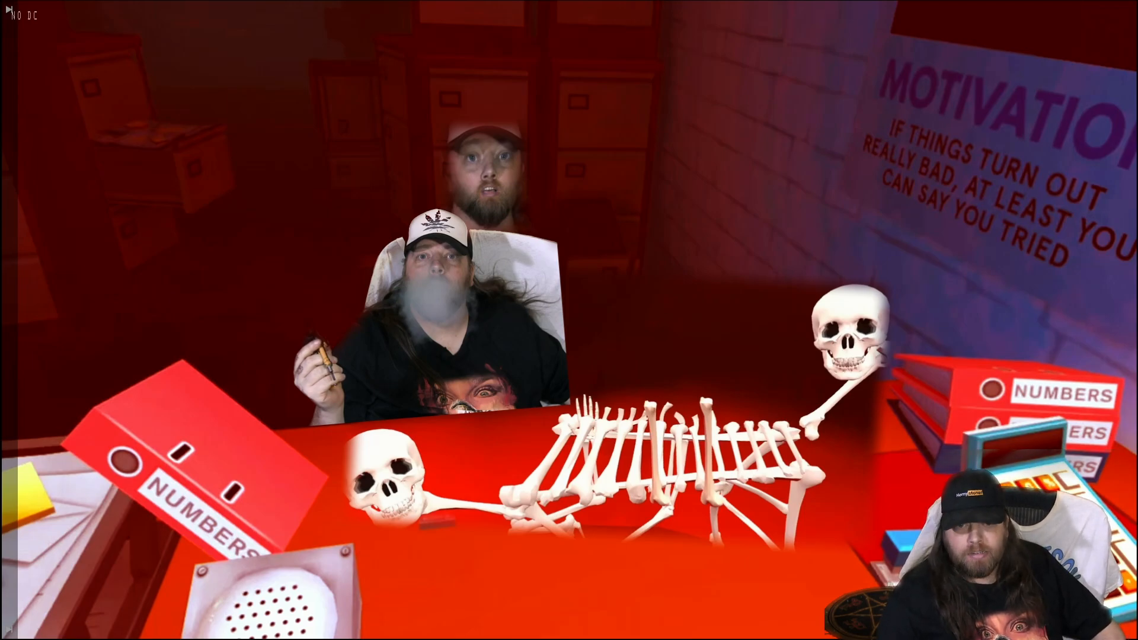
key("Escape")
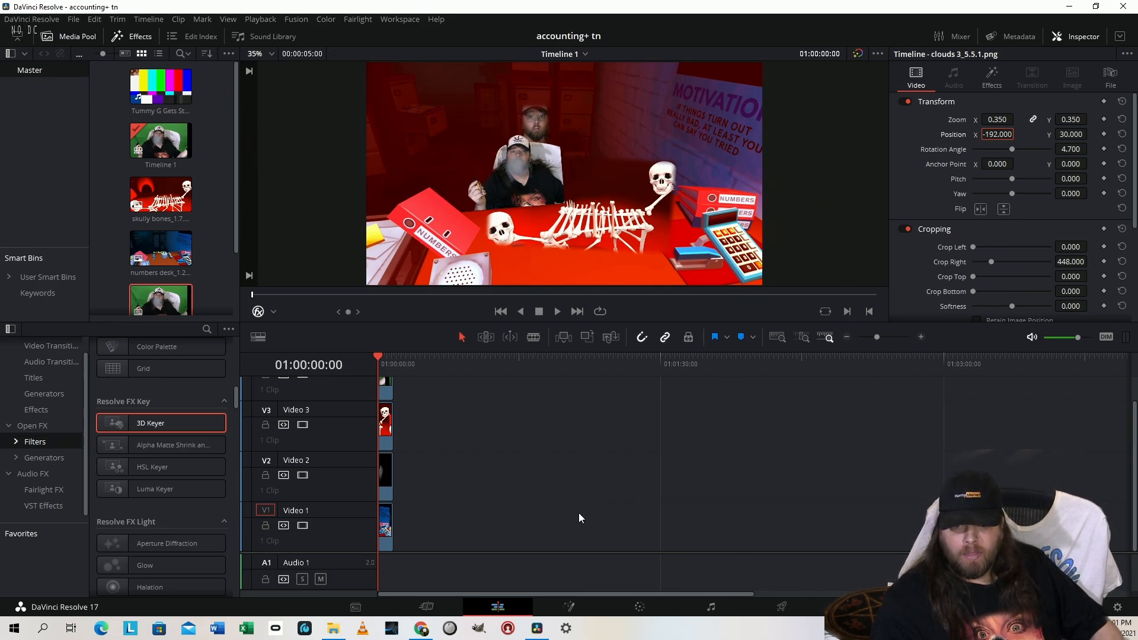
On the Cut page, move the playhead to 01:00:01:12 and set the clouds clip's crop softness to -17
key("shift+3")
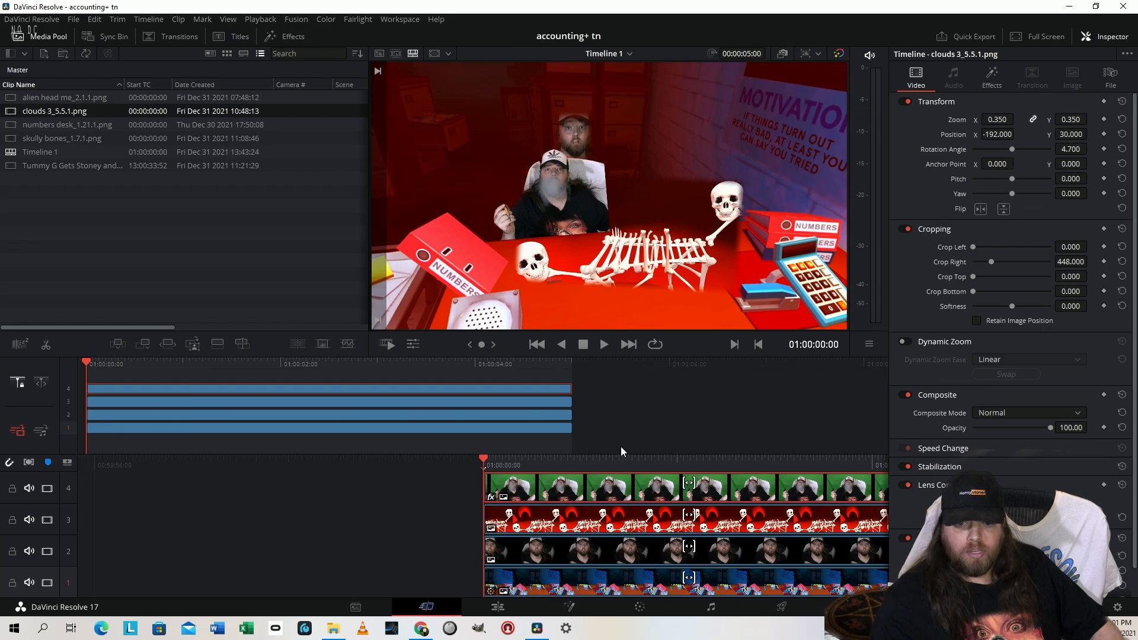
left_click_drag(484, 461, 367, 461)
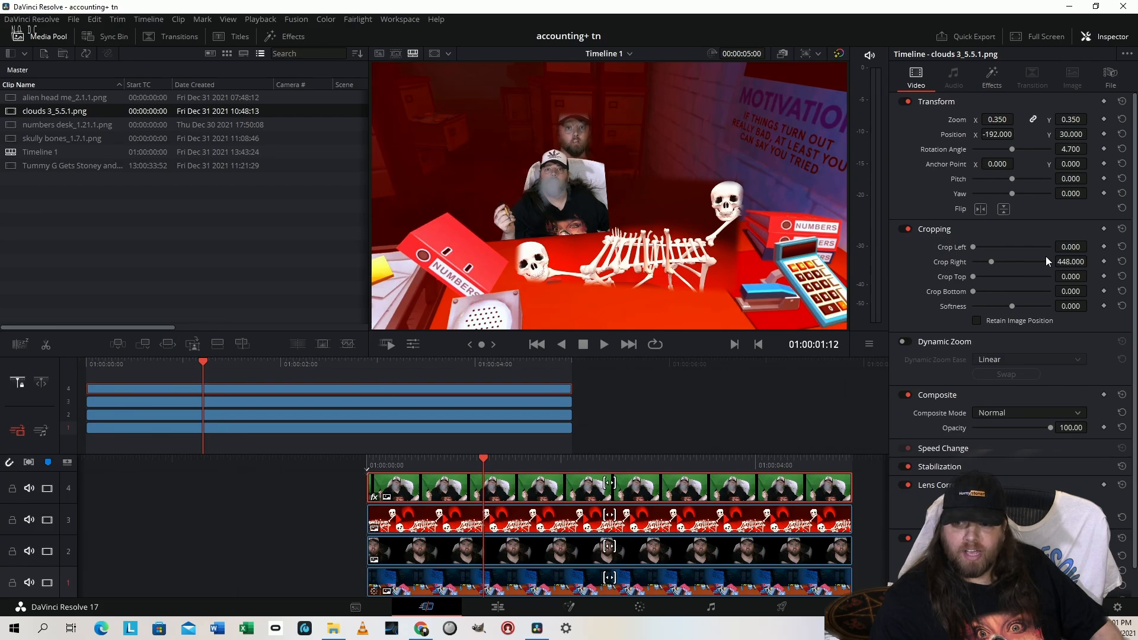
left_click_drag(1071, 306, 1048, 306)
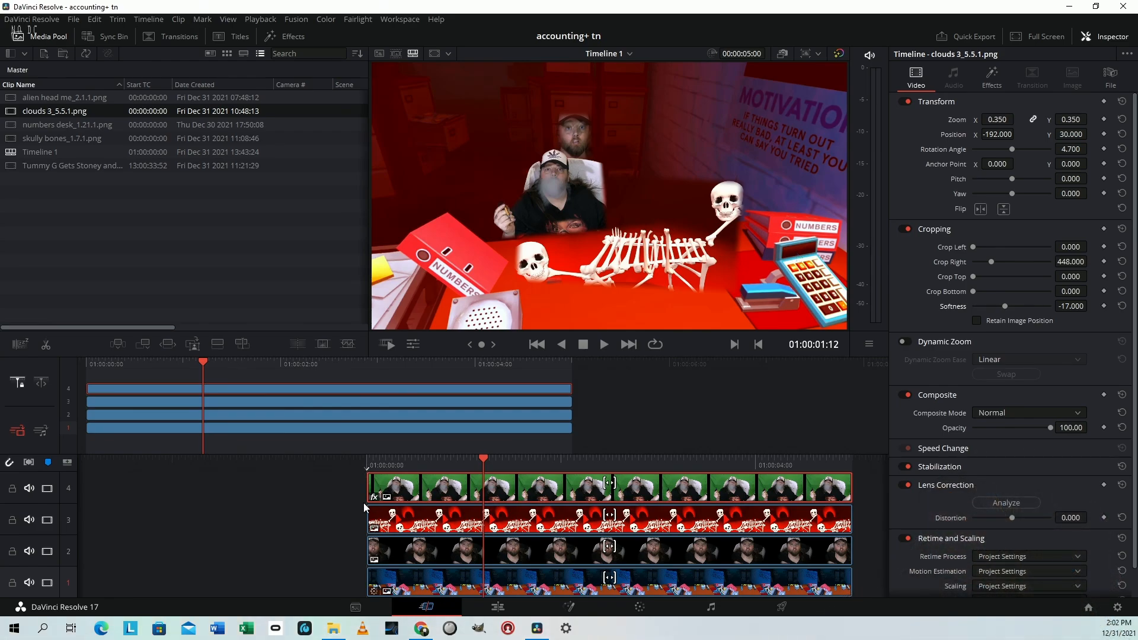
Select all four clips, grab a still of the composite on the Color page, and start exporting that still
left_click_drag(349, 481, 595, 592)
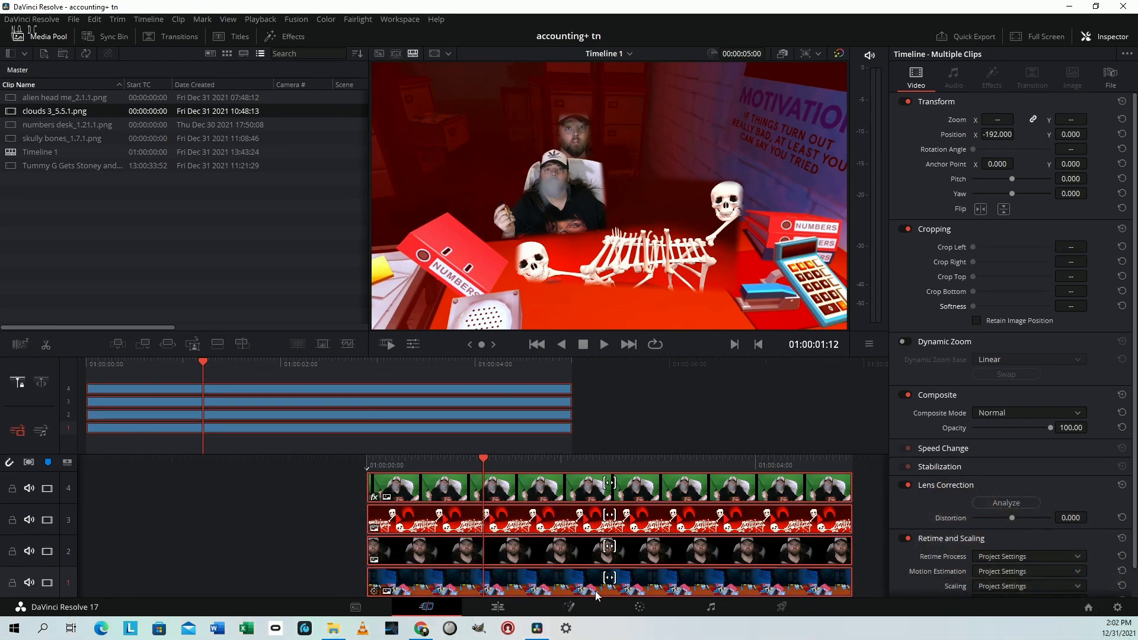
left_click(640, 607)
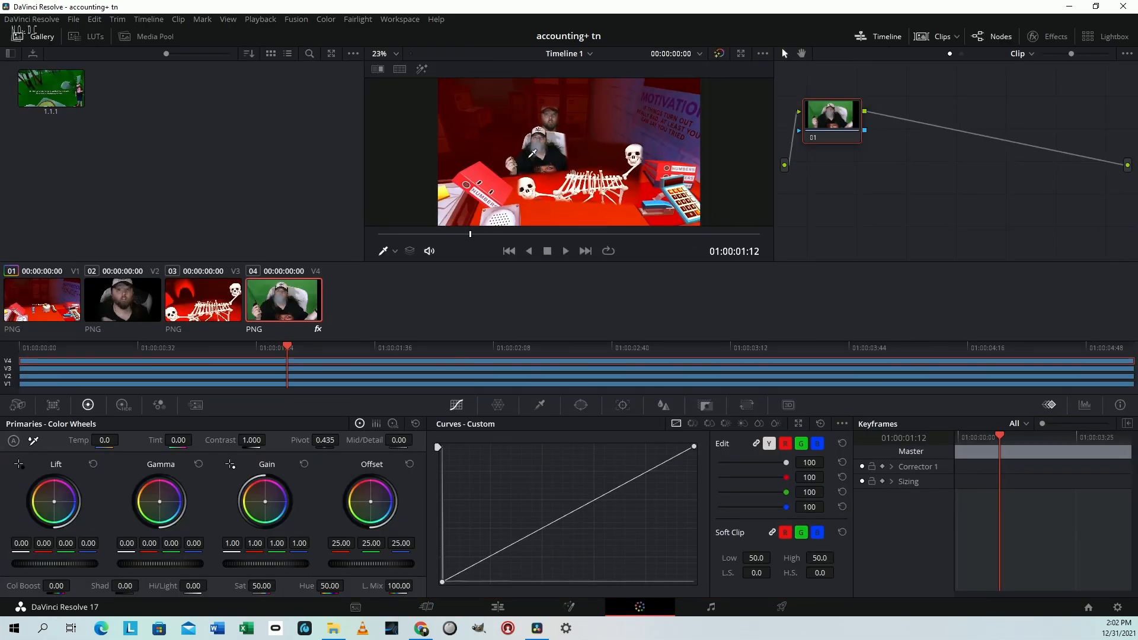
right_click(530, 155)
left_click(559, 163)
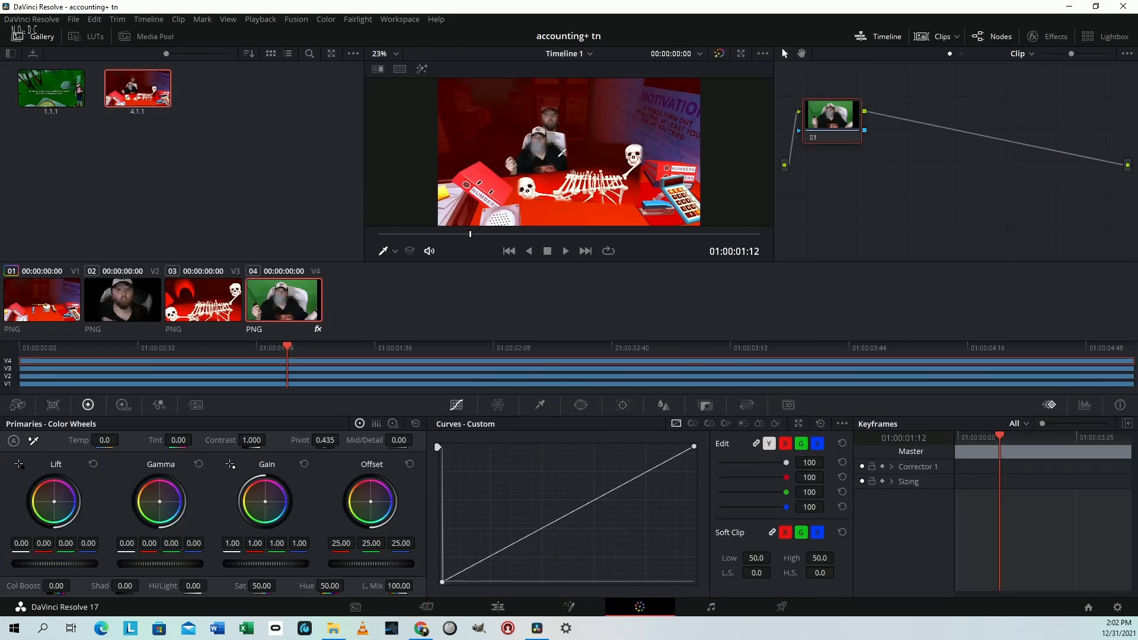
right_click(116, 92)
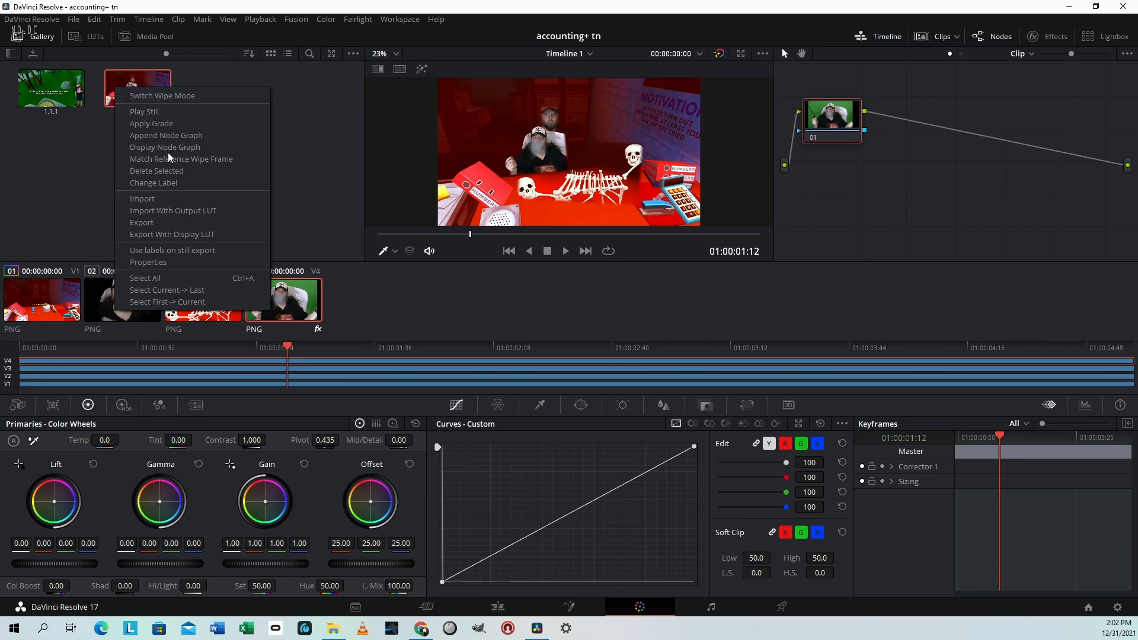
left_click(197, 224)
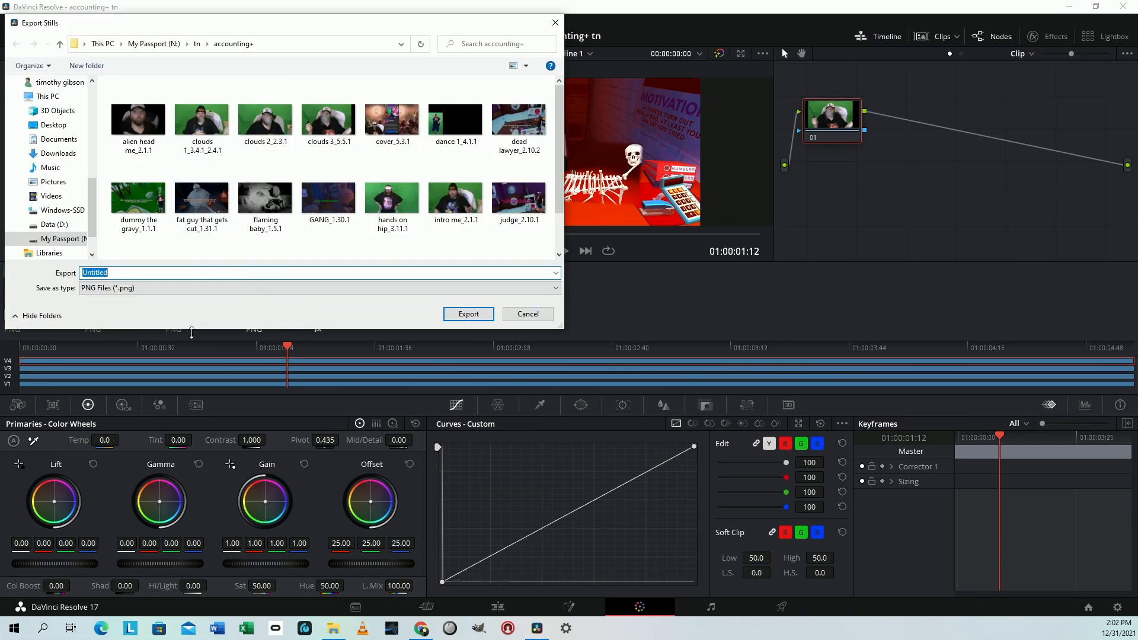
Switch the still's export file type to DPX and back to PNG
left_click(165, 290)
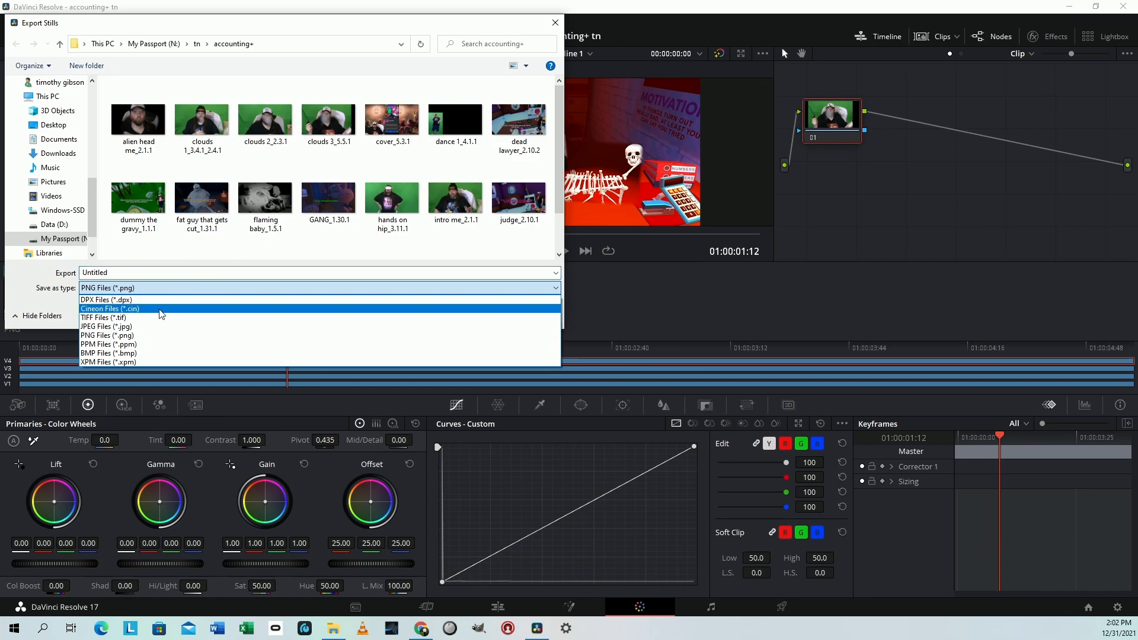
left_click(161, 302)
left_click(161, 288)
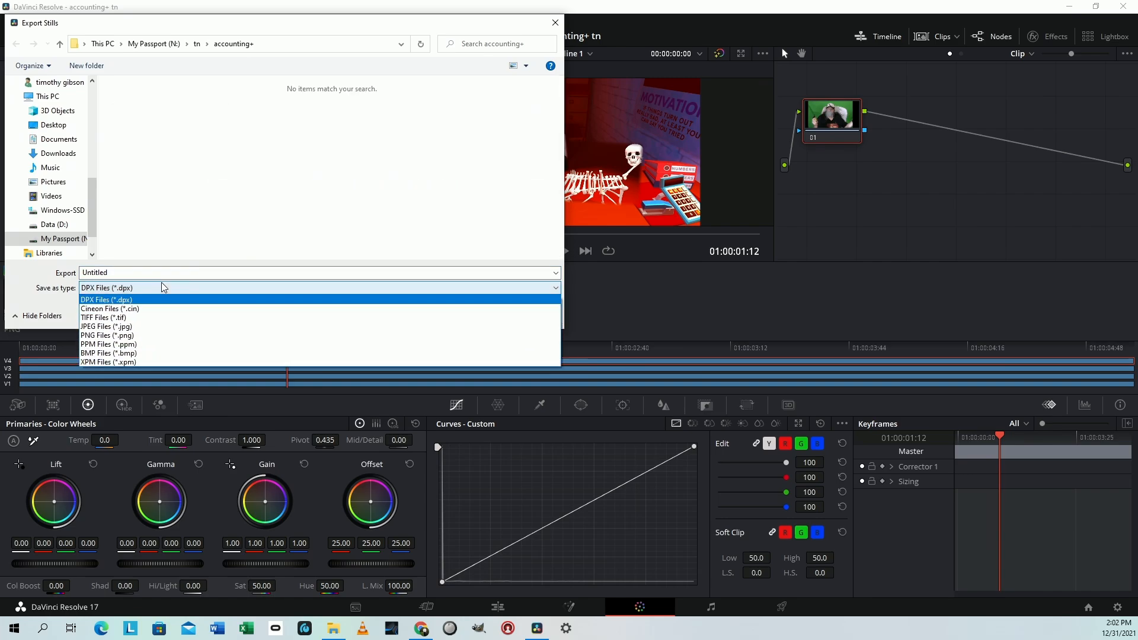
left_click(150, 335)
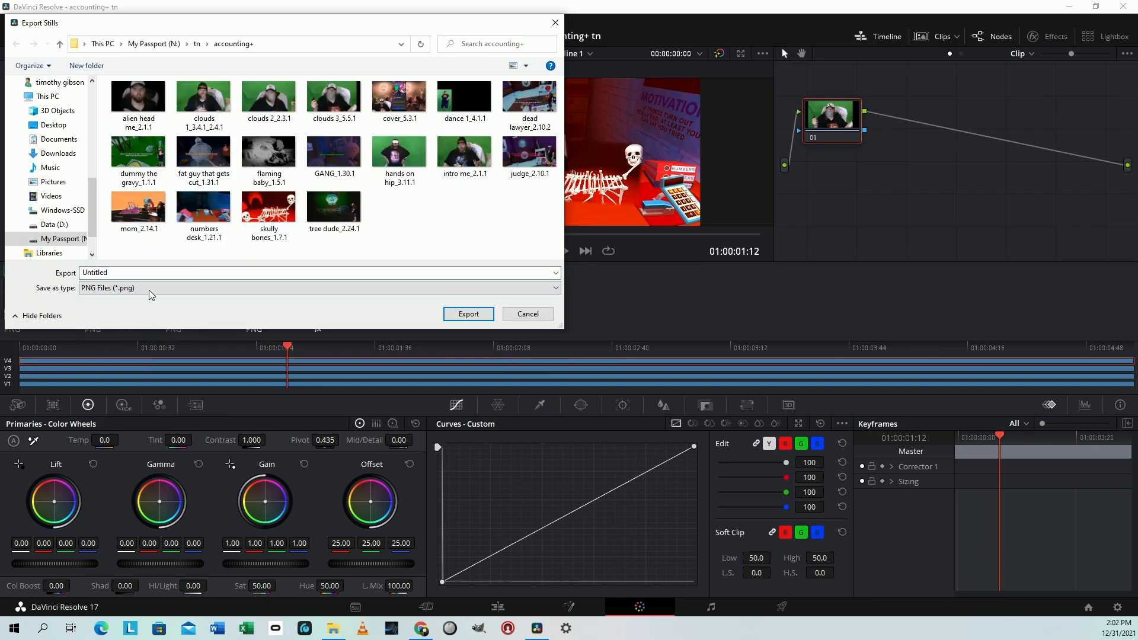
Export the still as a PNG named "pre 1" in the accounting+ folder and return to the Cut page
double_click(149, 273)
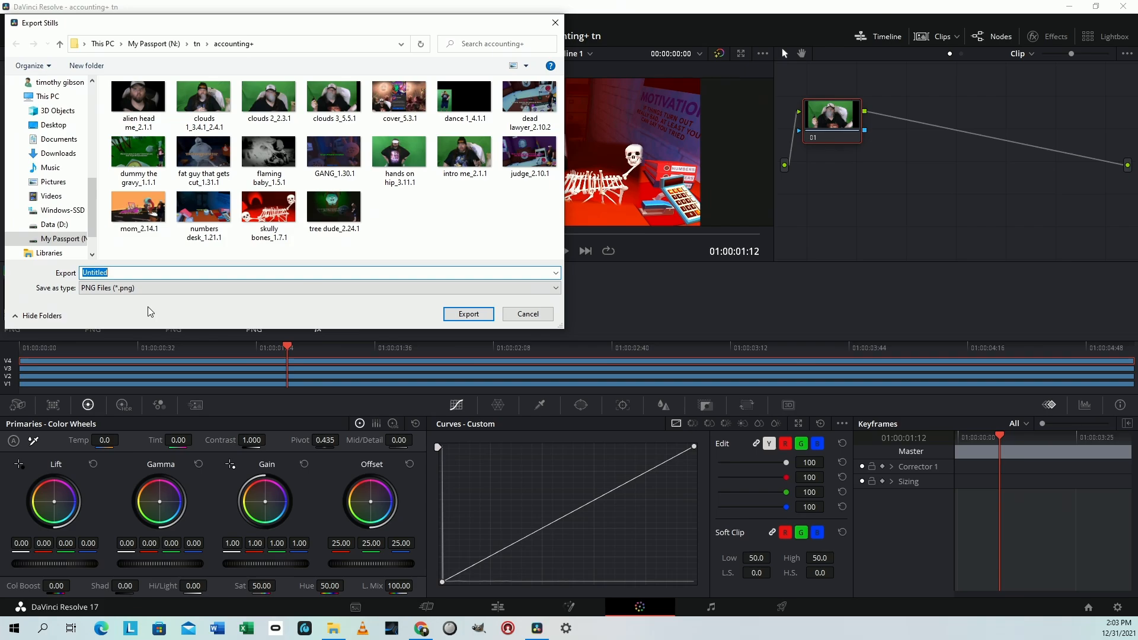
type("pre 1")
left_click(468, 314)
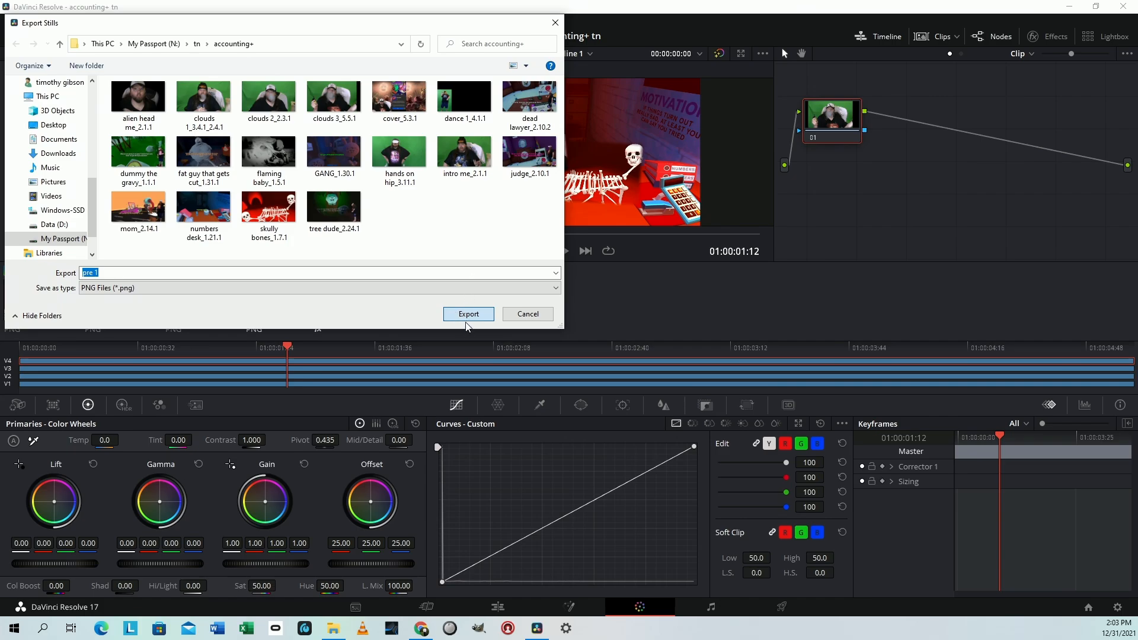
left_click(468, 314)
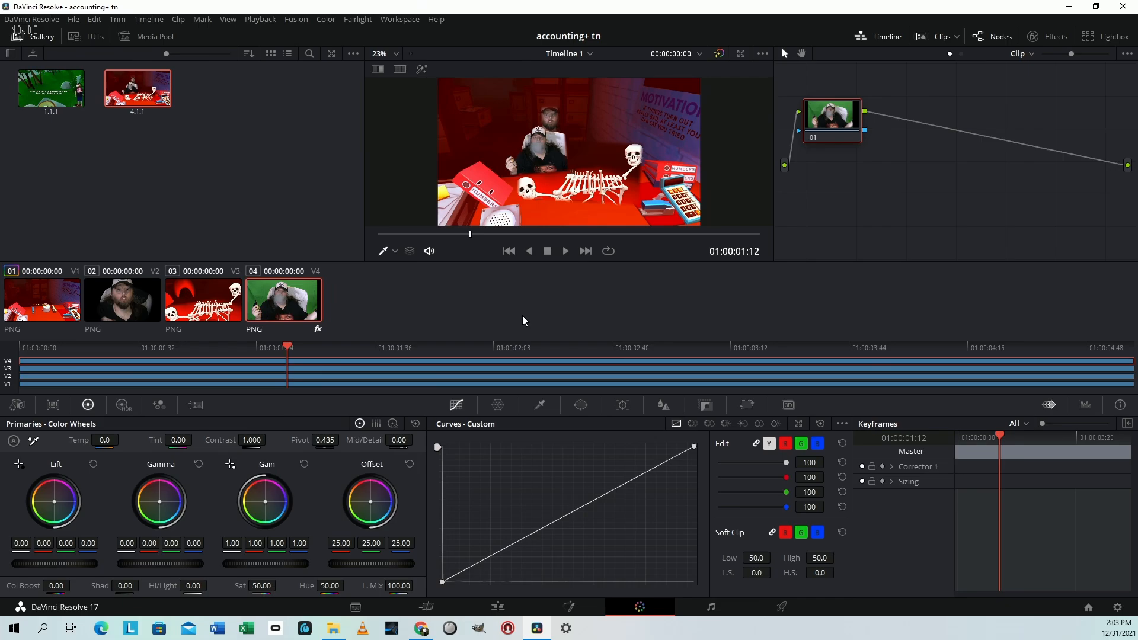
key("shift+4")
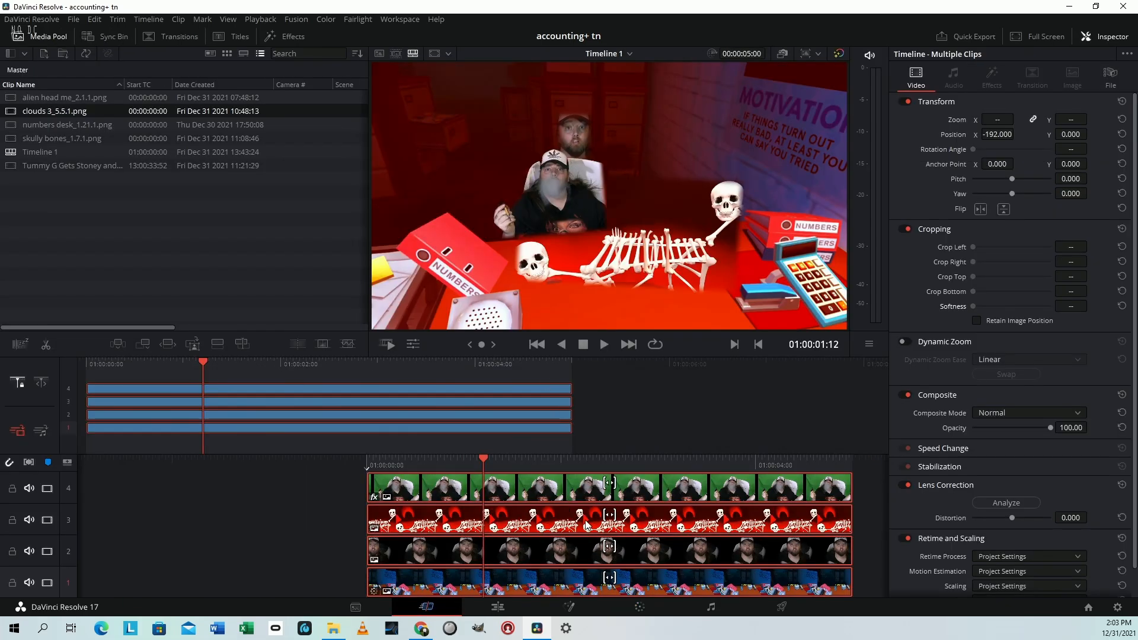
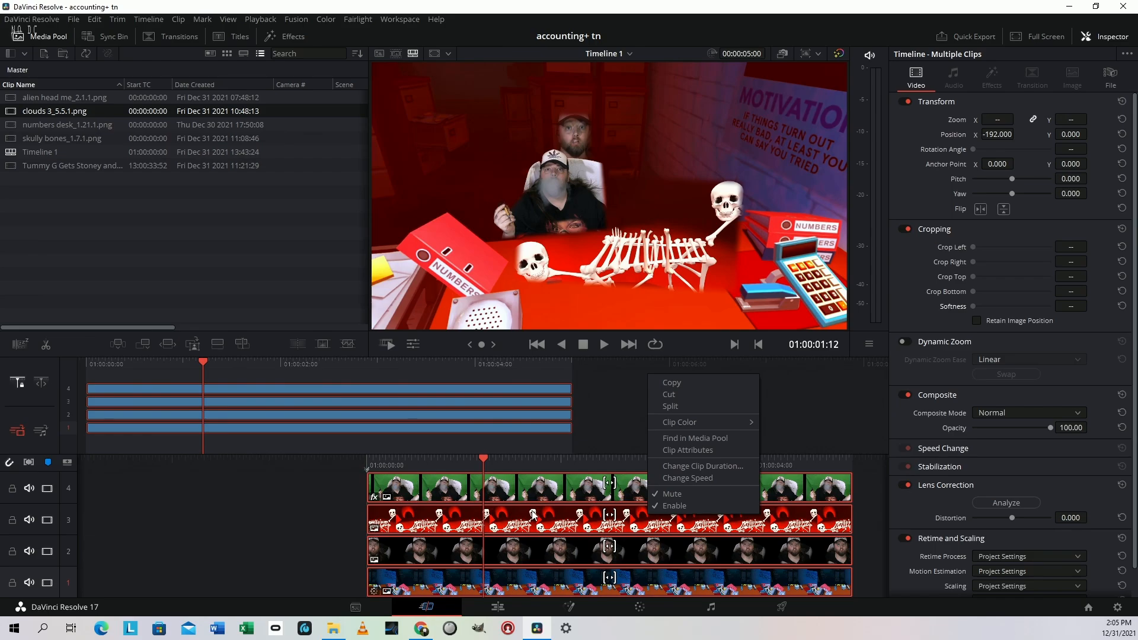
Cut all four clips from the timeline, place pre 1_4.1.1.png on track 1, and move the playhead to 01:00:01:32
left_click(685, 396)
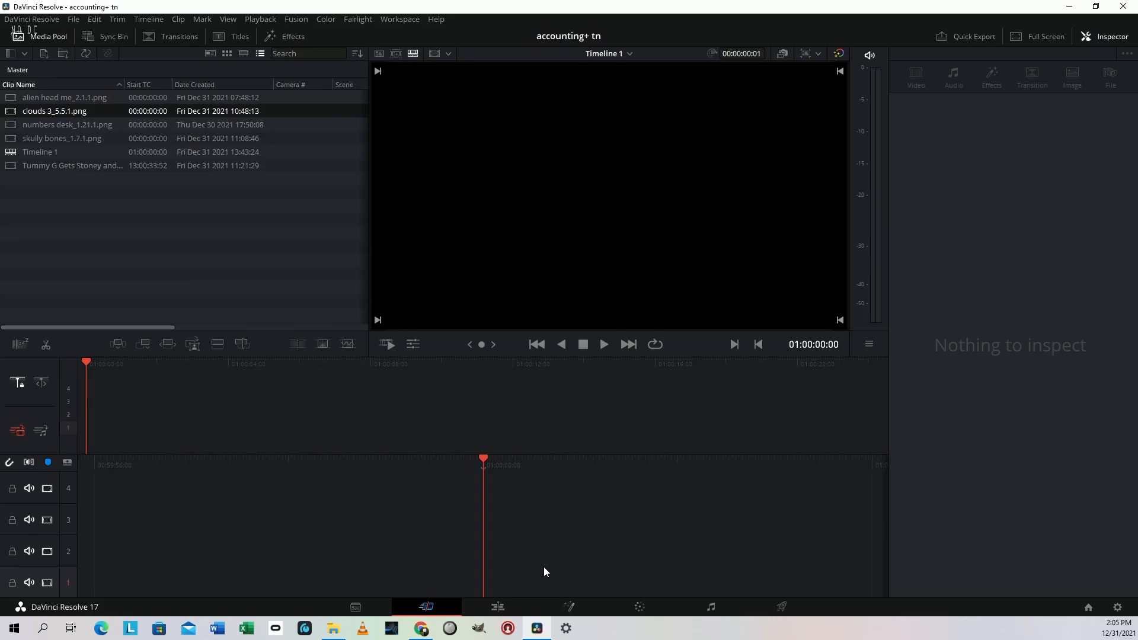
left_click_drag(670, 639, 679, 581)
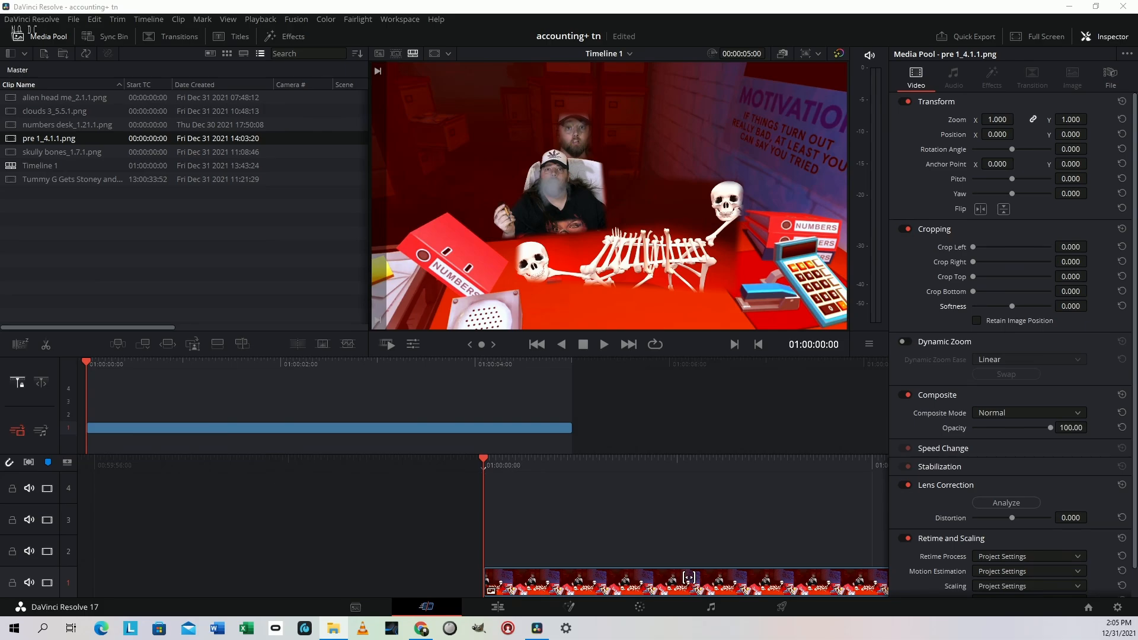
left_click_drag(689, 577, 577, 577)
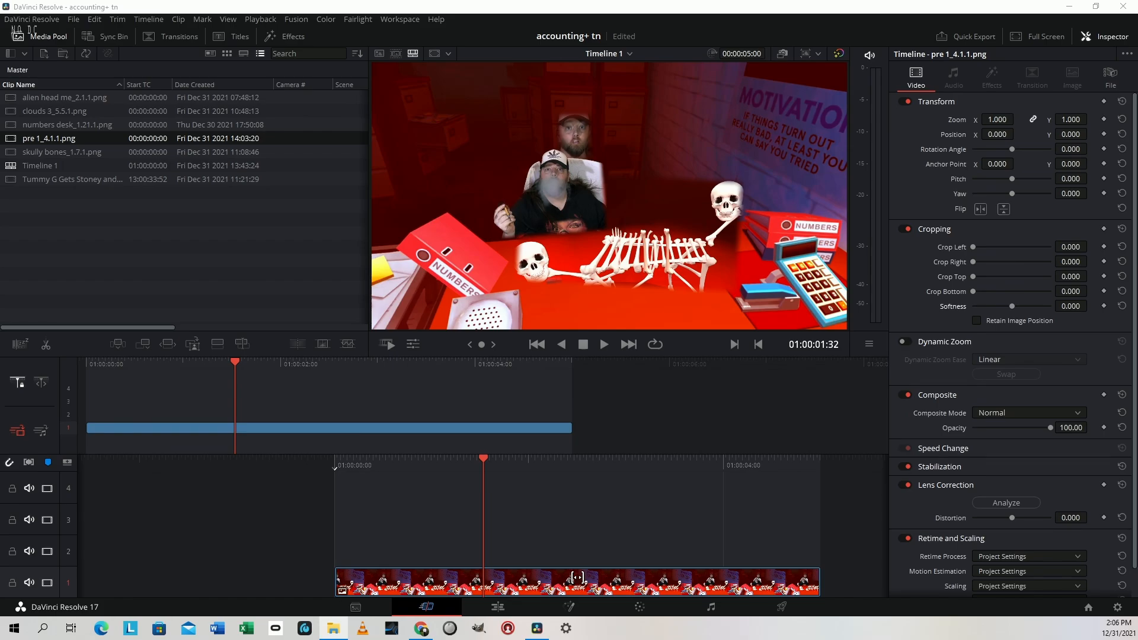
Add tree dude_2.24.1.png on track 2 and crop it left 672.2, right 806.1, top 49.5, bottom 535.9, with softness -10.6
left_click_drag(576, 576, 334, 539)
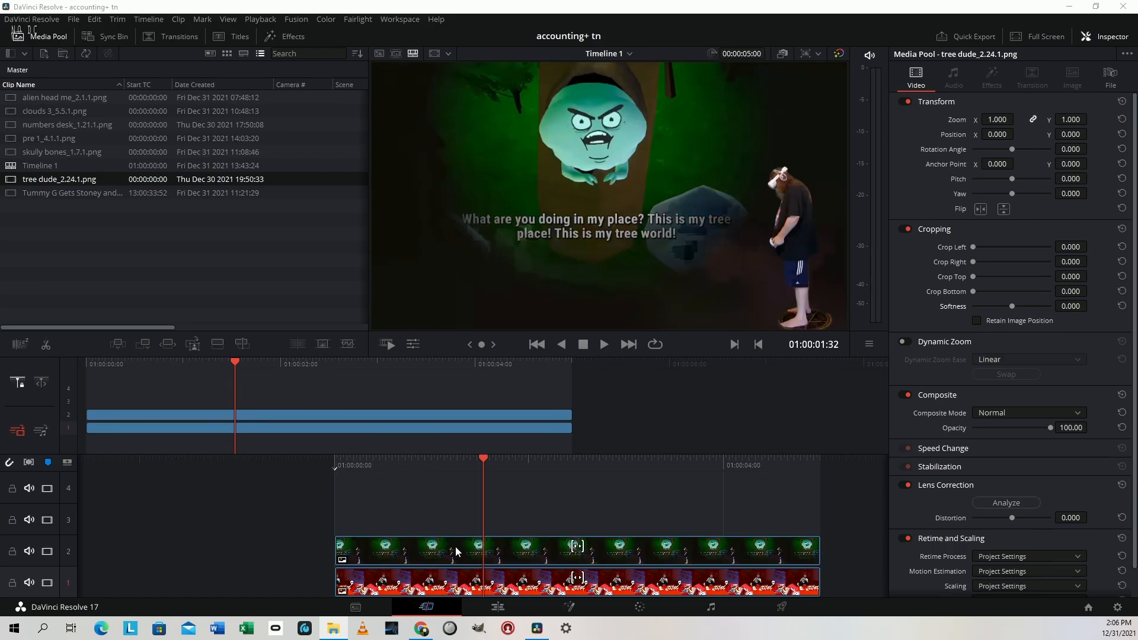
left_click(455, 546)
left_click_drag(973, 246, 1000, 283)
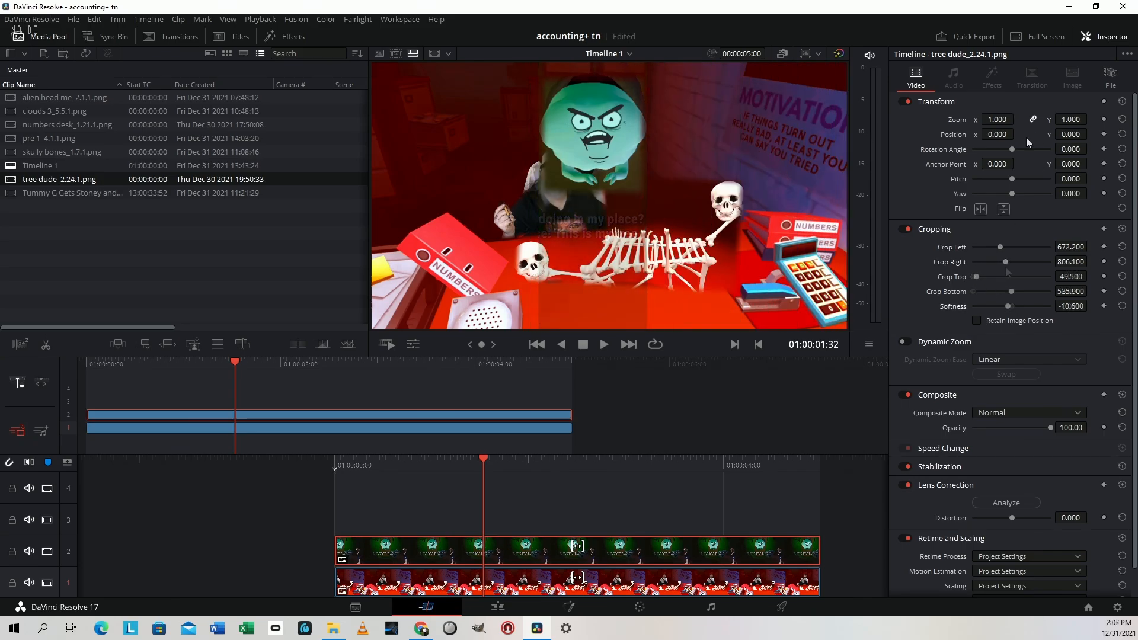
Set the tree dude clip's zoom to 0.890, position to X 210 and Y -142, and crop softness to -12
left_click_drag(1002, 135, 1061, 134)
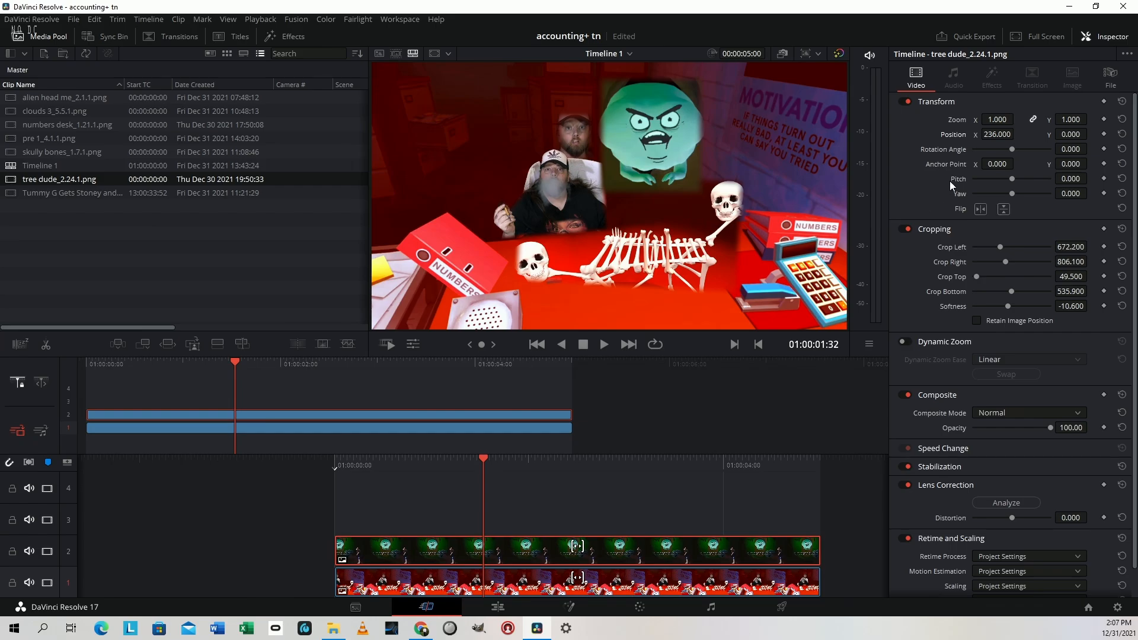
left_click_drag(1066, 141, 1057, 119)
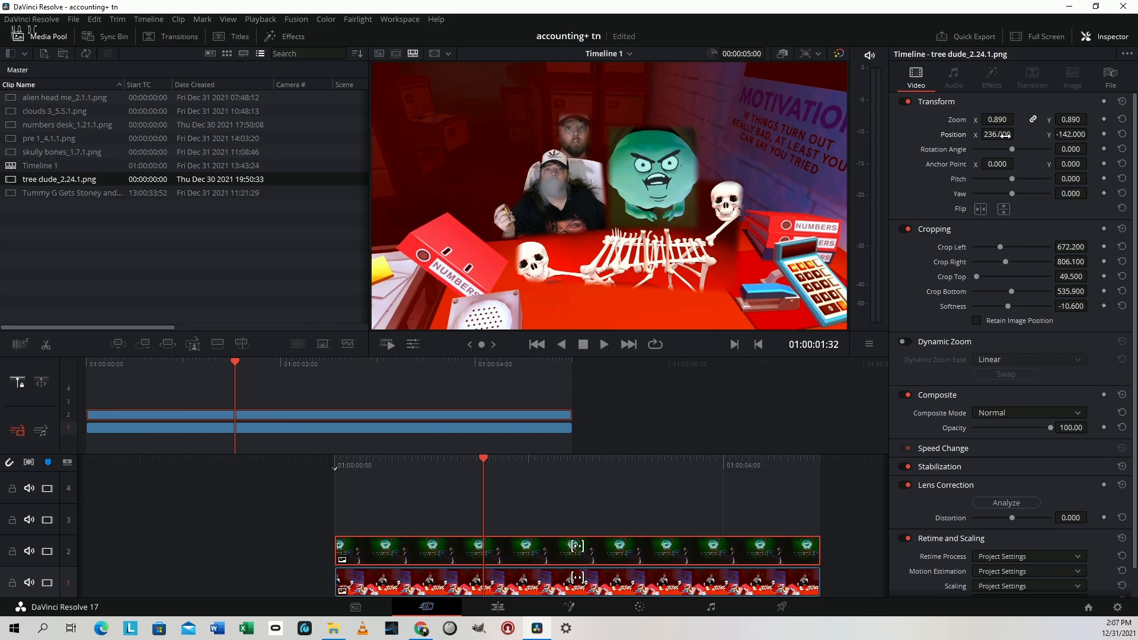
left_click_drag(1006, 135, 996, 135)
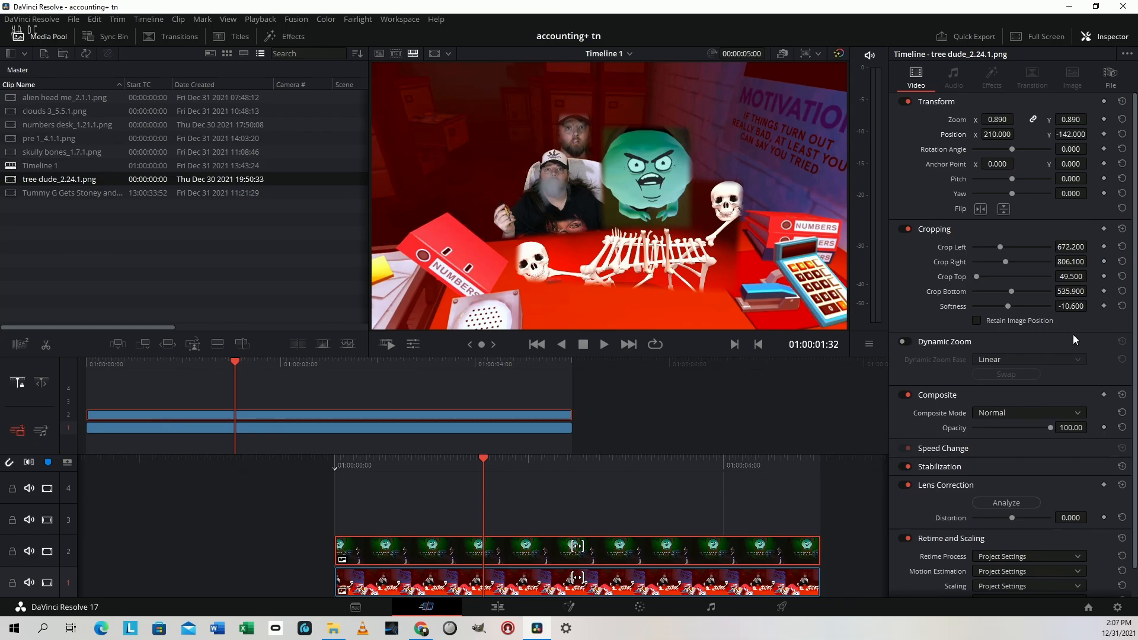
left_click_drag(1076, 306, 1074, 307)
left_click_drag(1091, 305, 1077, 306)
Add flaming baby_1.5.1.png from the file folder to the start of track 3 and set its crop softness to -100
key("alt+Tab")
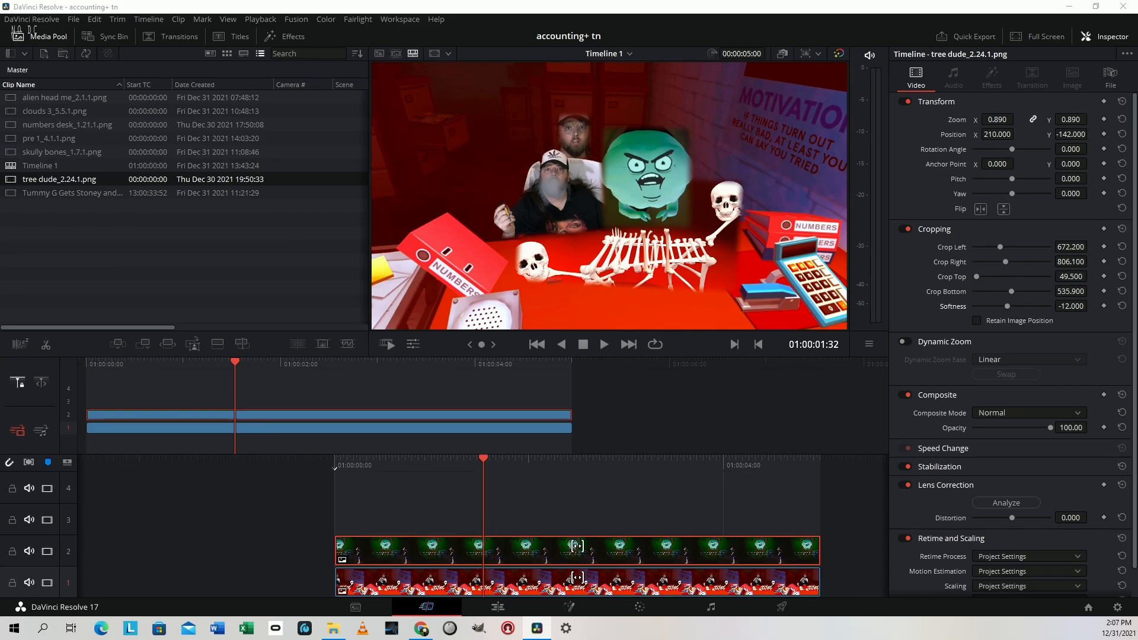
left_click_drag(461, 617, 339, 514)
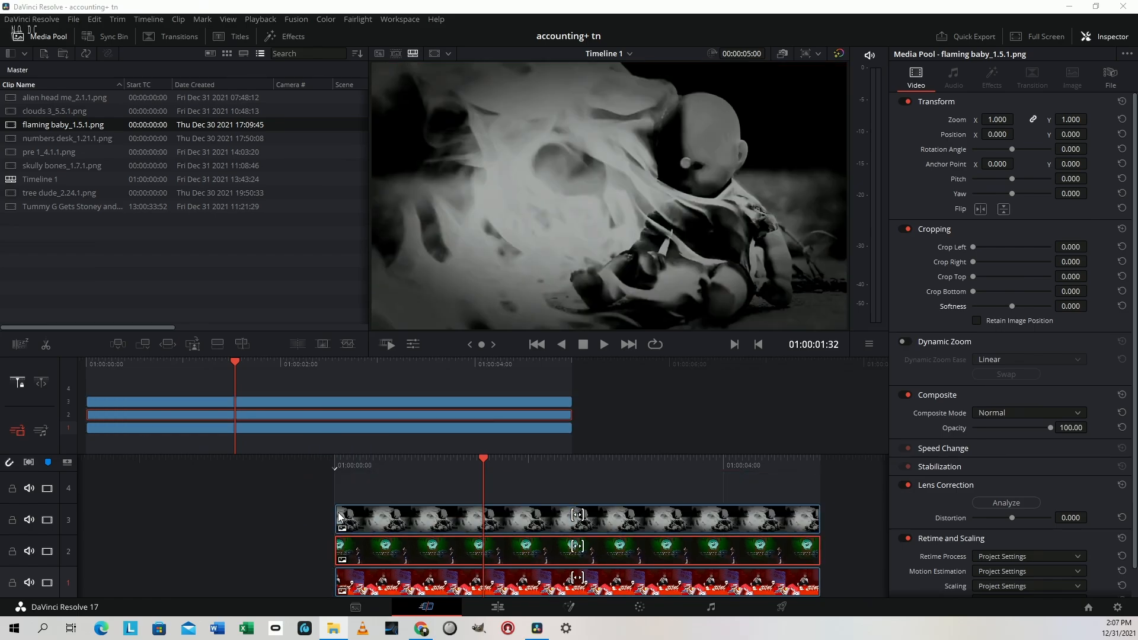
left_click(683, 521)
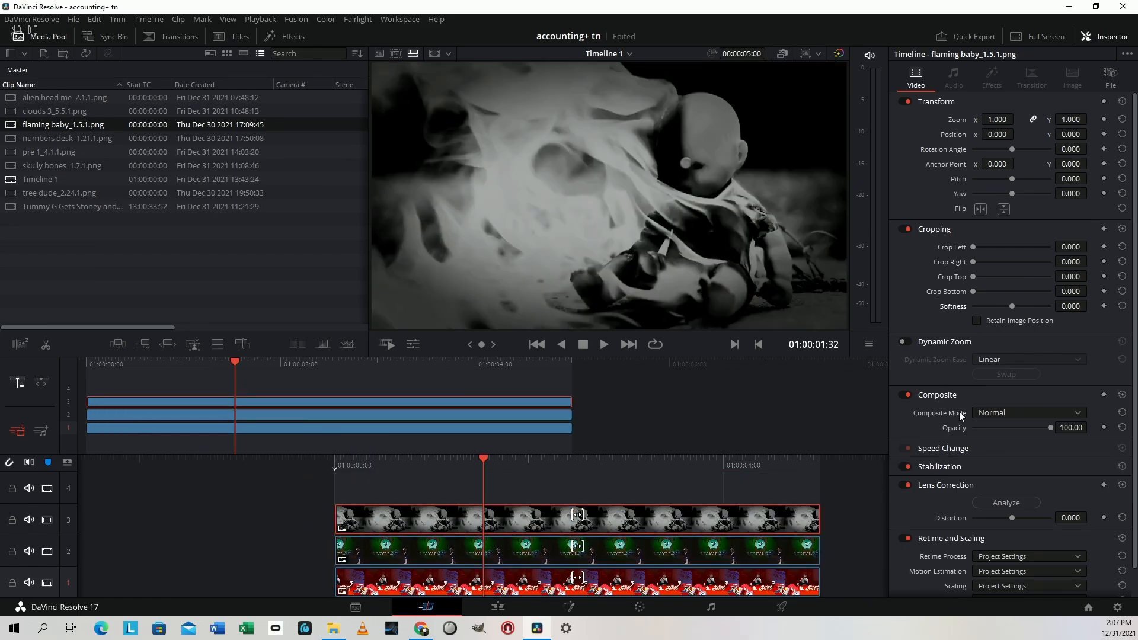
left_click_drag(1071, 306, 1008, 306)
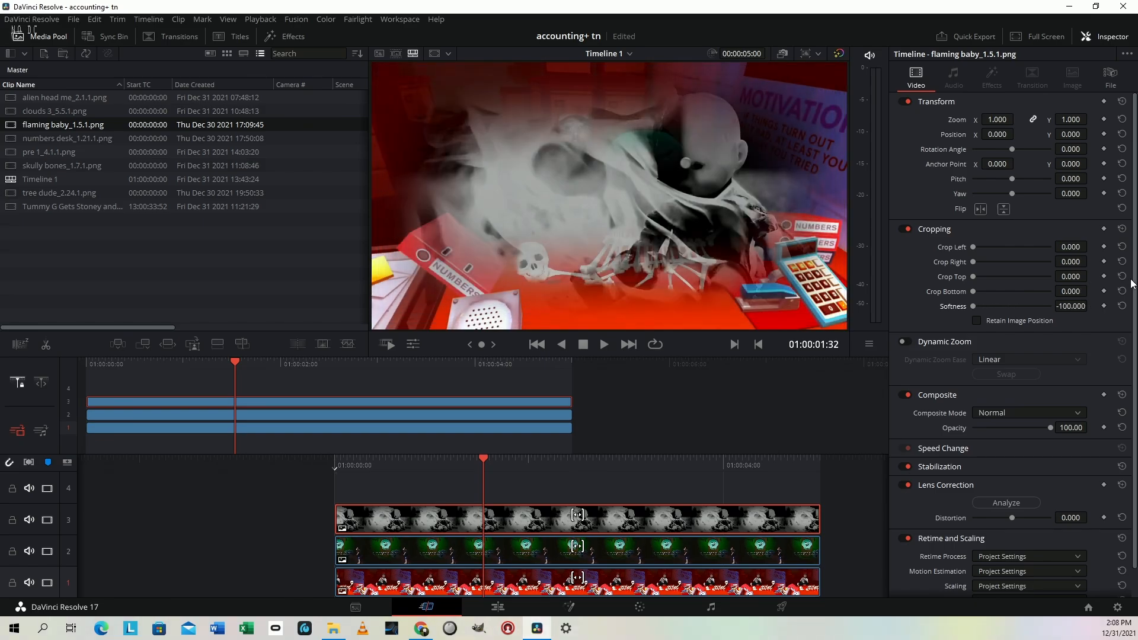
Place the flaming baby over the upper skull at zoom 0.060, position X 527, Y 18 and rotation -7.1, save the project and check it full screen
left_click_drag(1078, 114, 1017, 135)
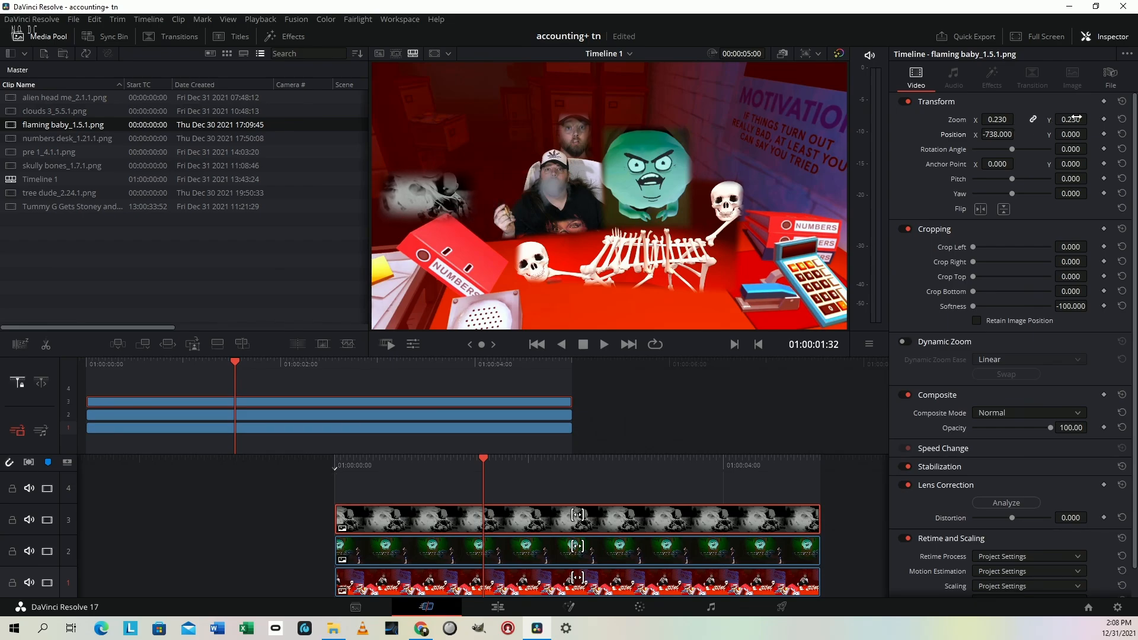
left_click_drag(1076, 119, 1064, 119)
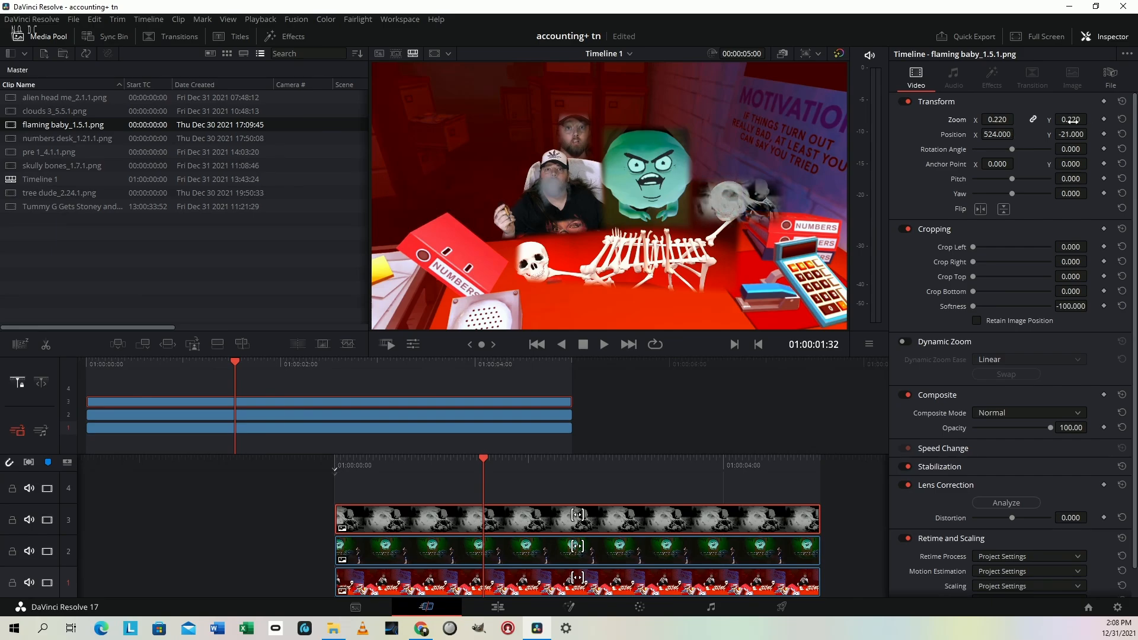
mouse_move(1070, 134)
left_mouse_down()
mouse_move(1063, 120)
mouse_move(1067, 148)
mouse_move(1054, 149)
mouse_move(1079, 117)
mouse_move(1069, 117)
mouse_move(1072, 134)
mouse_move(1091, 133)
left_mouse_up()
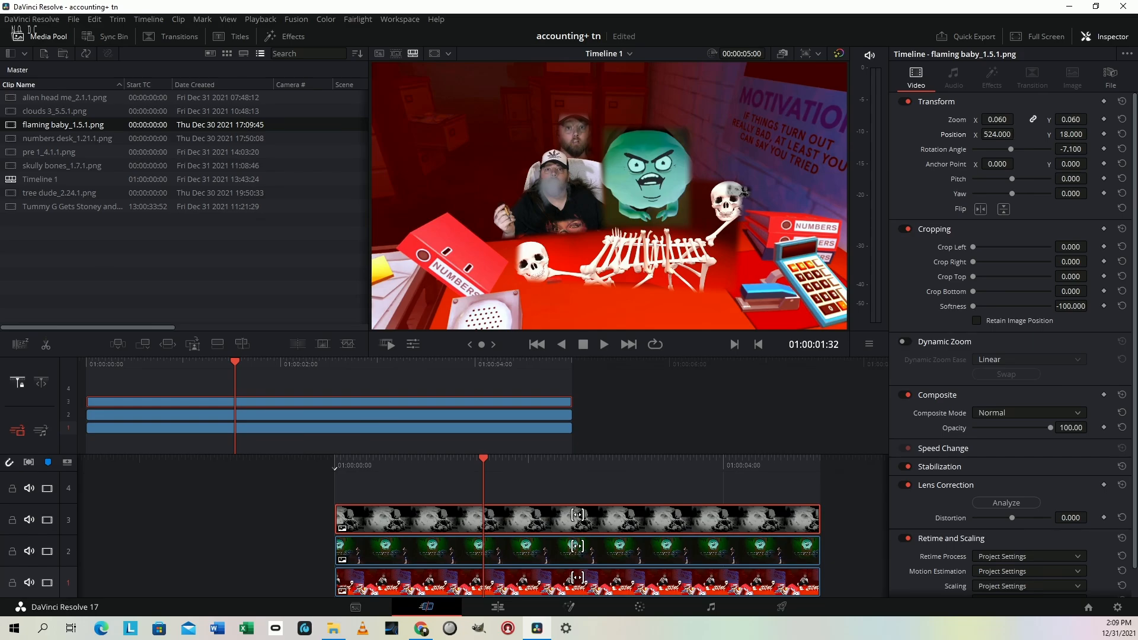
left_click_drag(1007, 134, 1017, 133)
key("ctrl+s")
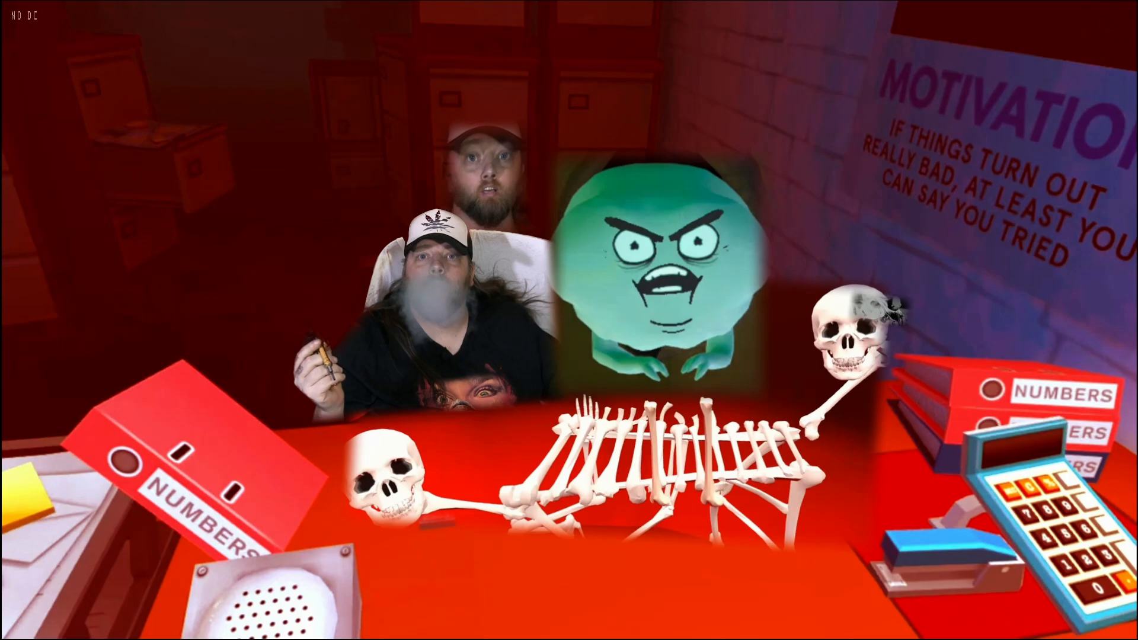
key("Escape")
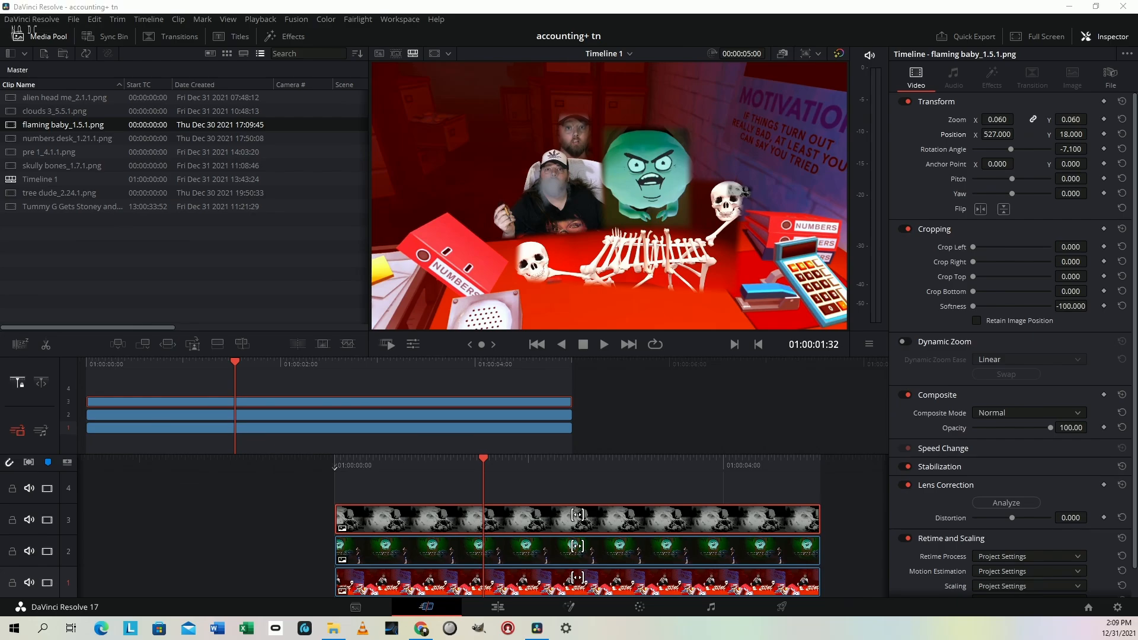
Add hands on hip_3.11.1.png from the file folder to the start of track 4
left_click_drag(559, 516, 536, 502)
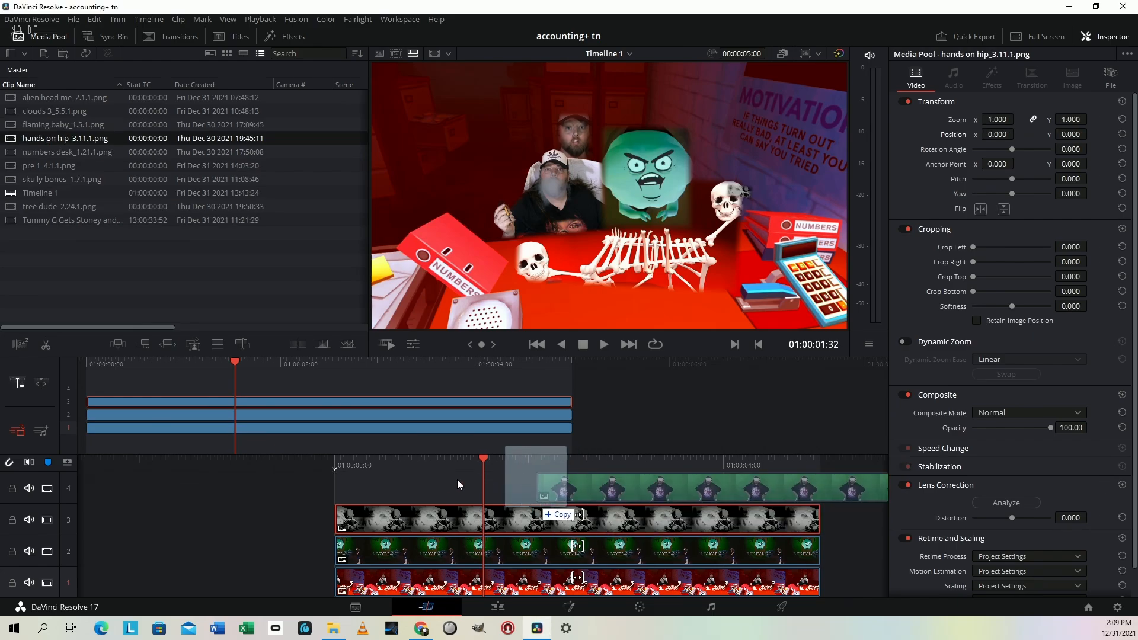
left_click_drag(457, 480, 403, 572)
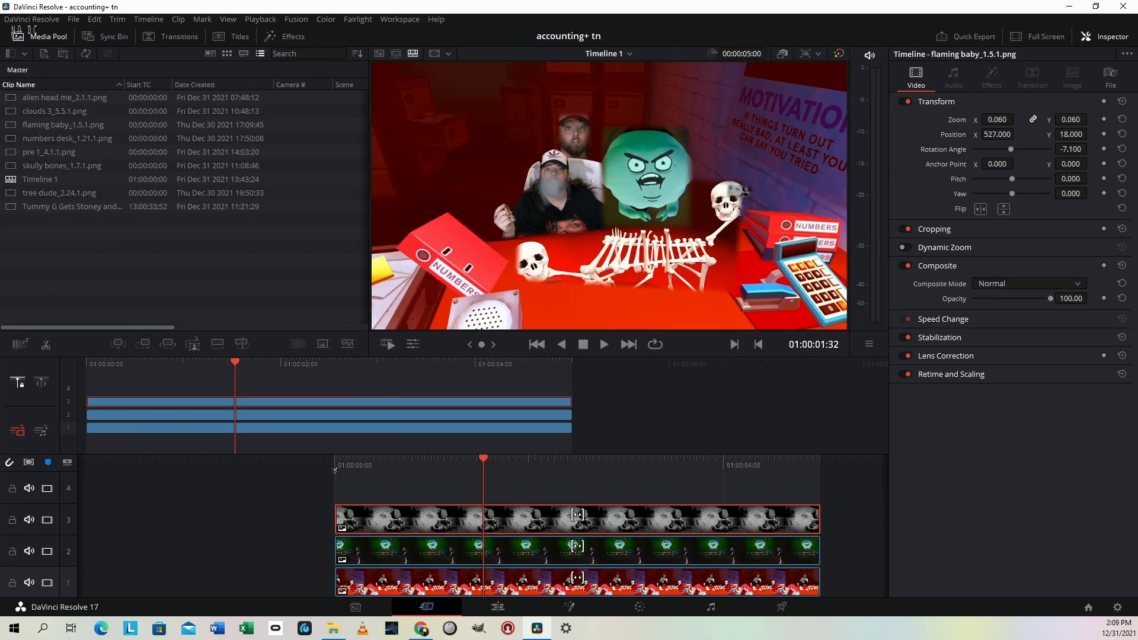
left_click(333, 628)
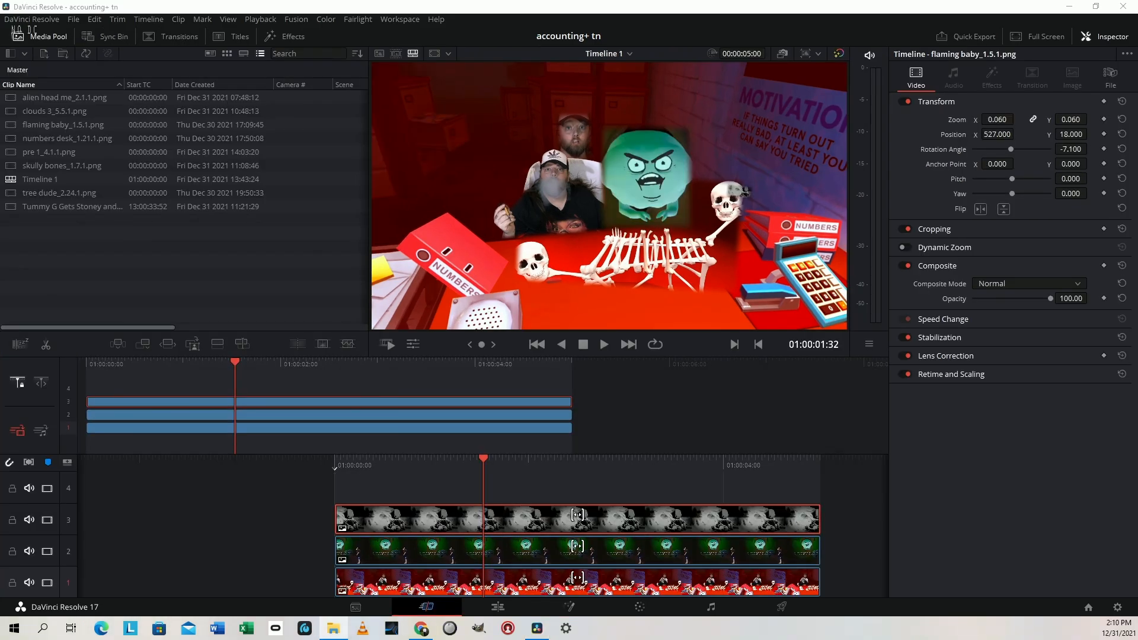
left_click_drag(492, 529, 343, 472)
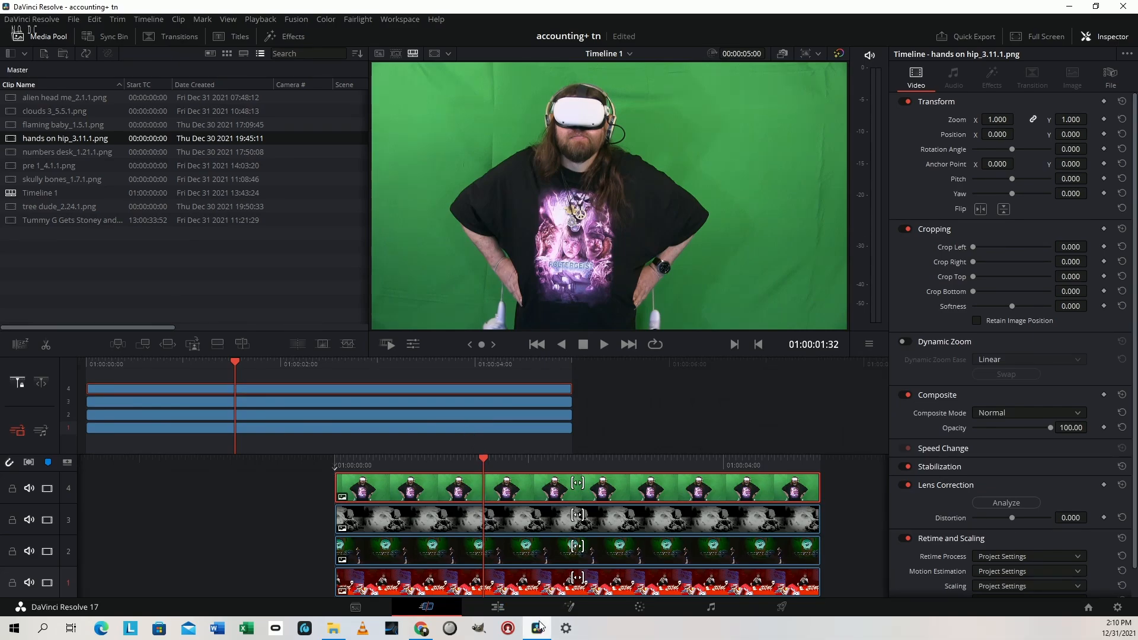
On the Edit page, apply the 3D Keyer to the hands on hip clip and sample its green background to key it out
mouse_move(540, 629)
key("shift+4")
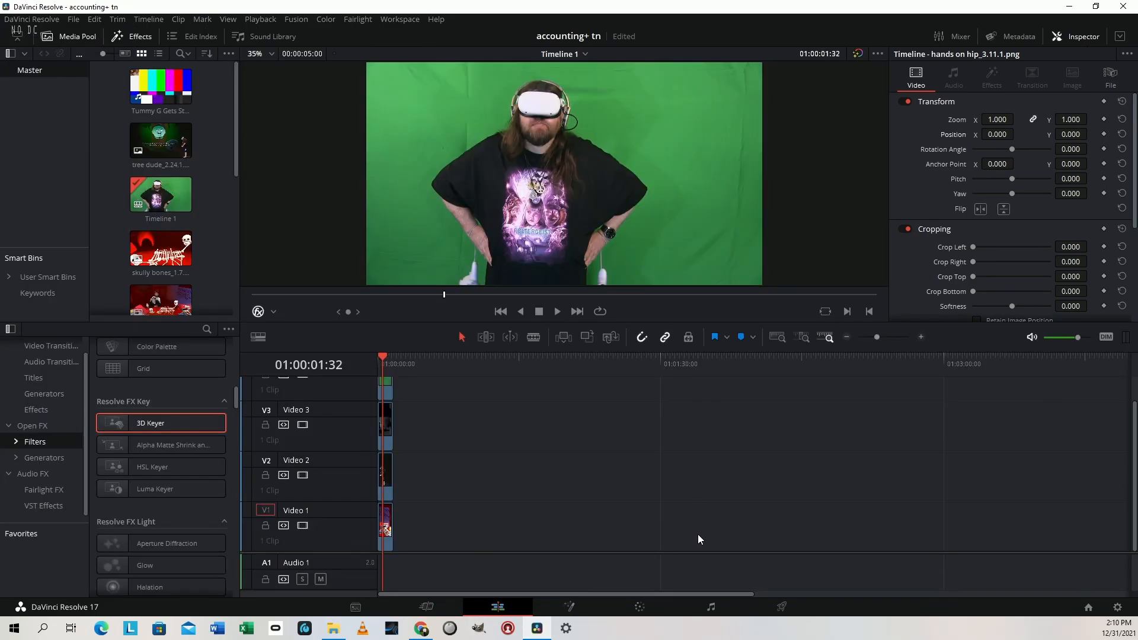
key("Left")
key("Right")
left_click_drag(134, 423, 385, 393)
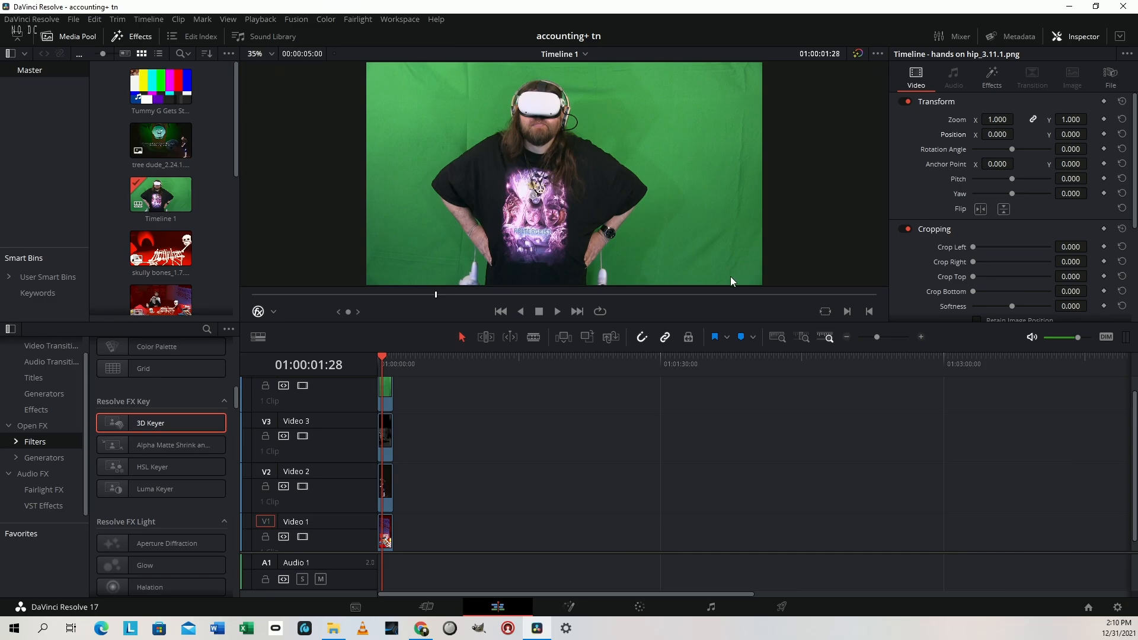
mouse_move(730, 276)
left_mouse_down()
mouse_move(683, 114)
mouse_move(654, 84)
mouse_move(485, 65)
mouse_move(399, 75)
mouse_move(385, 93)
left_mouse_up()
left_click_drag(381, 233, 366, 285)
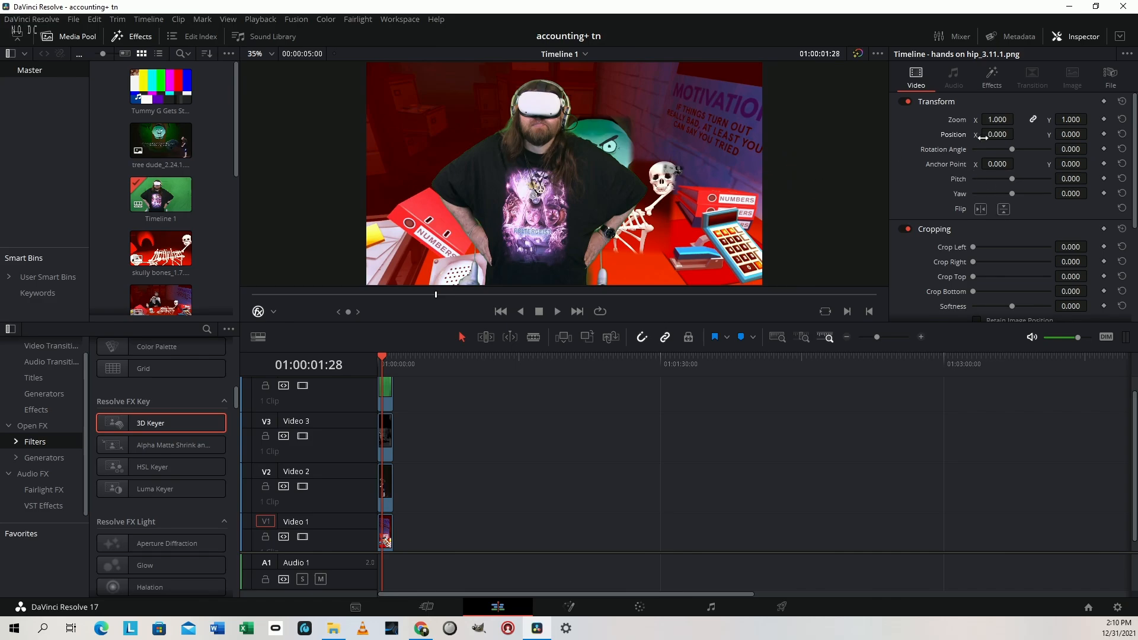
Set the keyer's Despill to 1.000 and its Matte Finesse Clean Black to 36.5, and return to the Cut page
left_click(992, 76)
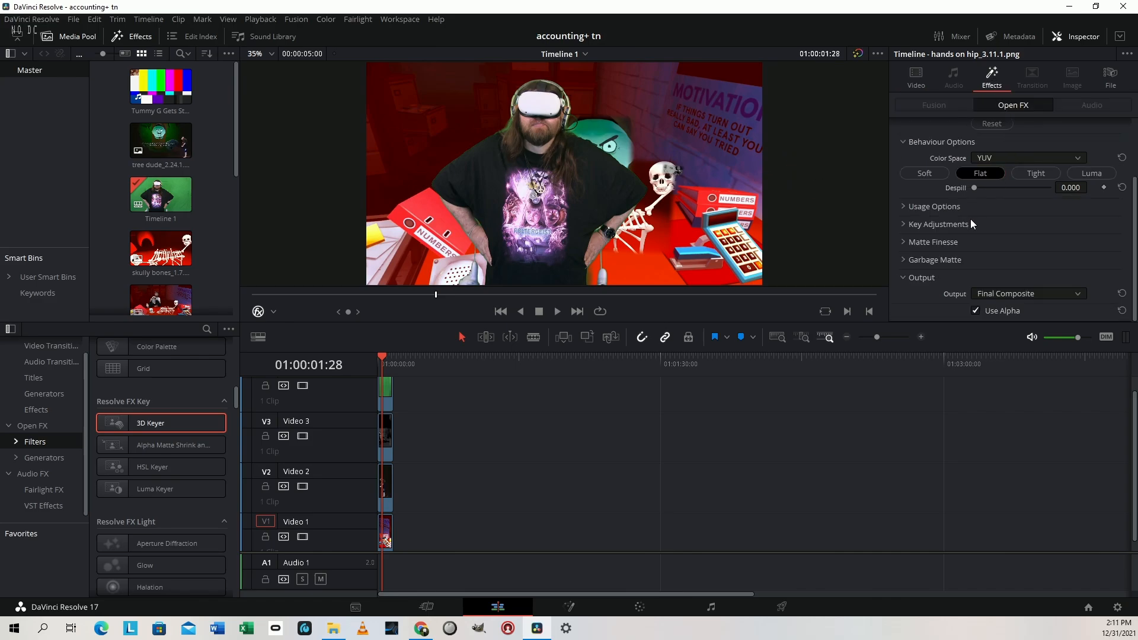
left_click_drag(974, 188, 1050, 188)
left_click(936, 243)
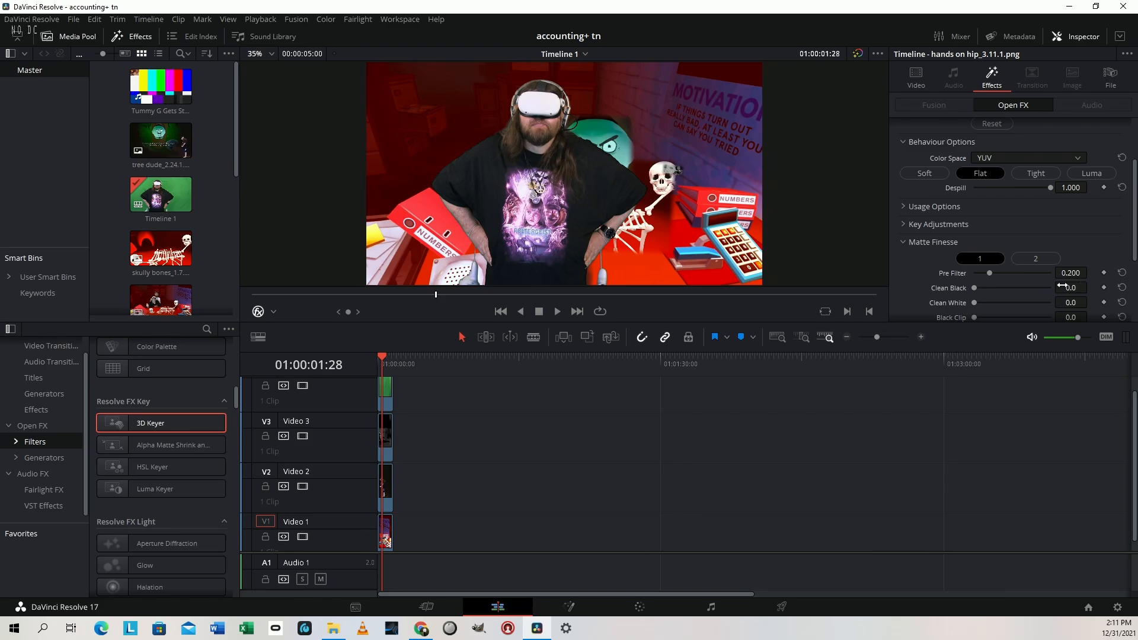
left_click_drag(1061, 285, 1091, 288)
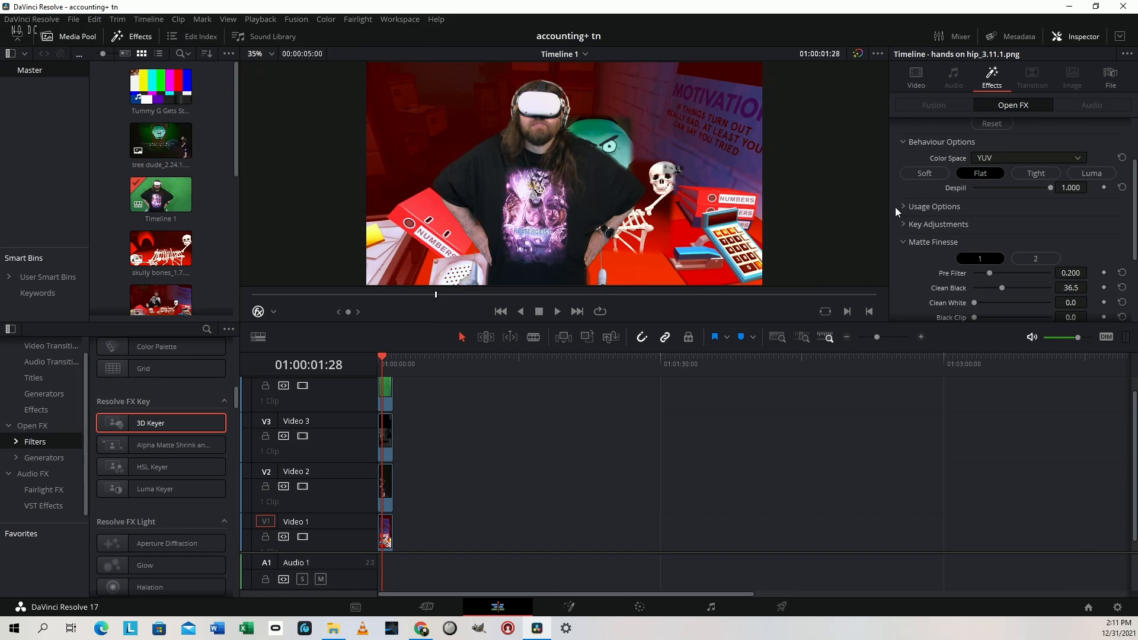
key("shift+3")
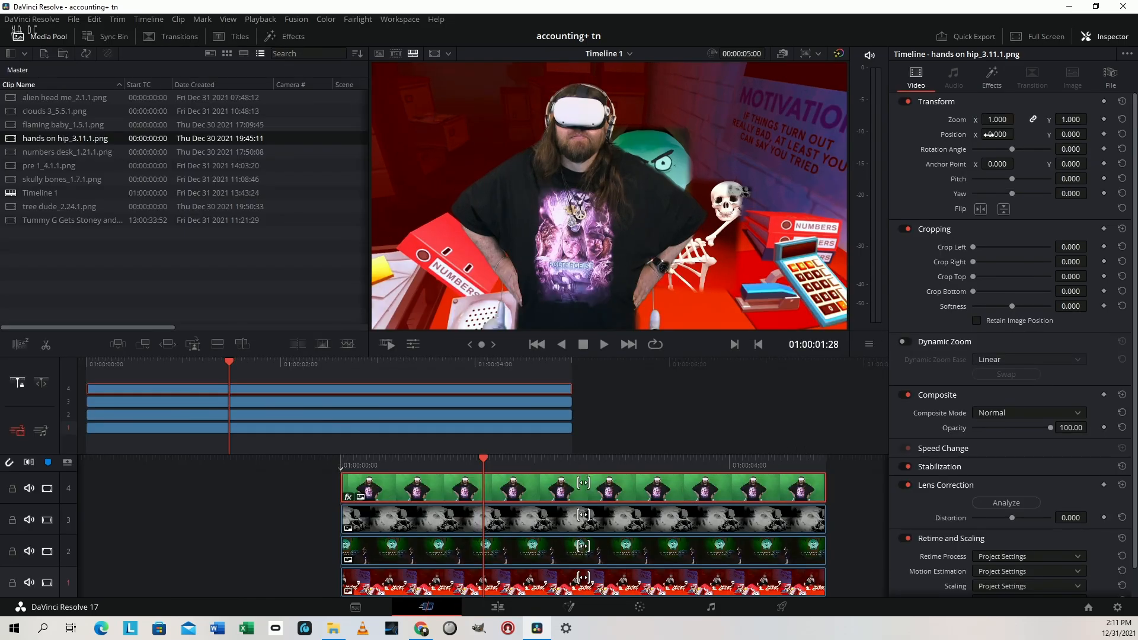
Try the hands on hip clip at zoom 0.700, position X -570, Y 260 and rotation angle 8.4
mouse_move(1079, 114)
left_mouse_down()
mouse_move(1063, 114)
mouse_move(1077, 116)
left_mouse_up()
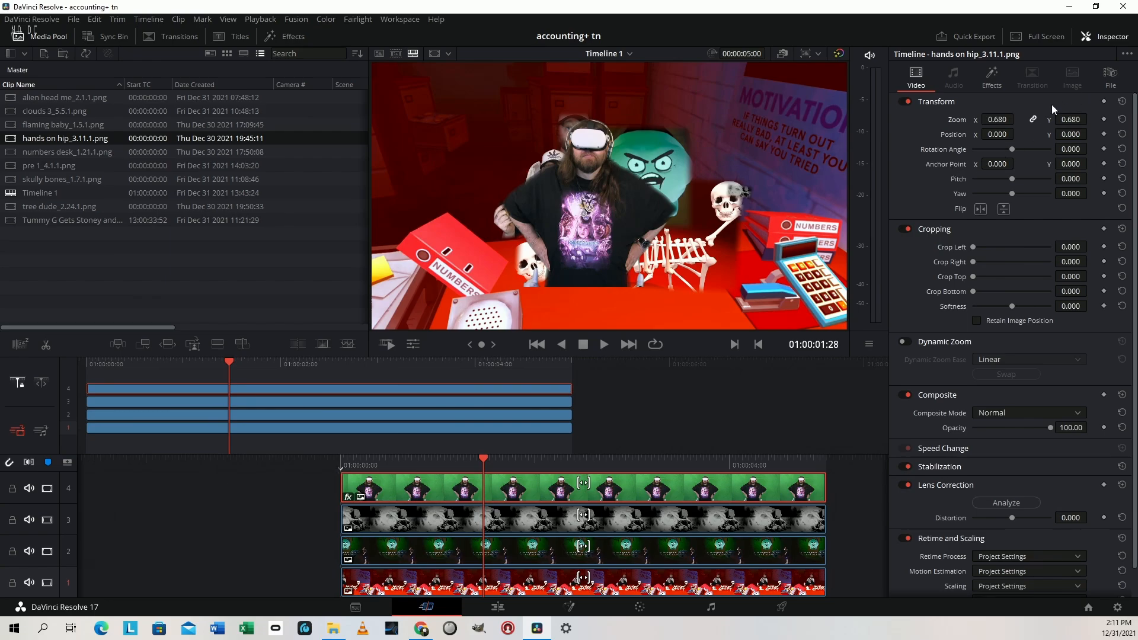
left_click_drag(1006, 135, 969, 134)
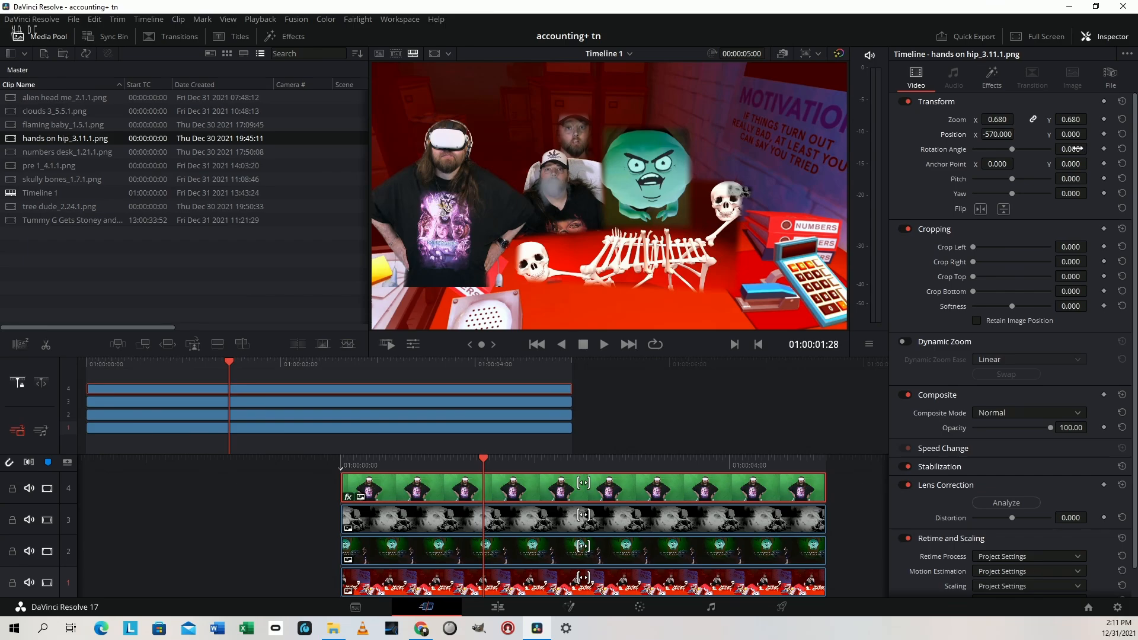
left_click_drag(1073, 148, 1074, 124)
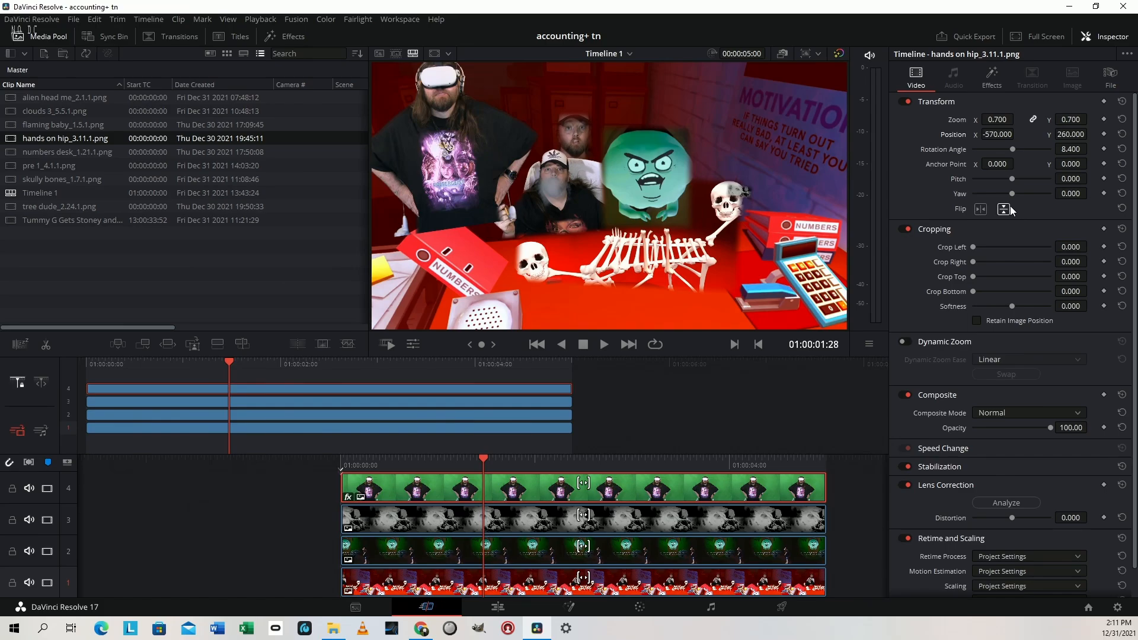
Flip the hands on hip clip horizontally and set its position to X 531, Y 276, zoom to 0.530 and rotation angle to -1.3
left_click(1007, 209)
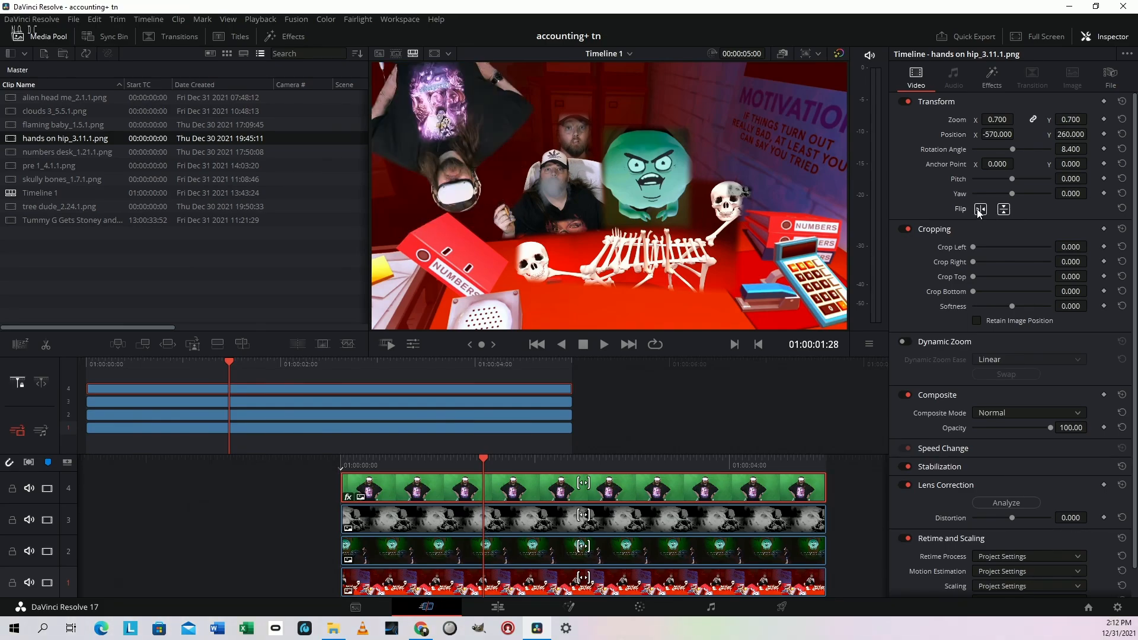
left_click(1005, 209)
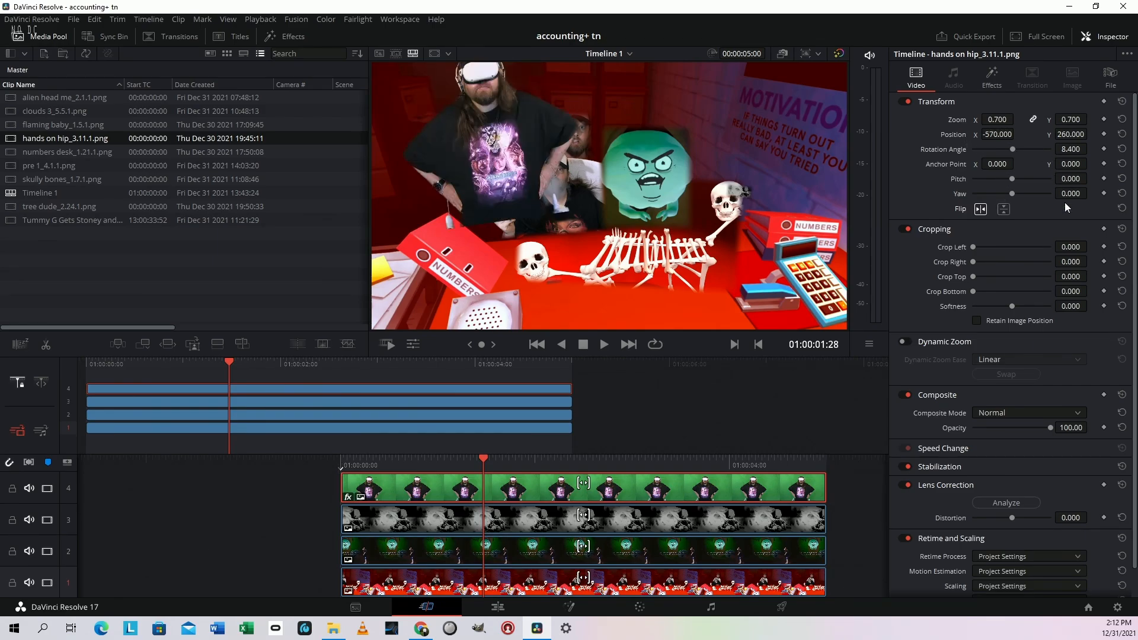
mouse_move(1008, 132)
left_mouse_down()
mouse_move(1126, 131)
mouse_move(1015, 134)
mouse_move(1015, 122)
left_mouse_up()
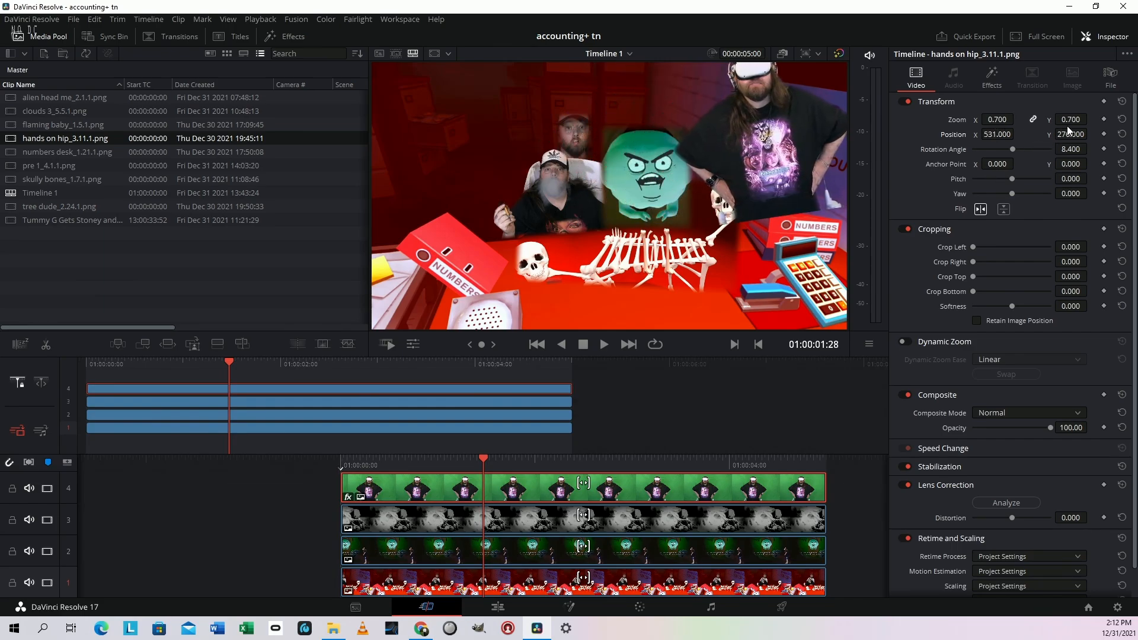
left_click_drag(1074, 120, 1093, 149)
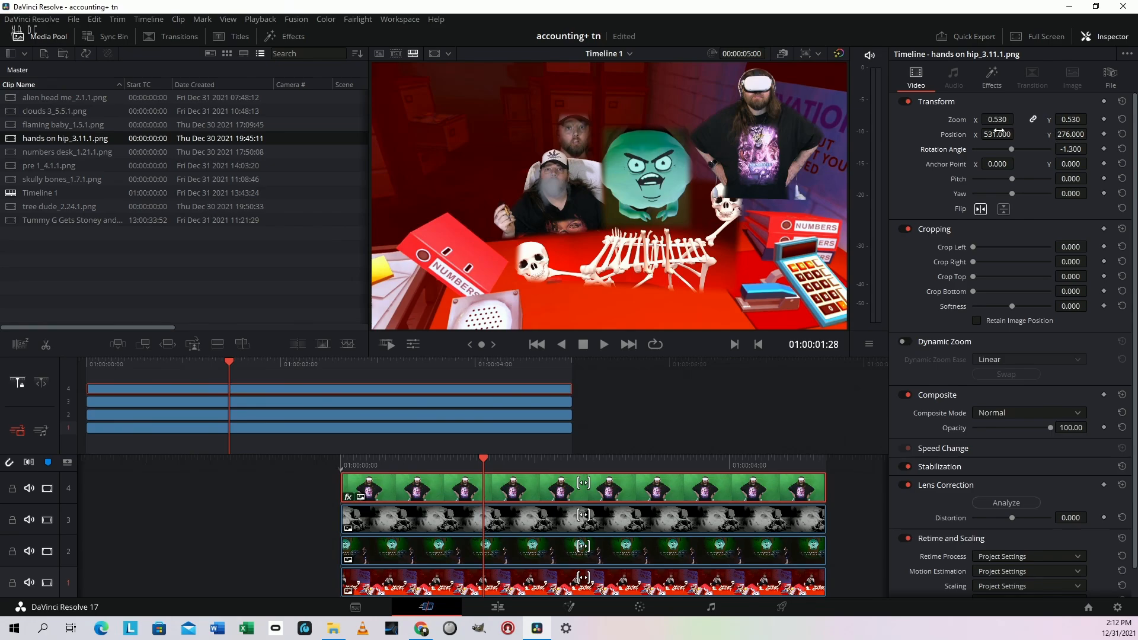
Move the hands on hip clip to position X 666, Y 222
left_click_drag(999, 131, 1017, 133)
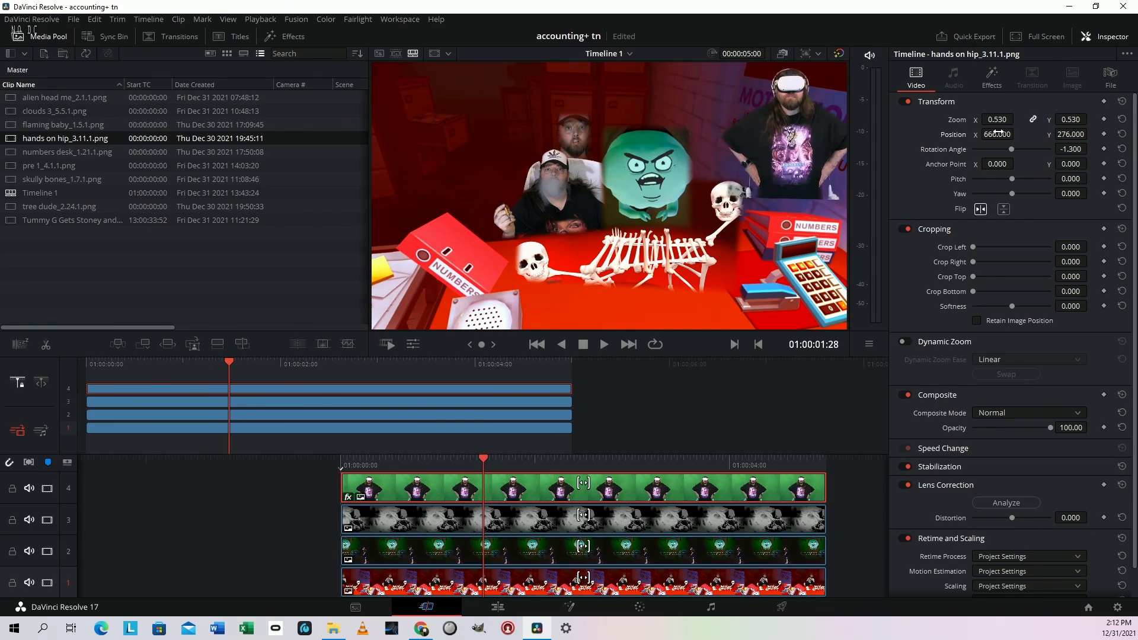
left_click_drag(1074, 134, 1043, 134)
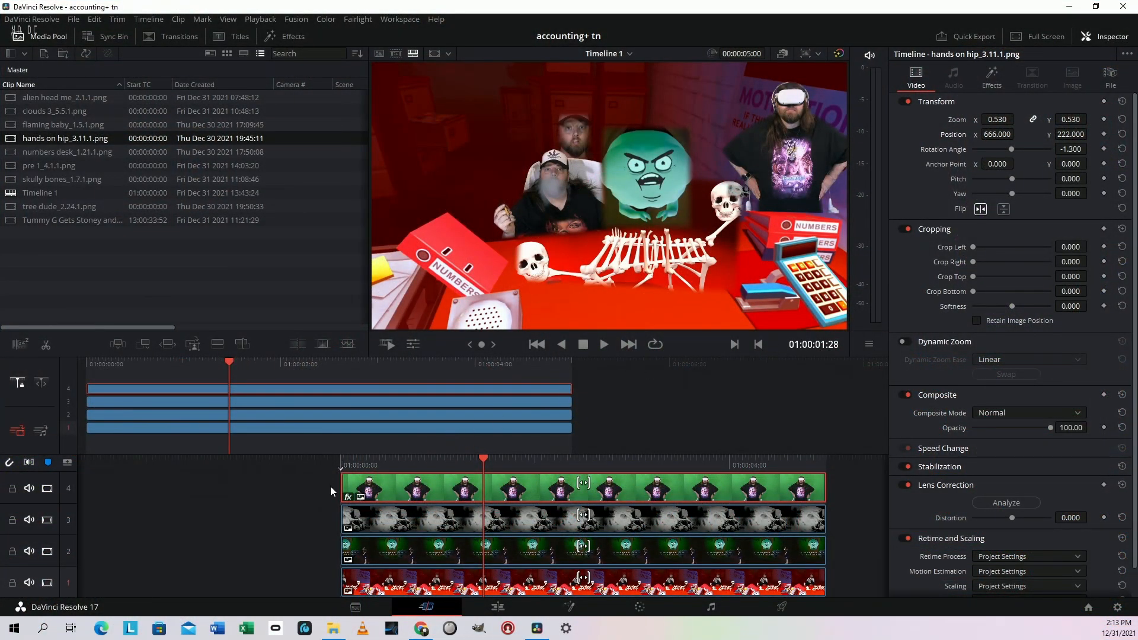
Select all four timeline clips and grab a still of the finished composite on the Color page
left_click_drag(329, 486, 475, 596)
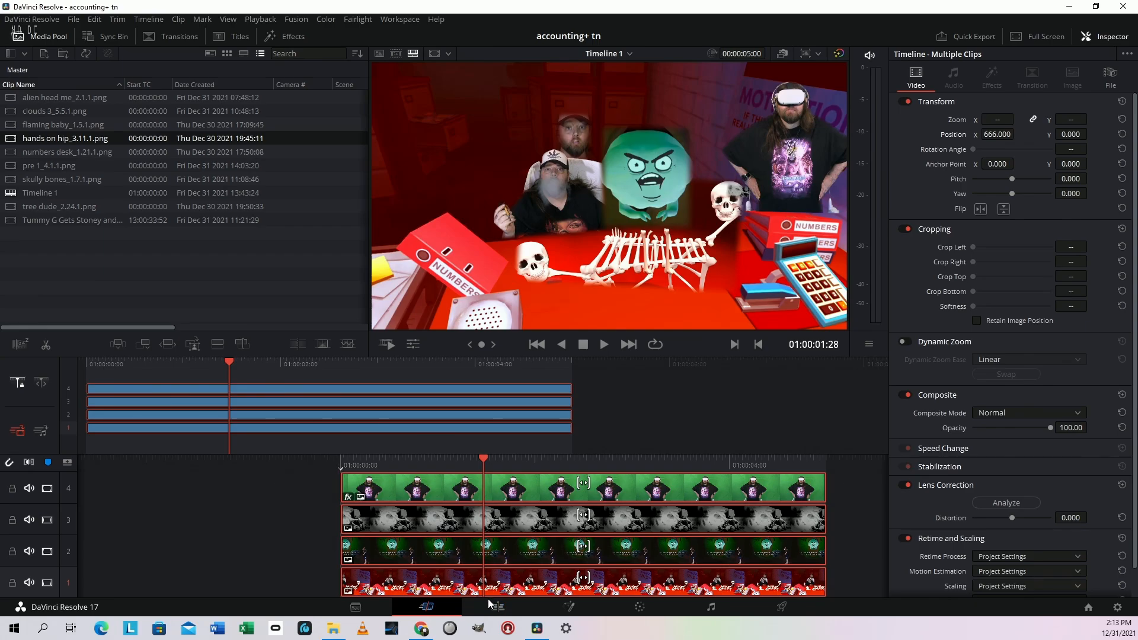
left_click(650, 607)
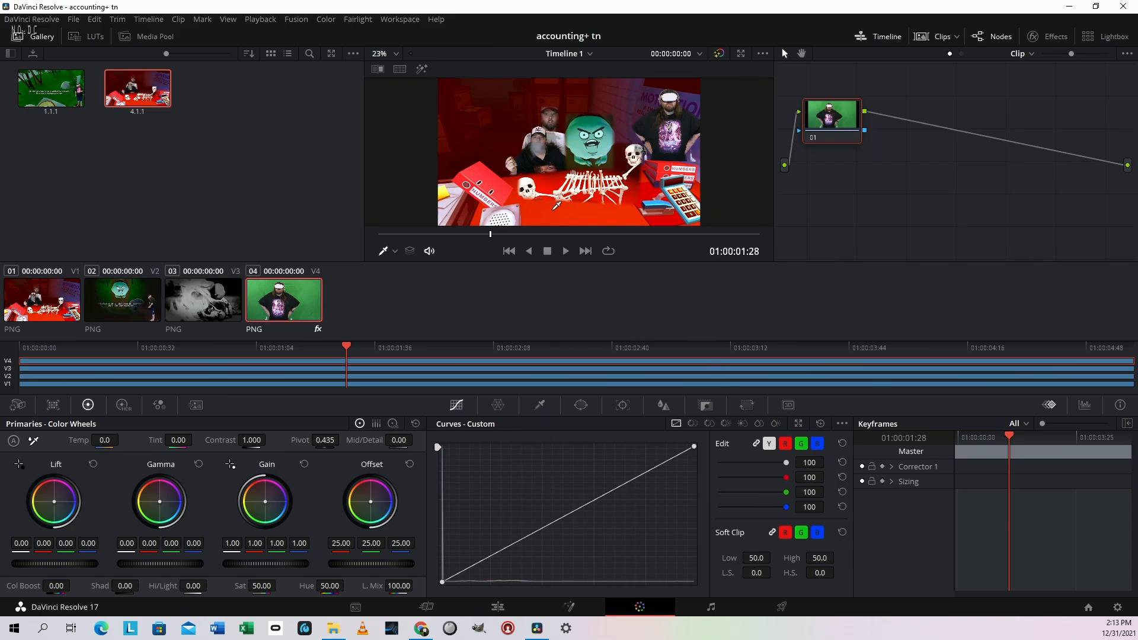
right_click(540, 194)
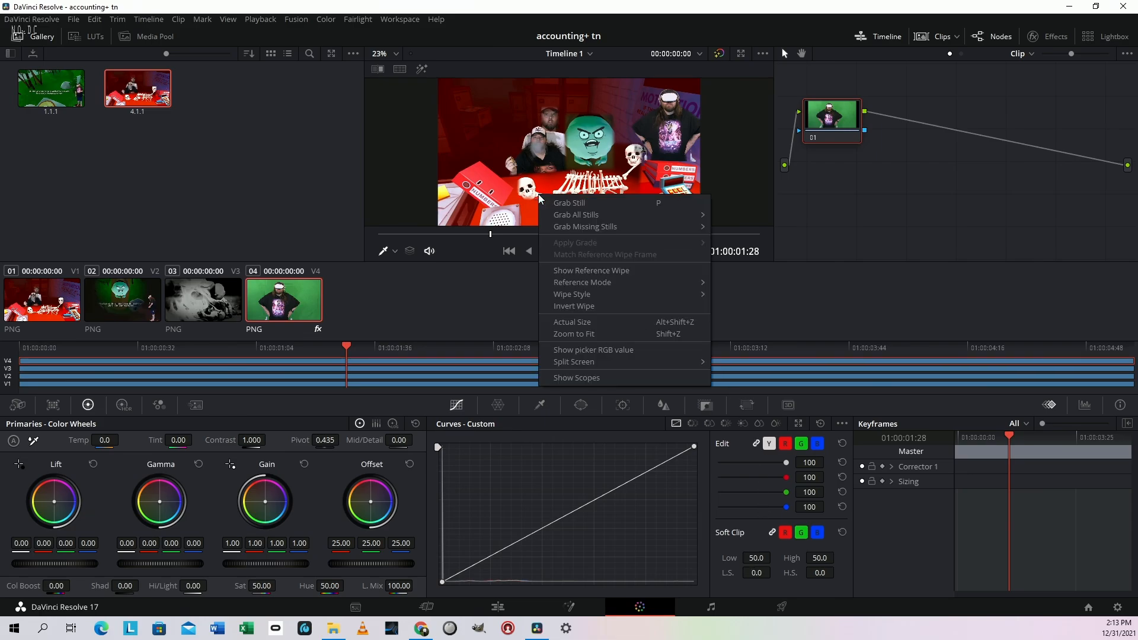
left_click(593, 205)
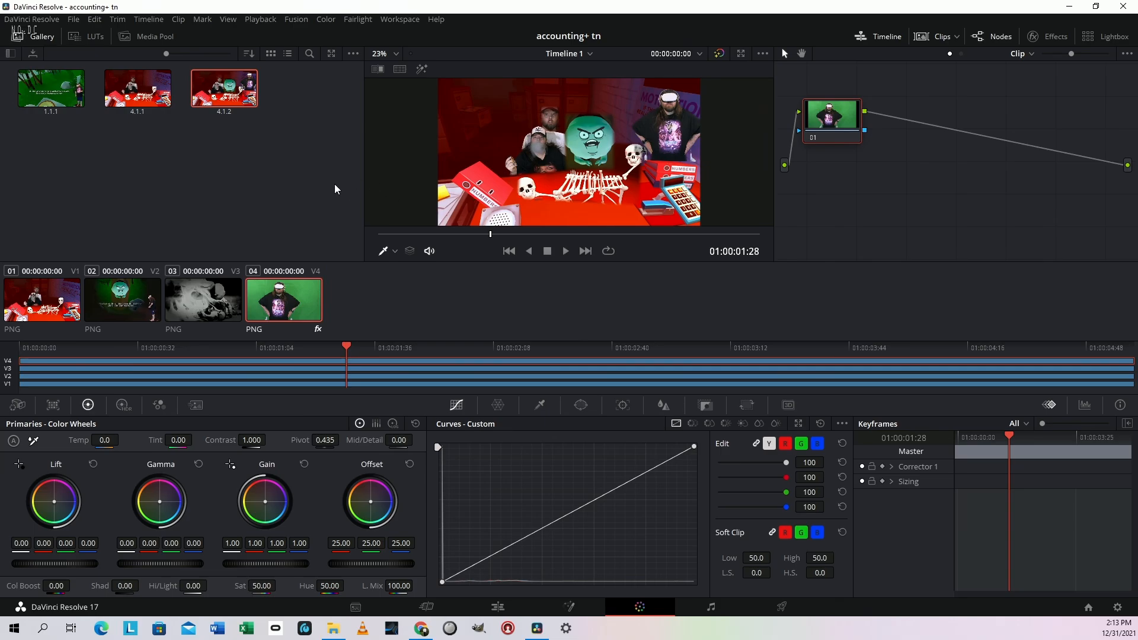
Export the newly grabbed still from the gallery to the accounting+ folder as a PNG named "pre 2"
right_click(233, 77)
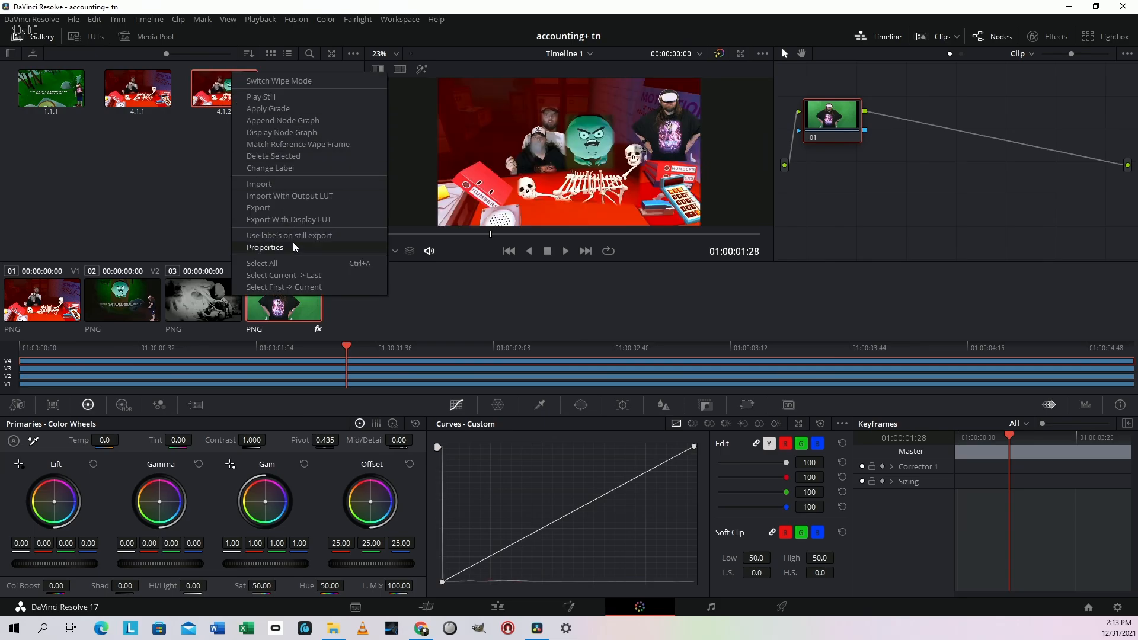
left_click(289, 207)
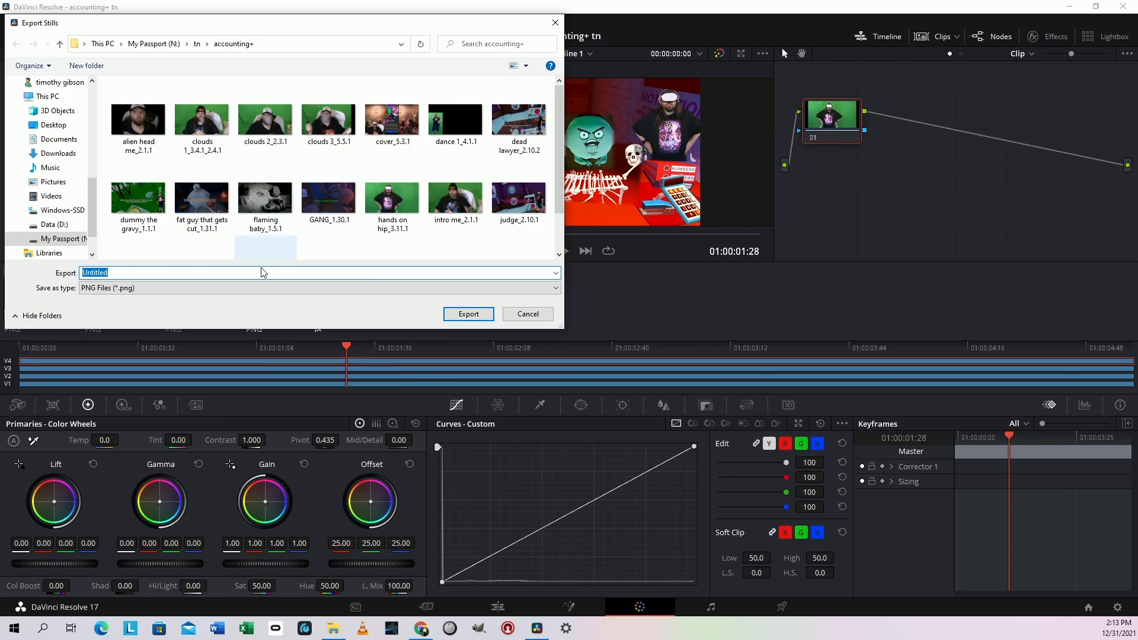
type("p")
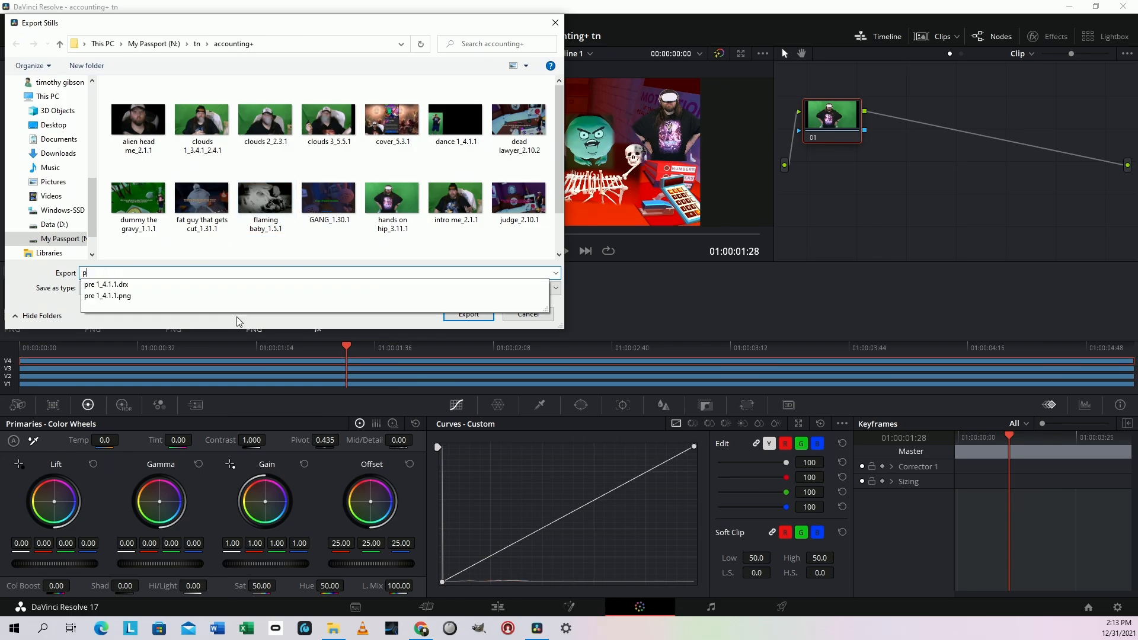
type("re 2")
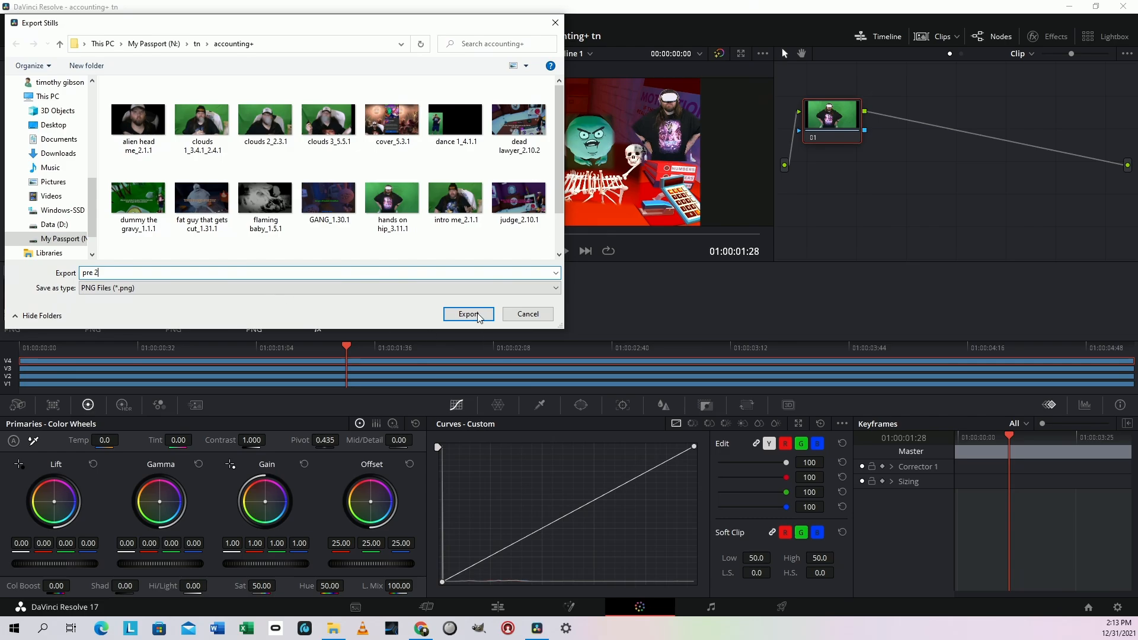
key("Return")
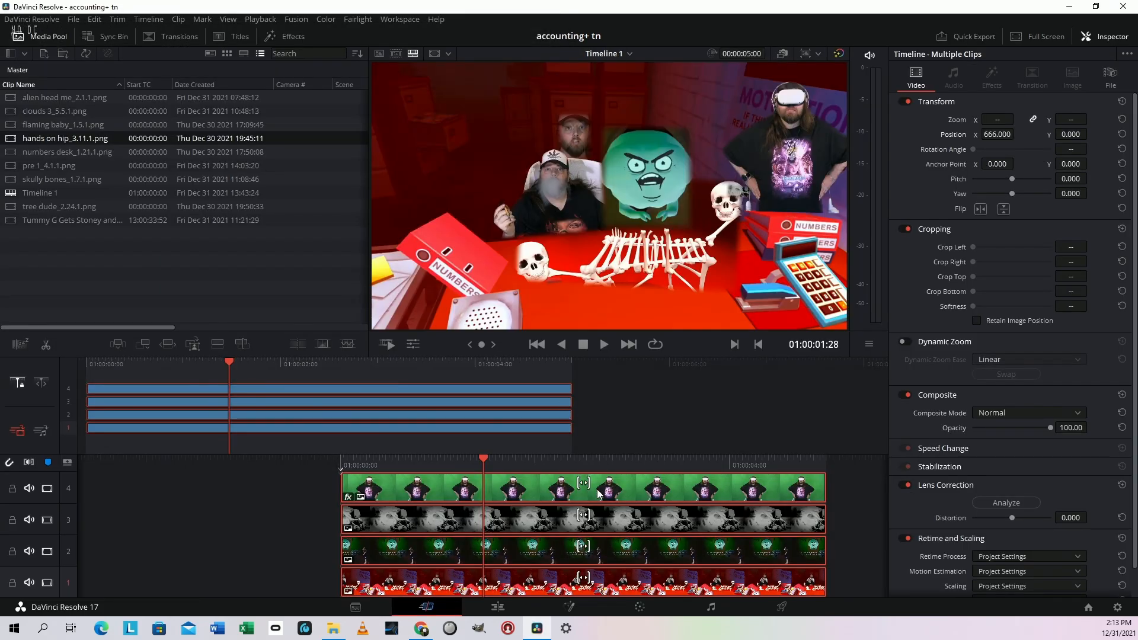
Delete all clips from the timeline and place the exported "pre 2" still on track 1 on the Cut page
key("Delete")
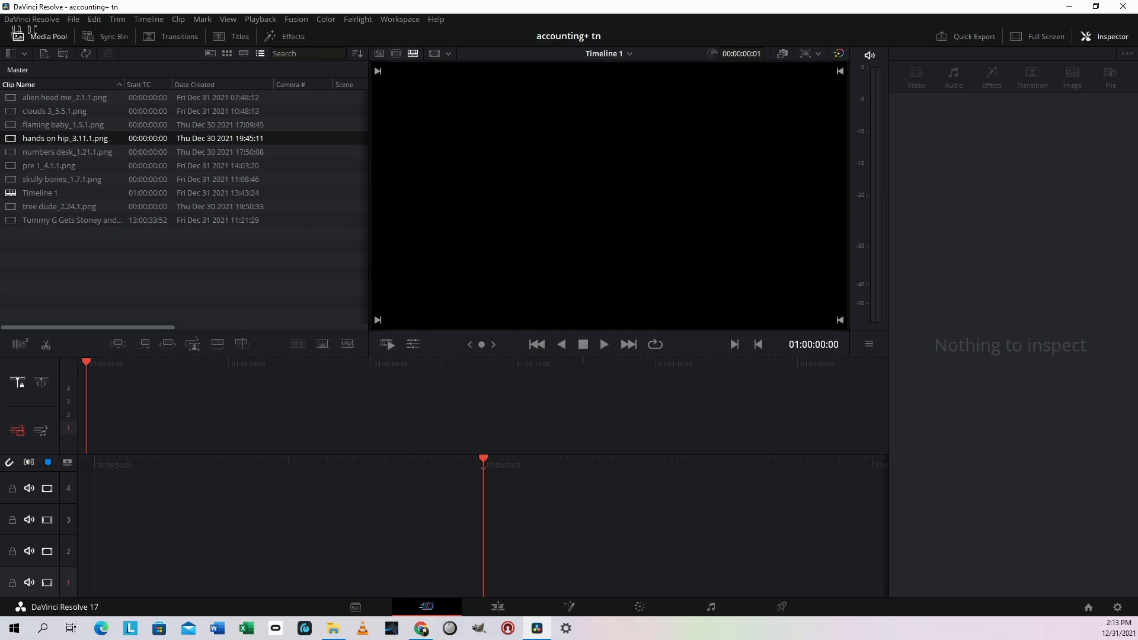
left_click_drag(615, 602, 550, 561)
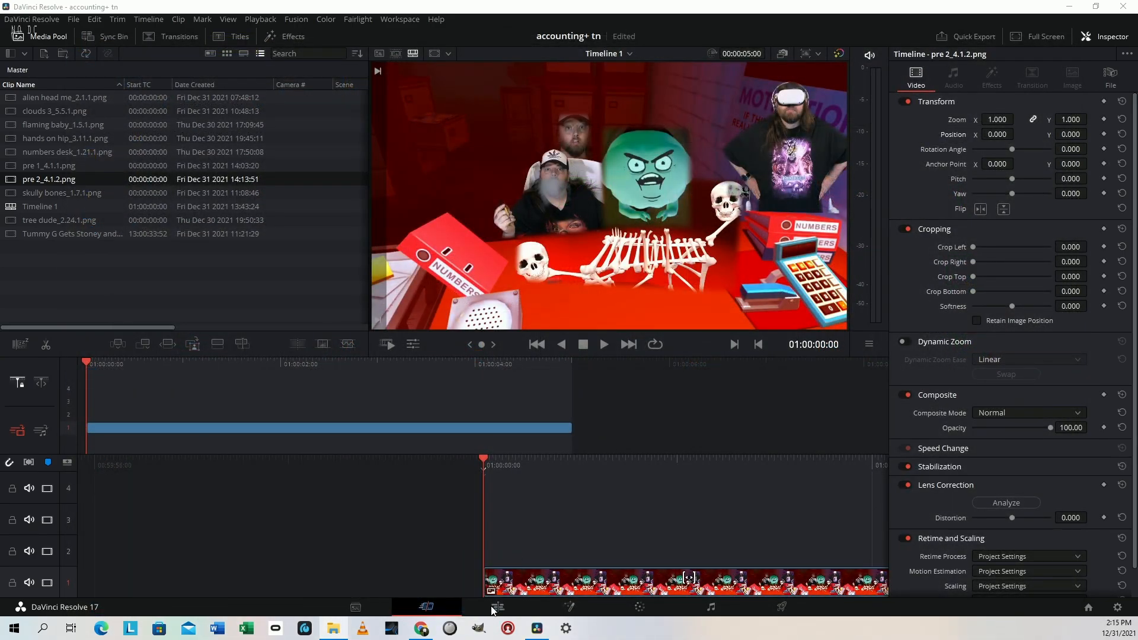
Add the "fat guy that gets cut" still on track 2 and crop it 437.9 left, 638.3 right, 24.7 top and 486.4 bottom, with softness -45.8
left_click_drag(495, 612, 489, 536)
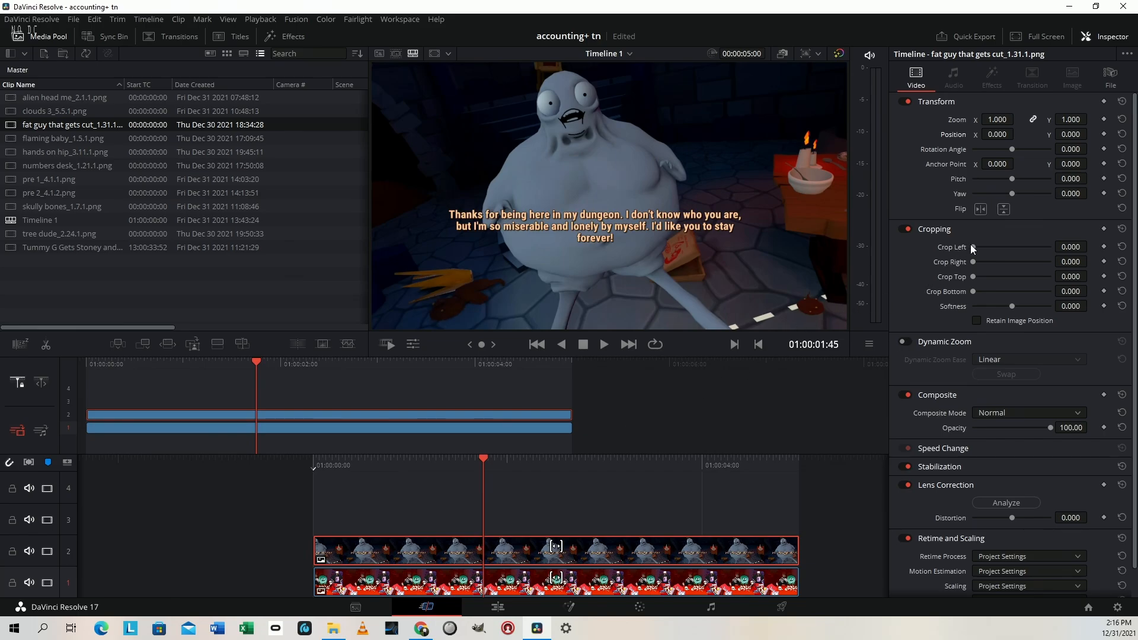
left_click_drag(973, 248, 997, 248)
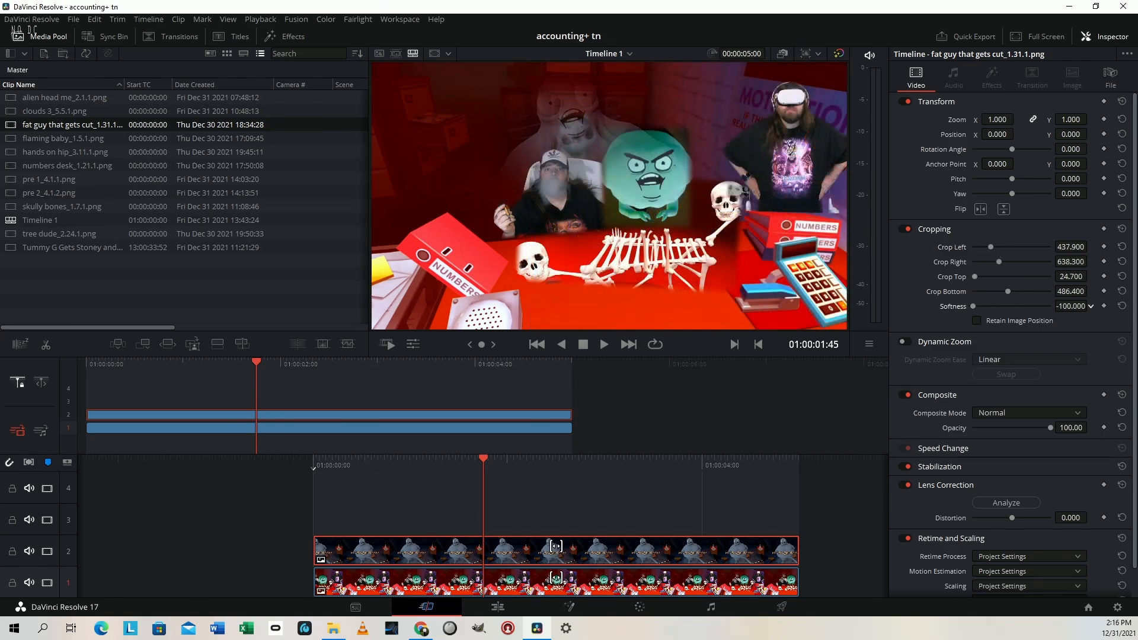
left_click_drag(1070, 307, 1103, 307)
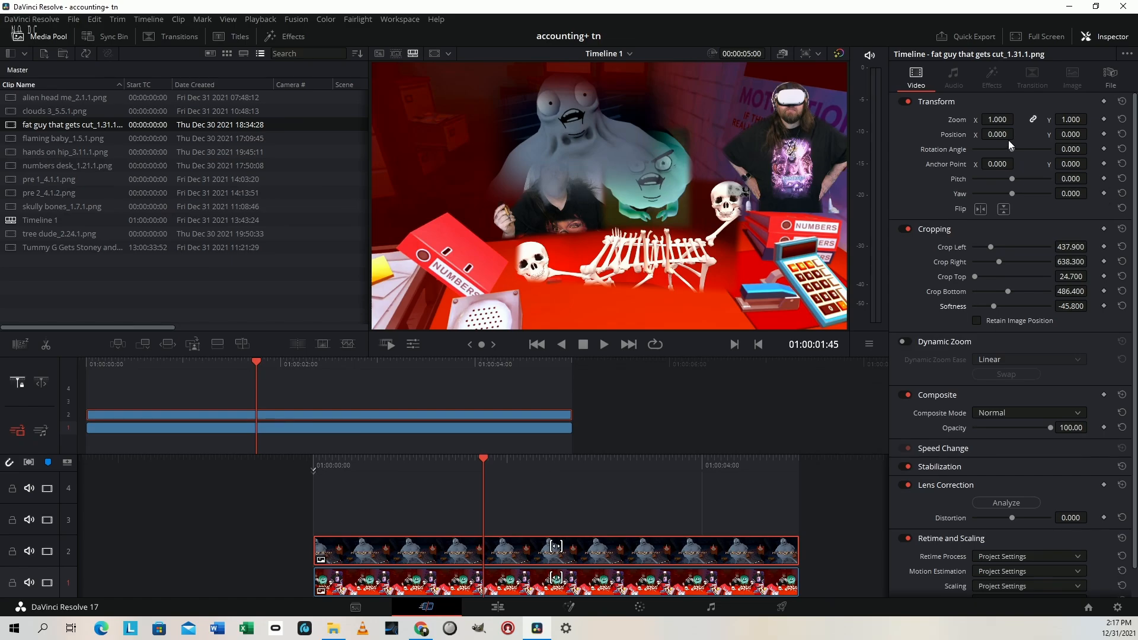
Scale the fat guy clip to zoom 0.740 and place it at position X -656, Y 200
mouse_move(996, 133)
left_mouse_down()
mouse_move(937, 132)
mouse_move(1020, 134)
mouse_move(999, 132)
left_mouse_up()
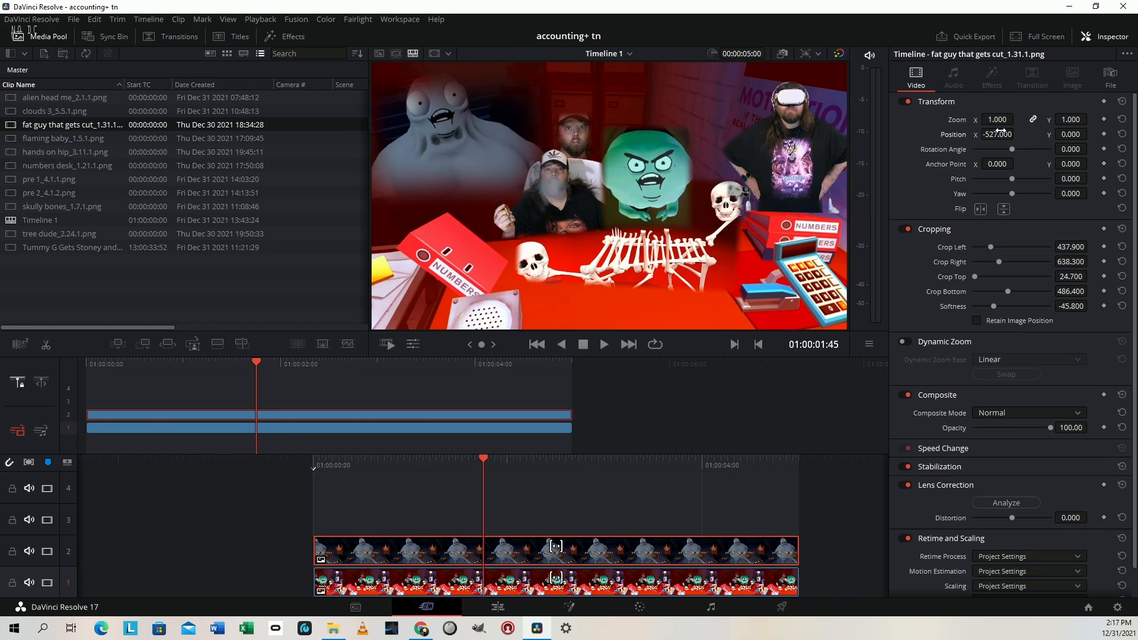
mouse_move(1076, 119)
left_mouse_down()
mouse_move(1091, 119)
mouse_move(1076, 119)
left_mouse_up()
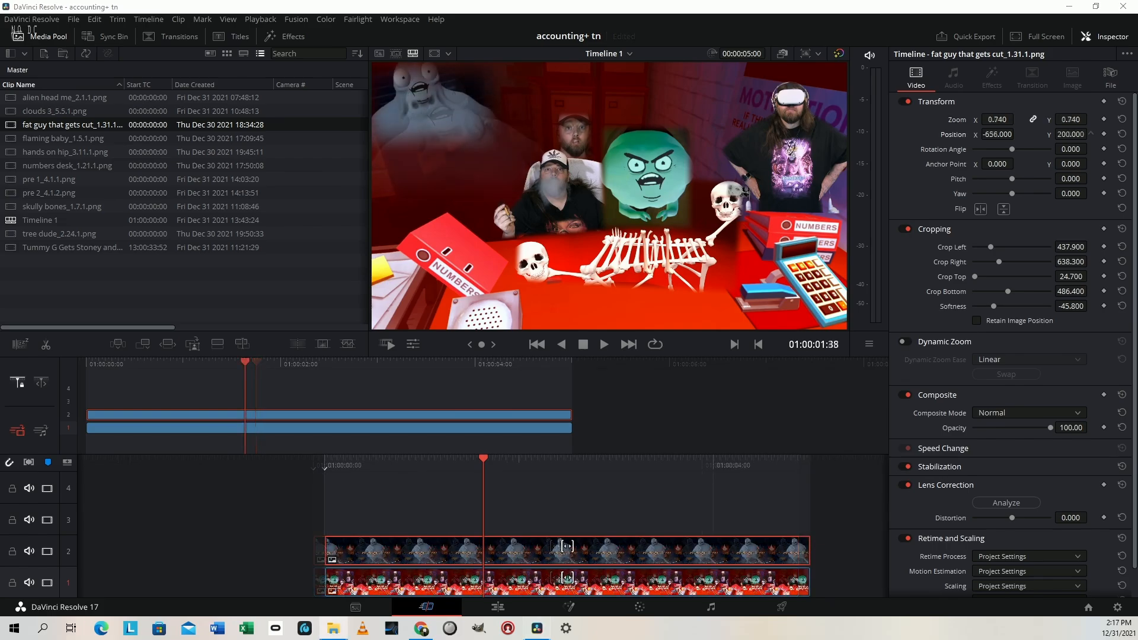
Add the "dead lawyer" still on track 3 and crop it 611.6 left, 896 right and 832.7 top, with softness -13.6
left_click_drag(185, 581, 435, 527)
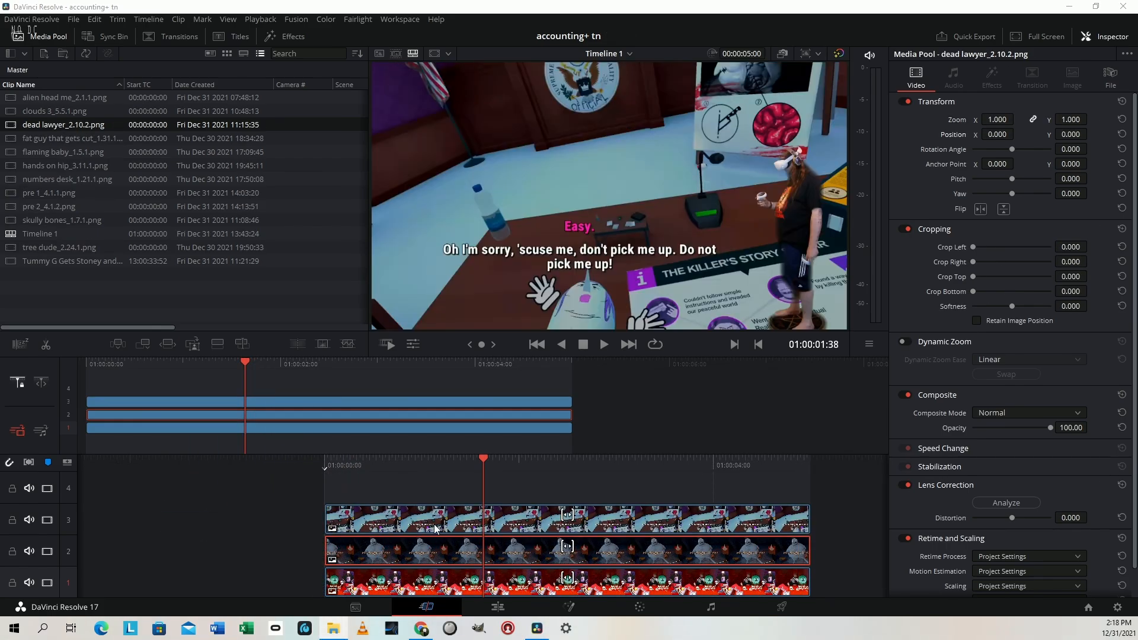
left_click(508, 513)
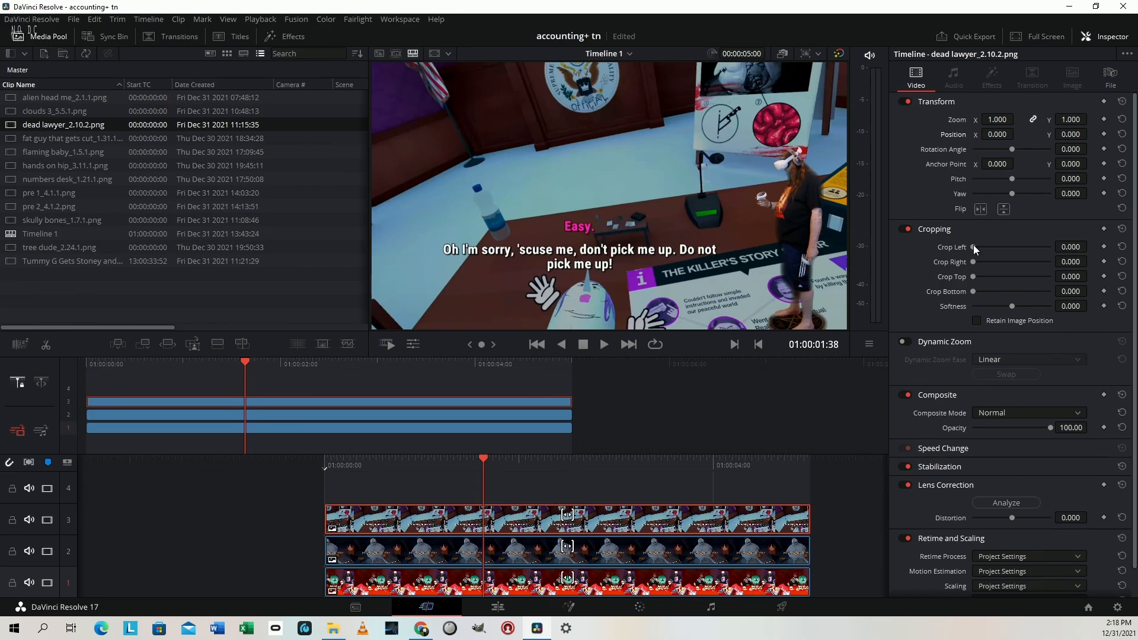
left_click_drag(975, 249, 999, 243)
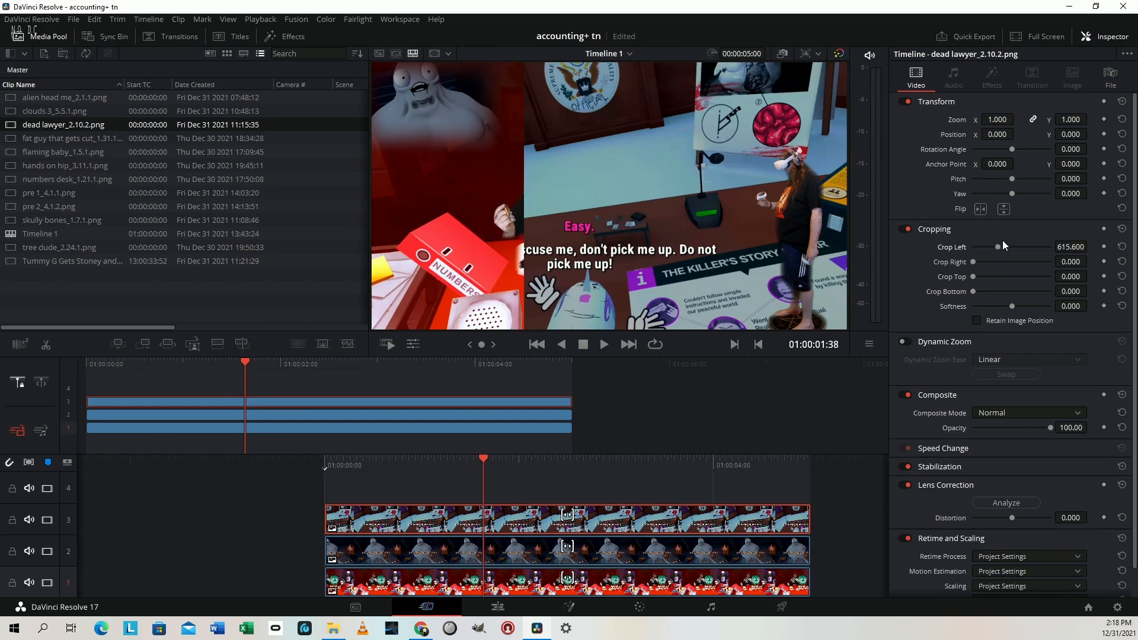
left_click_drag(1073, 245, 1069, 246)
left_click_drag(1070, 261, 1091, 261)
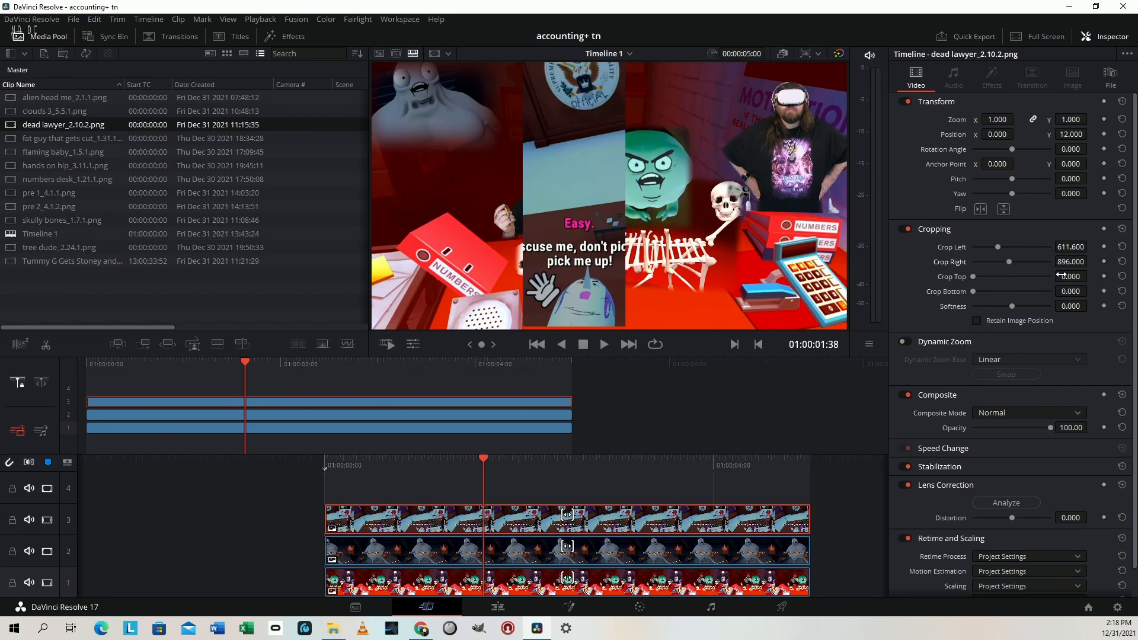
left_click_drag(973, 276, 1033, 279)
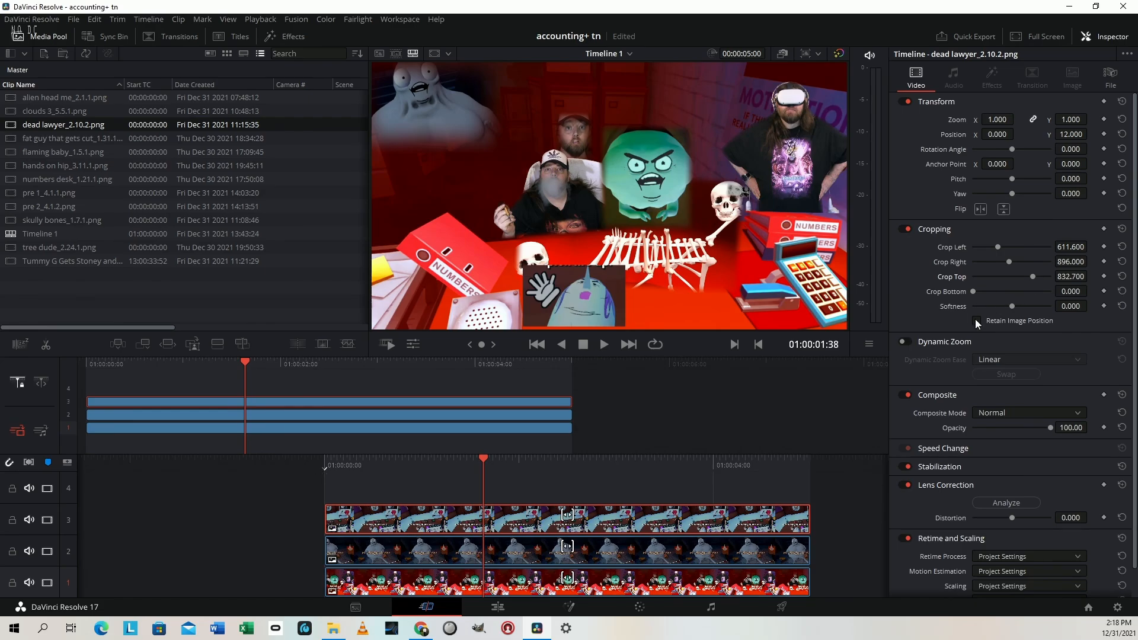
left_click_drag(1070, 306, 1037, 306)
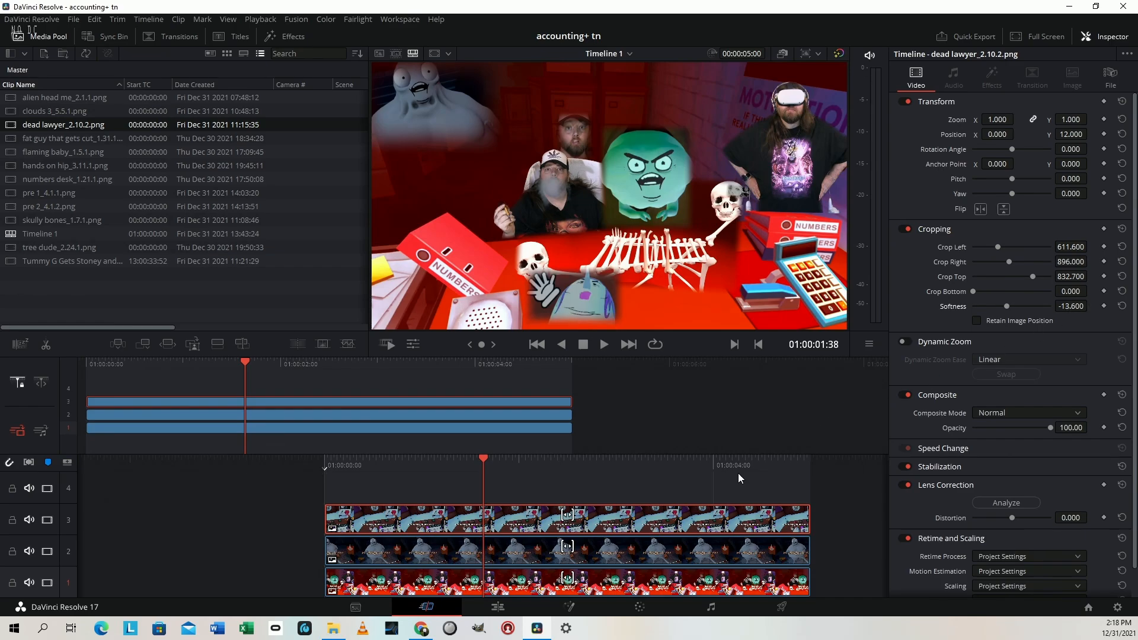
Shot match the dead lawyer clip to the "pre 2" clip on the Color page and return to the Cut page
left_click(645, 611)
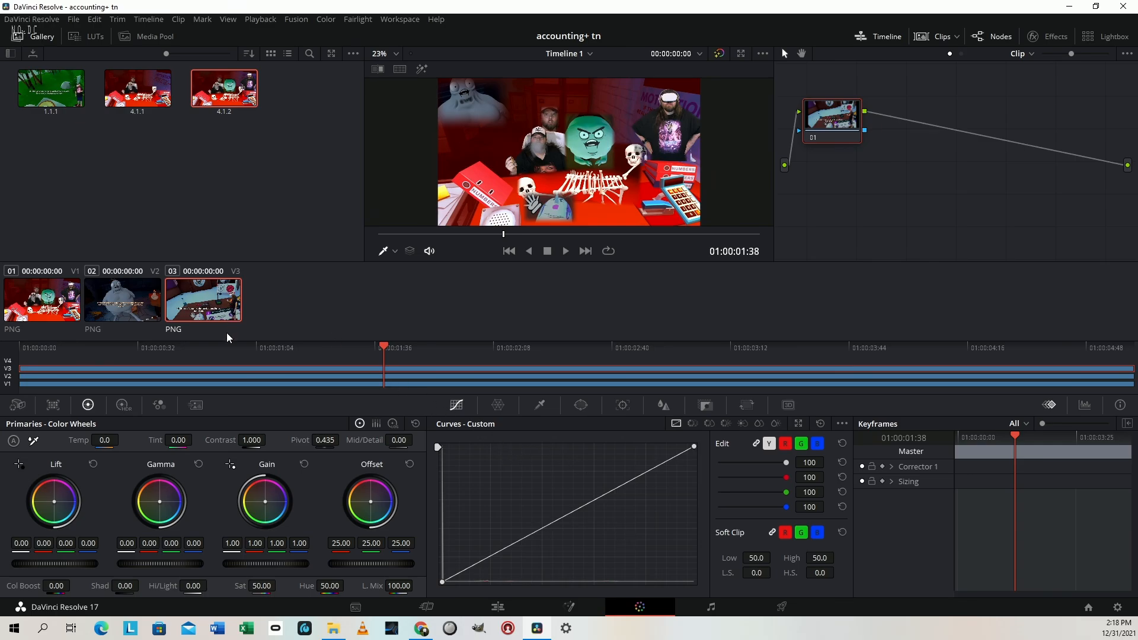
right_click(26, 314)
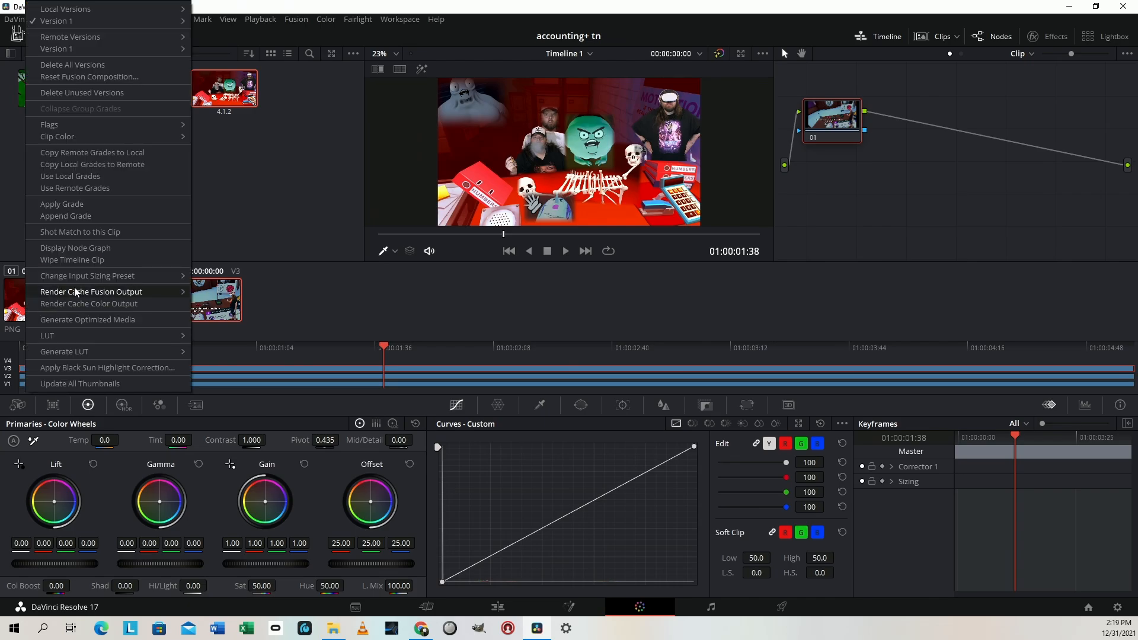
left_click(102, 232)
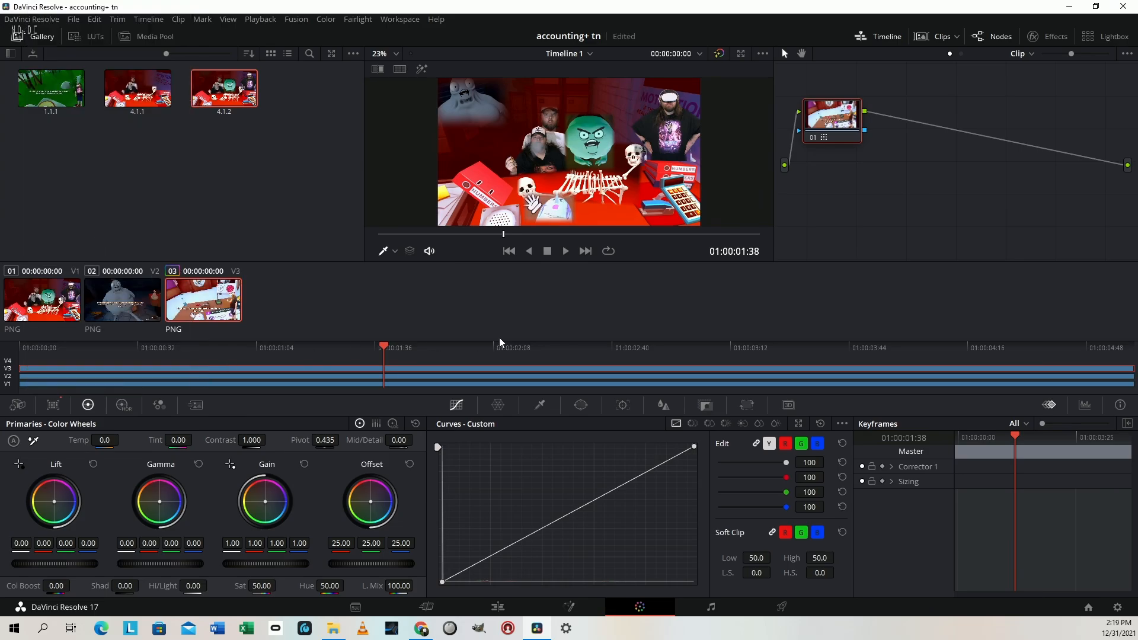
key("shift+3")
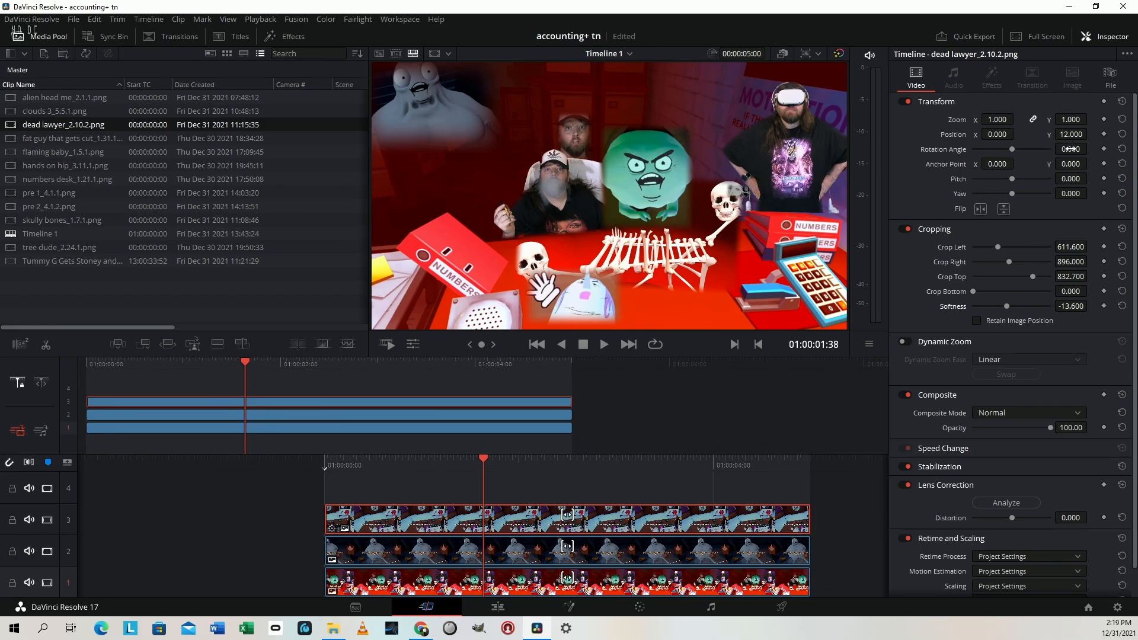
Scale the dead lawyer clip to zoom 0.470 and place it at position X 401, Y 113
left_click_drag(1075, 135, 1091, 134)
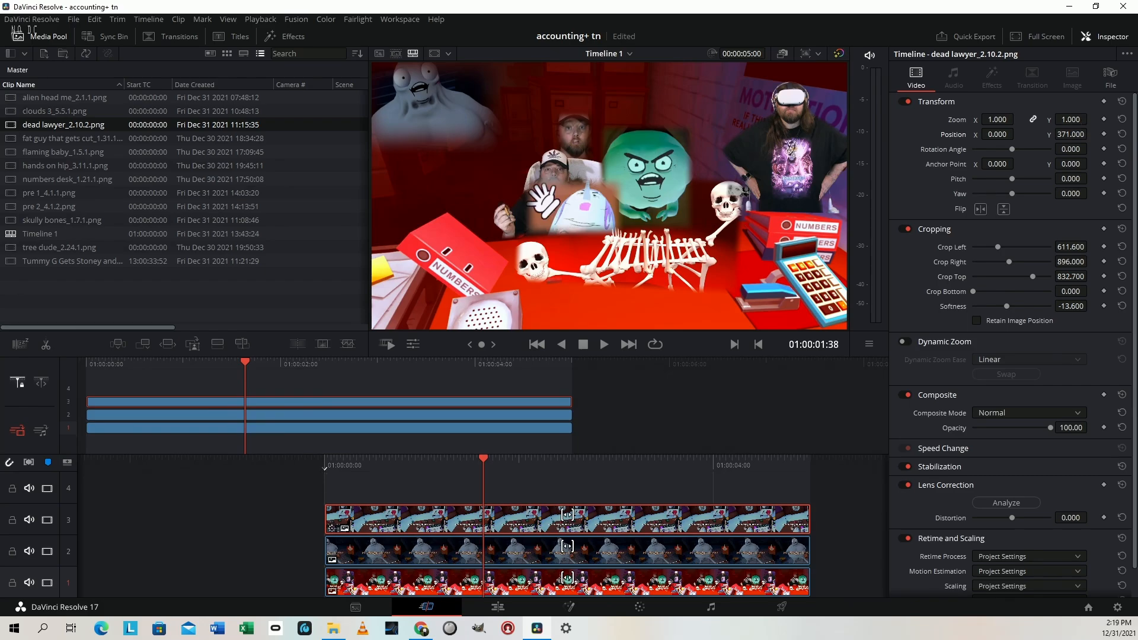
left_click_drag(1090, 119, 1028, 136)
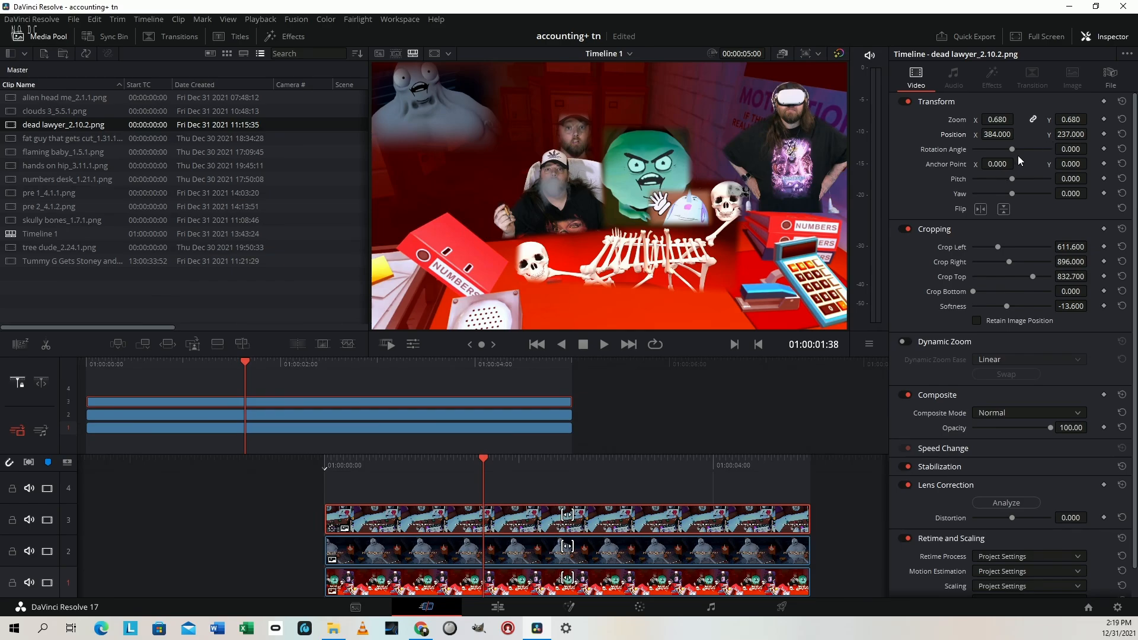
left_click_drag(1079, 120, 1017, 134)
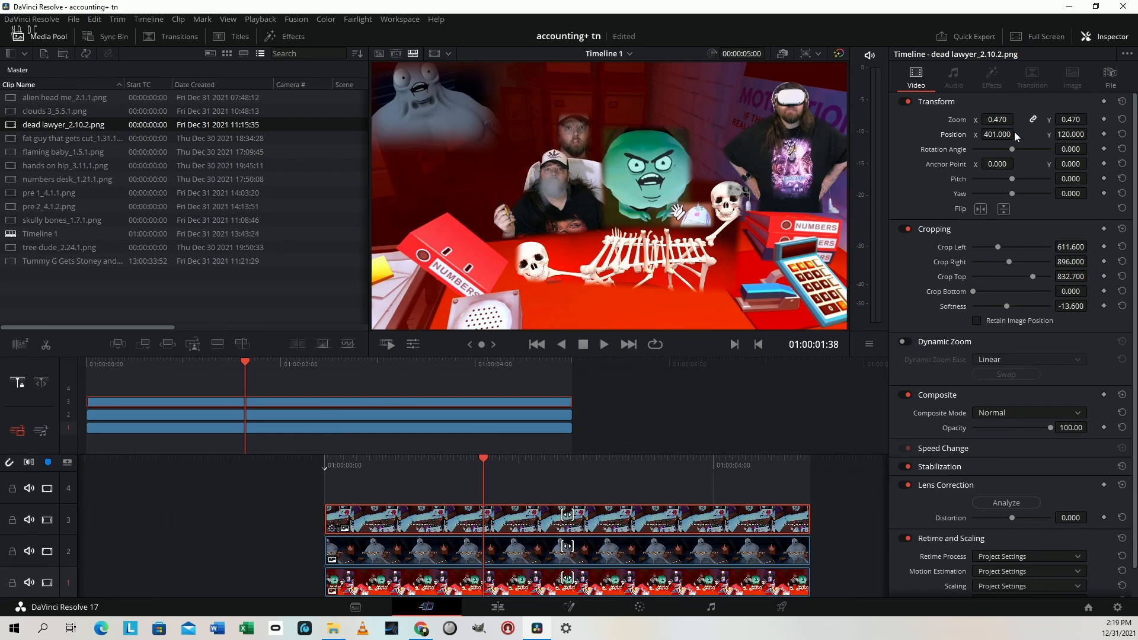
left_click_drag(1078, 133, 1090, 133)
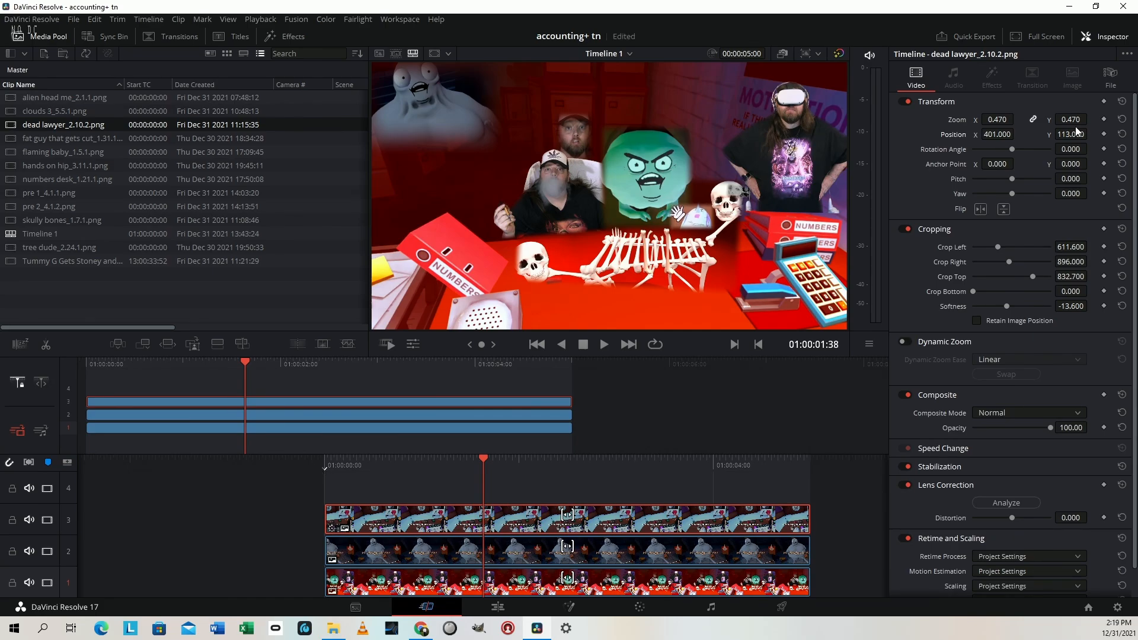
Set the dead lawyer clip's crop softness to -28.4 and review the composite in full screen
left_click_drag(1073, 305, 1091, 305)
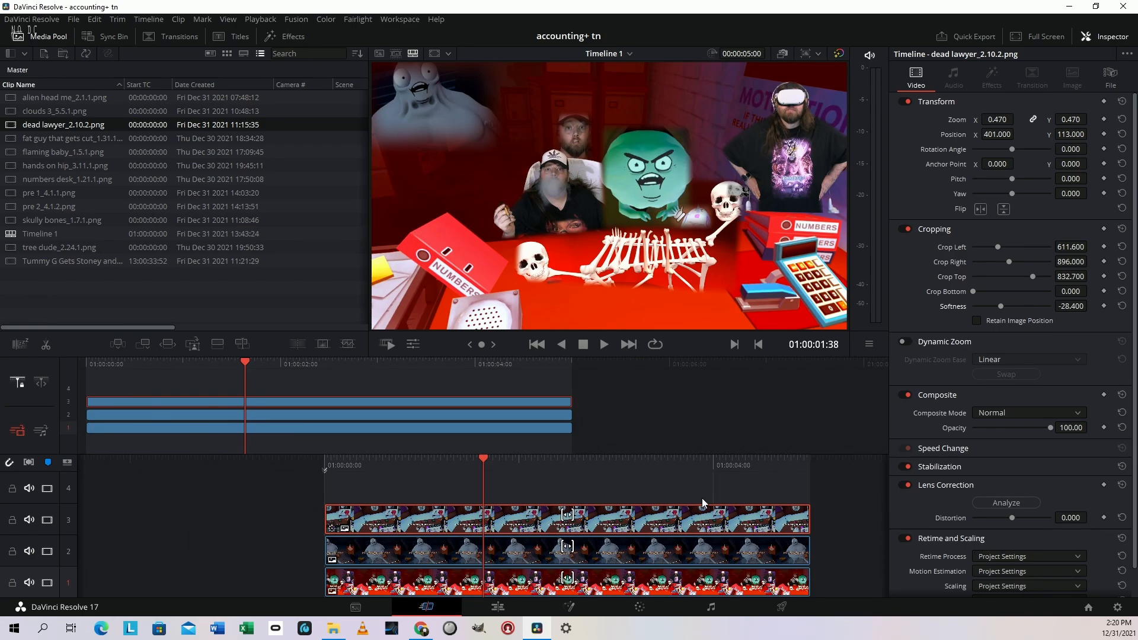
key("ctrl+f")
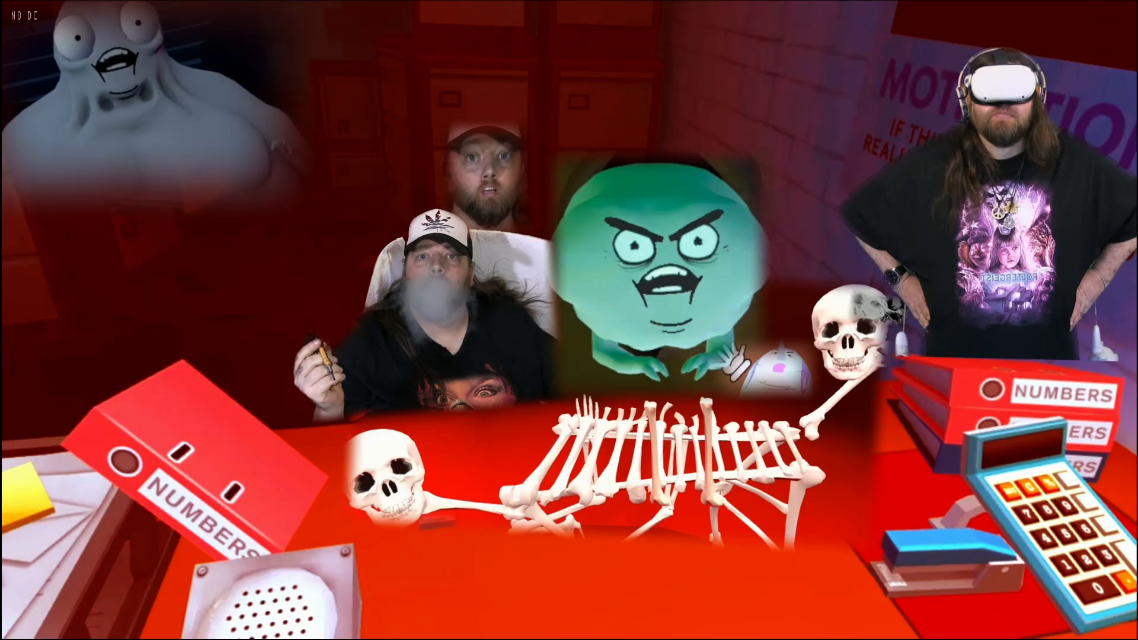
key("Escape")
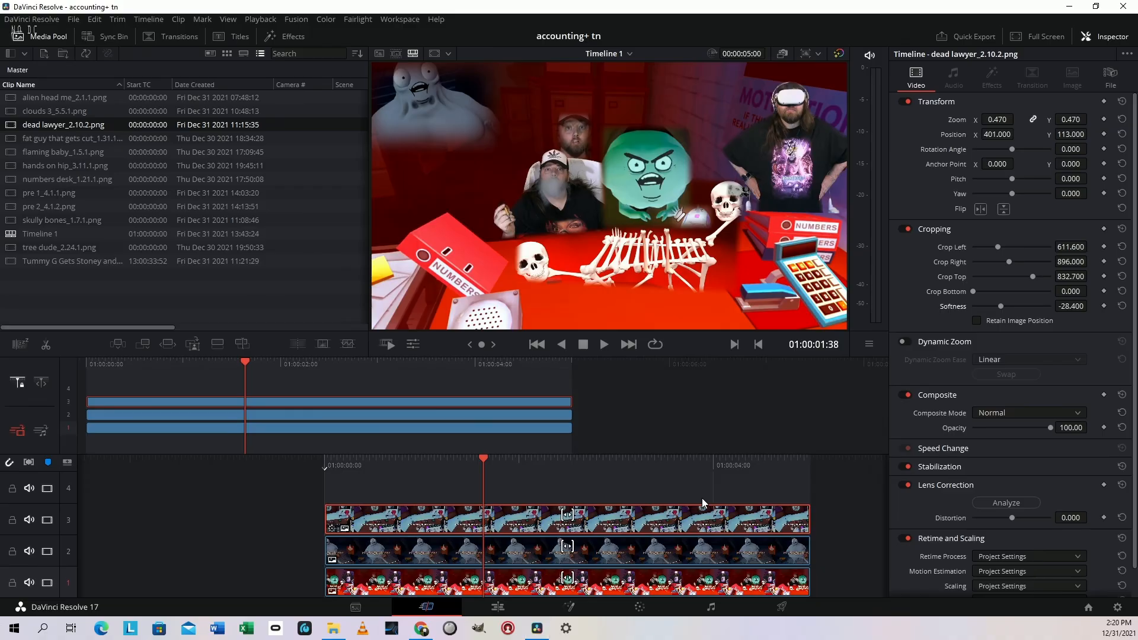
Shift the dead lawyer clip's lift toward red on the Color page to R 0.47, G -0.13, B -0.08, and return to the Cut page
left_click(639, 607)
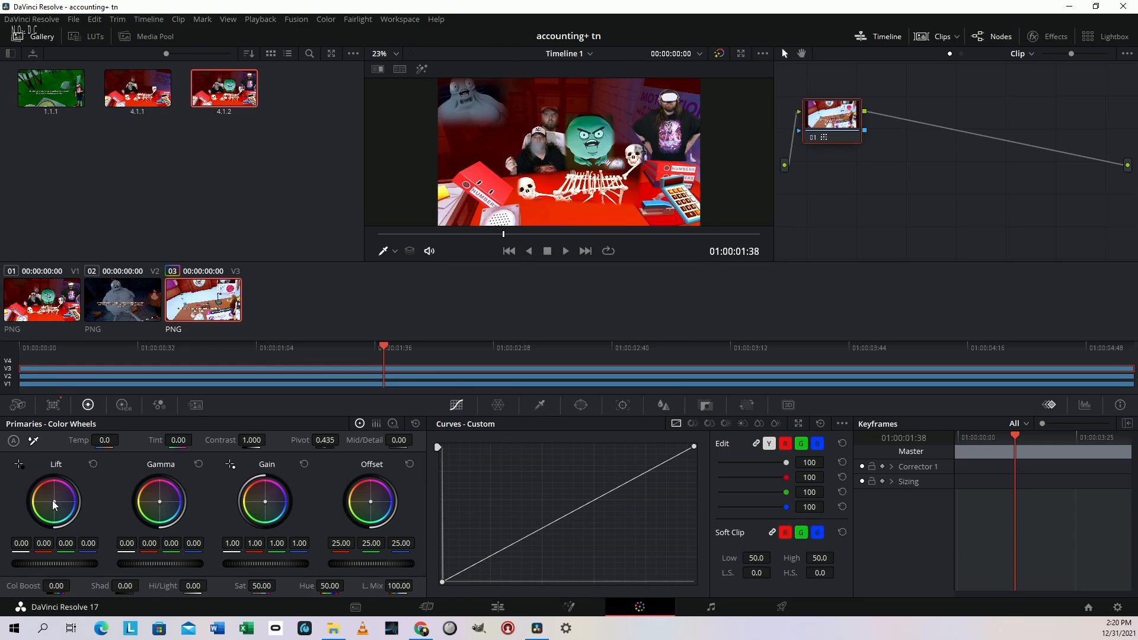
left_click_drag(54, 505, 54, 496)
left_click_drag(59, 486, 63, 488)
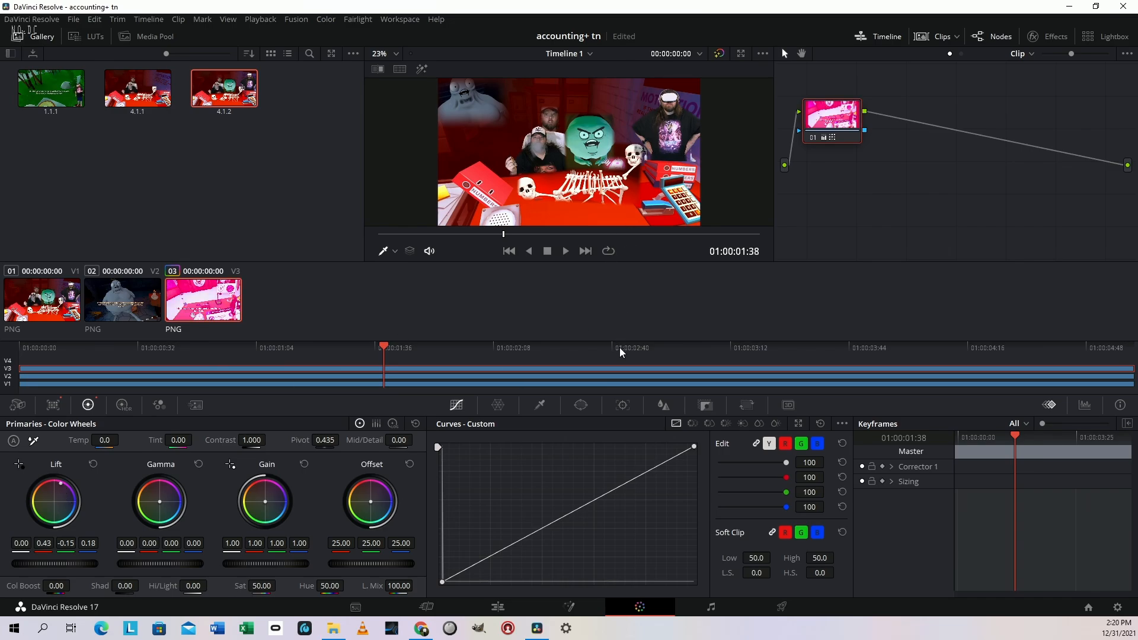
left_click(737, 54)
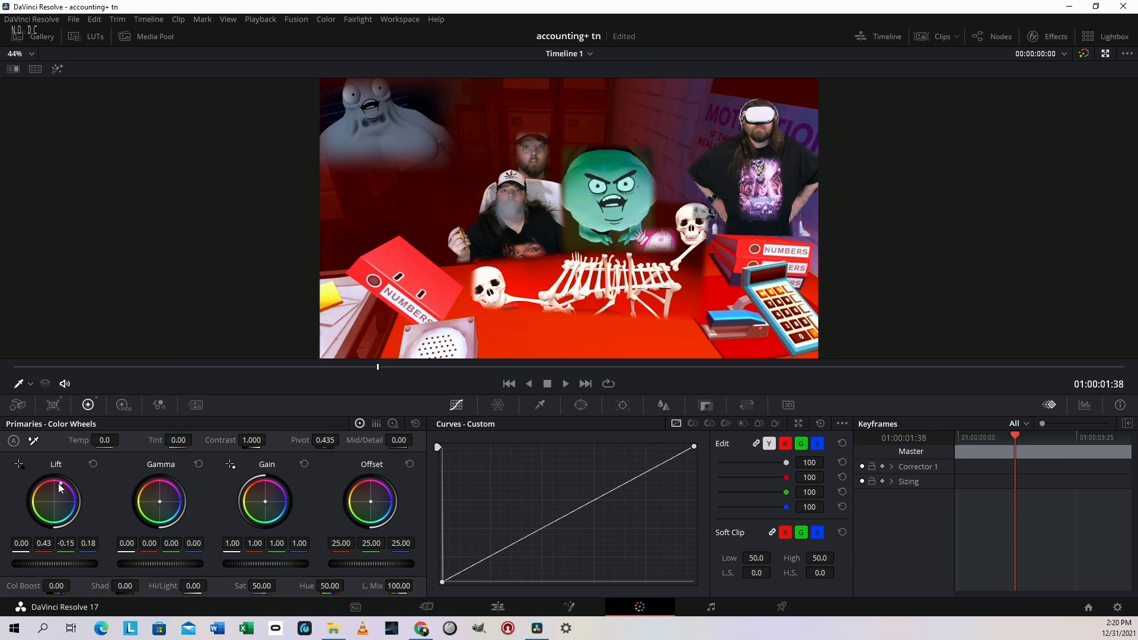
left_click_drag(59, 483, 52, 488)
key("shift+4")
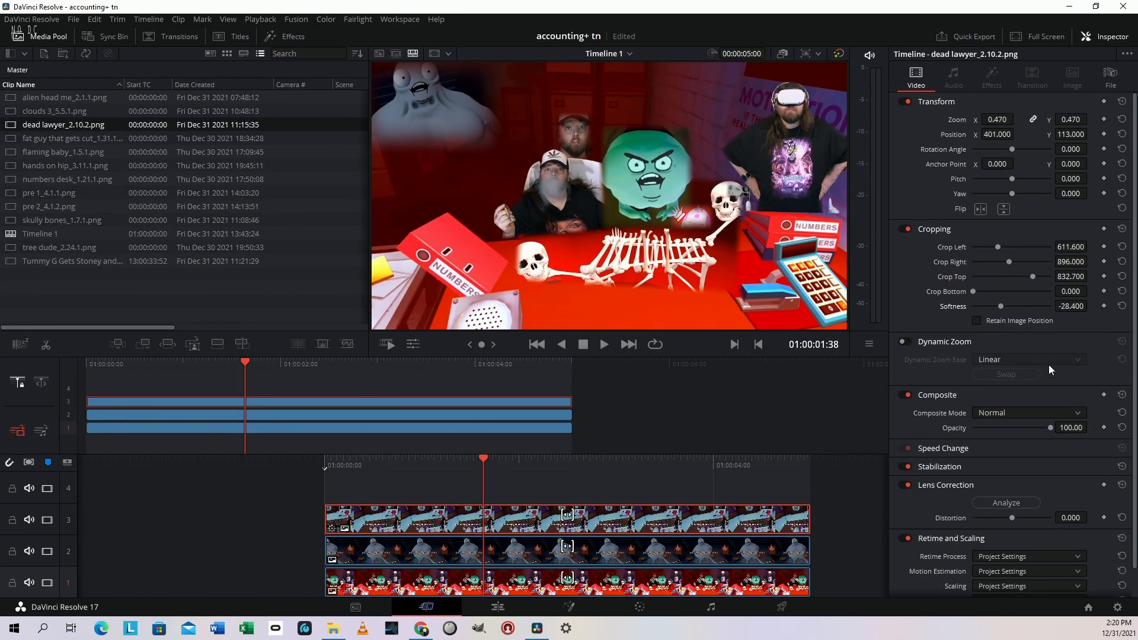
Rotate the dead lawyer clip to 4.0, crop its left side to 731.6, scale it to zoom 0.710 and reposition it
left_click_drag(1067, 135, 1024, 153)
mouse_move(1064, 244)
left_mouse_down()
mouse_move(1090, 245)
mouse_move(1081, 246)
left_mouse_up()
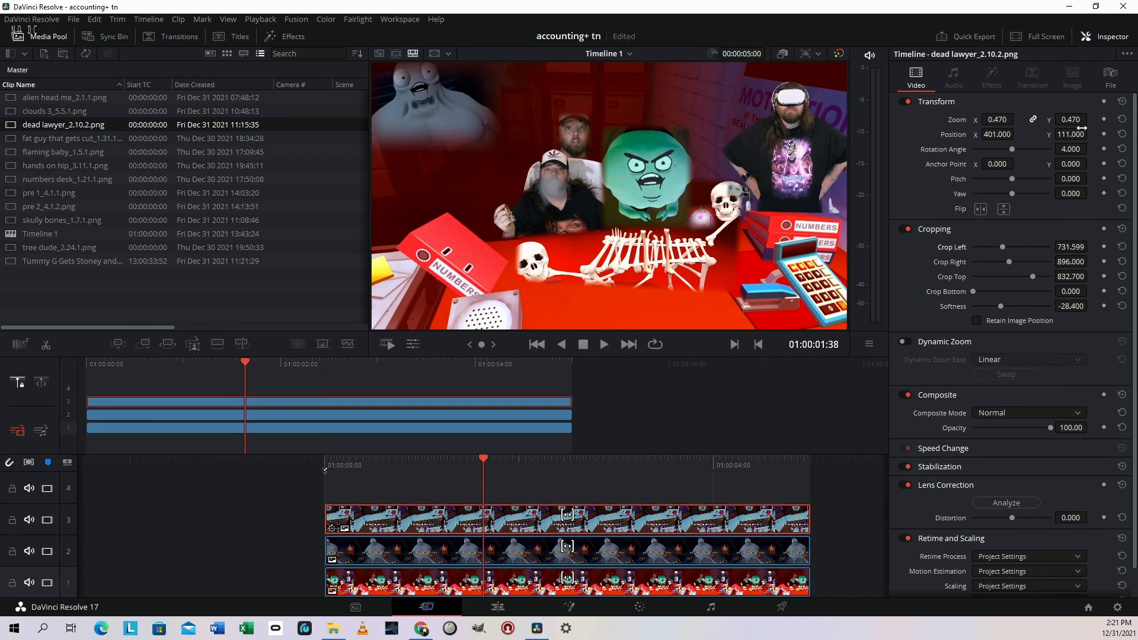
left_click_drag(1072, 119, 1076, 134)
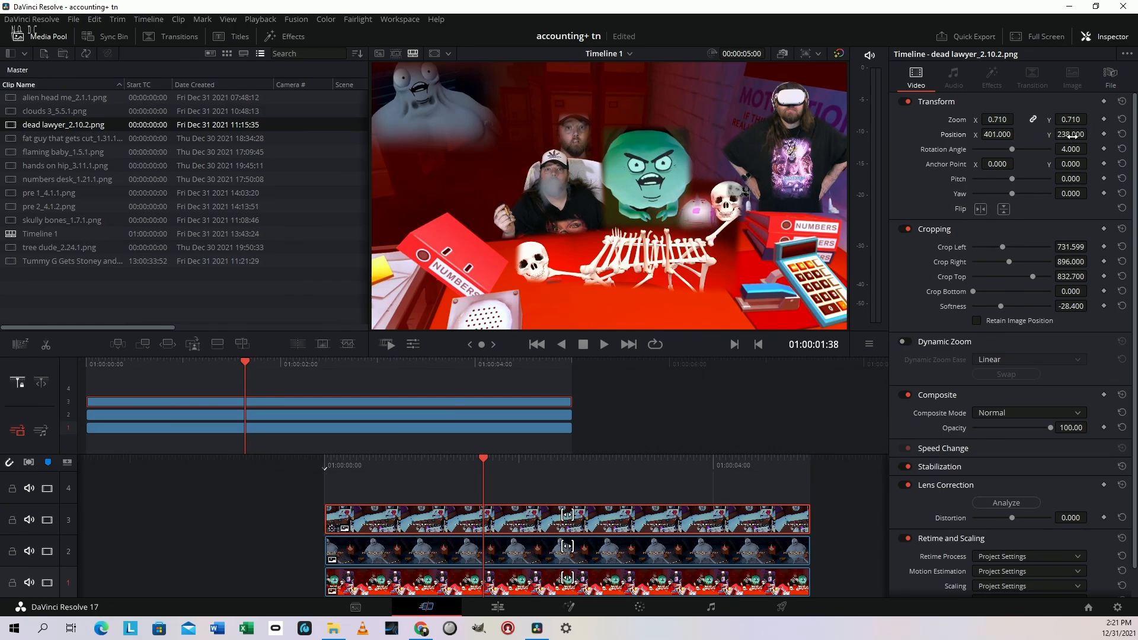
left_click_drag(1000, 130, 997, 130)
Shot match the "fat guy that gets cut" clip on track 2 to the dead lawyer clip on the Color page
left_click(607, 562)
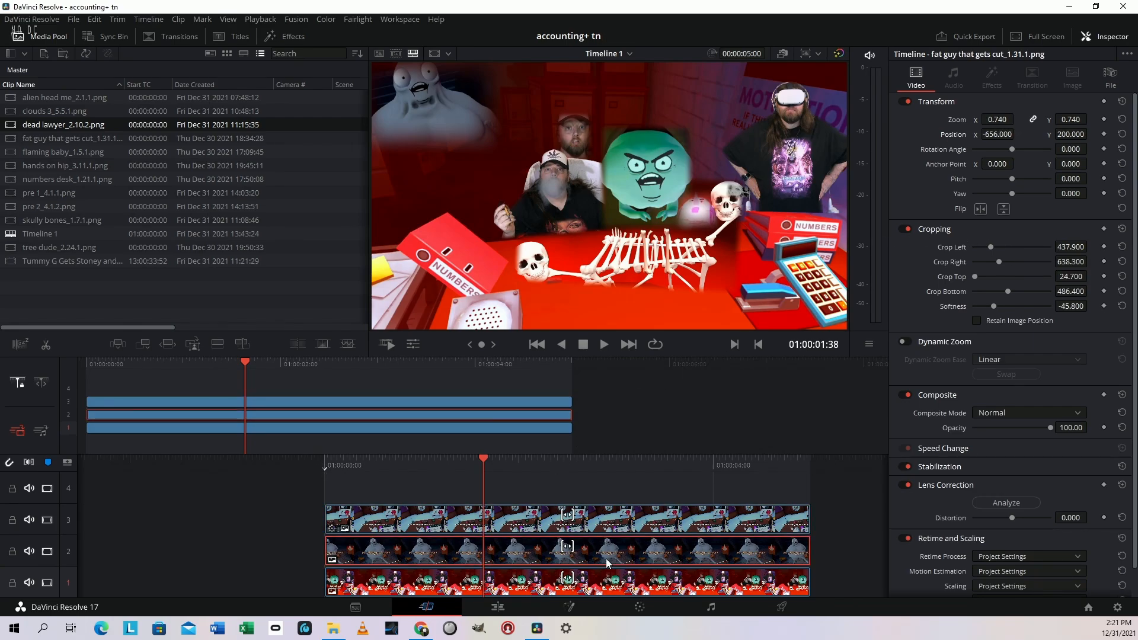
left_click(639, 607)
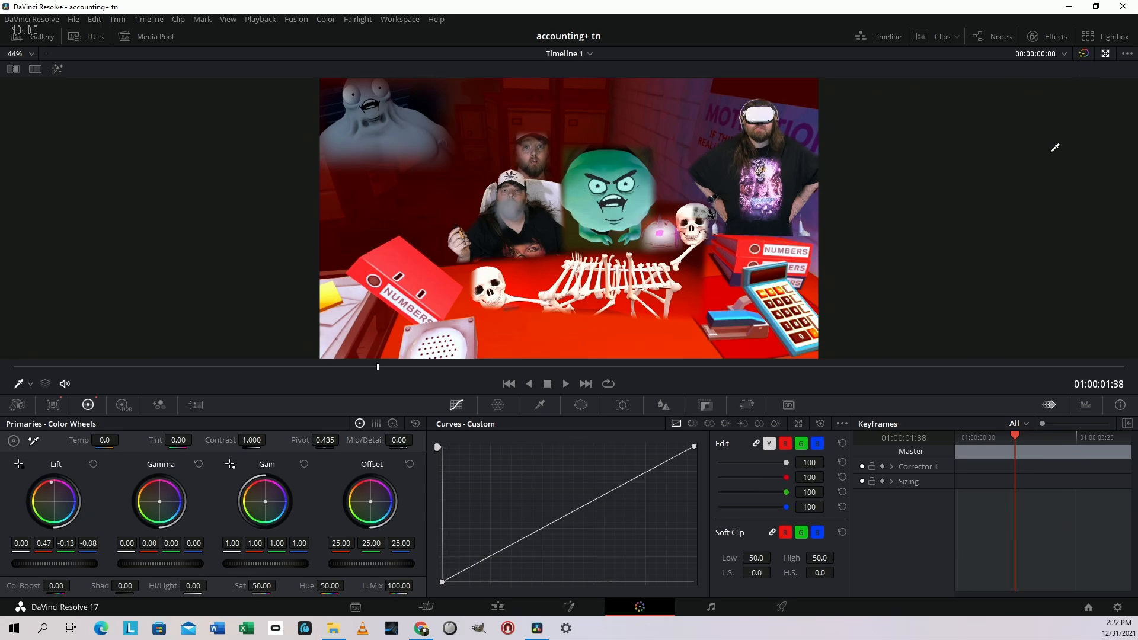
left_click(1106, 54)
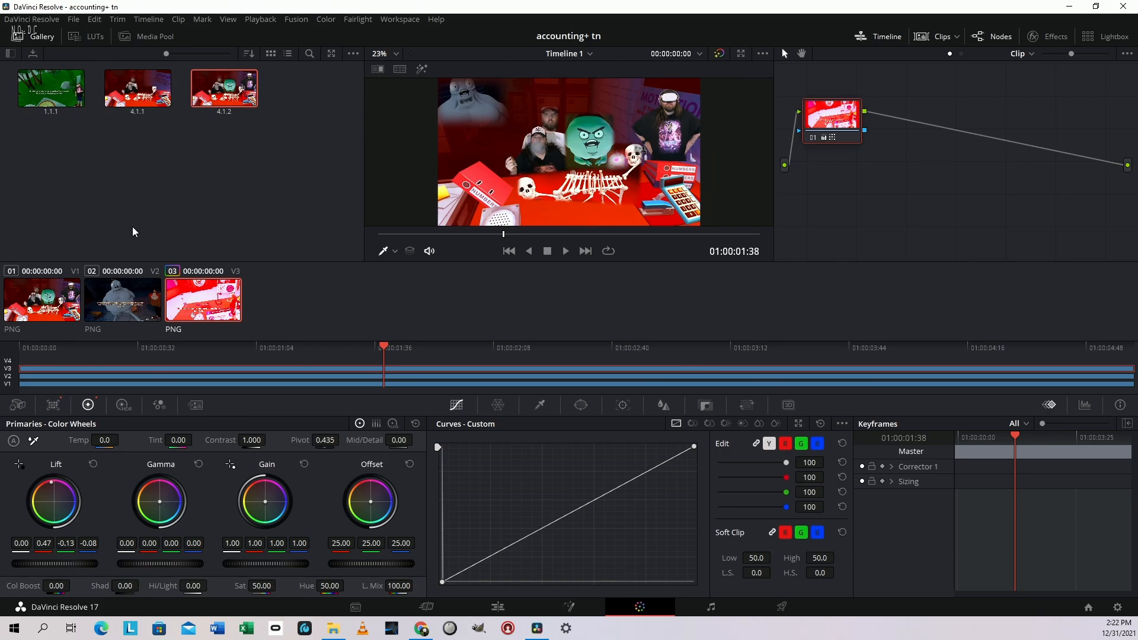
left_click(129, 305)
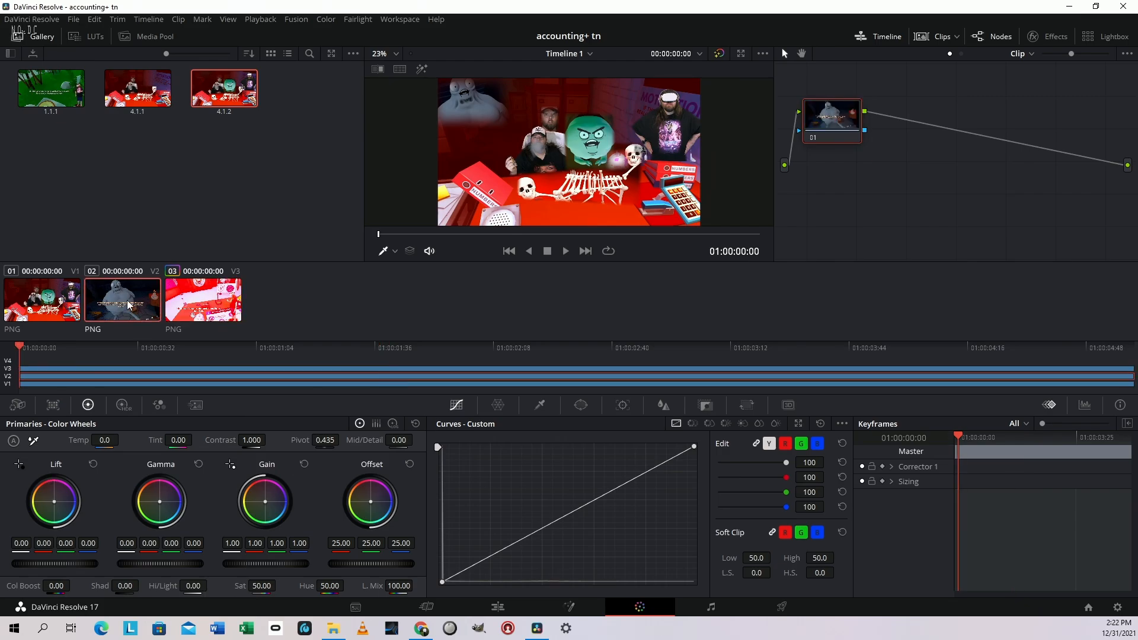
right_click(213, 307)
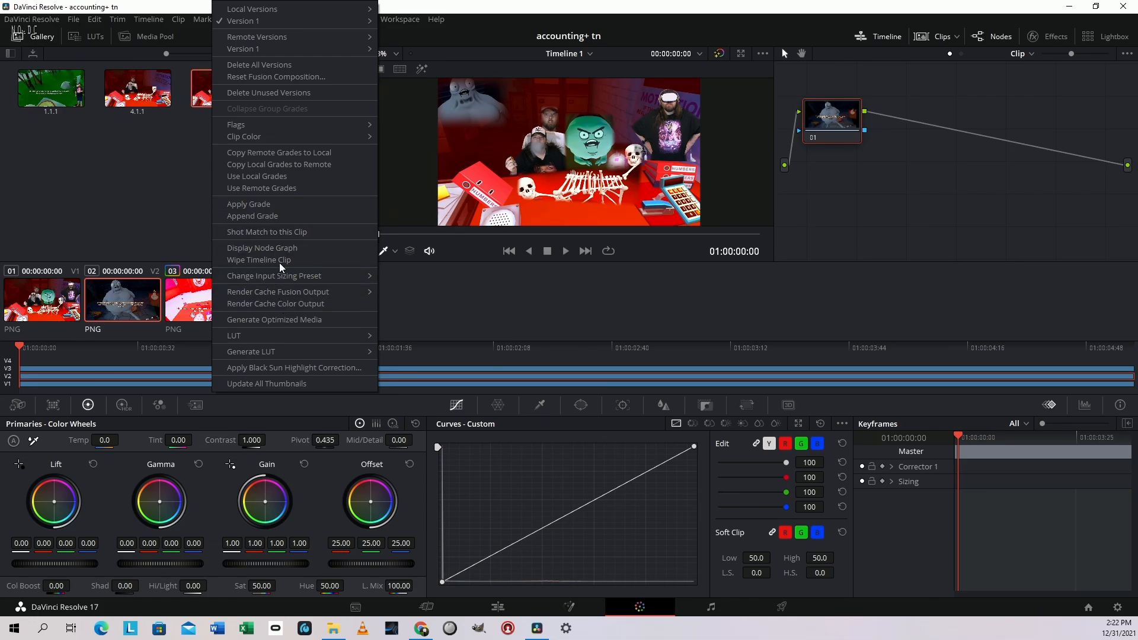
left_click(277, 232)
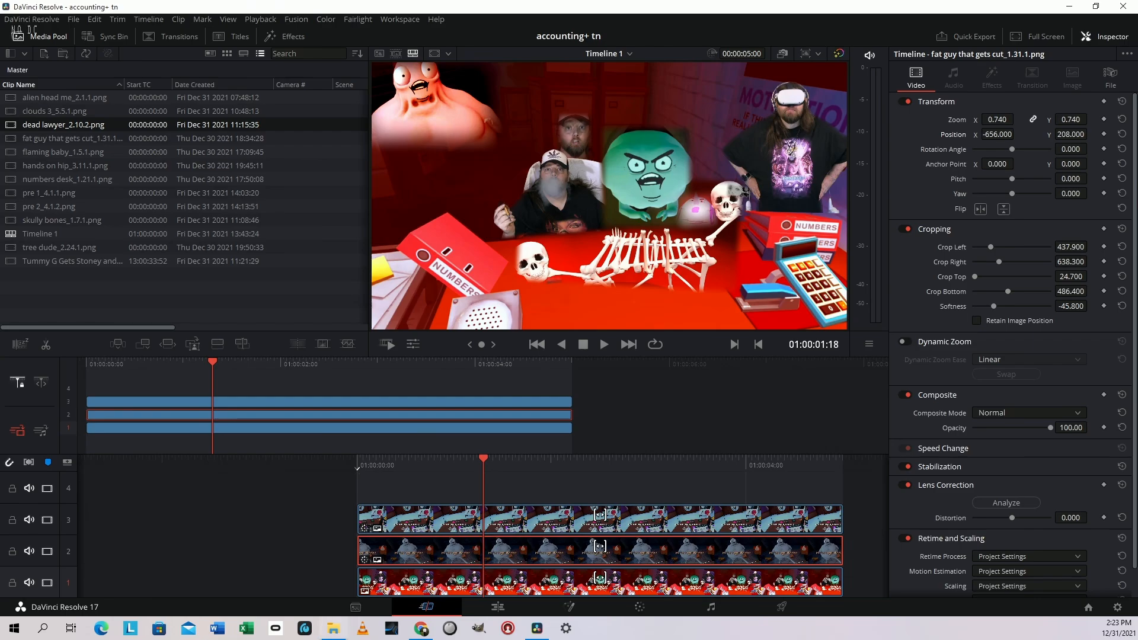
Add the "mom" still on track 4 and crop it 313 left, 806.1 right, 387.5 top and 255.6 bottom
left_click_drag(314, 620, 371, 477)
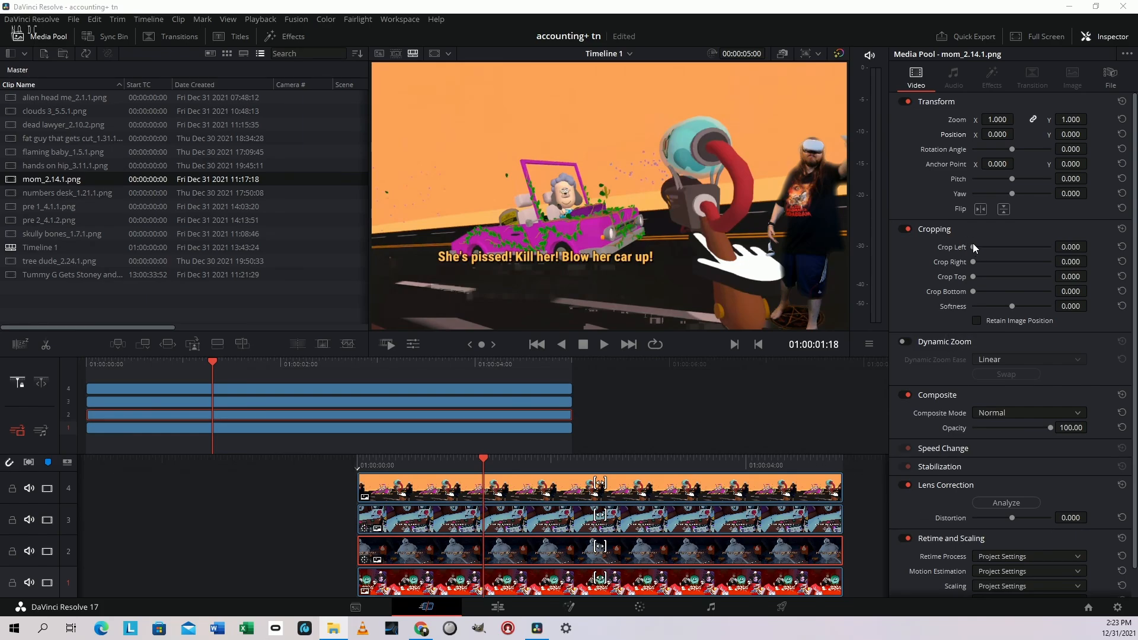
left_click_drag(973, 244, 1024, 251)
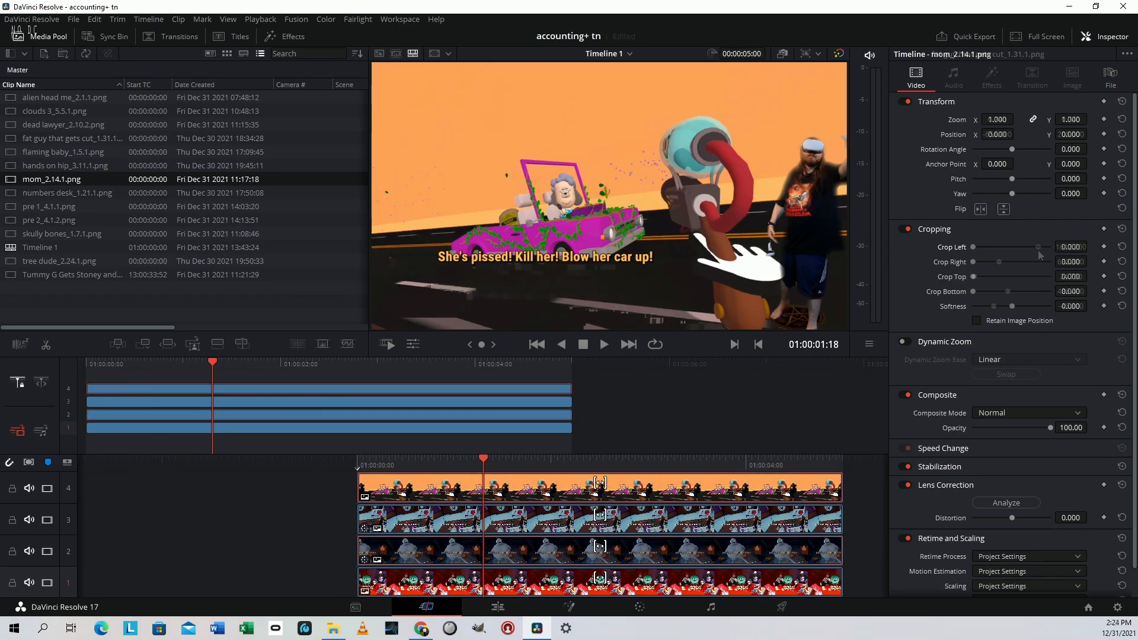
mouse_move(1068, 247)
left_mouse_down()
mouse_move(1090, 246)
mouse_move(1071, 268)
left_mouse_up()
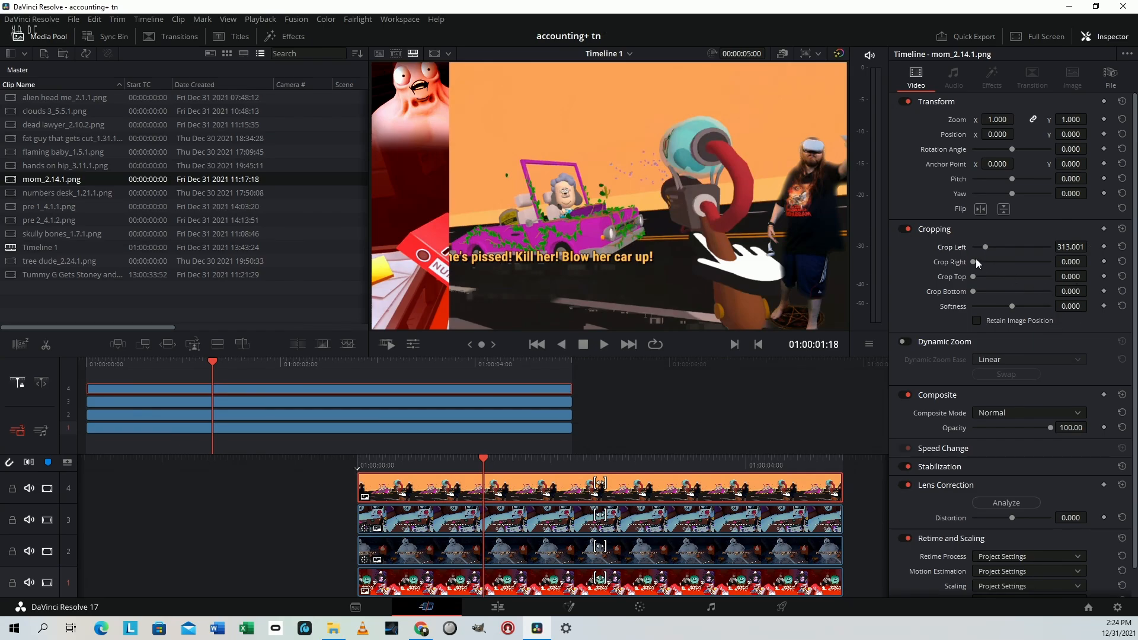
left_click_drag(973, 262, 991, 292)
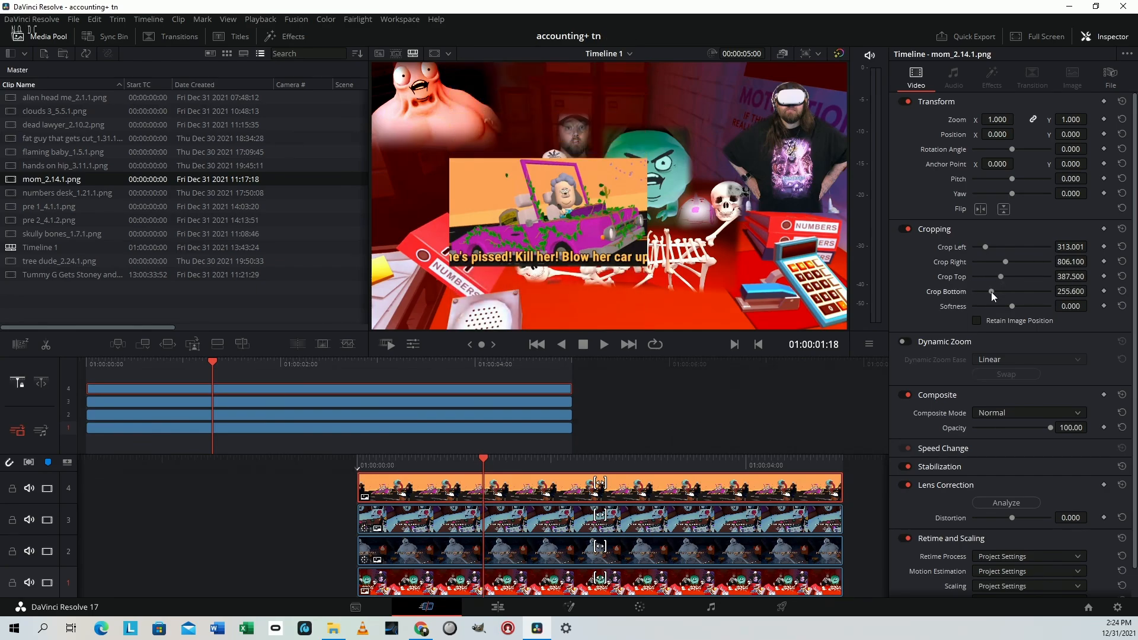
Shot match the mom clip to the dead lawyer clip on the Color page and return to the Cut page
left_click(643, 605)
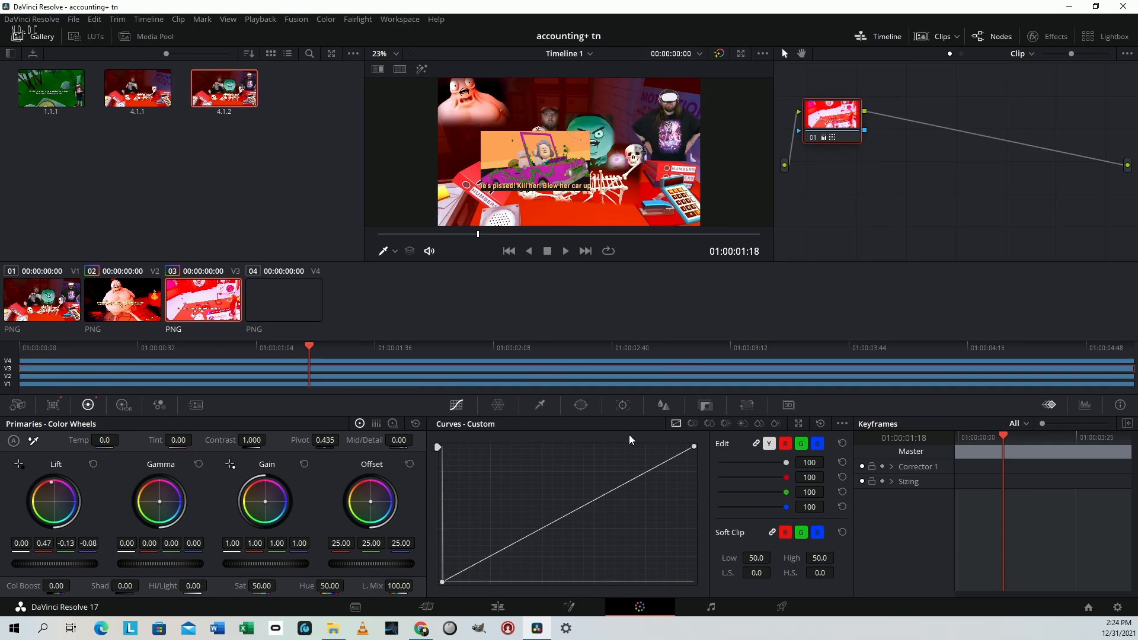
left_click(284, 305)
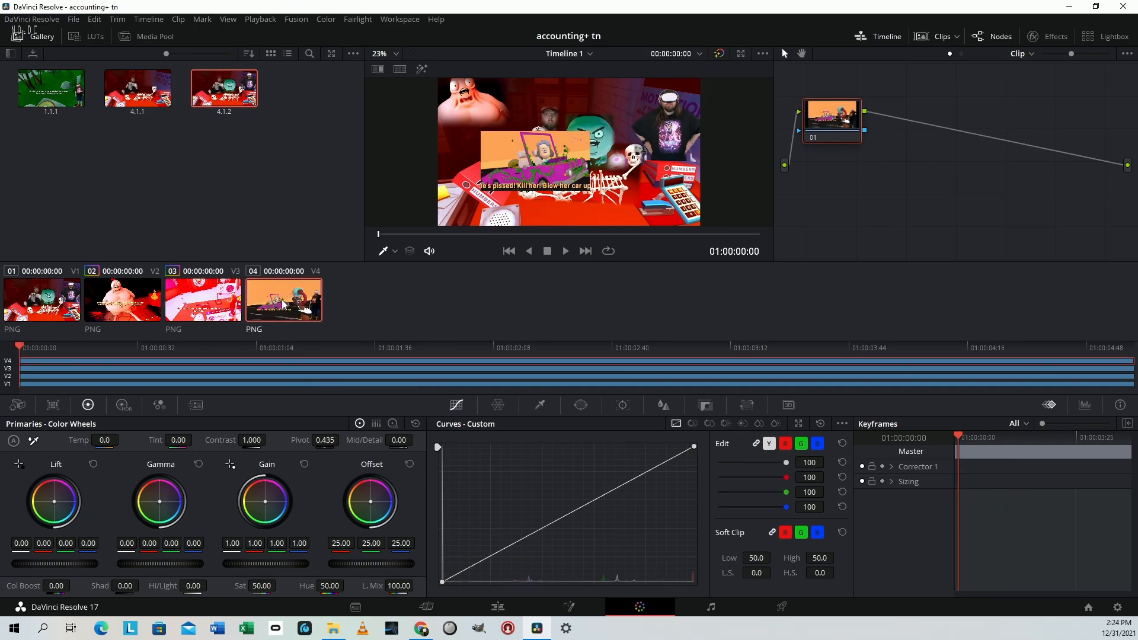
right_click(189, 305)
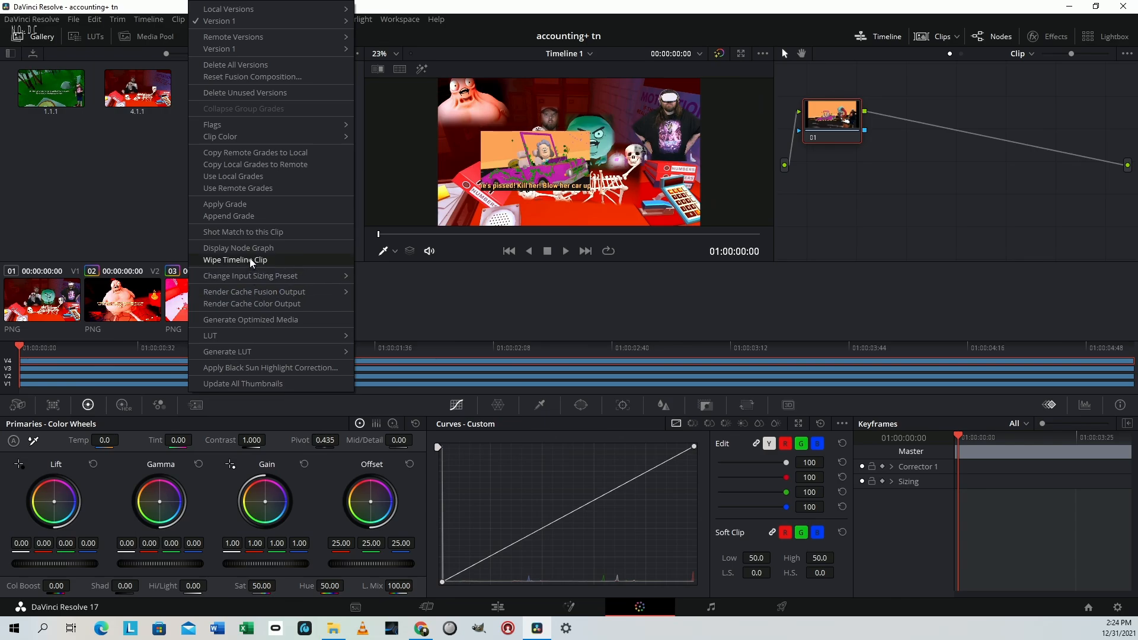
left_click(256, 233)
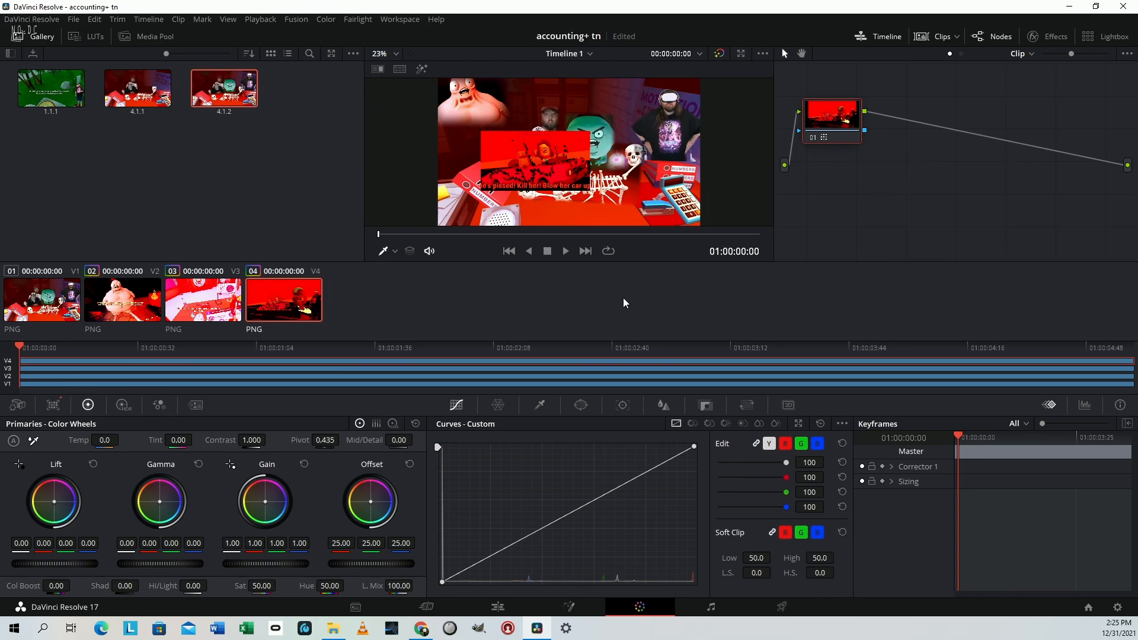
key("shift+3")
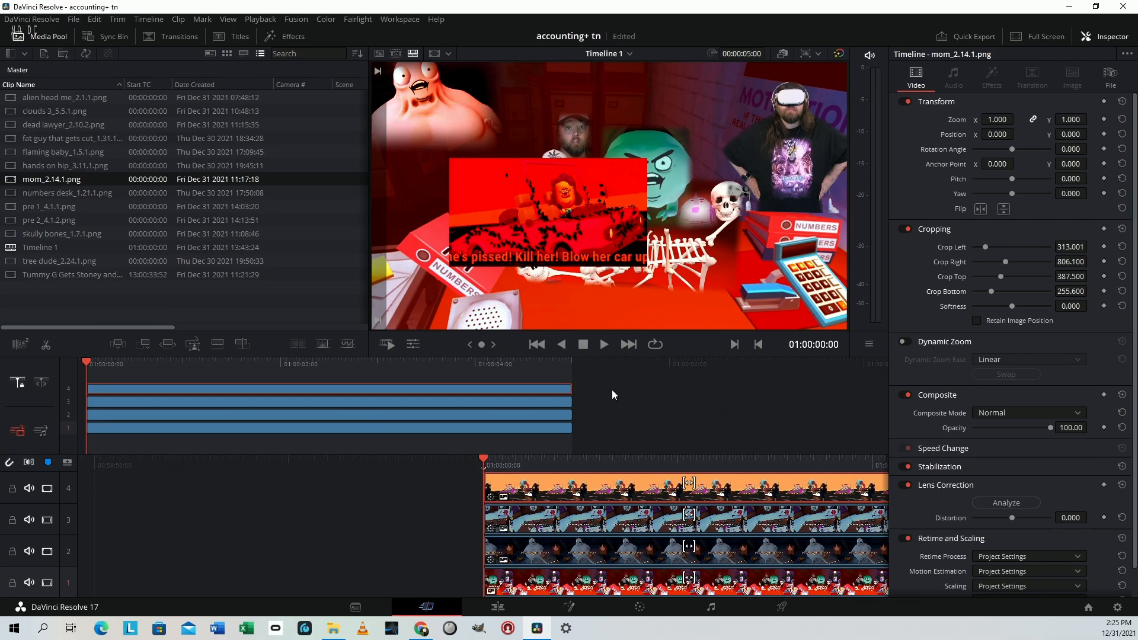
Scale the mom clip to zoom 0.630, rotate it to -1.9 and place it at position X 213, Y -393
left_click_drag(1067, 150, 1039, 120)
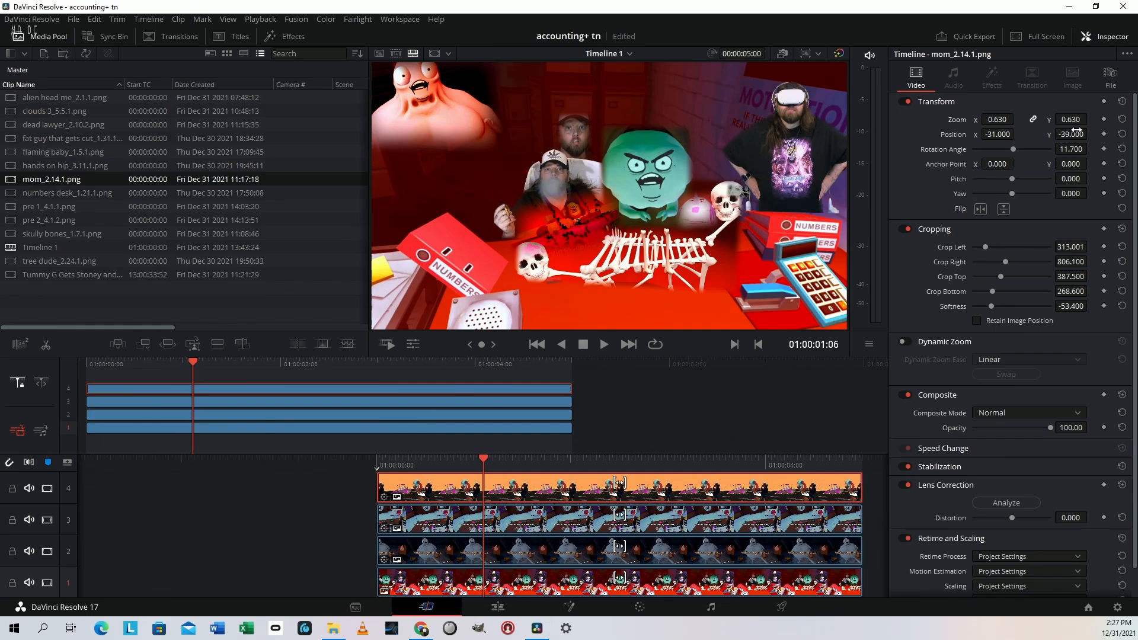
left_click_drag(1094, 134, 1090, 149)
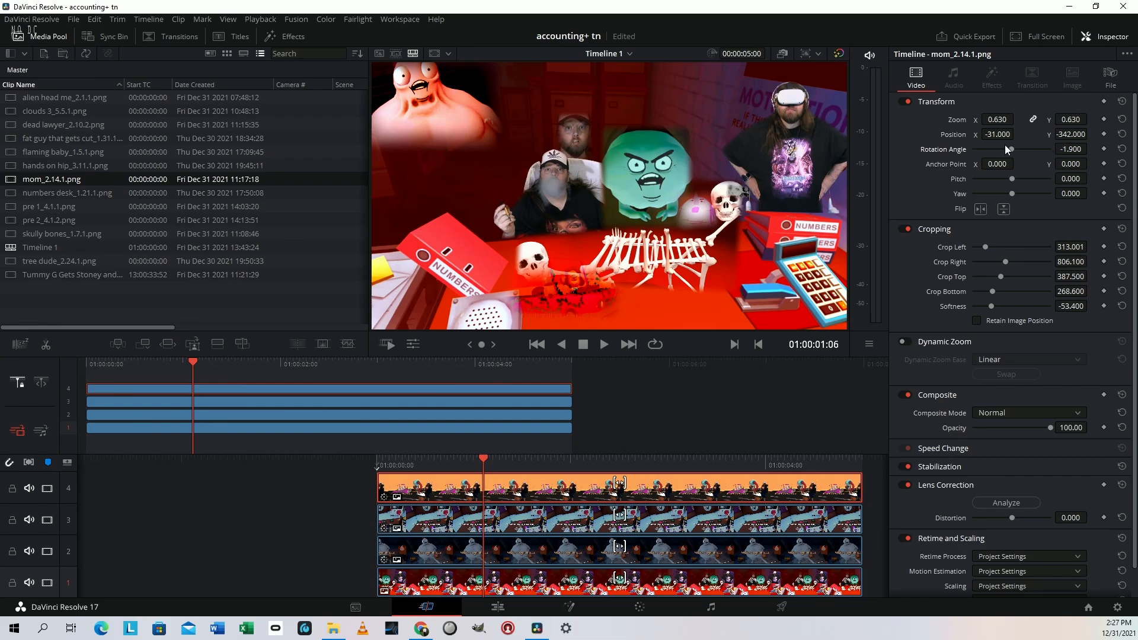
left_click_drag(1014, 135, 1091, 134)
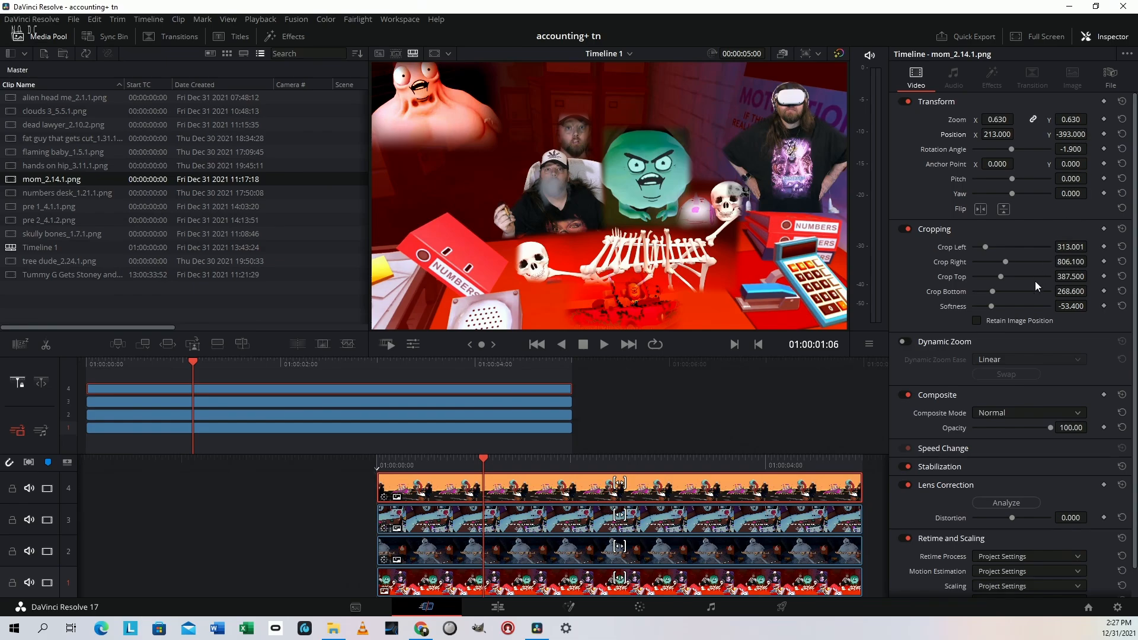
Set the mom clip's crop softness to -35.2, move it to X 279, Y about -400, and review the composite in full screen
left_click(1005, 306)
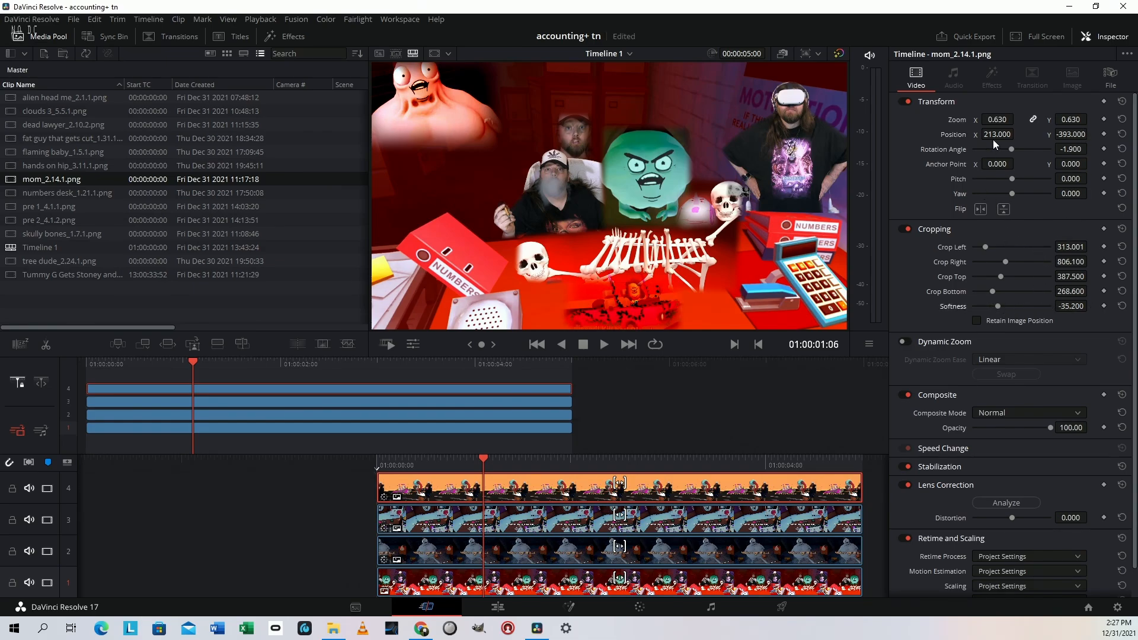
left_click_drag(997, 133, 1017, 133)
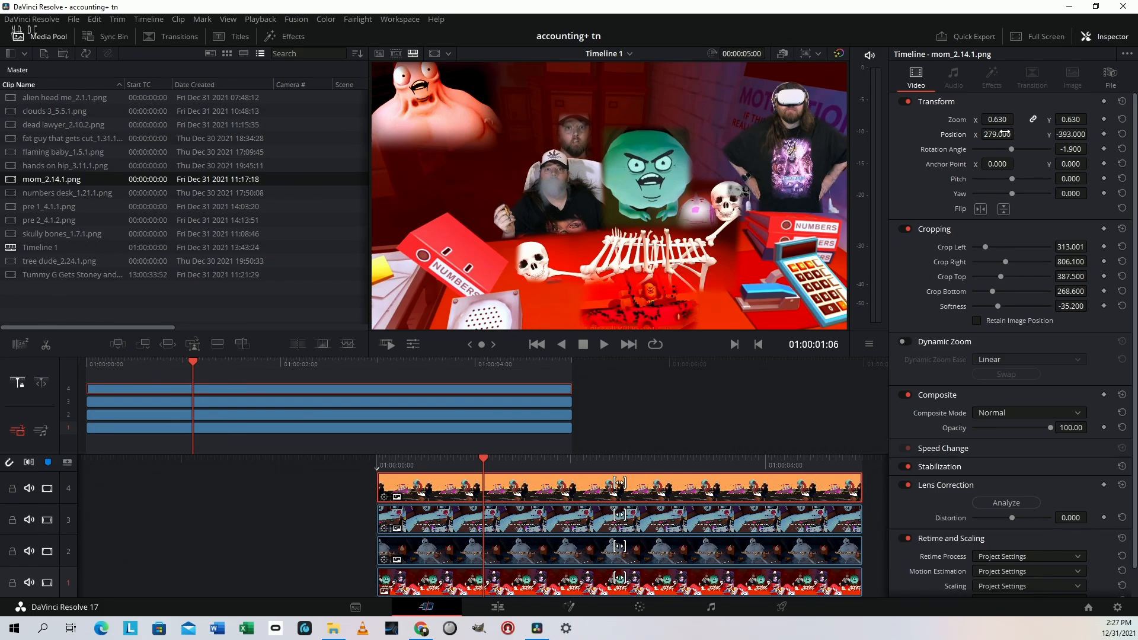
left_click_drag(1090, 134, 1090, 135)
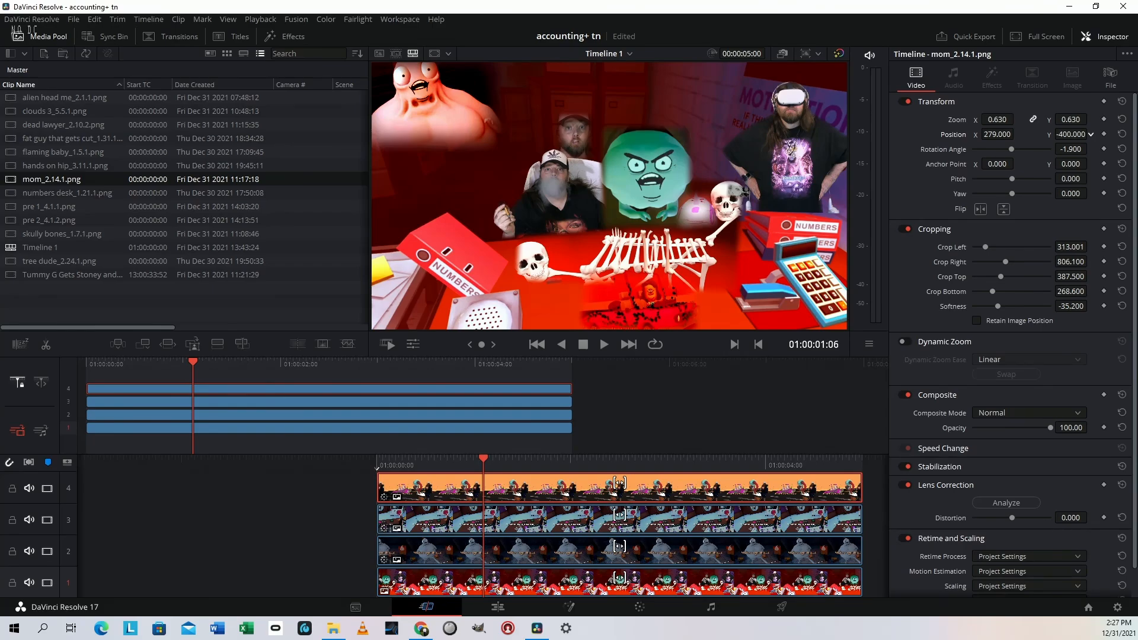
left_click_drag(1071, 134, 1007, 134)
key("p")
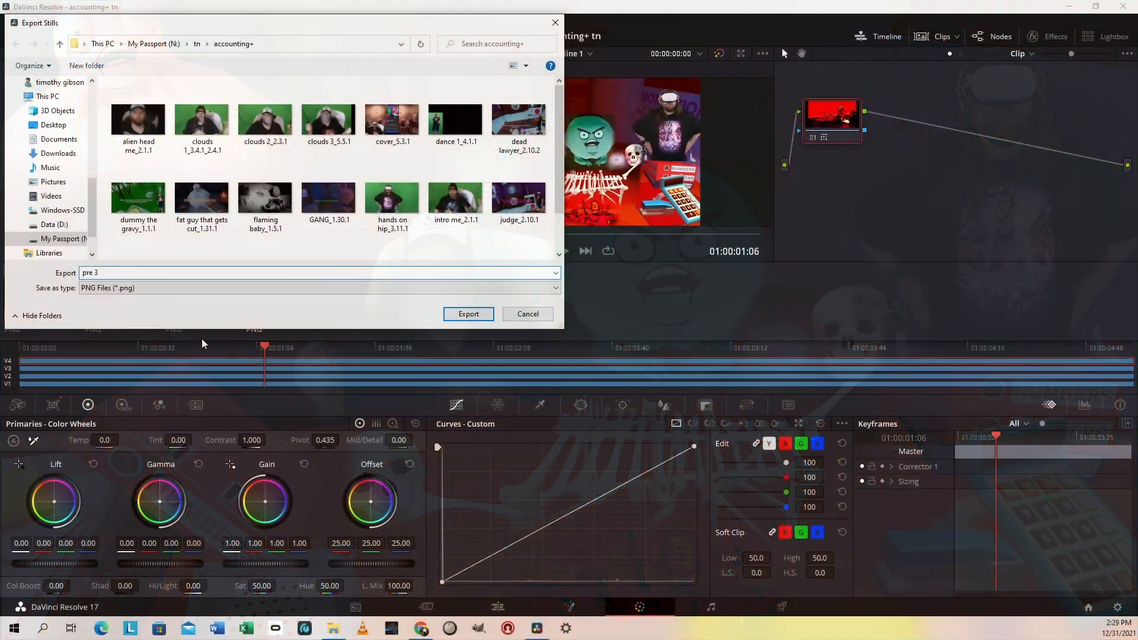
key("Return")
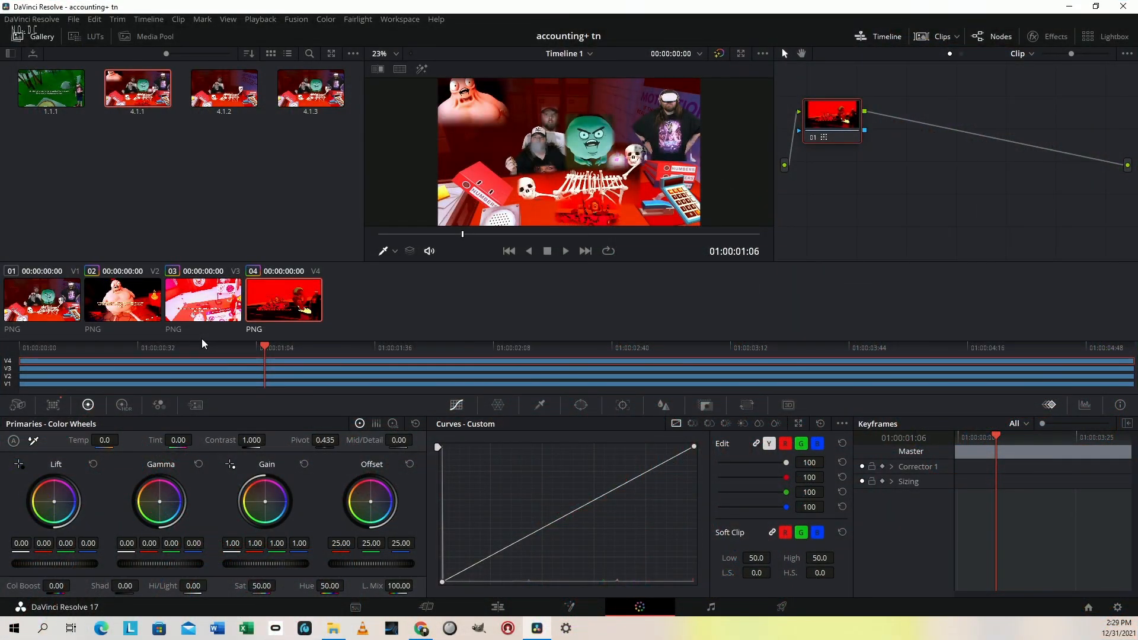
Return to the Cut page and place the exported "pre 3" still on track 1 of the emptied timeline
key("shift+3")
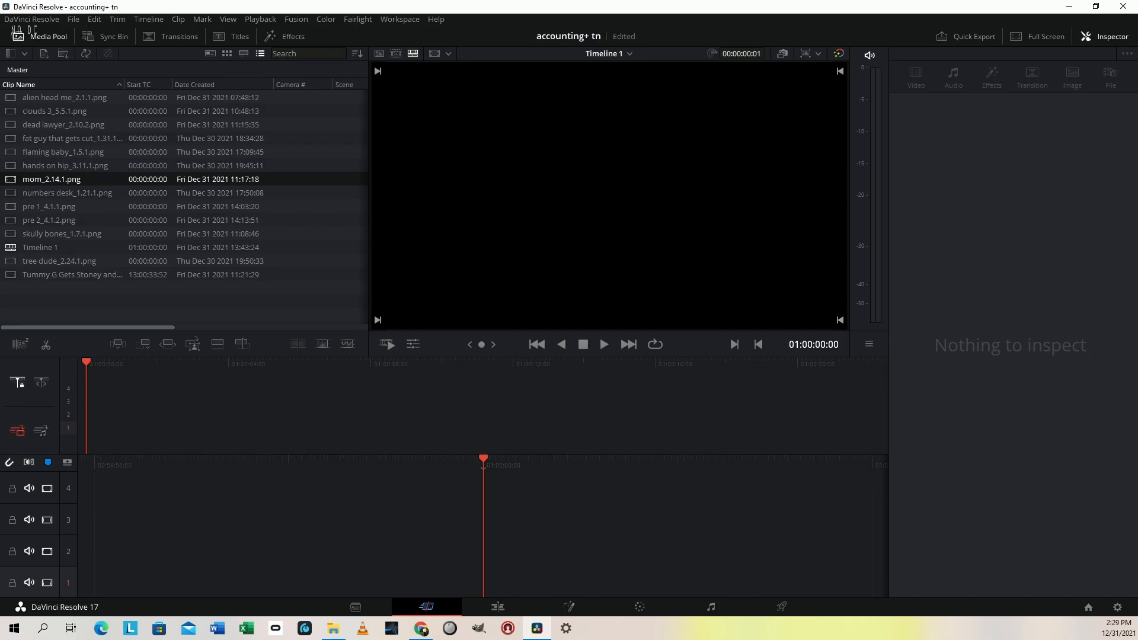
left_click_drag(617, 639, 524, 549)
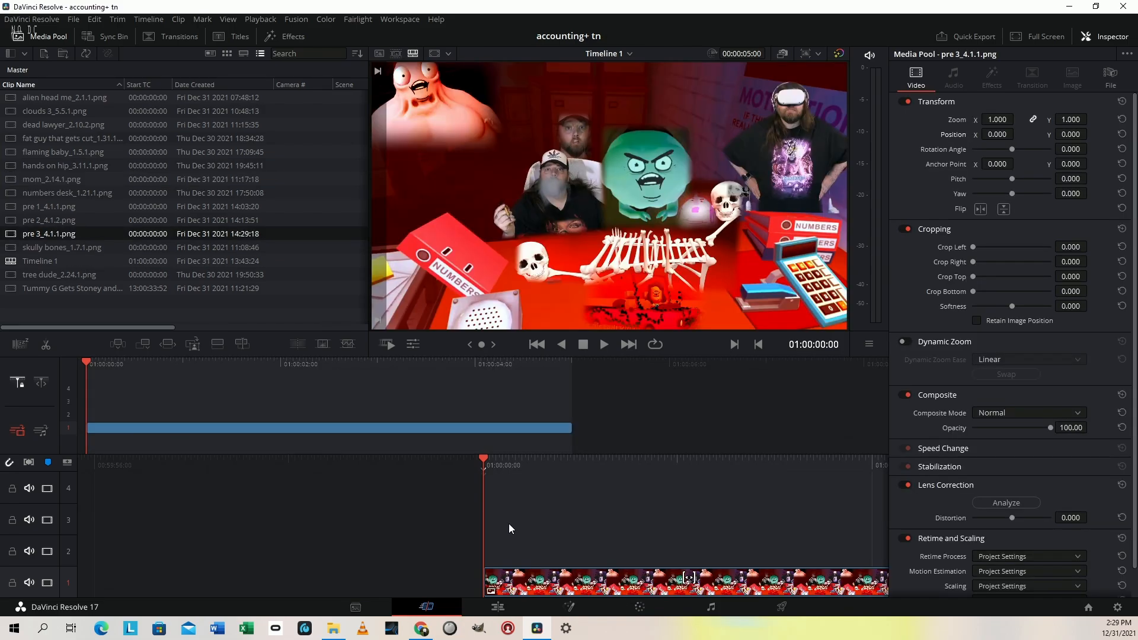
key("space")
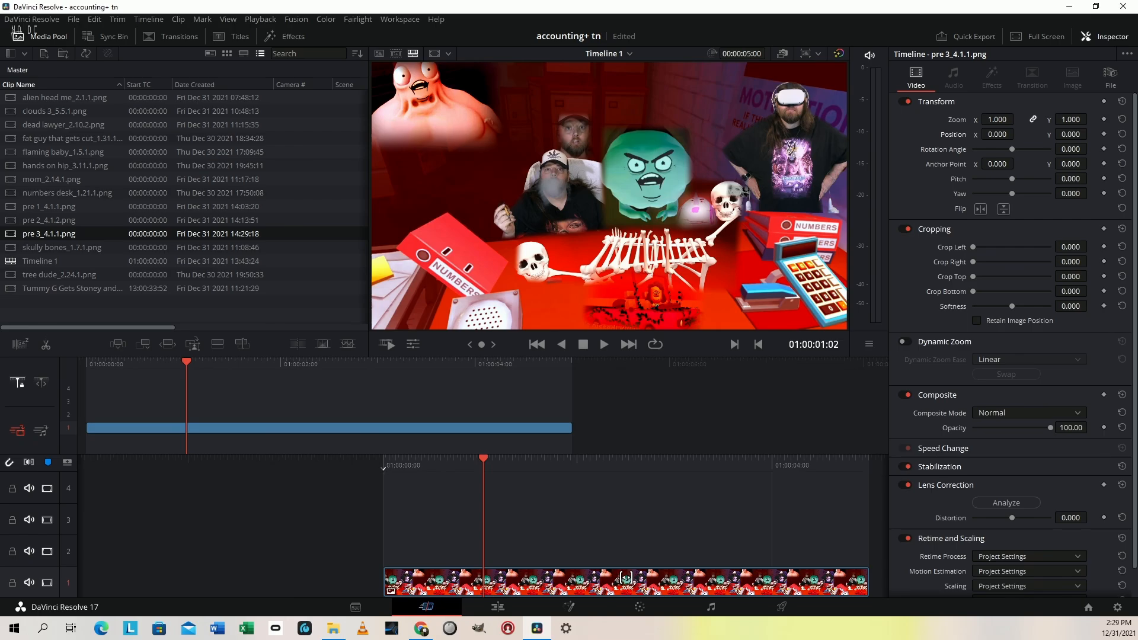
Add the "clouds 2" green-screen still on track 2 above "pre 3" and open it on the Edit page
left_click_drag(564, 556, 391, 539)
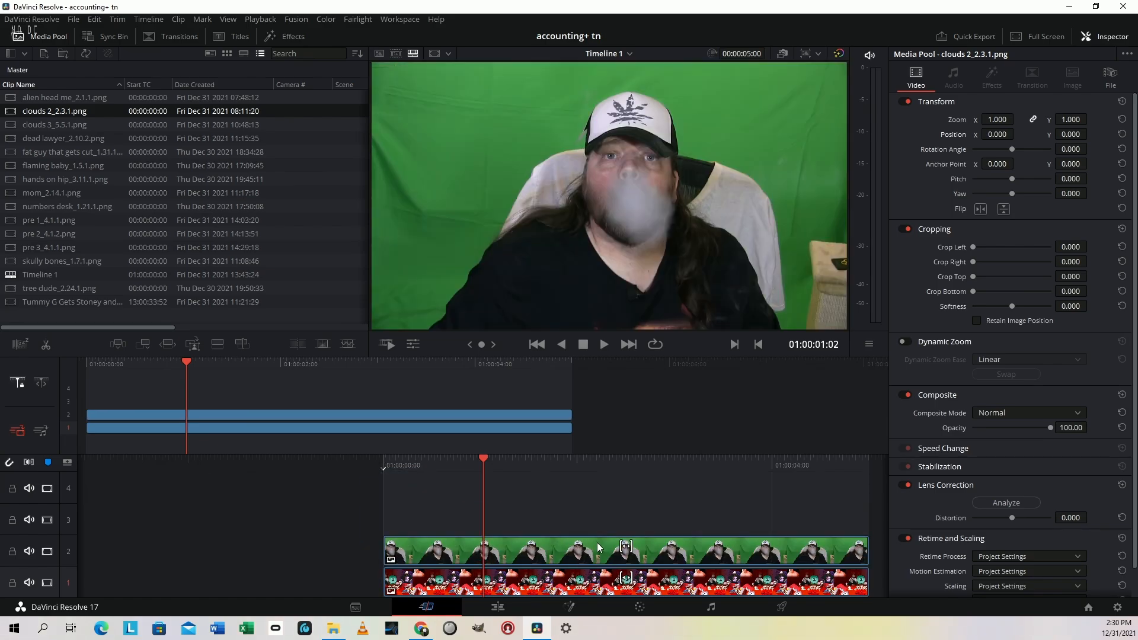
left_click(600, 543)
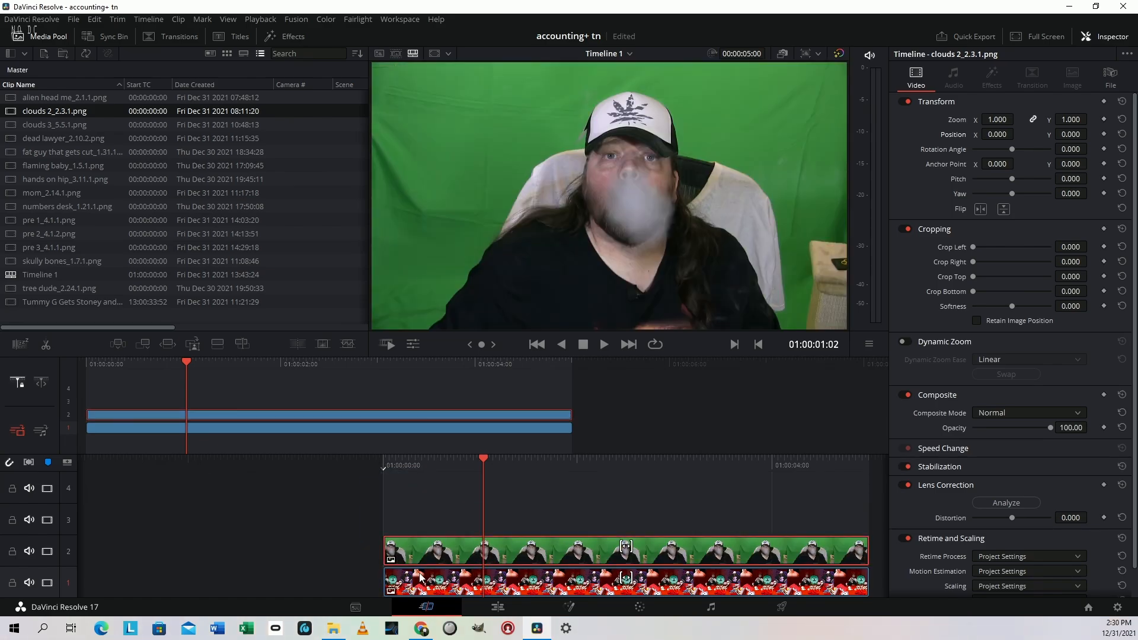
key("shift+4")
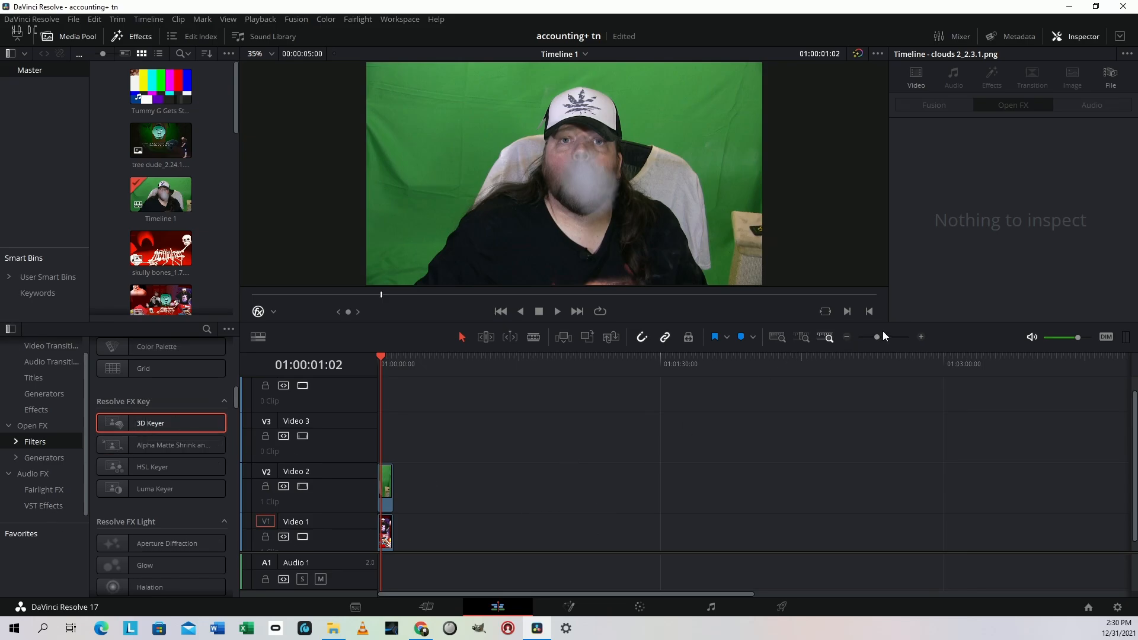
Apply the 3D Keyer to the "clouds 2" clip on track 2 and sample its green background on both sides of the man
left_click(921, 337)
left_click(921, 337)
left_click(921, 337)
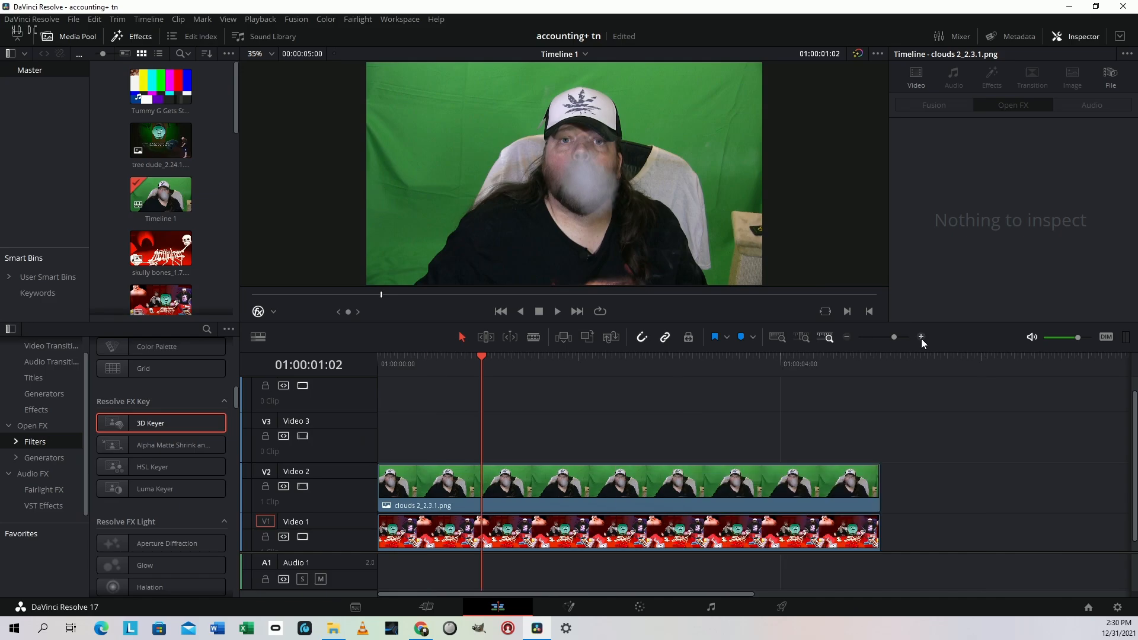
left_click(921, 337)
left_click(921, 337)
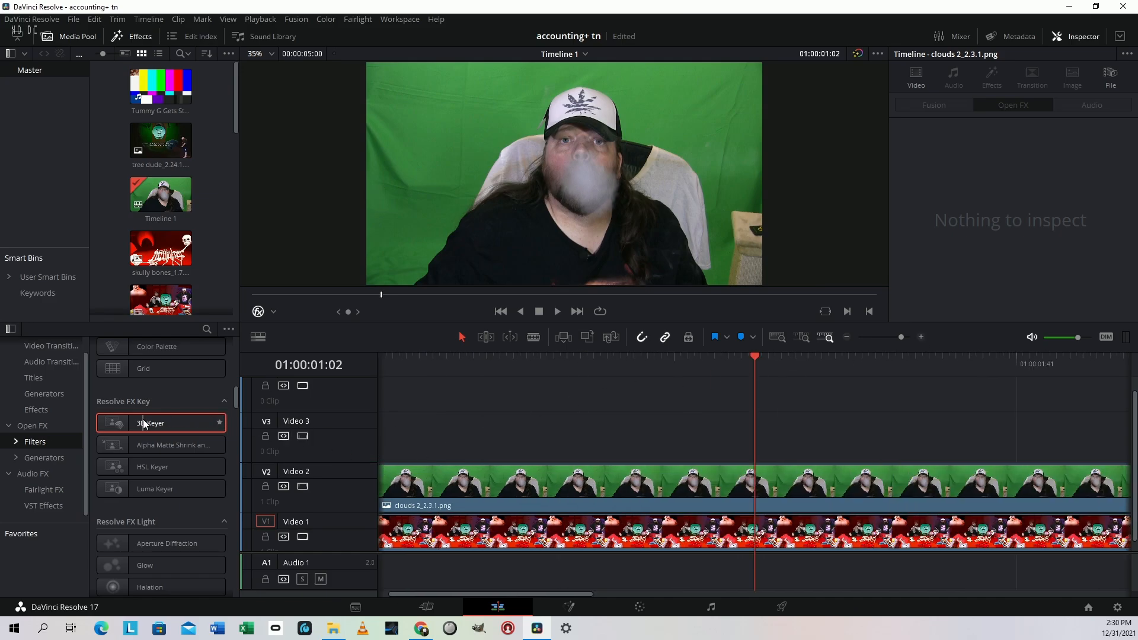
left_click_drag(149, 423, 706, 475)
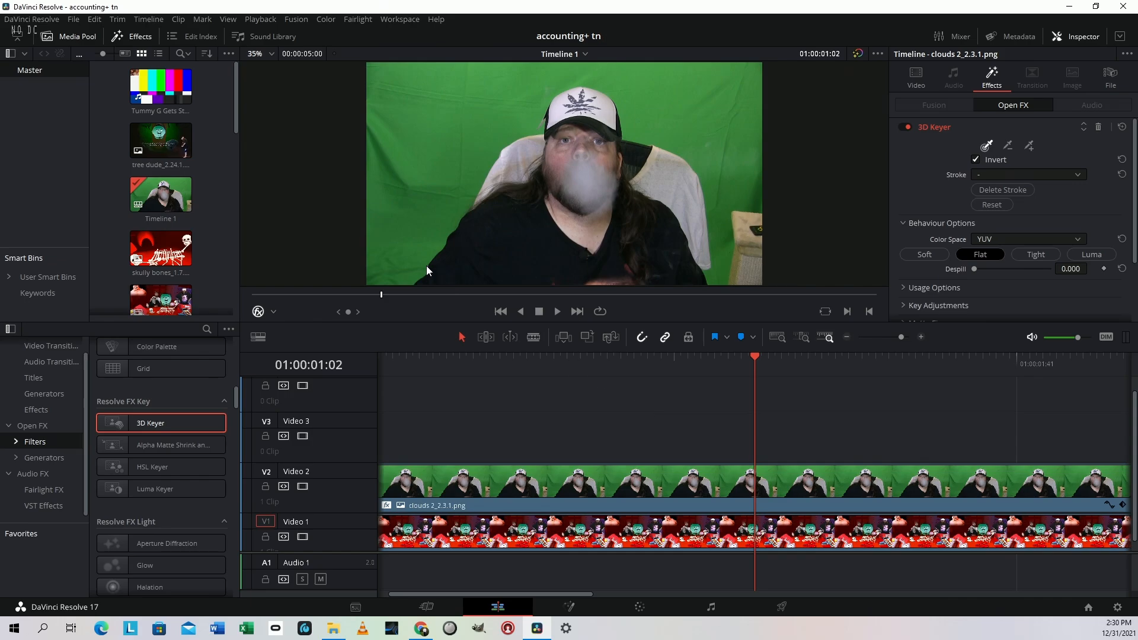
mouse_move(382, 279)
left_mouse_down()
mouse_move(459, 121)
mouse_move(507, 92)
mouse_move(585, 73)
mouse_move(656, 77)
mouse_move(726, 111)
left_mouse_up()
left_click_drag(750, 148, 758, 212)
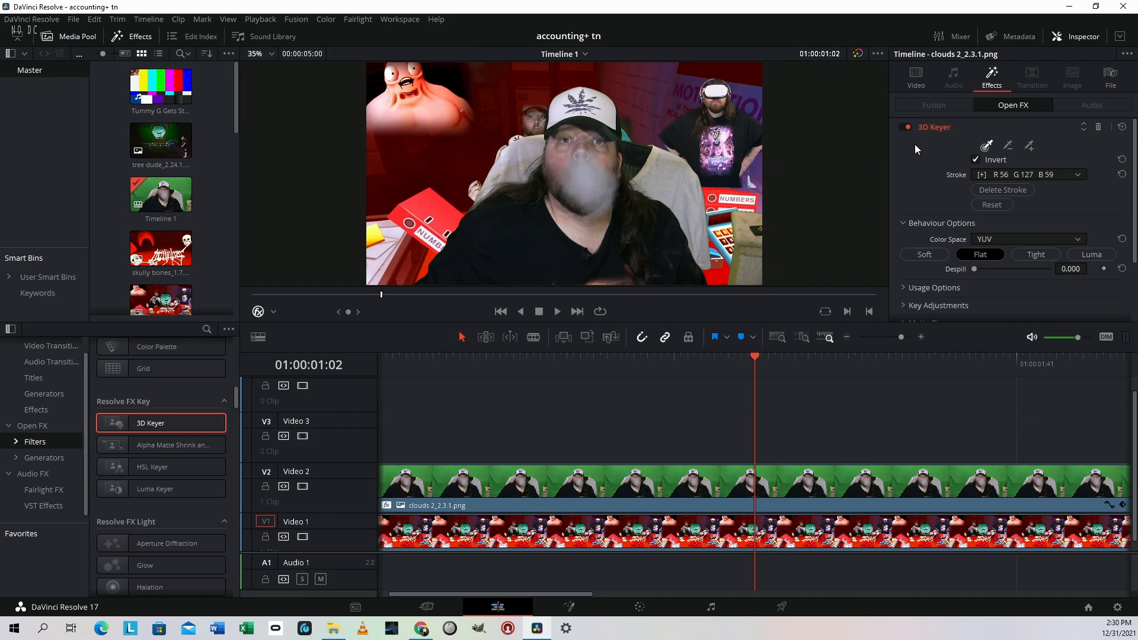
Set the keyer's Despill to 1.000 and raise Clean Black slightly under Matte Finesse for the "clouds 2" clip
left_click(1027, 190)
left_click_drag(976, 265, 1133, 274)
scroll(1018, 182, "down", 3)
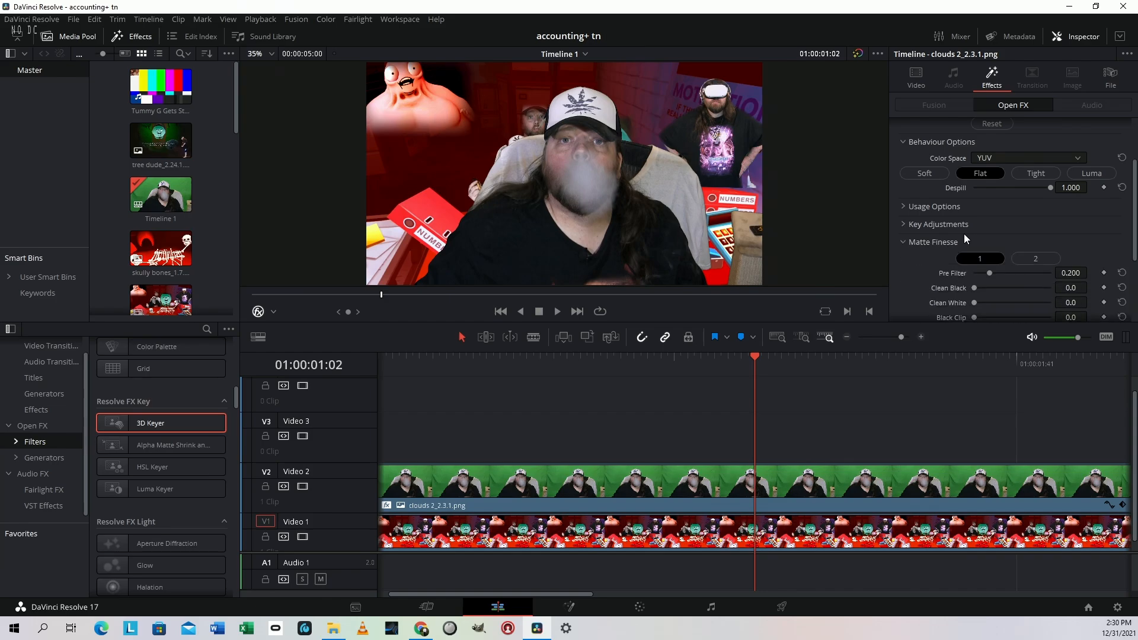
mouse_move(974, 289)
left_mouse_down()
mouse_move(995, 286)
mouse_move(986, 286)
left_mouse_up()
Back on the Cut page, scale the "clouds 2" clip to 0.610, crop its right side by 251 and move it to position X -28
key("shift+3")
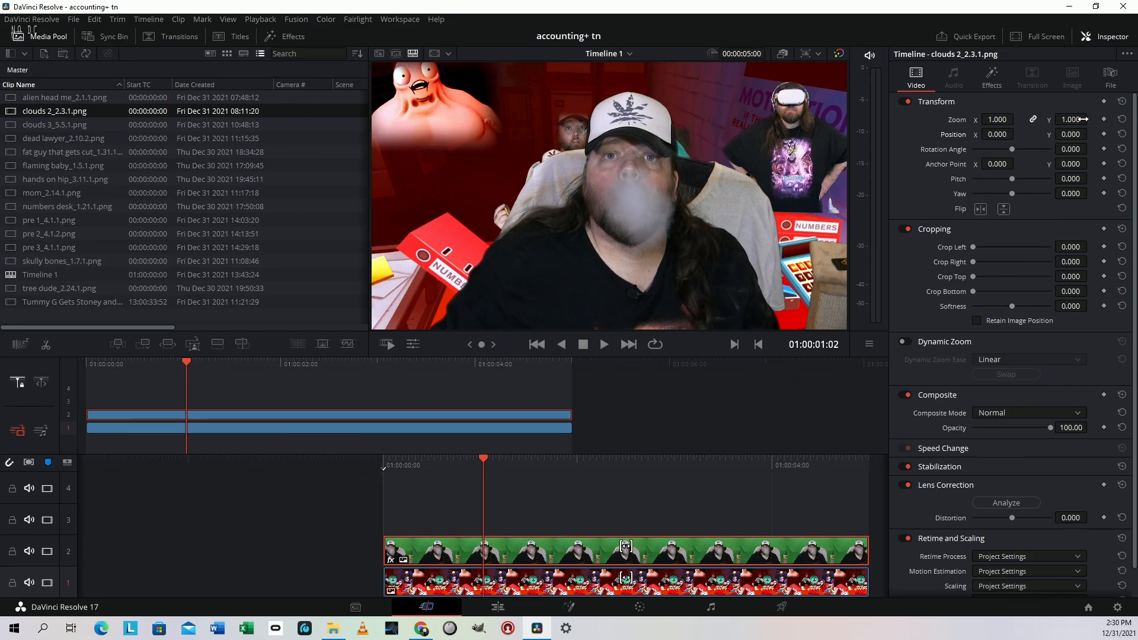
left_click_drag(1080, 119, 1068, 119)
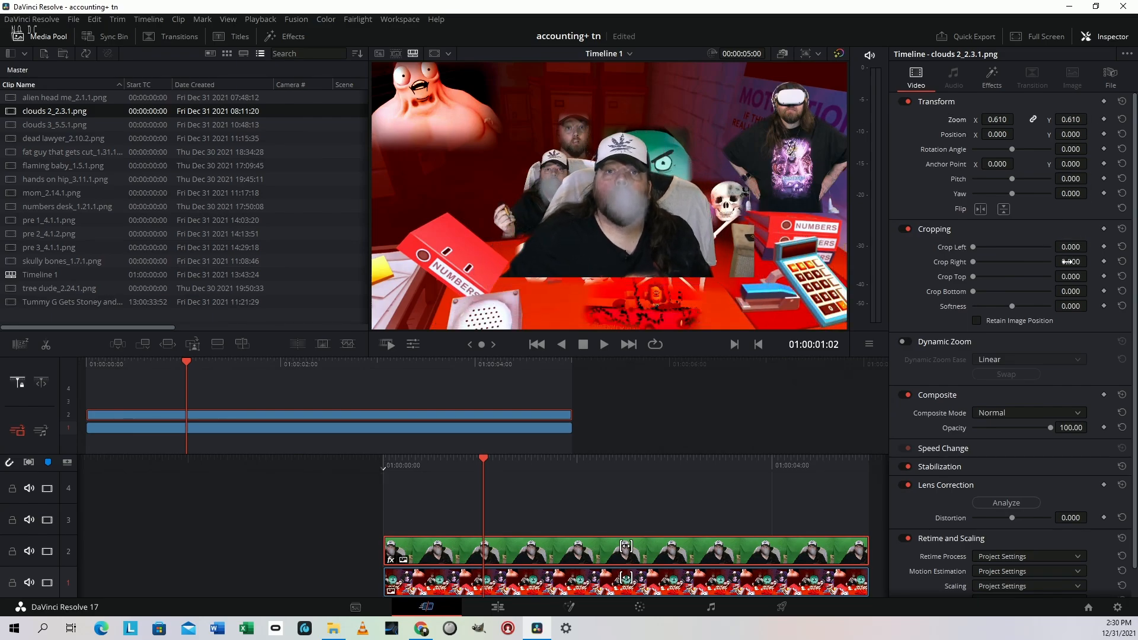
left_click_drag(1069, 261, 1094, 261)
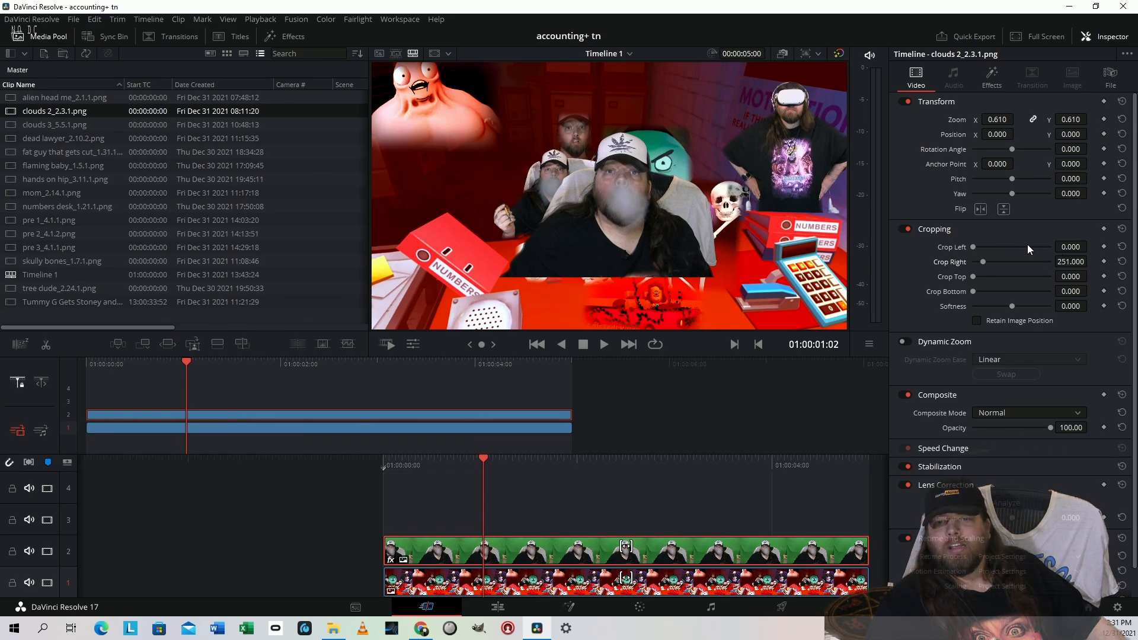
mouse_move(1002, 136)
left_mouse_down()
mouse_move(1030, 134)
mouse_move(1002, 137)
left_mouse_up()
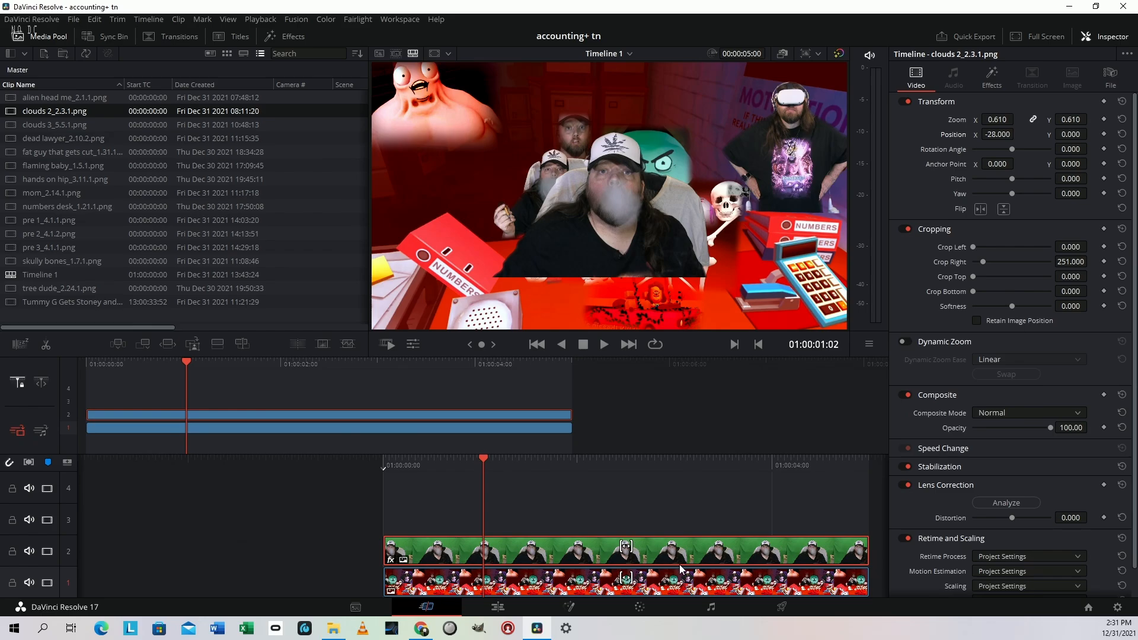
On the Color page, shot match the "clouds 2" clip to the "pre 3" composite clip
left_click(662, 617)
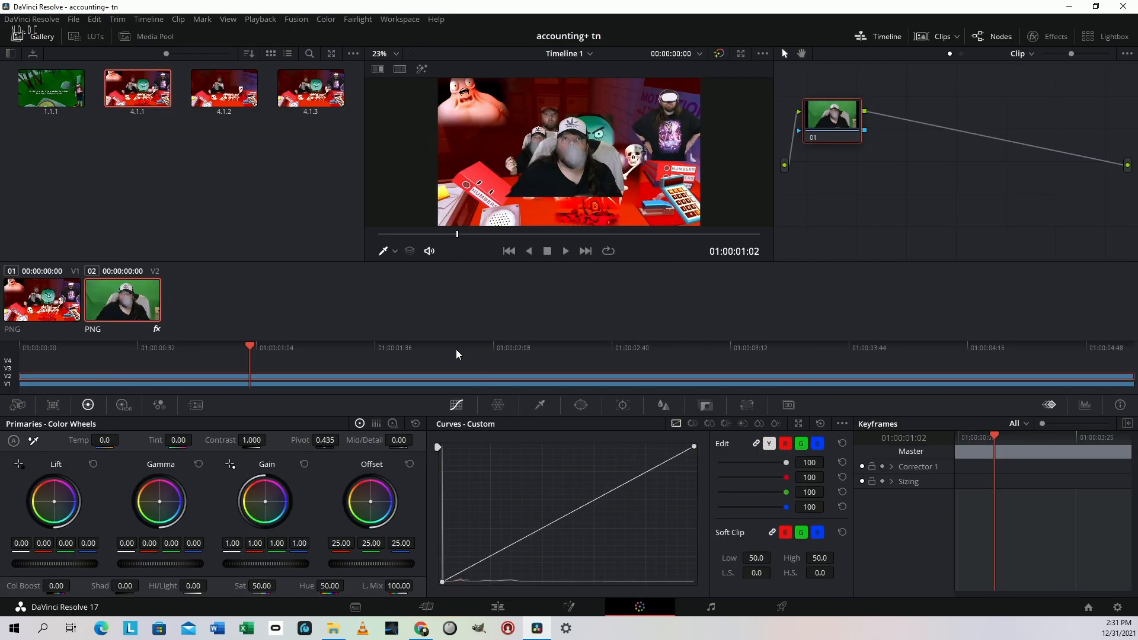
left_click(51, 302)
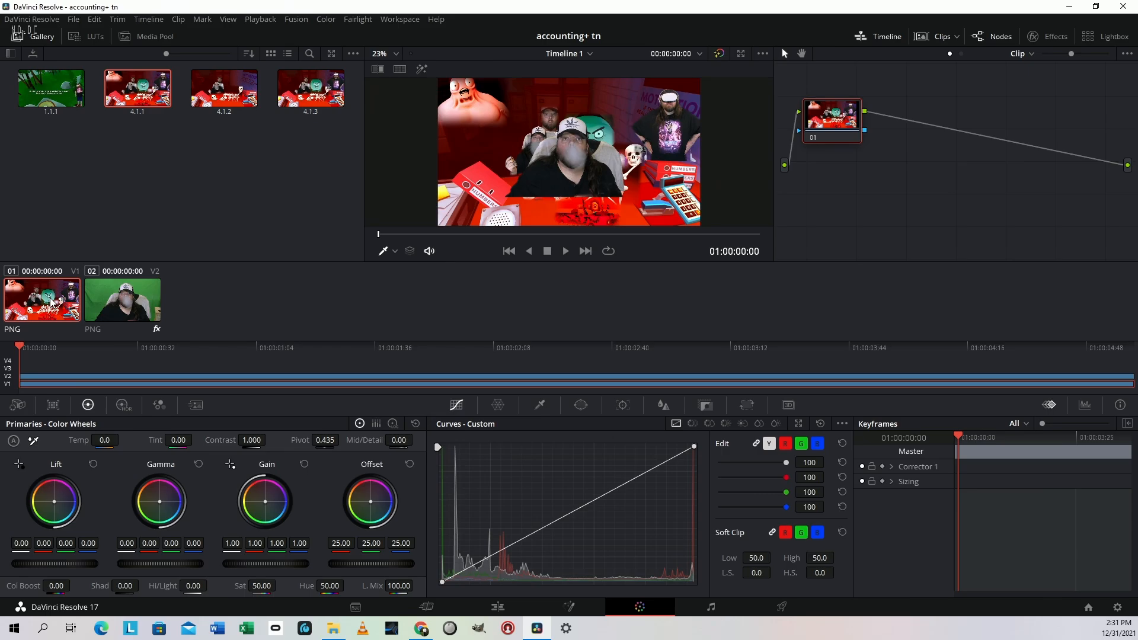
right_click(146, 307)
left_click(104, 306)
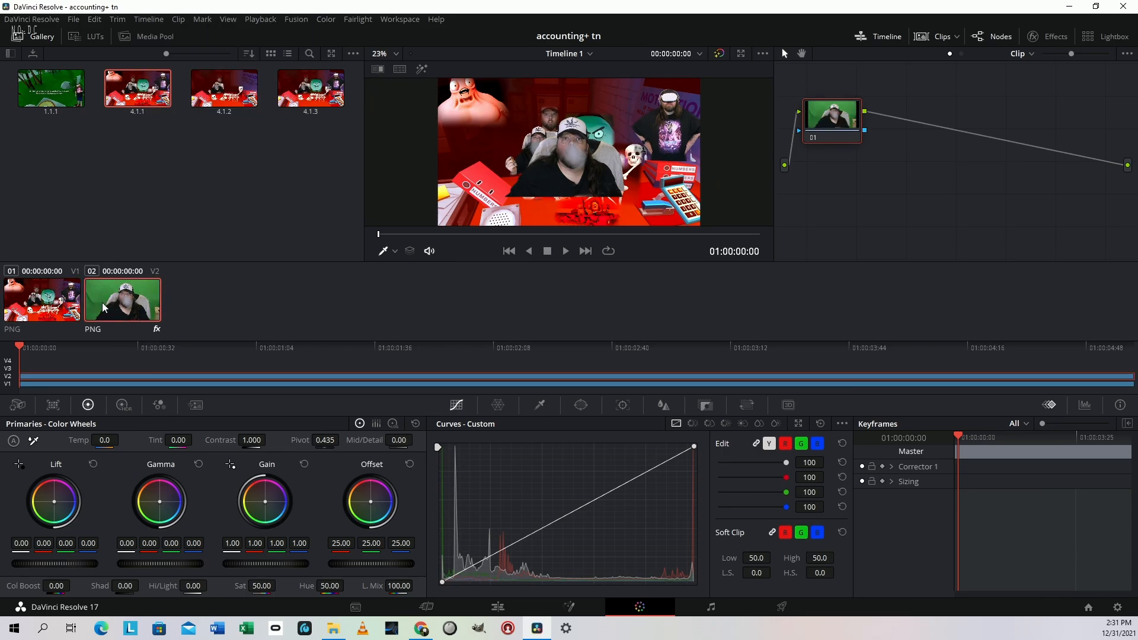
right_click(70, 302)
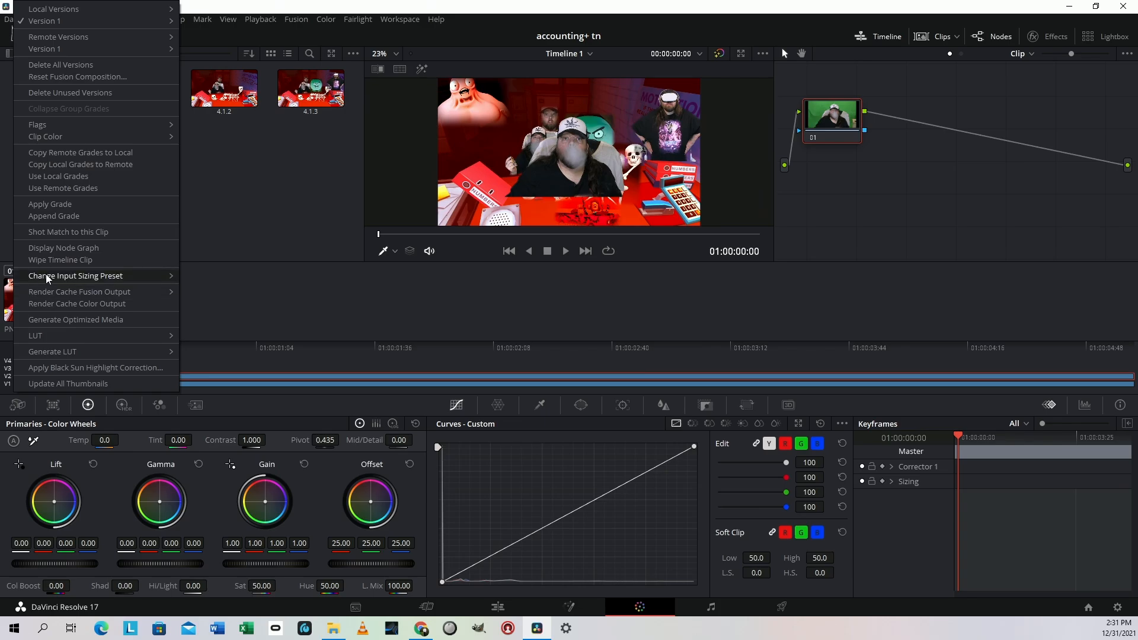
mouse_move(50, 276)
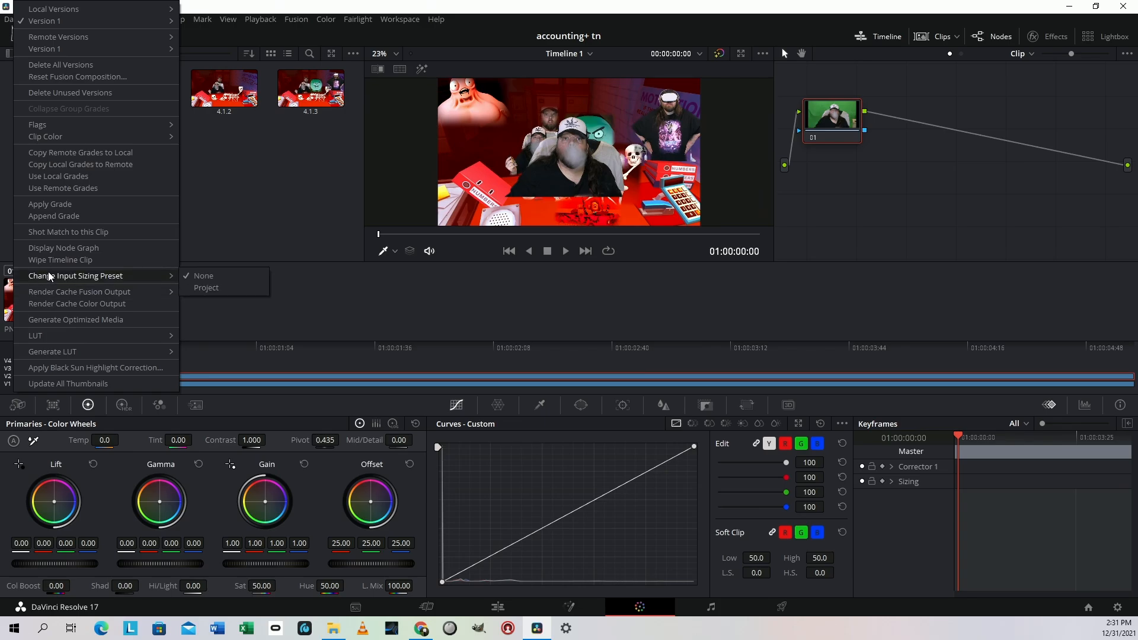
left_click(87, 233)
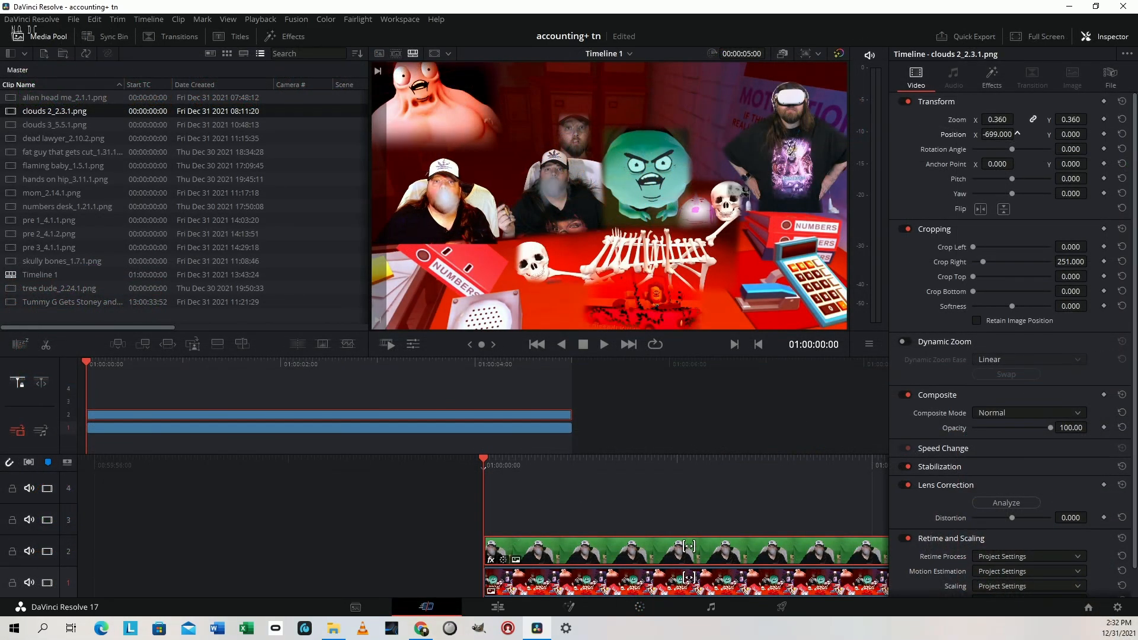
Scale the "clouds 2" clip to zoom 0.320, crop its right side by 630.2 and place it at position X -925, Y -16
left_click_drag(997, 135, 963, 134)
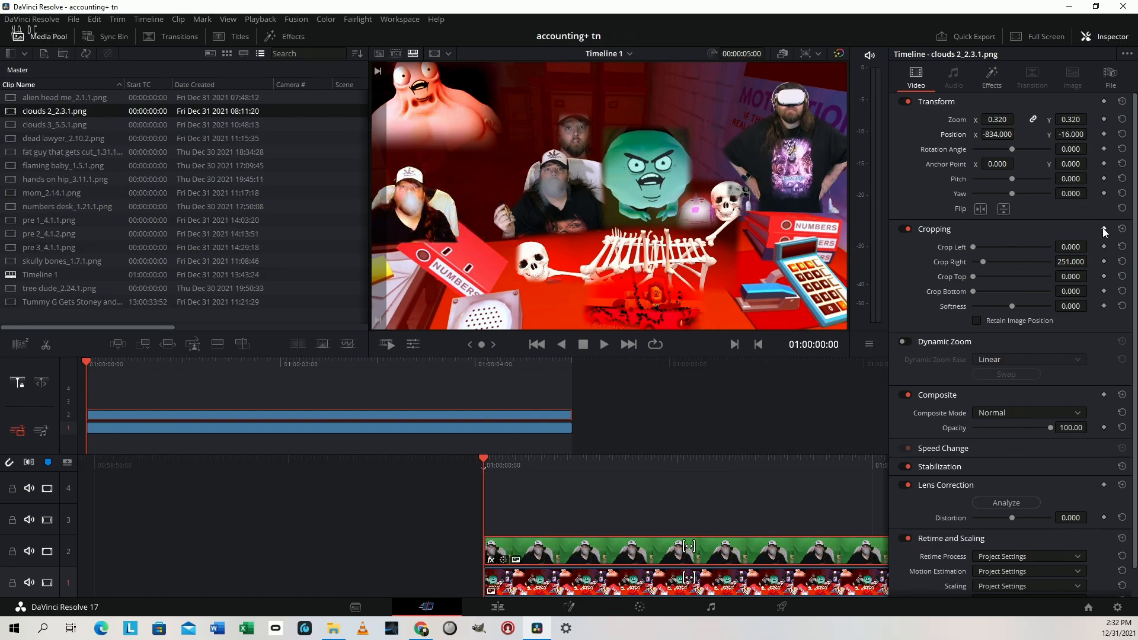
mouse_move(1067, 246)
left_mouse_down()
mouse_move(1091, 247)
mouse_move(1067, 247)
left_mouse_up()
left_click_drag(980, 257, 998, 258)
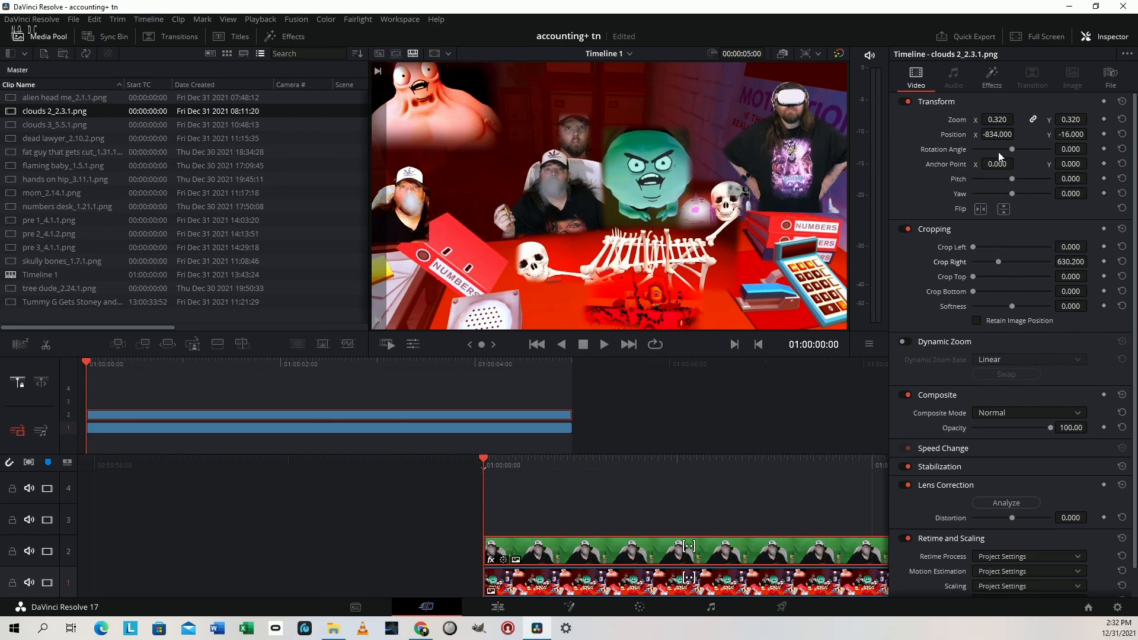
left_click_drag(998, 134, 976, 134)
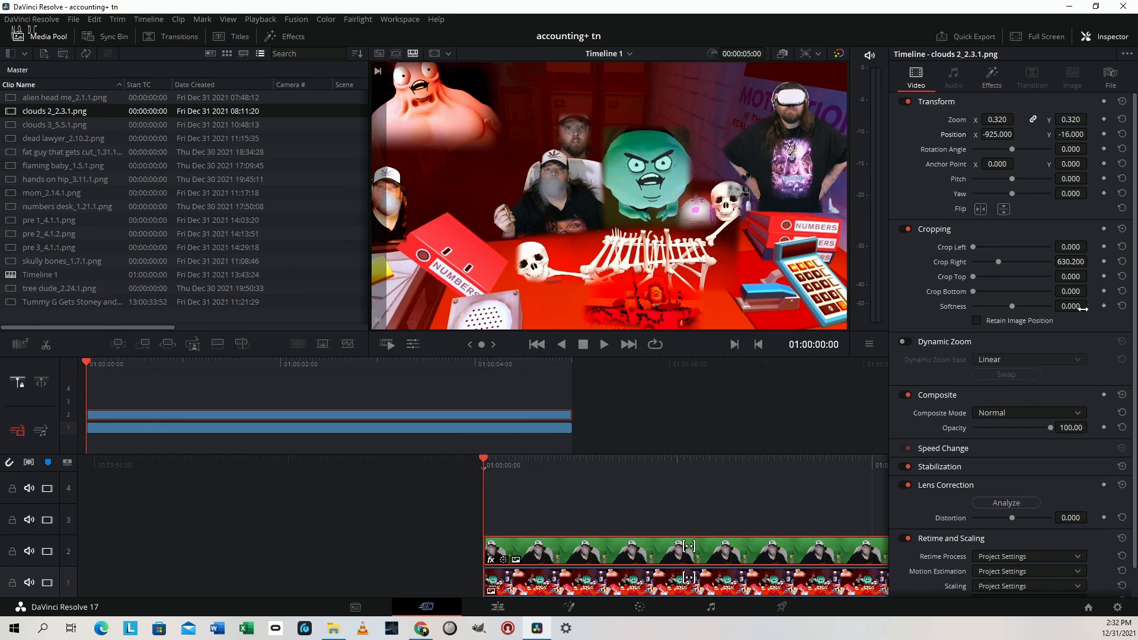
Set the "clouds 2" clip's crop softness to -19.6 and rotation to -1.2, and shift it to position X -923
left_click_drag(1079, 306, 1055, 306)
left_click_drag(1077, 151, 1071, 152)
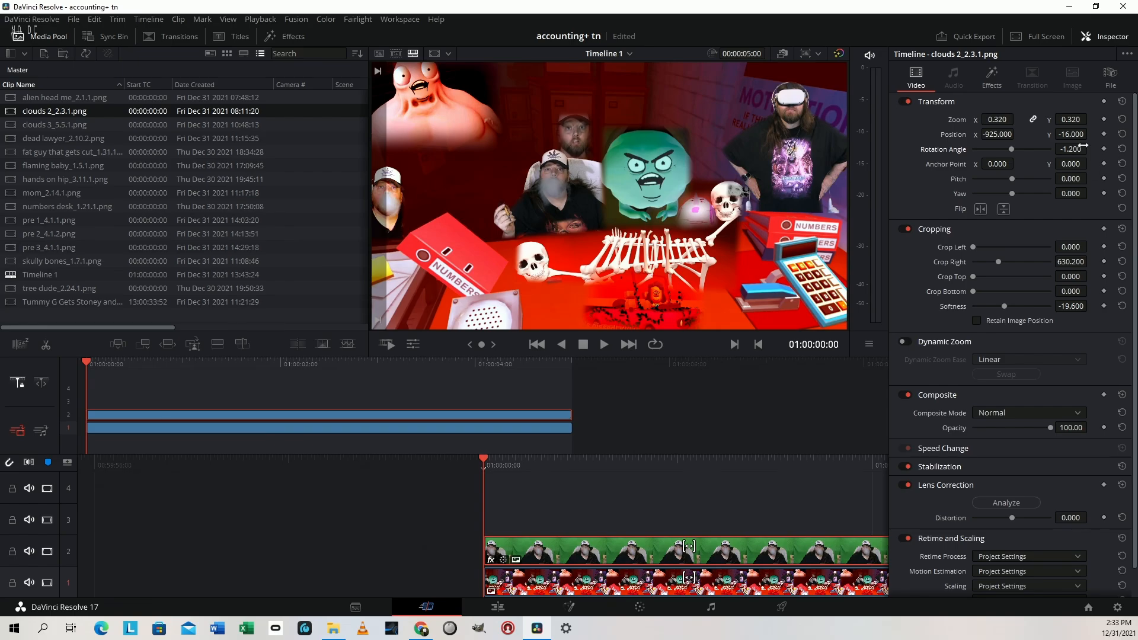
left_click_drag(1006, 134, 1007, 134)
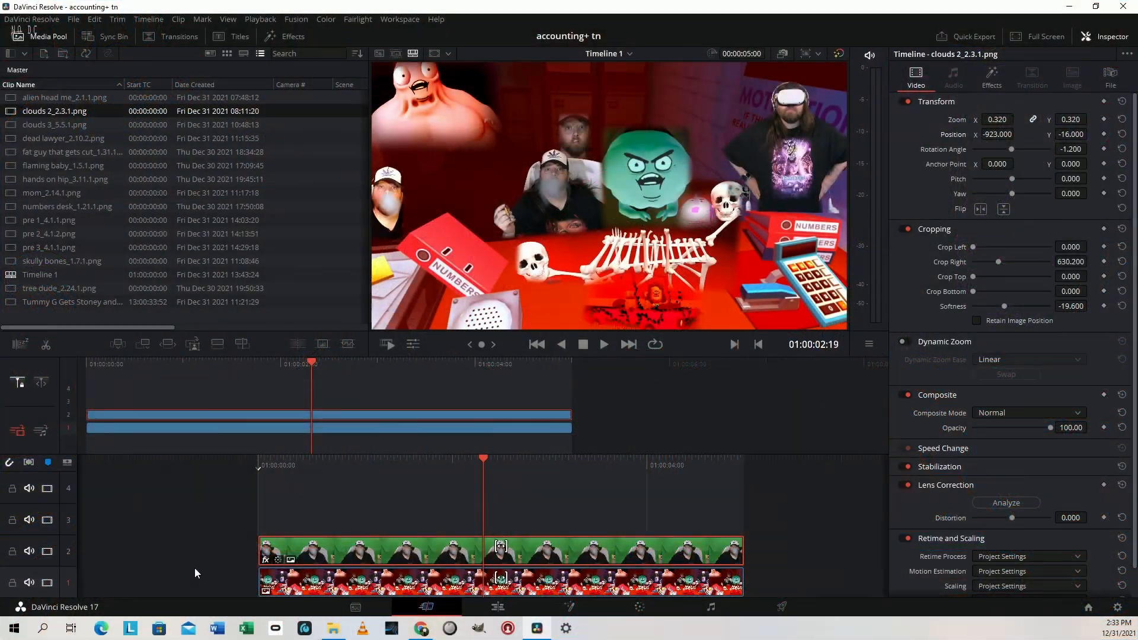
Add the judge still on track 3 and crop it around the judge's head: left 546, right 1029, top 81, bottom 667.8
left_click_drag(52, 193, 264, 518)
left_click(574, 524)
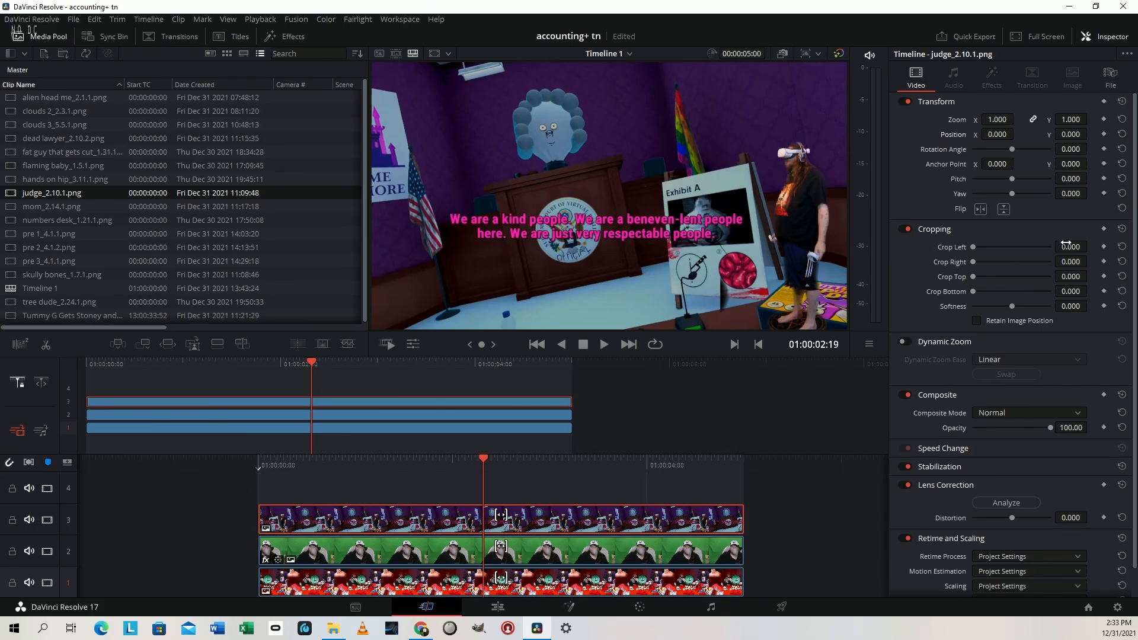
left_click_drag(1066, 244, 1105, 244)
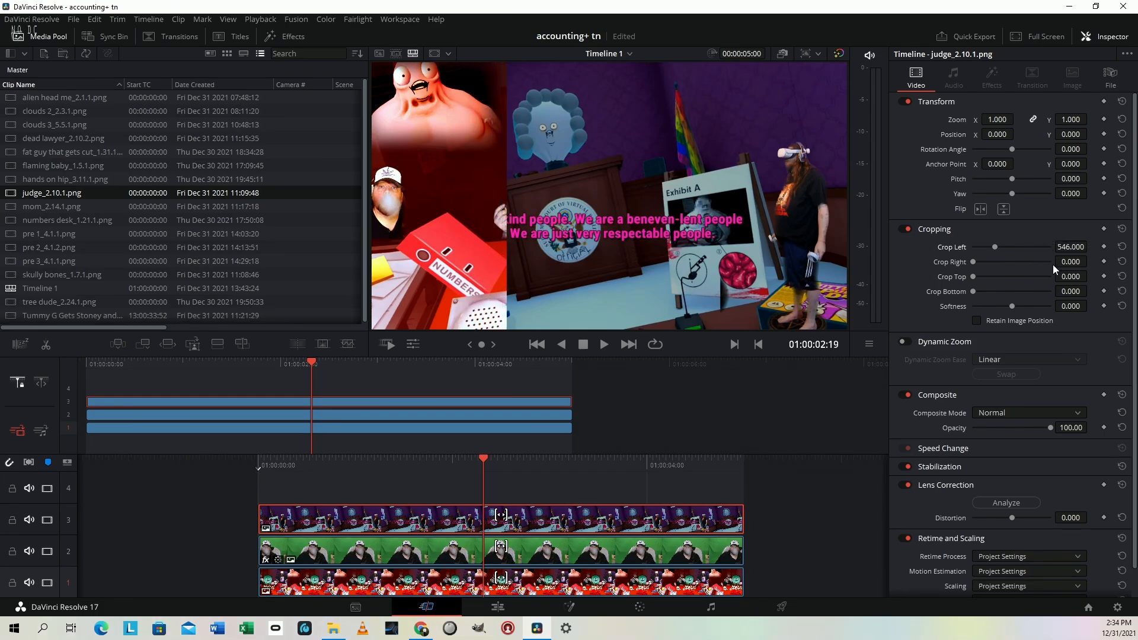
left_click_drag(1067, 261, 1091, 277)
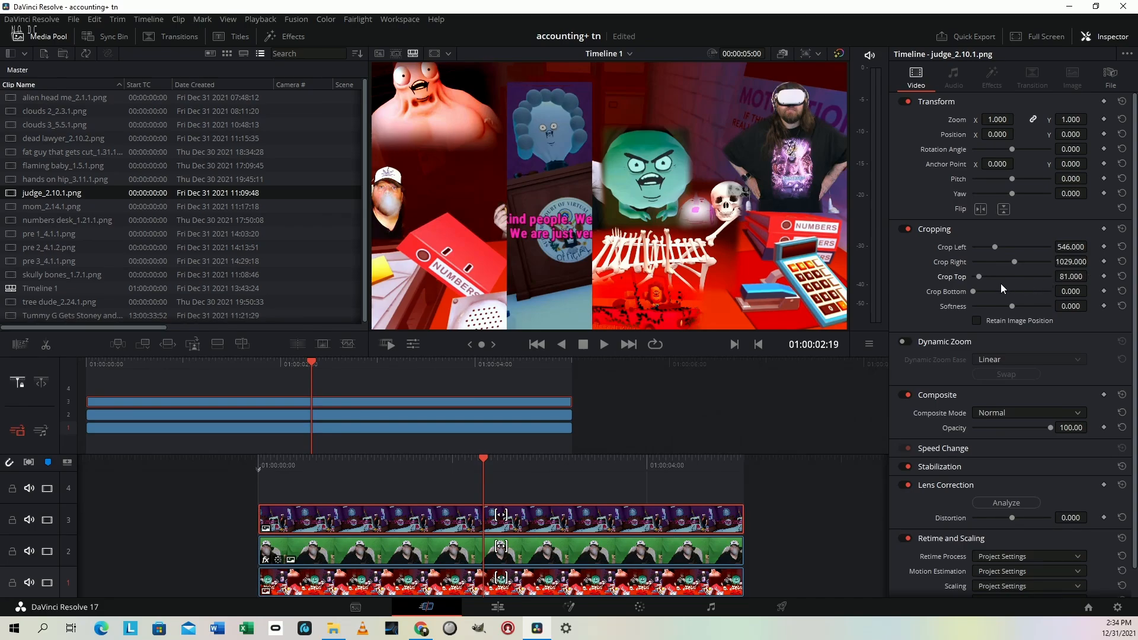
left_click_drag(972, 291, 1020, 293)
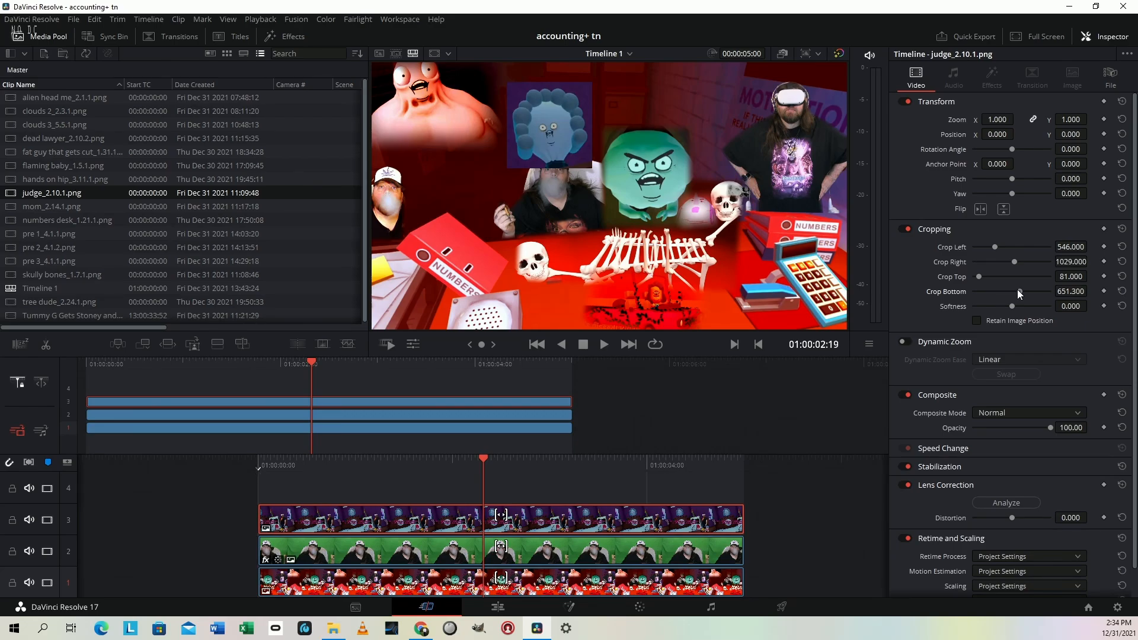
left_click_drag(1018, 291, 1020, 292)
On the Color page, shift the judge clip's Lift colour balance away from blue to a yellowish-green tint
key("shift+6")
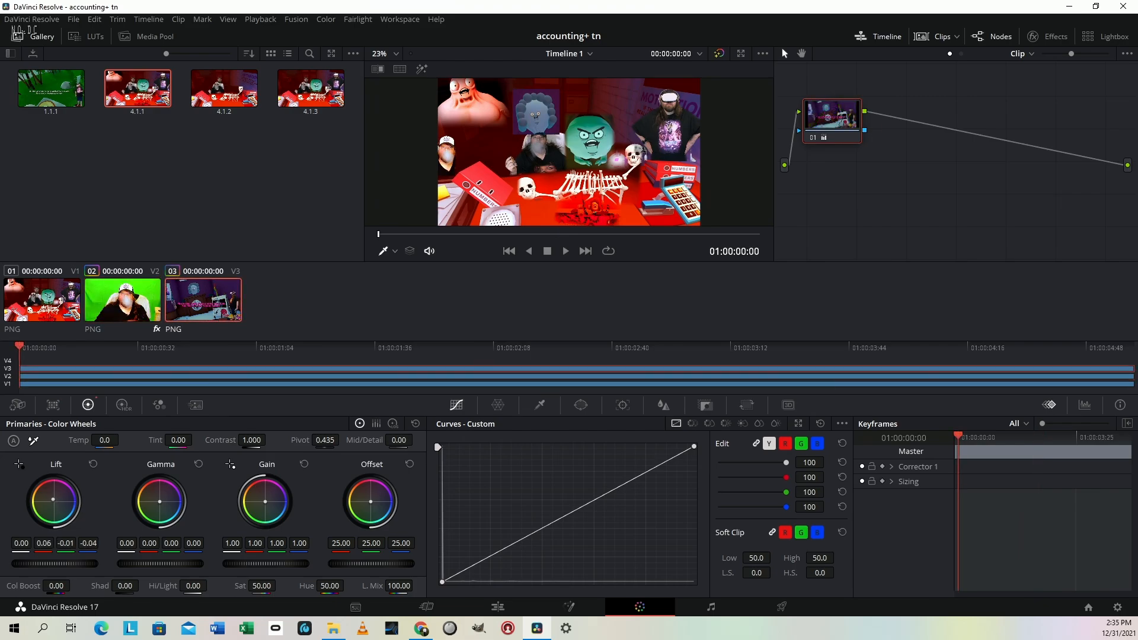
left_click_drag(54, 502, 52, 497)
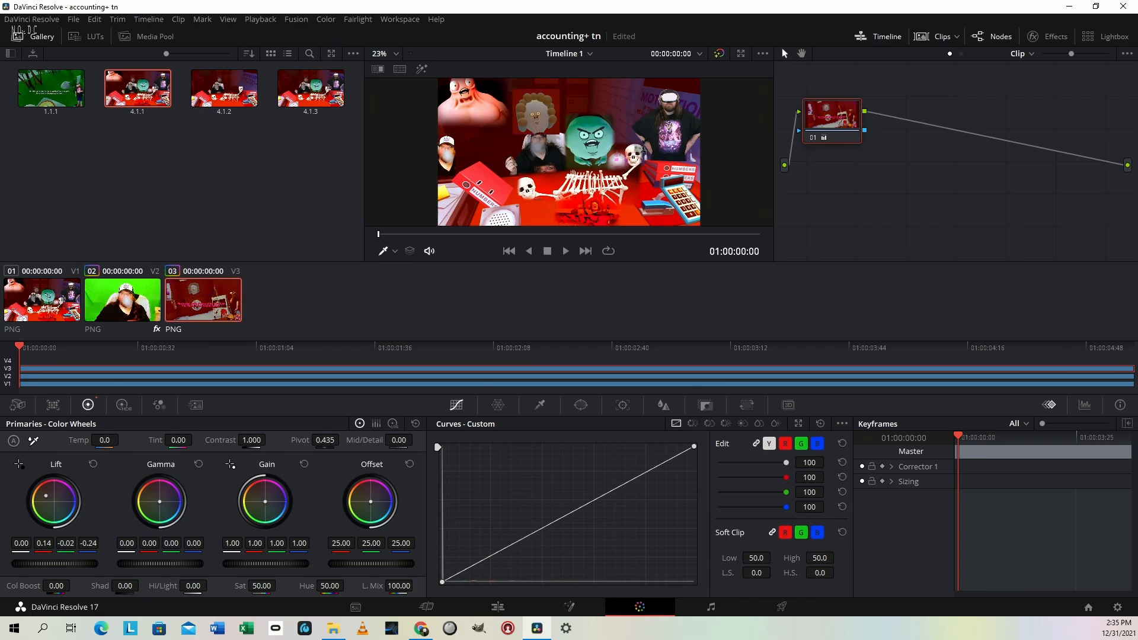
left_click_drag(43, 495, 43, 502)
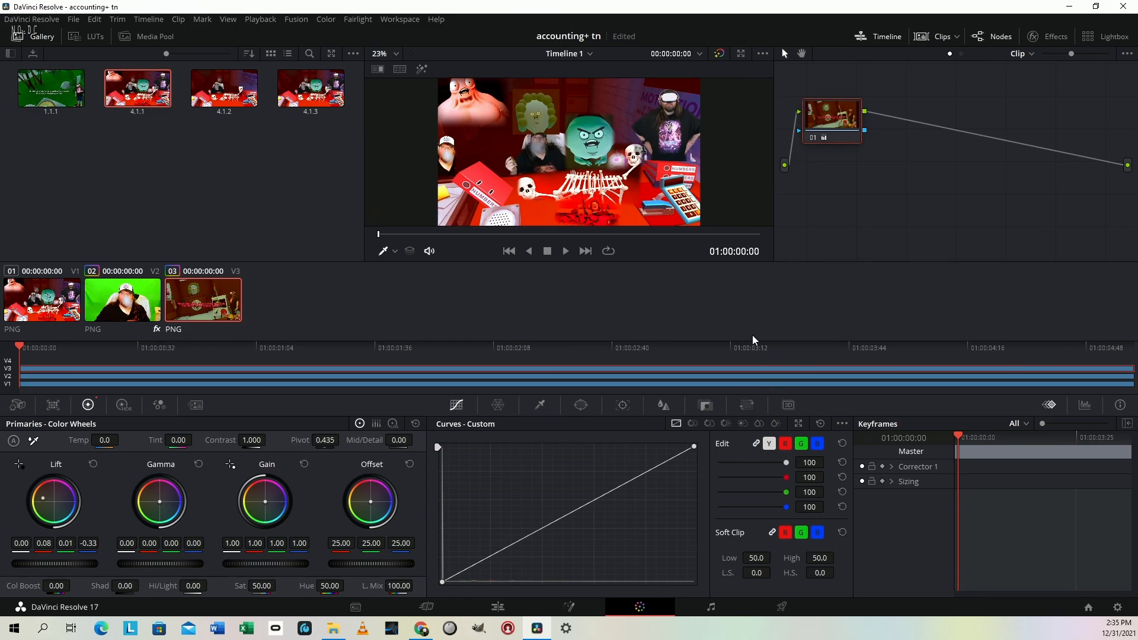
Back on the Cut page, scale the judge clip to 0.970, rotate it to -13.8 and place it at position X 457, Y 69
key("shift+4")
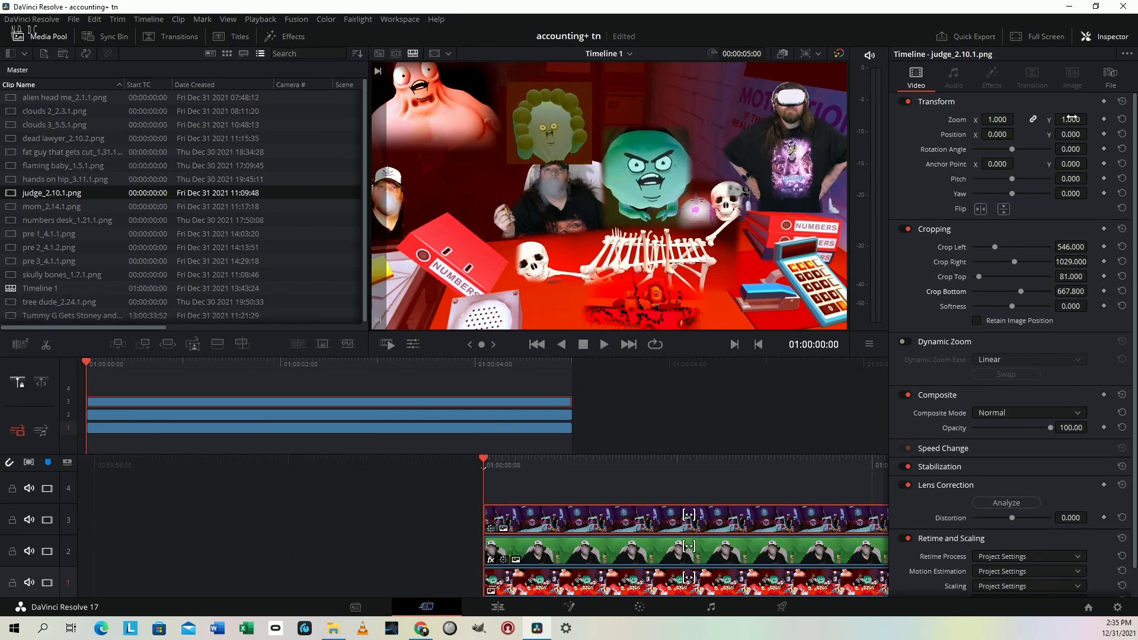
left_click_drag(1071, 118, 1090, 149)
mouse_move(1001, 135)
left_mouse_down()
mouse_move(1021, 133)
mouse_move(995, 134)
left_mouse_up()
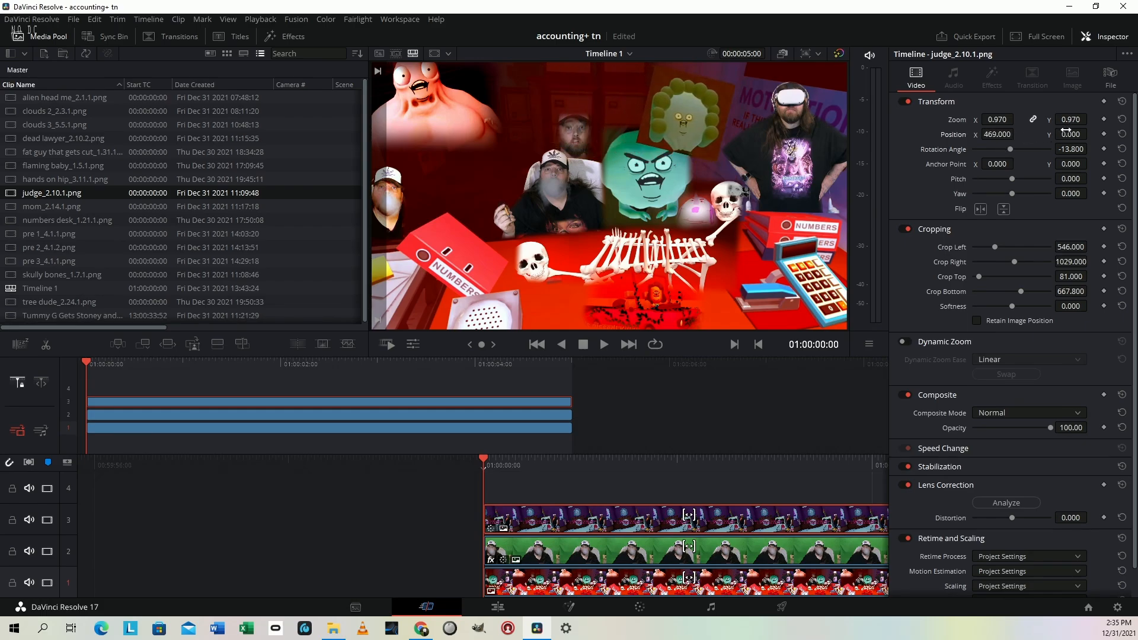
left_click_drag(1065, 129, 1091, 134)
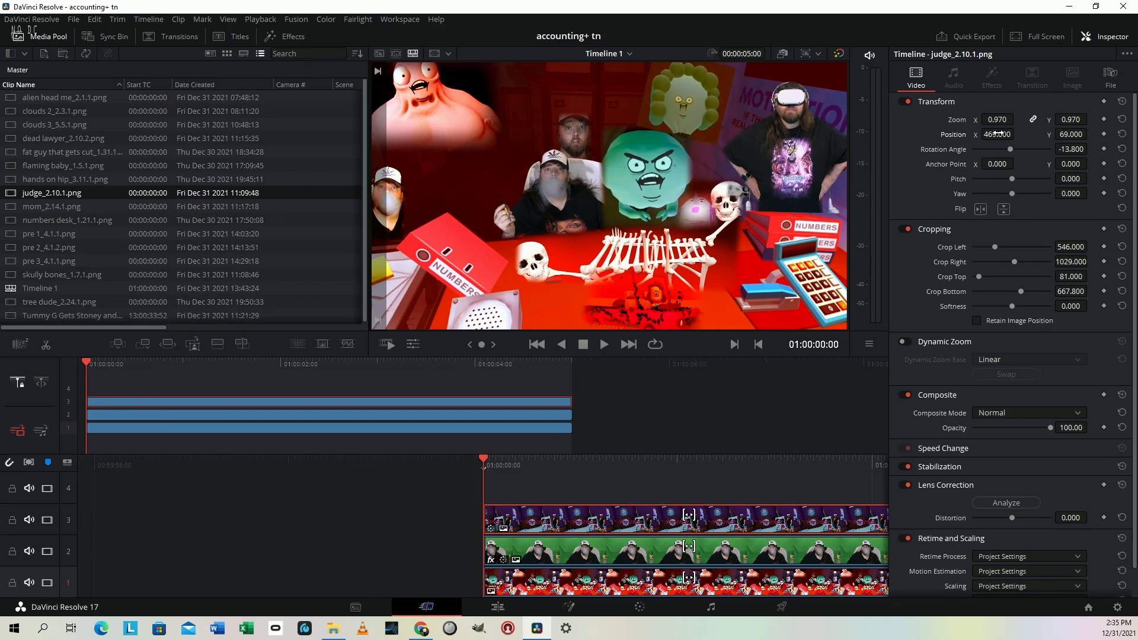
left_click_drag(998, 134, 1018, 134)
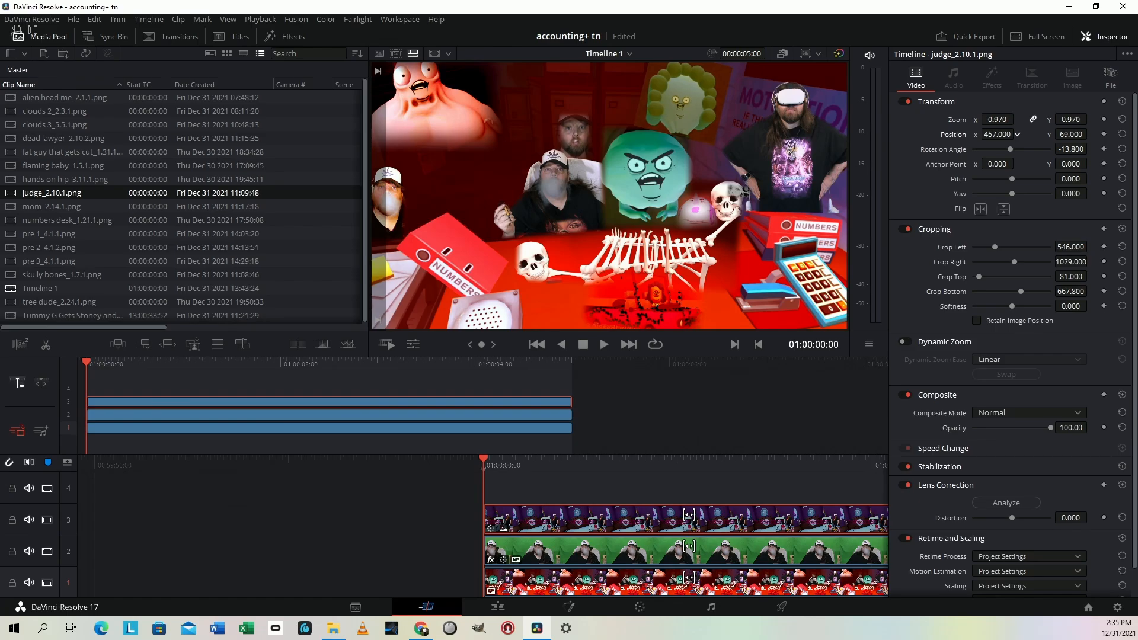
Set the judge clip's crop softness to -17, move it to position X 439, Y 62, and review the composite in full screen
left_click_drag(1070, 306, 1096, 306)
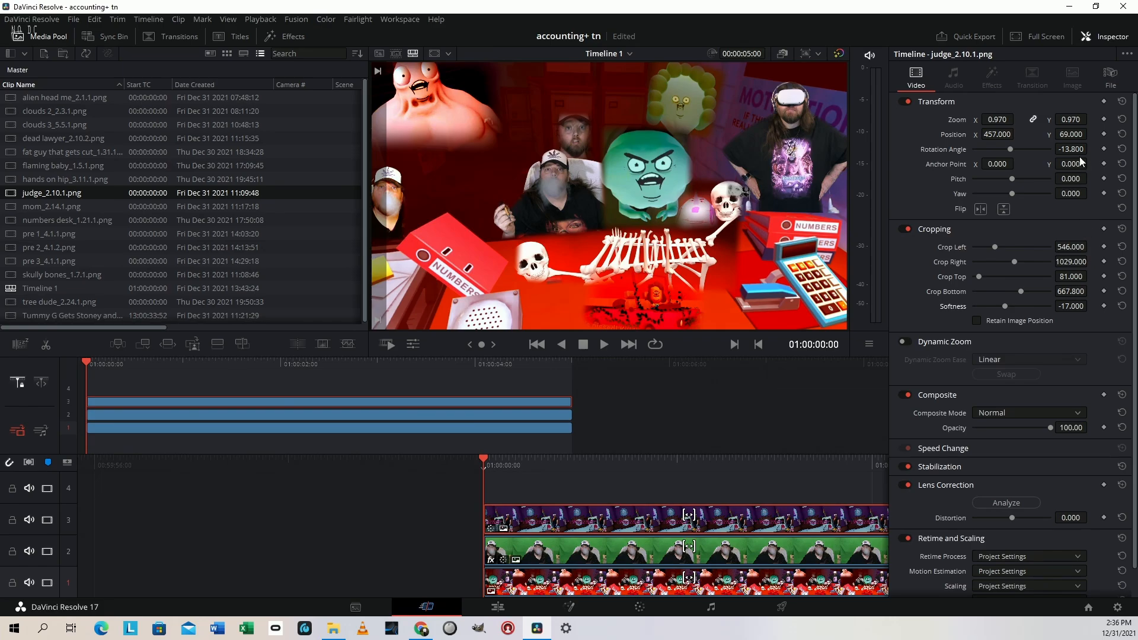
left_click_drag(1075, 137, 1070, 137)
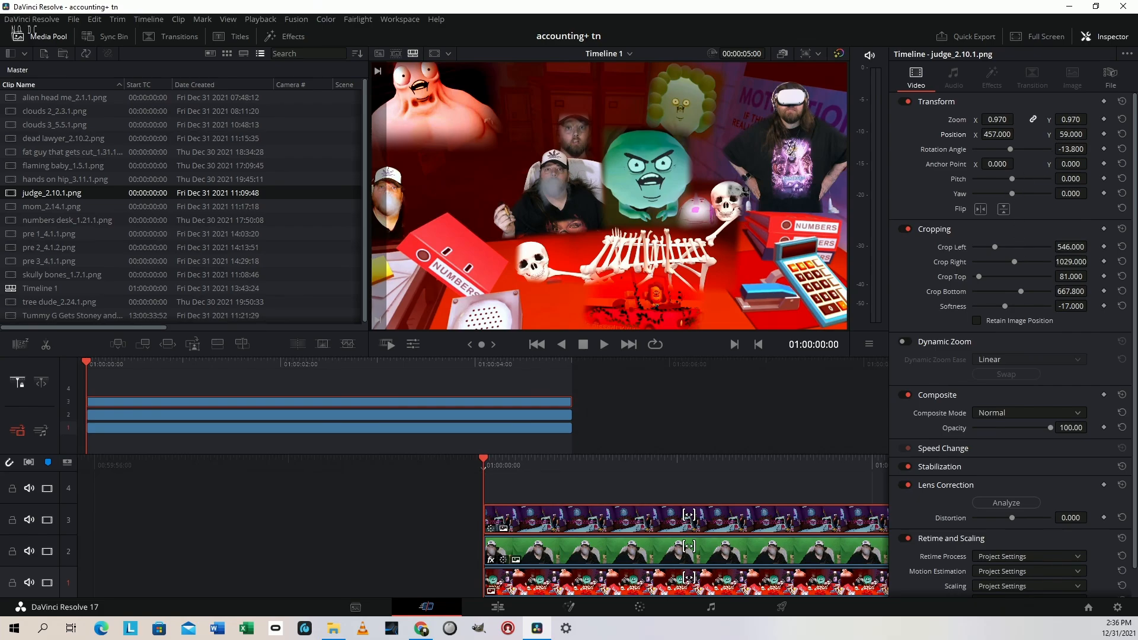
left_click_drag(1071, 135, 1073, 134)
left_click_drag(1001, 134, 993, 134)
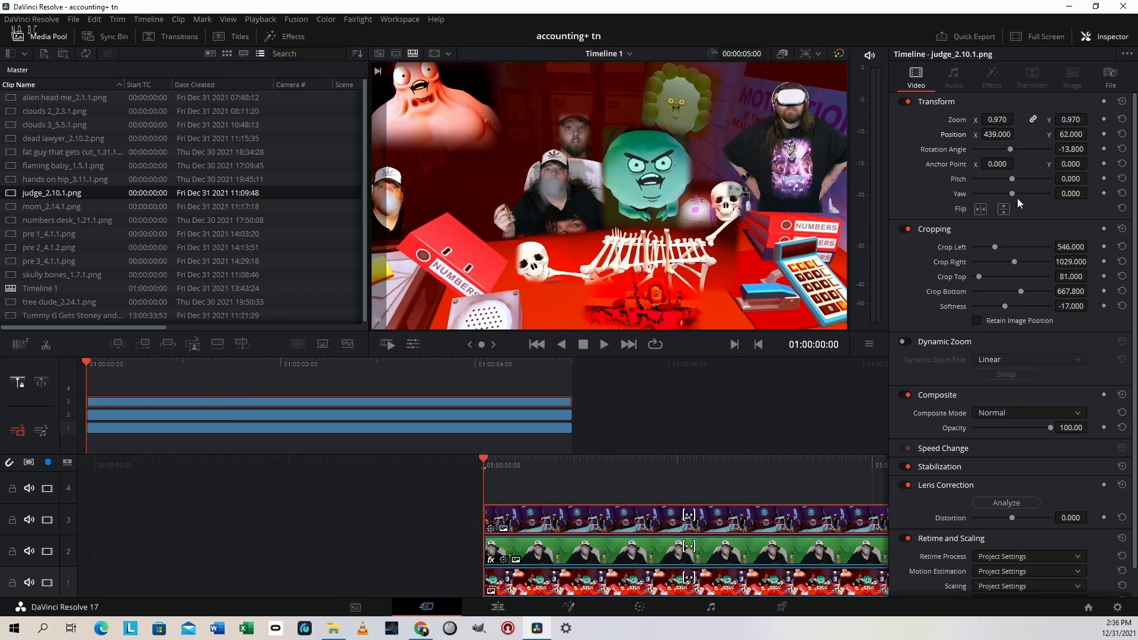
key("ctrl+f")
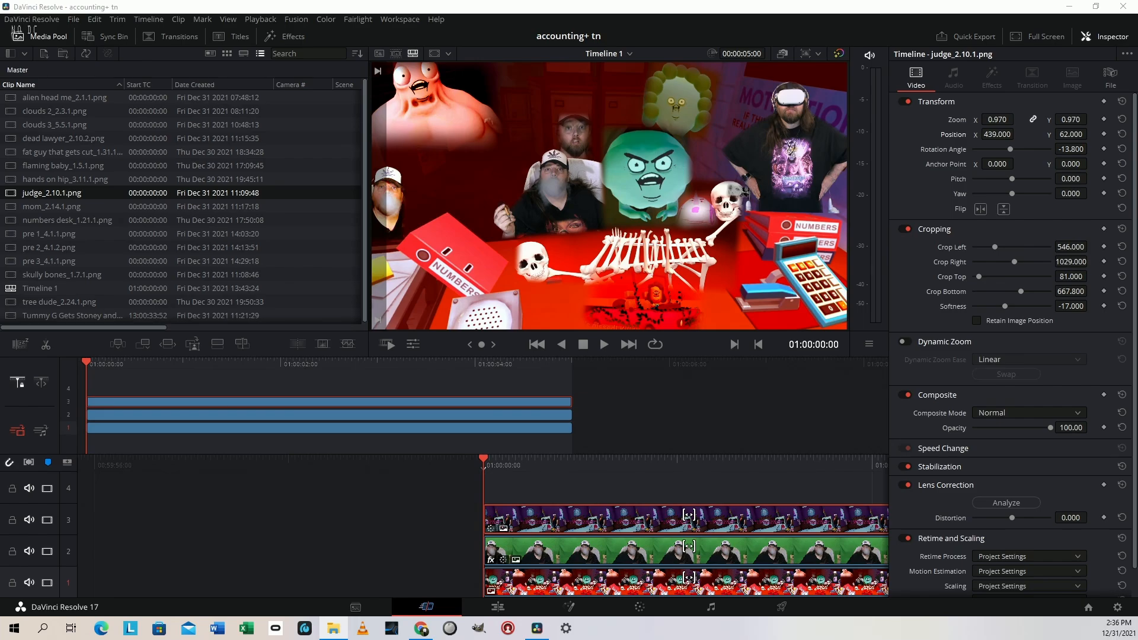
Add the "dance 1" green-screen still on track 4 above the judge clip
left_click_drag(754, 626, 488, 474)
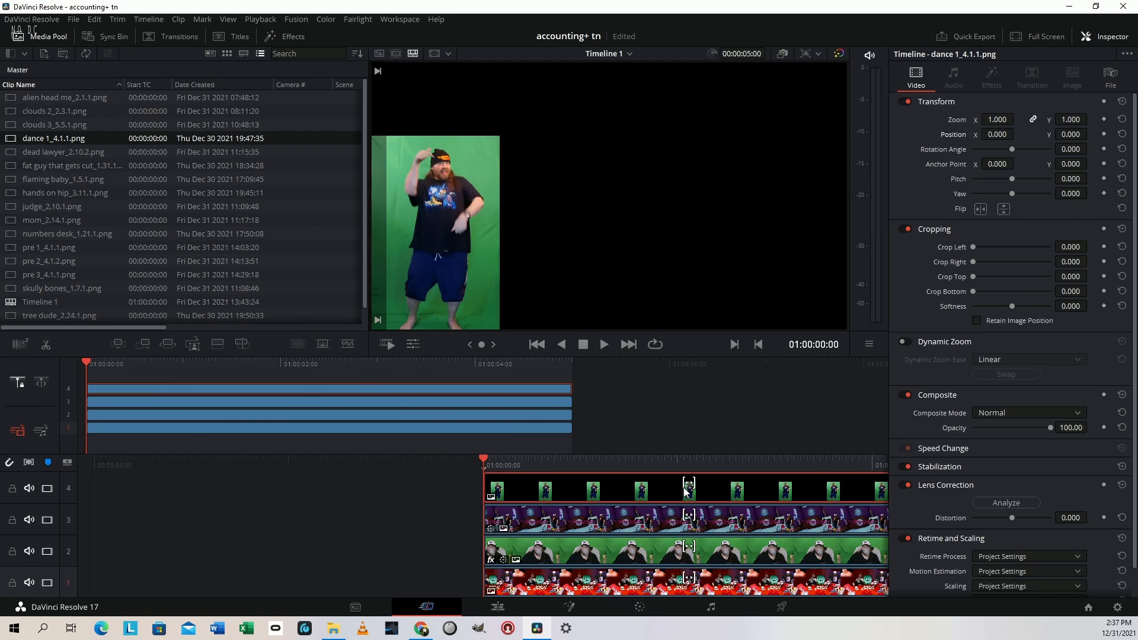
On the Edit page, apply the 3D Keyer effect to the dance 1 clip
key("shift+4")
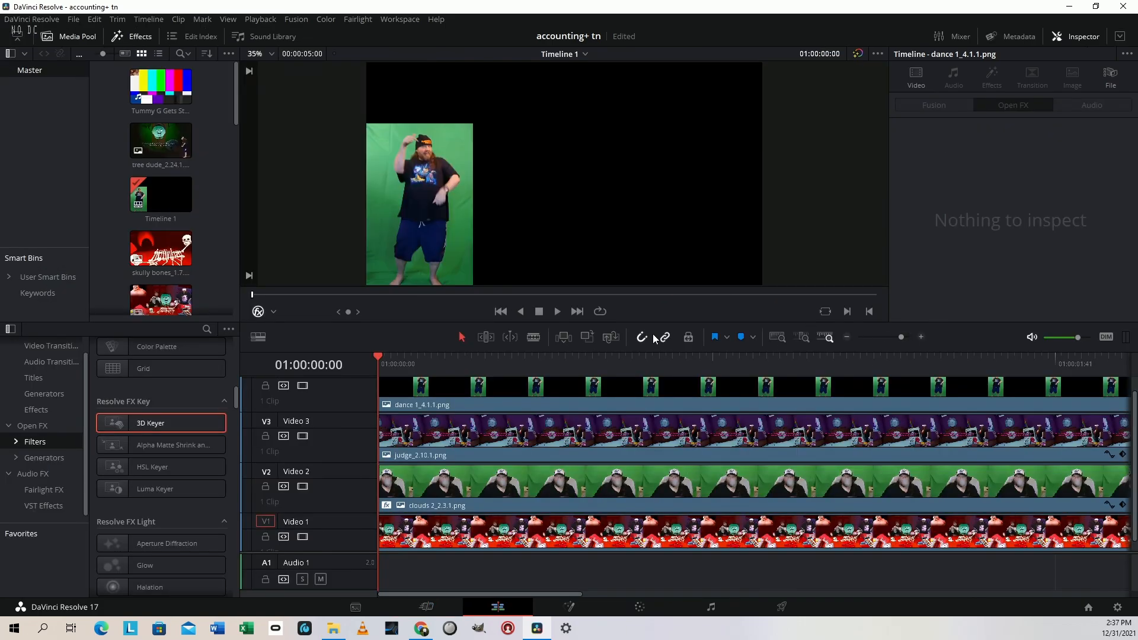
left_click_drag(141, 427, 450, 390)
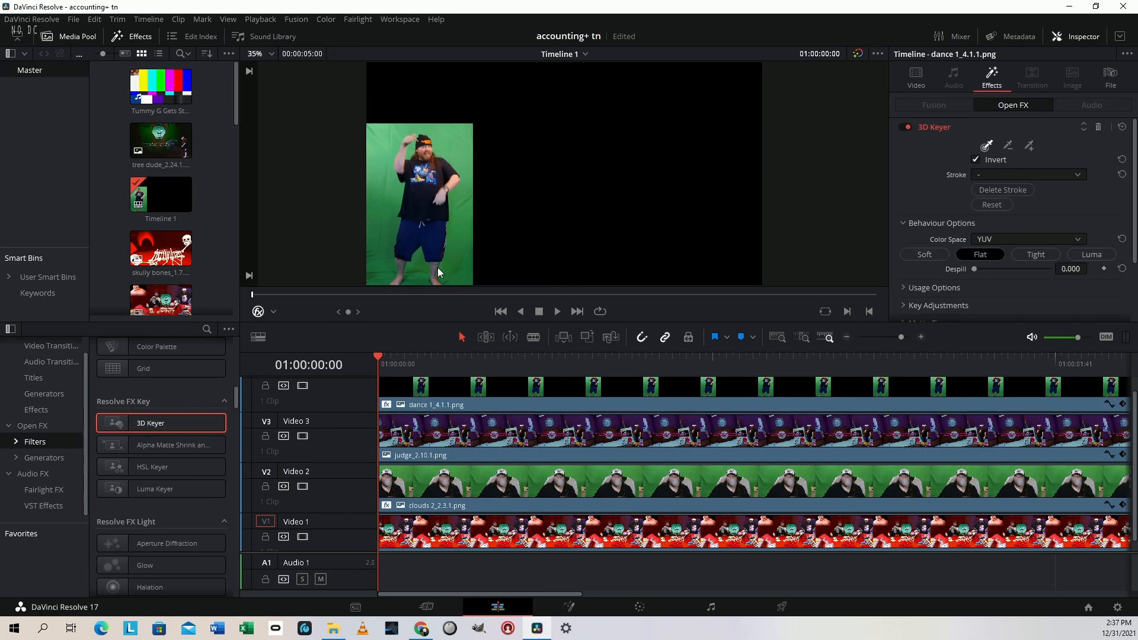
mouse_move(376, 283)
left_mouse_down()
mouse_move(367, 260)
mouse_move(384, 126)
left_mouse_up()
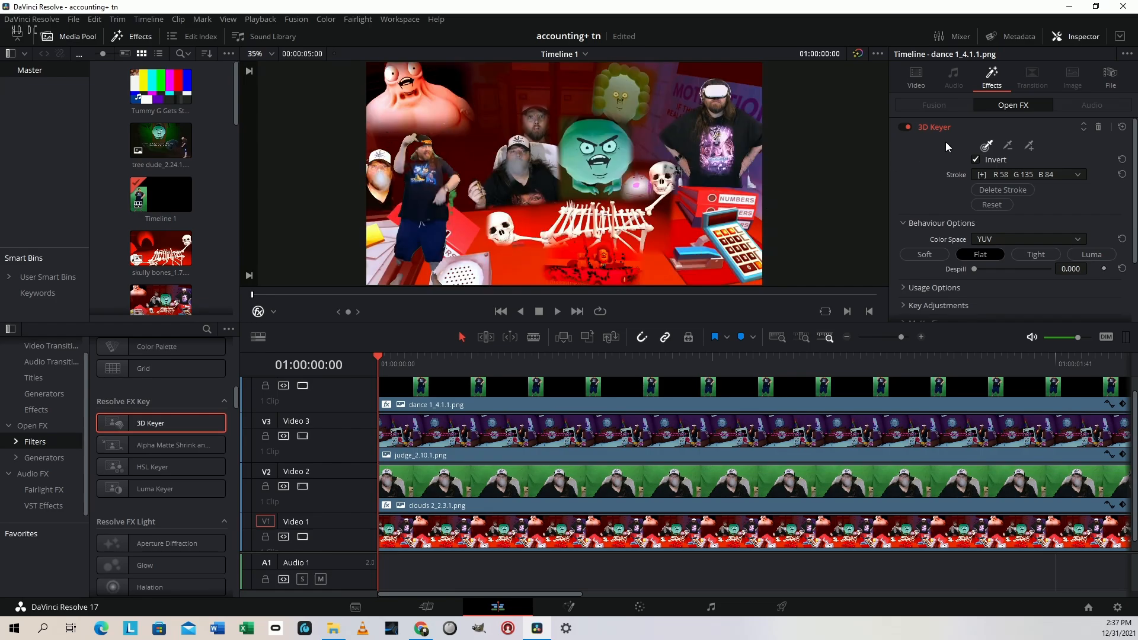
left_click(1002, 190)
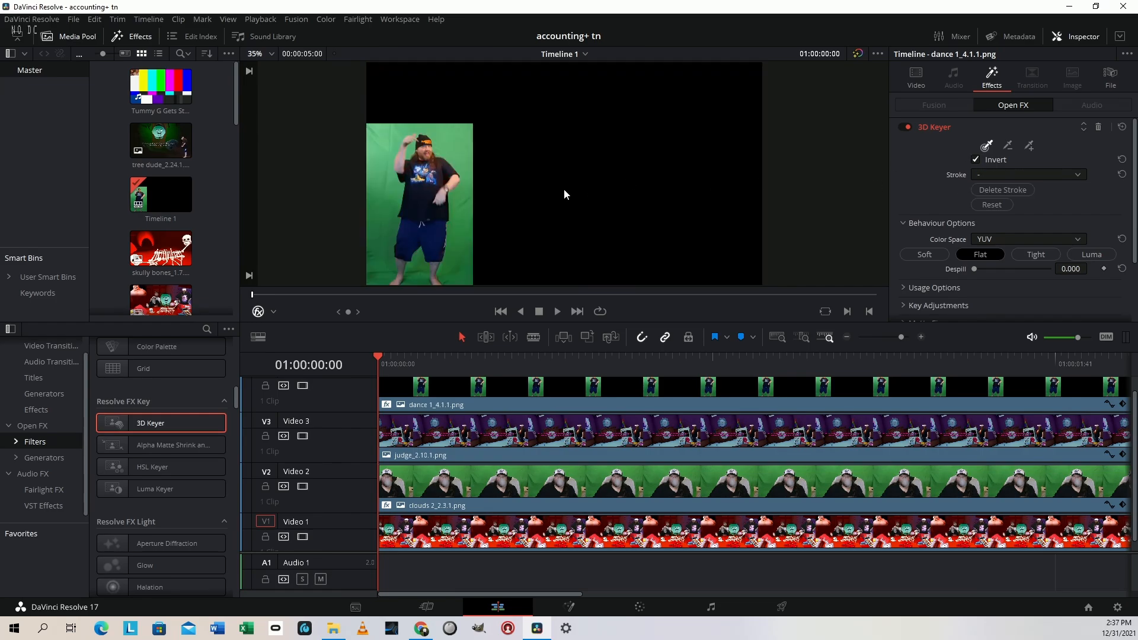
mouse_move(378, 283)
left_mouse_down()
mouse_move(366, 199)
mouse_move(382, 127)
left_mouse_up()
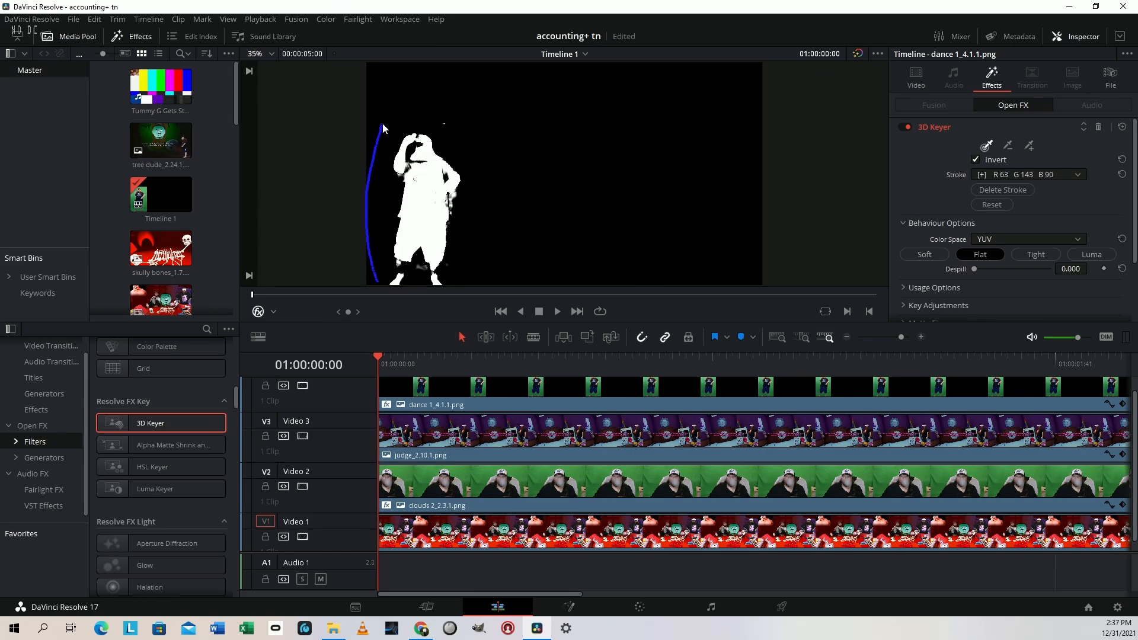
left_click(991, 190)
Key out the green background beside the dancer, setting the 3D Keyer's Despill to 1.000 and Clean Black to 31.8
left_click_drag(382, 285, 380, 144)
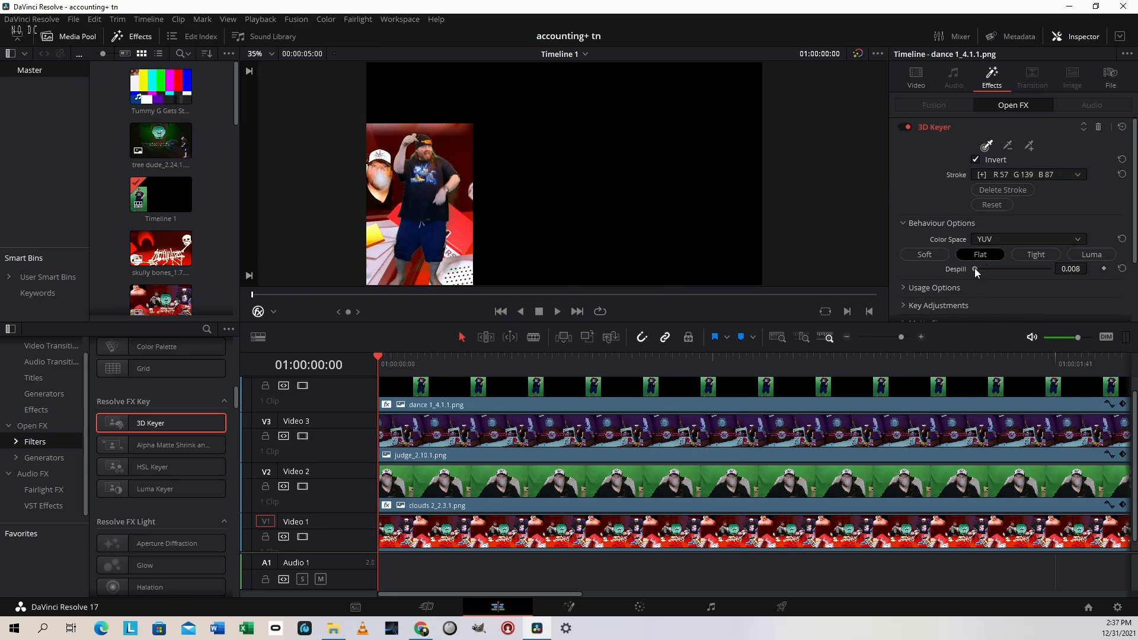
left_click_drag(974, 268, 1050, 269)
scroll(919, 276, "down", 3)
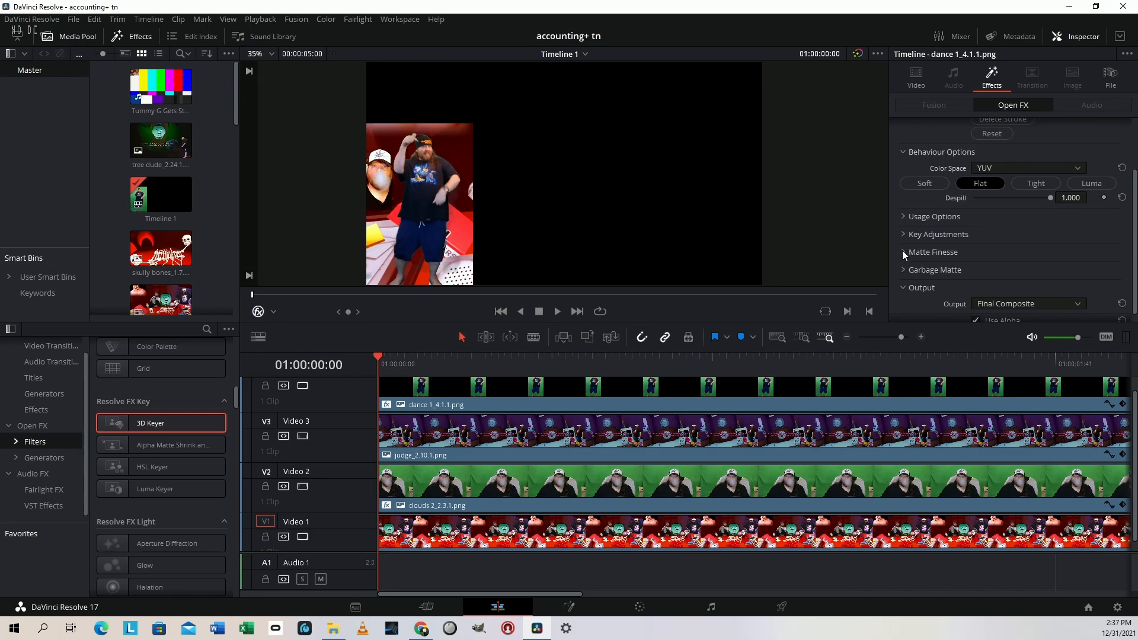
left_click(902, 252)
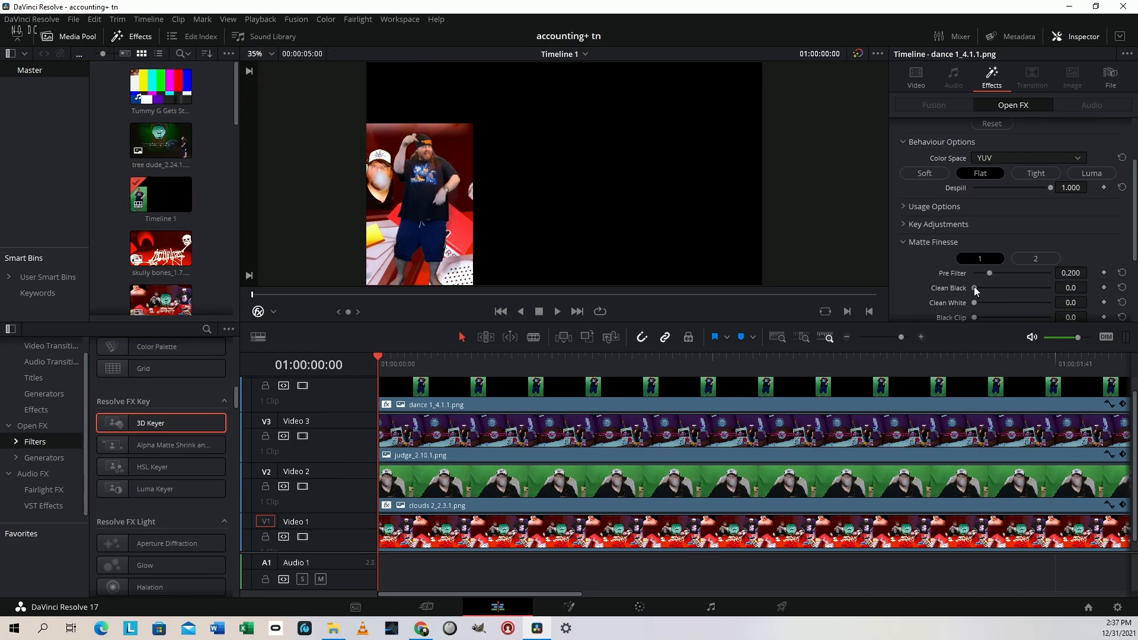
left_click_drag(975, 288, 1009, 286)
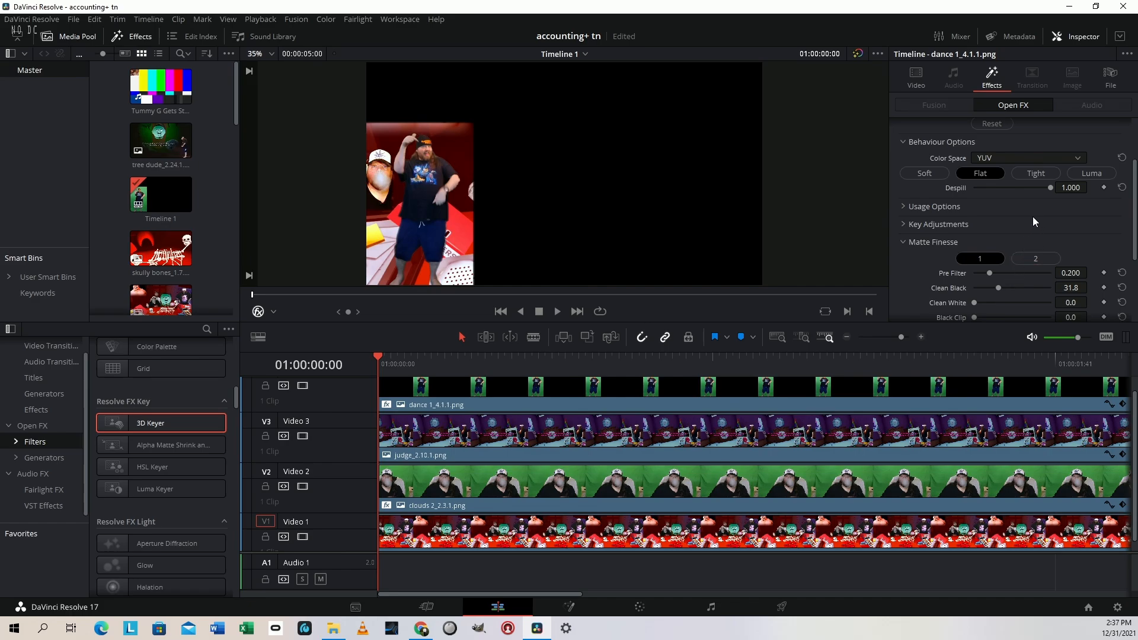
Crop the dance 1 clip by 1465.6 on the right, 129 on the left and 321 at the top, and save the project
left_click(917, 77)
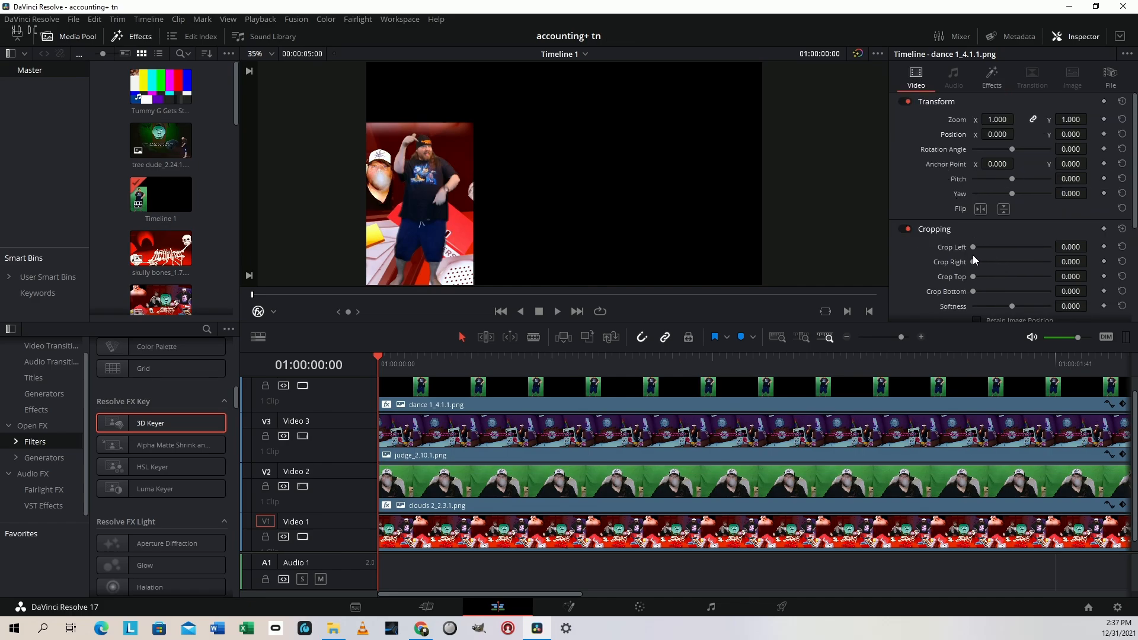
left_click_drag(973, 261, 1032, 265)
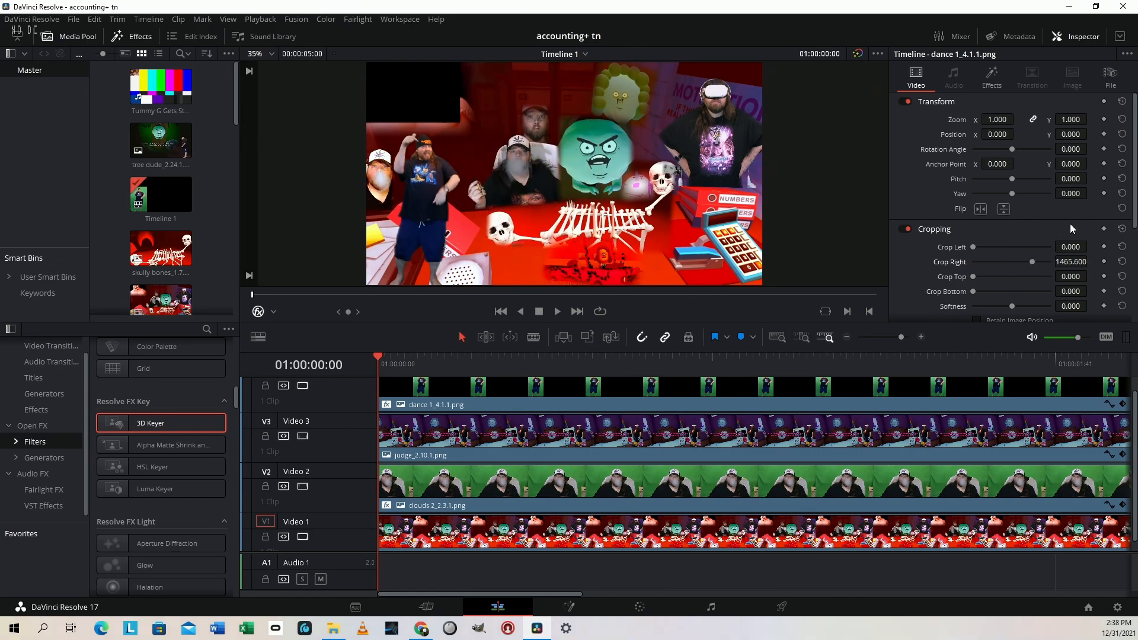
left_click_drag(1072, 247, 1090, 246)
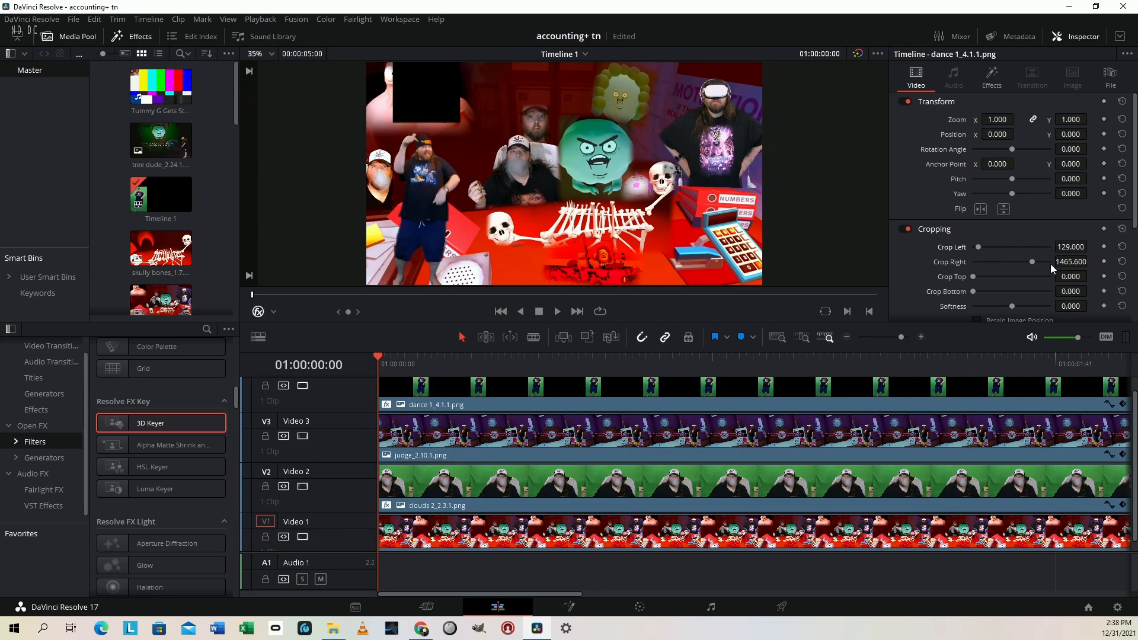
left_click_drag(1070, 276, 1091, 277)
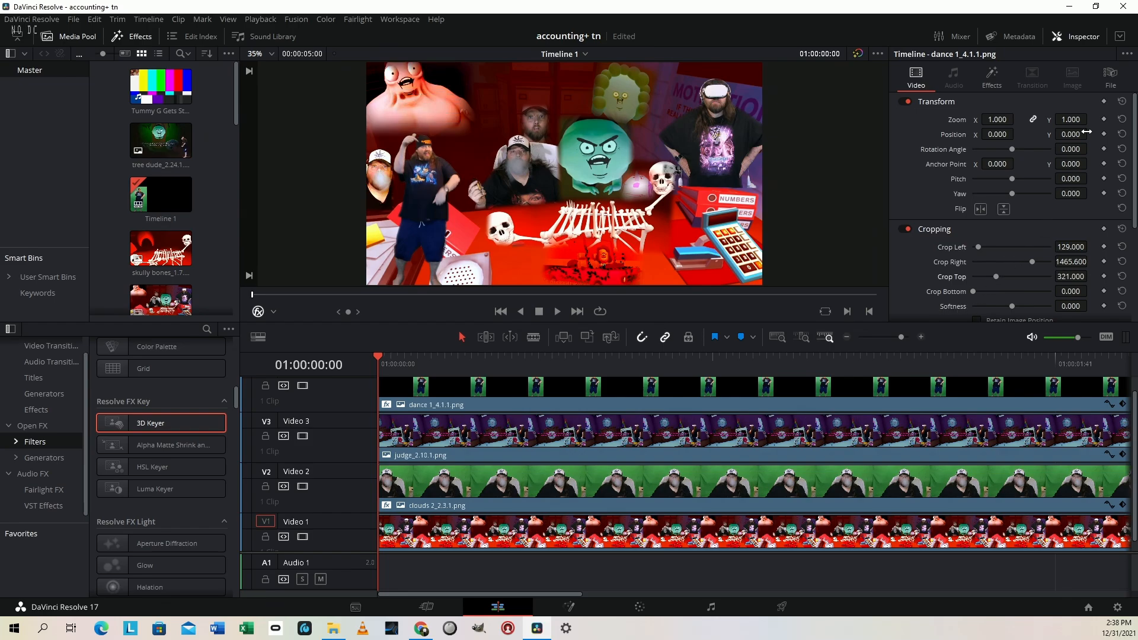
key("ctrl+s")
Scale the dance 1 clip to 0.940, rotate it to 5.3 and place it at position X 200, Y 415
mouse_move(1070, 136)
left_mouse_down()
mouse_move(1091, 134)
mouse_move(1072, 135)
mouse_move(1084, 149)
left_mouse_up()
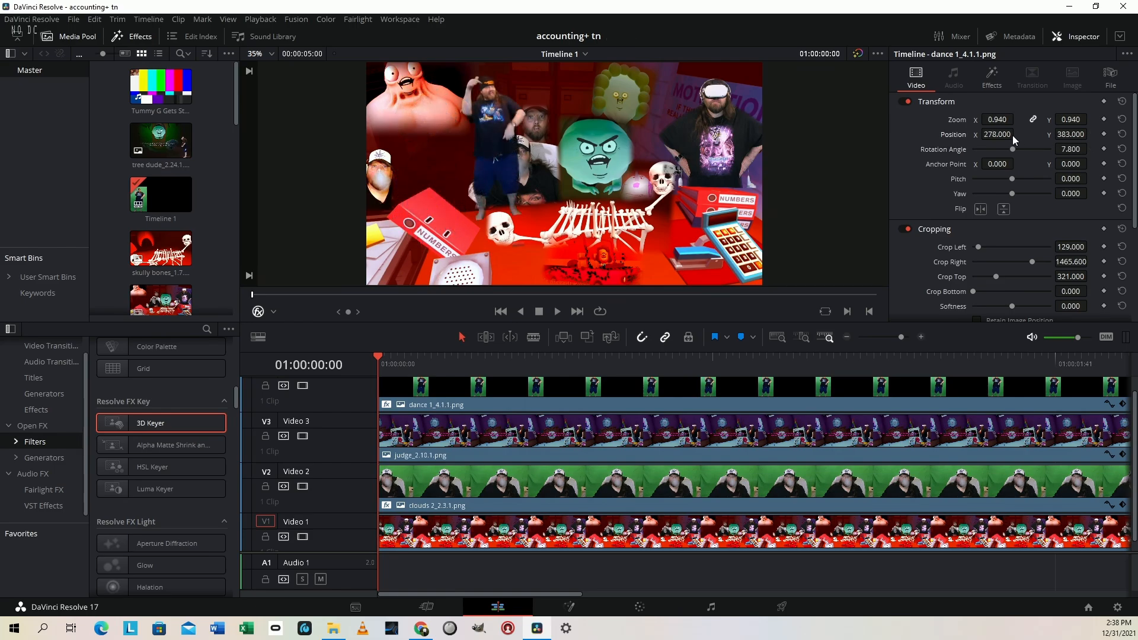
mouse_move(1015, 136)
left_mouse_down()
mouse_move(1003, 134)
mouse_move(1090, 133)
mouse_move(1076, 150)
mouse_move(1007, 135)
left_mouse_up()
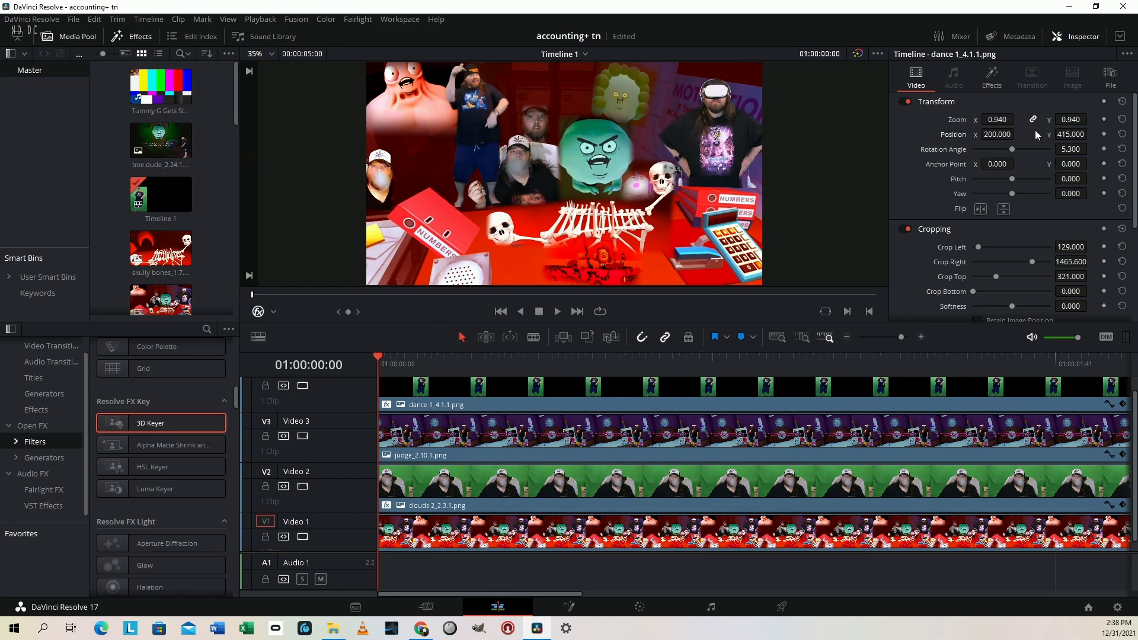
On the Cut page, select the clips on all four tracks and review the composite in full screen
key("shift+3")
left_click_drag(469, 484, 712, 595)
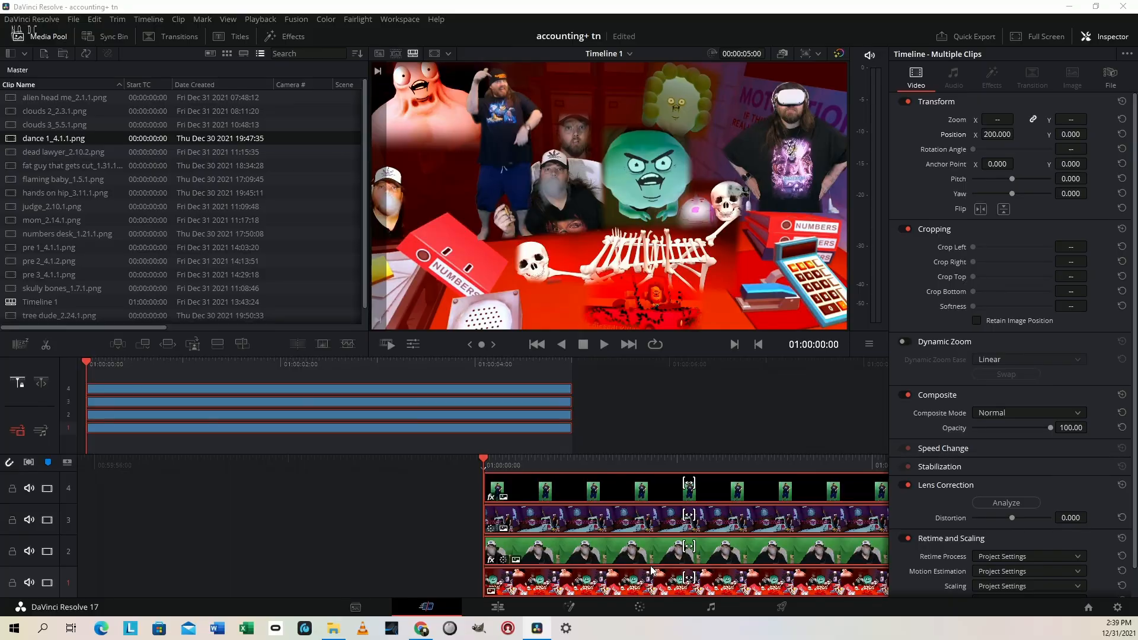
key("p")
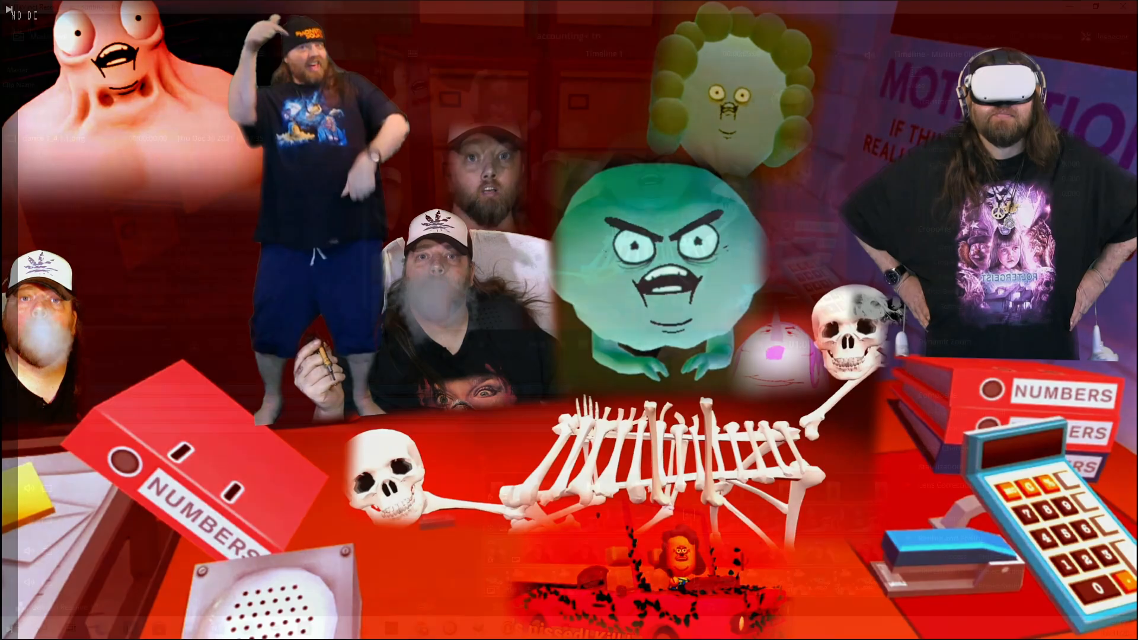
key("p")
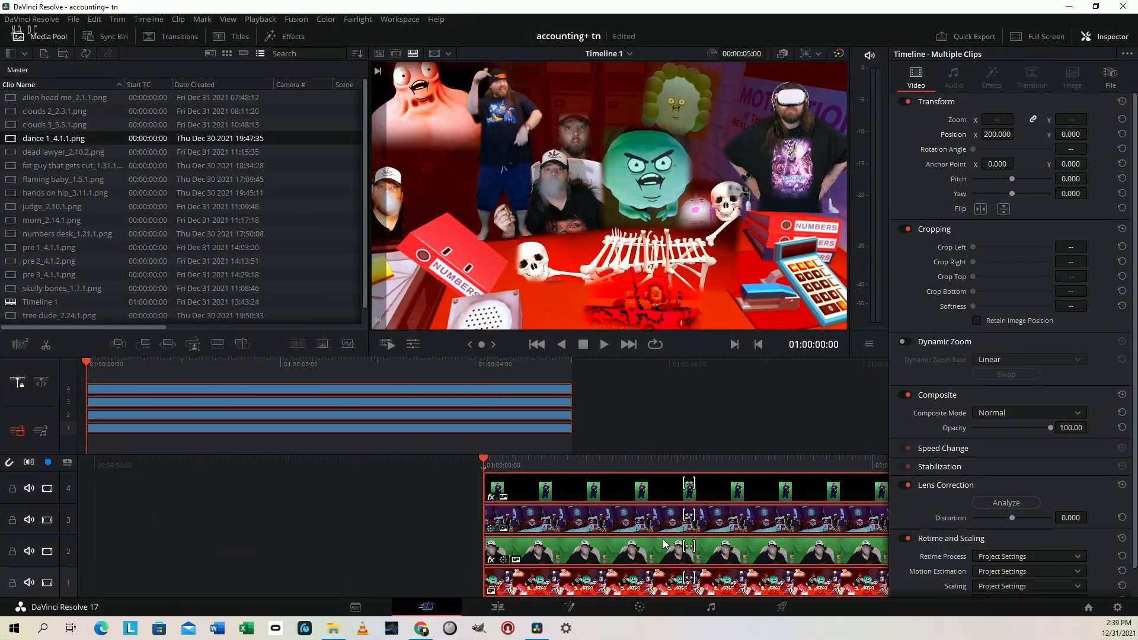
On the Color page, grab a still of the composite and export gallery still 4.1.1 as a PNG named "pre 4"
key("shift+6")
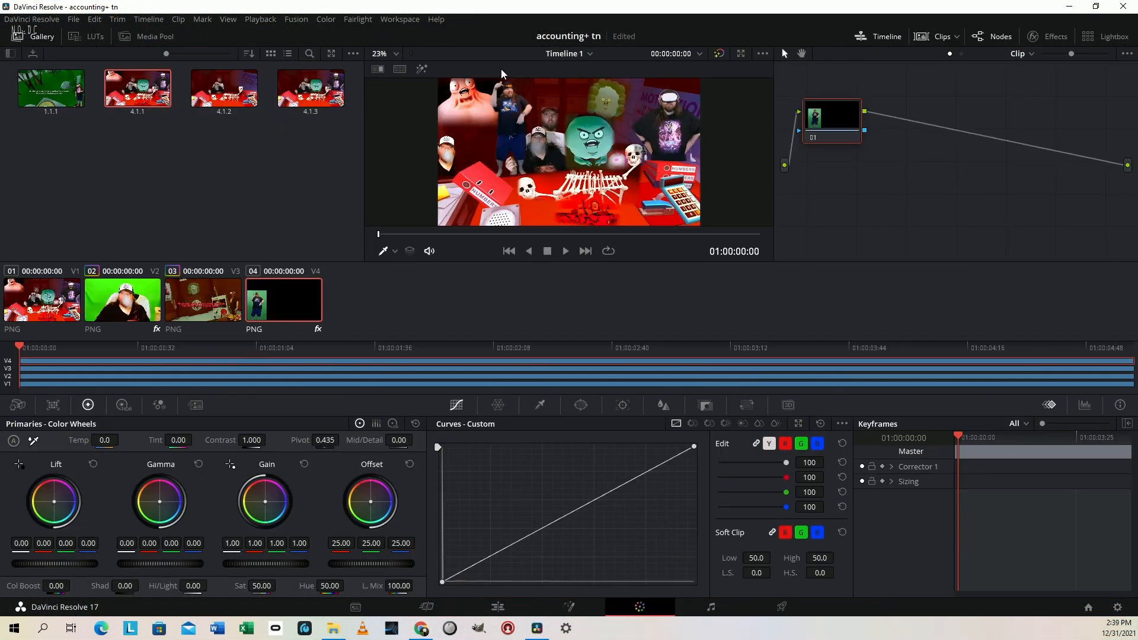
right_click(526, 127)
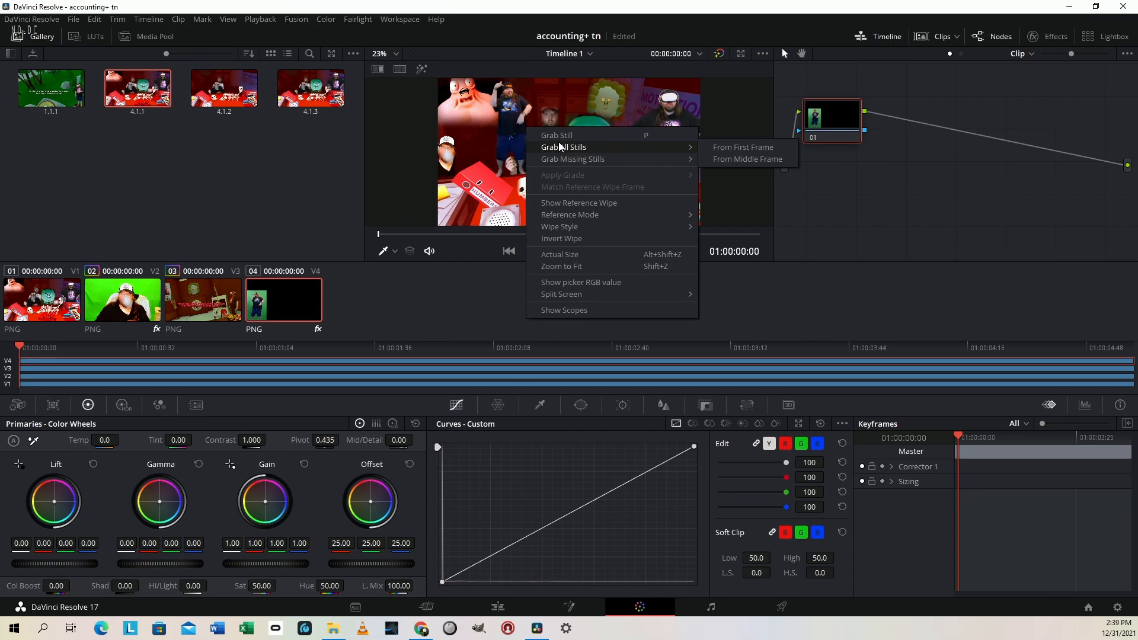
left_click(558, 135)
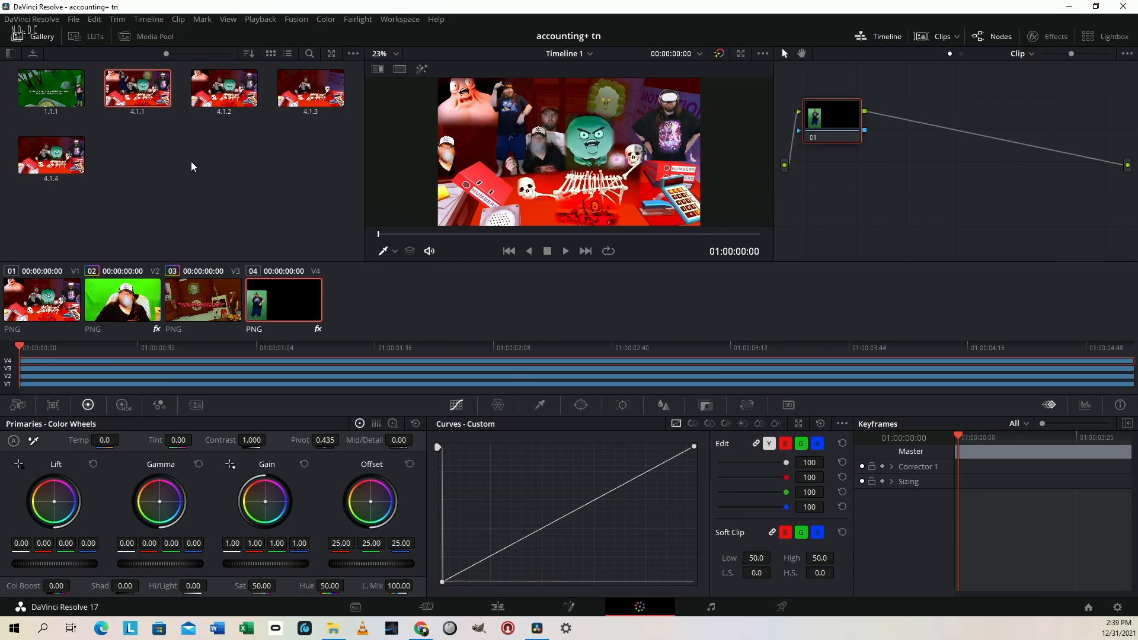
right_click(142, 95)
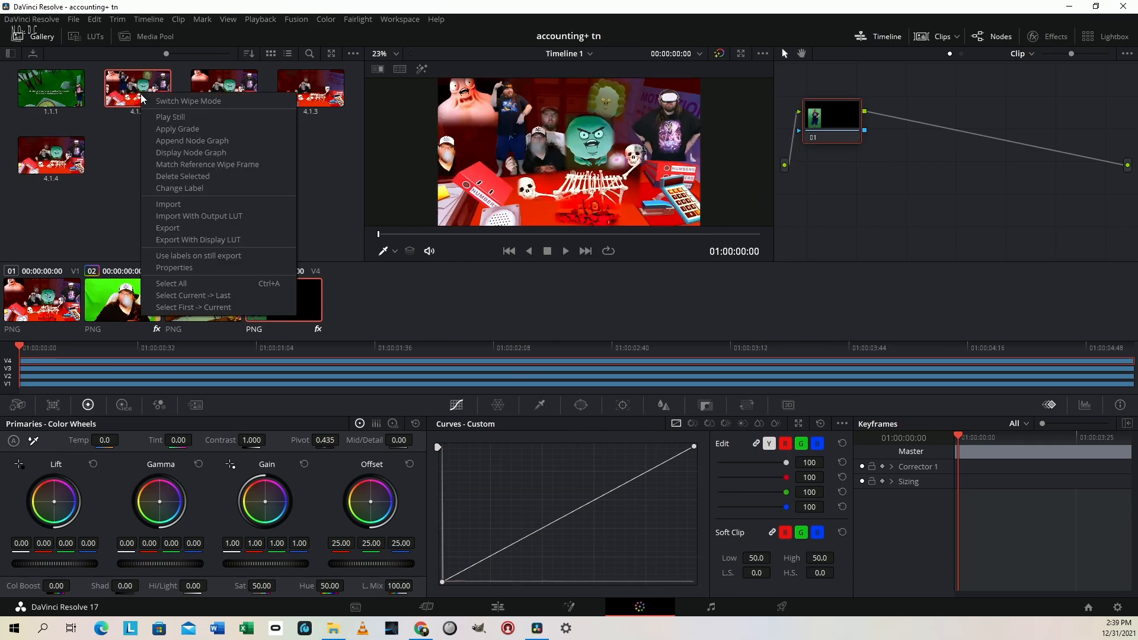
left_click(202, 228)
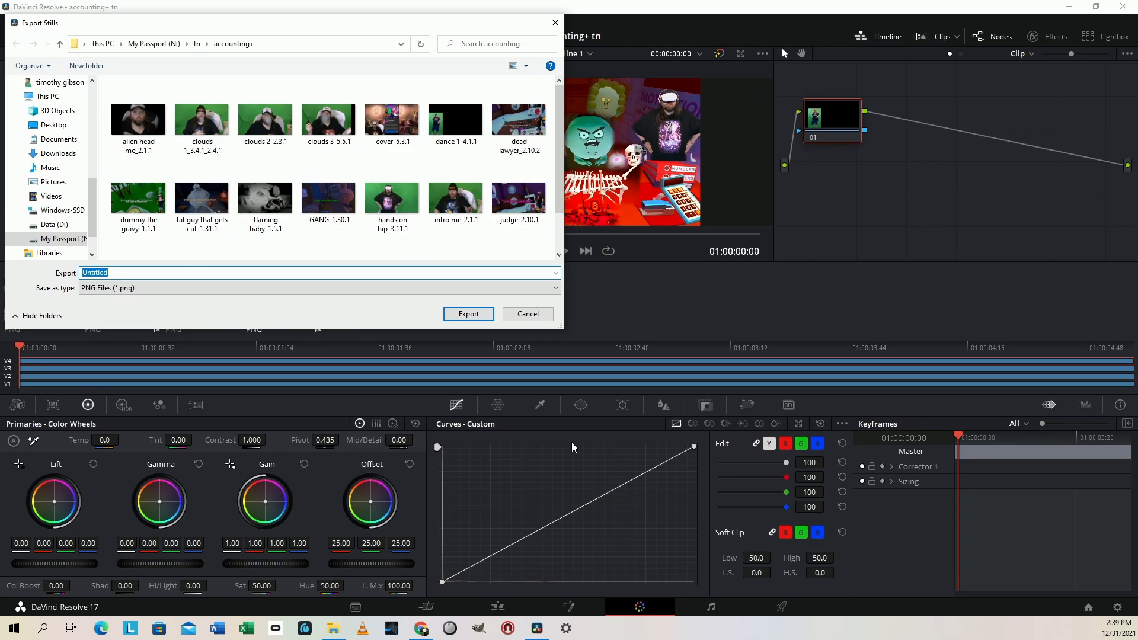
type("pre 4")
key("Return")
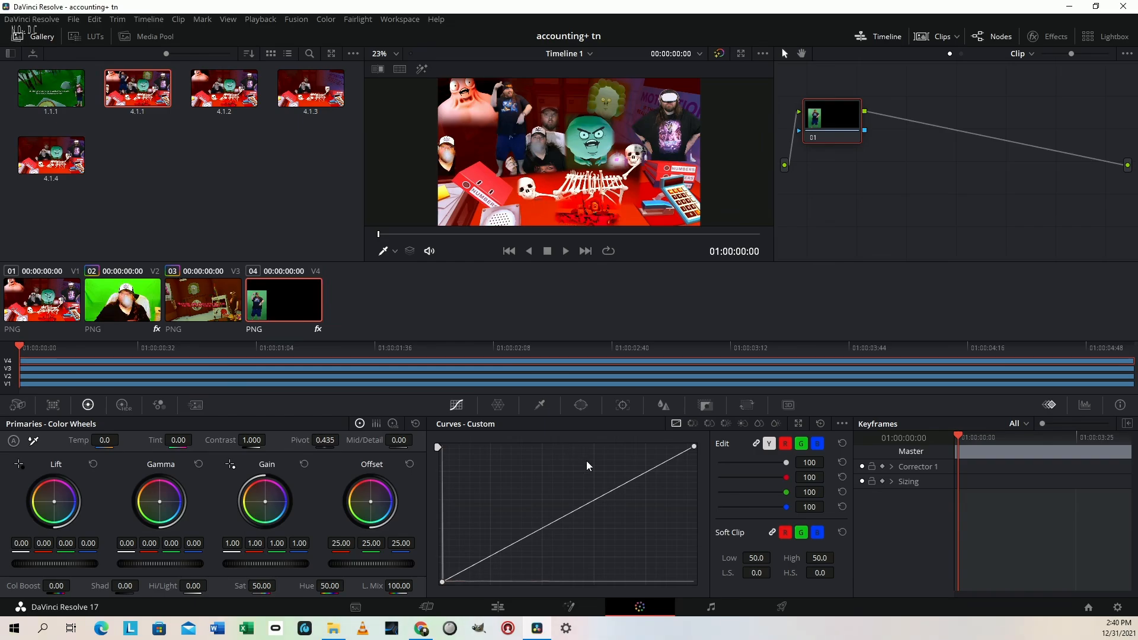
Back on the Cut page, delete all the selected clips and add the exported "pre 4" still to track 1
key("shift+4")
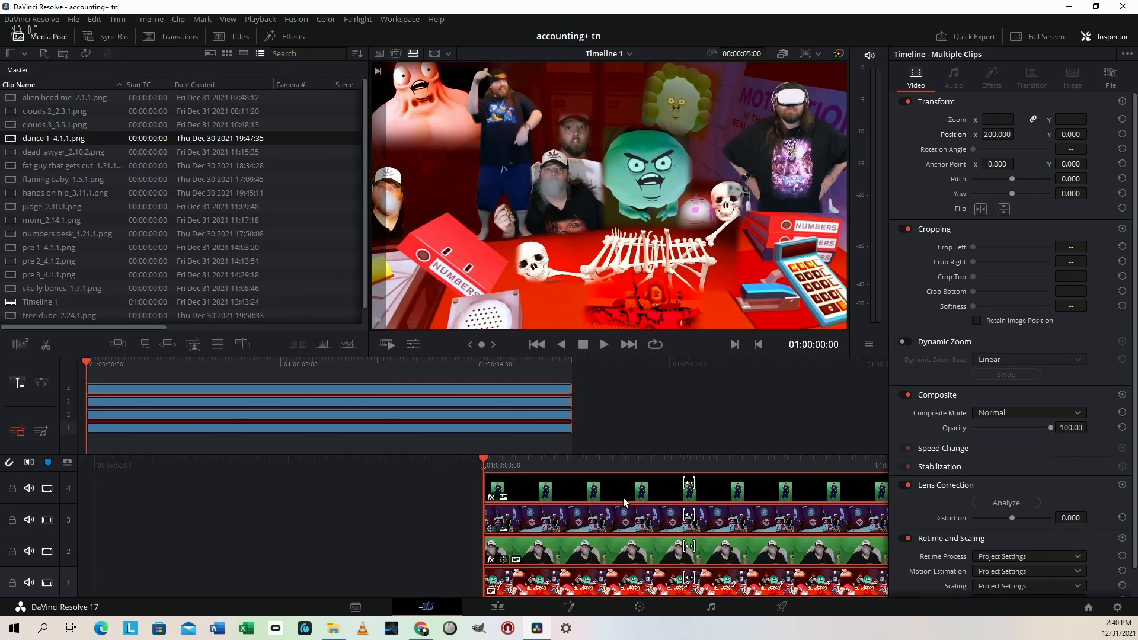
key("Delete")
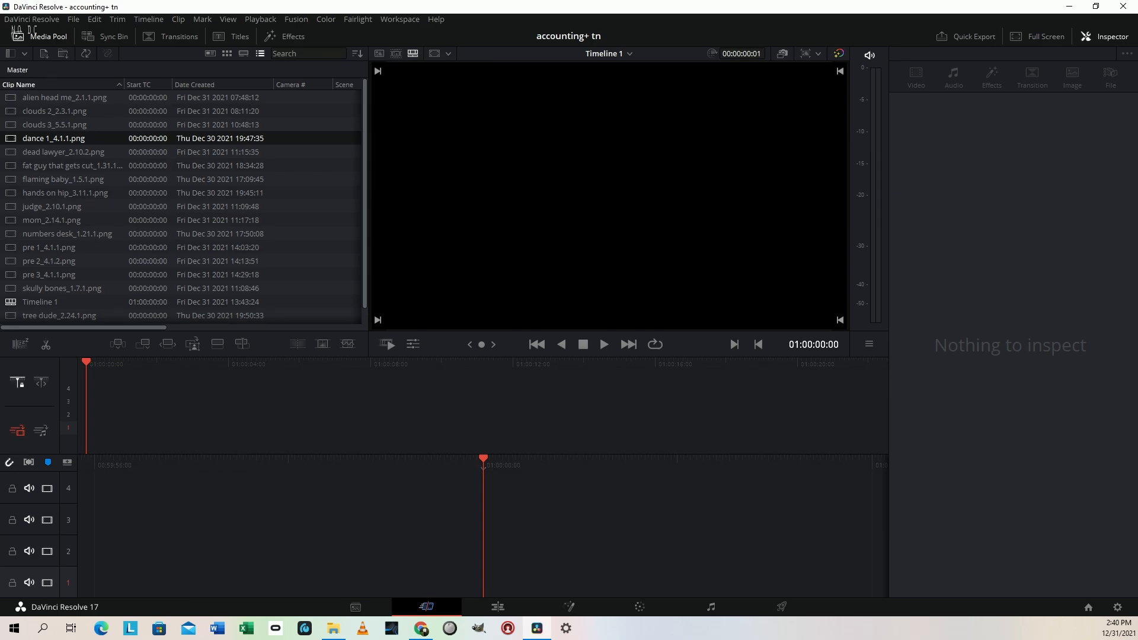
left_click_drag(696, 639, 492, 542)
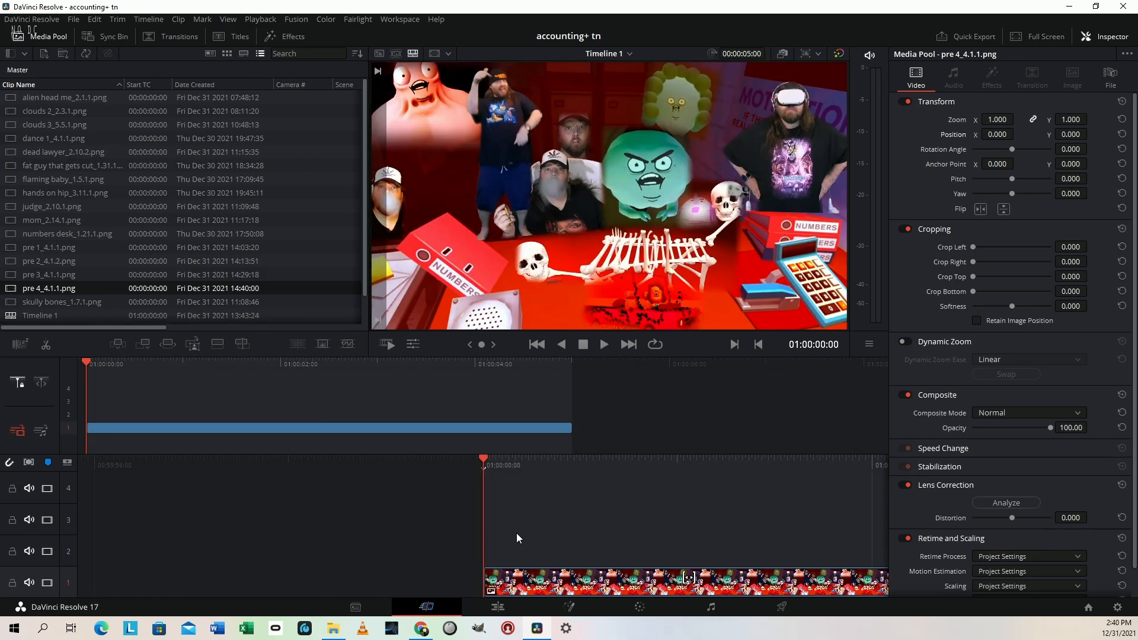
Add the GANG still on track 2 above "pre 4" and shift its Lift colour balance towards red on the Color page
key("space")
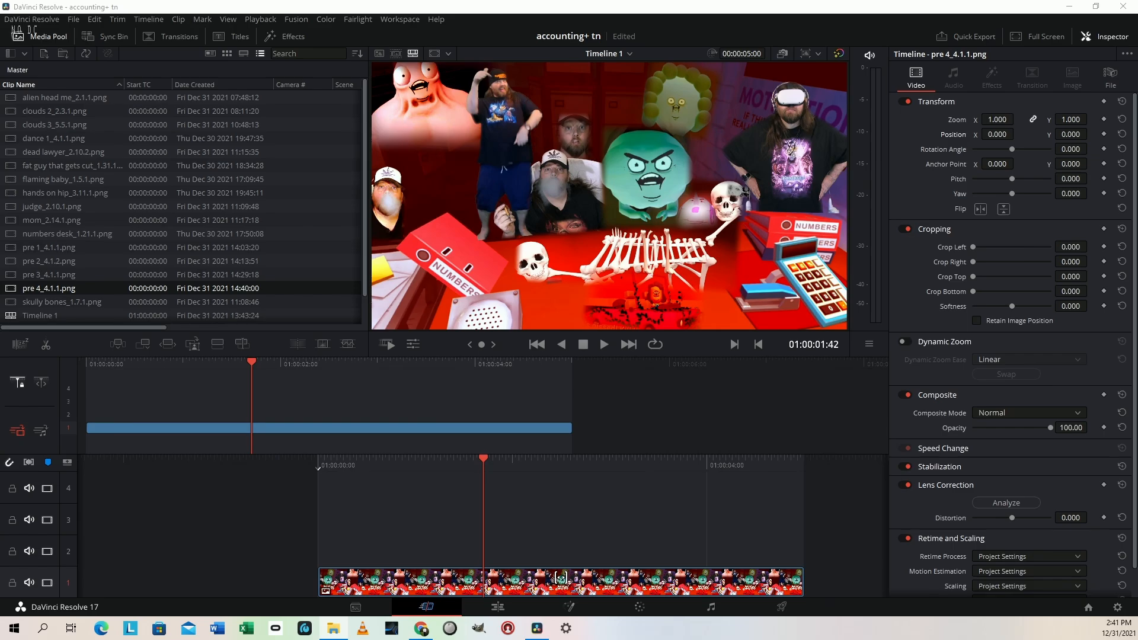
left_click_drag(403, 569, 326, 546)
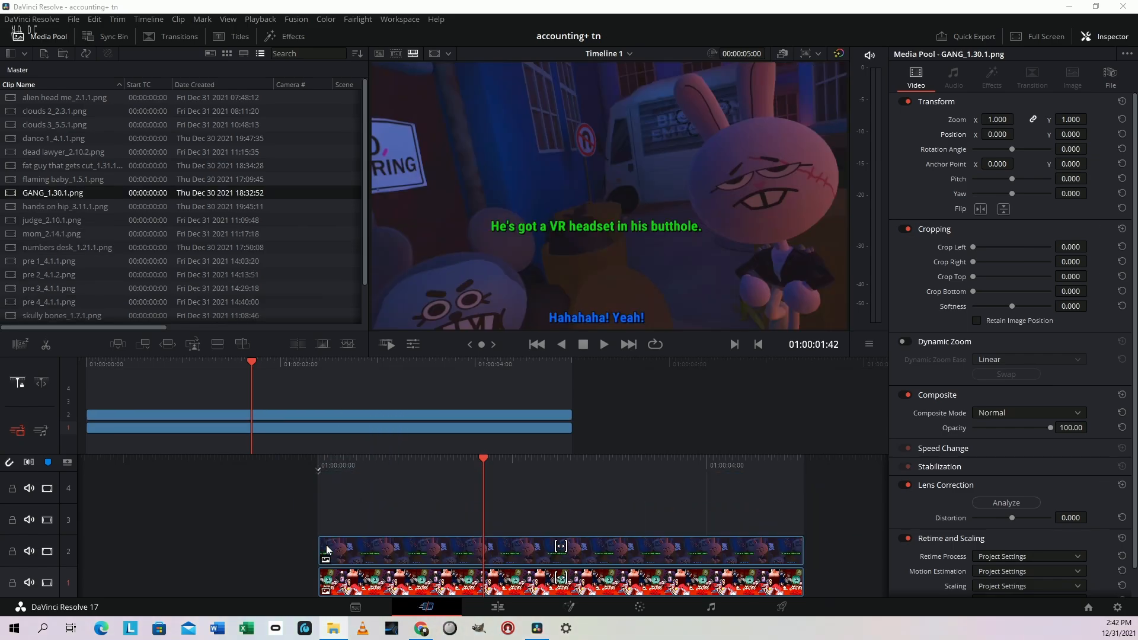
left_click(519, 562)
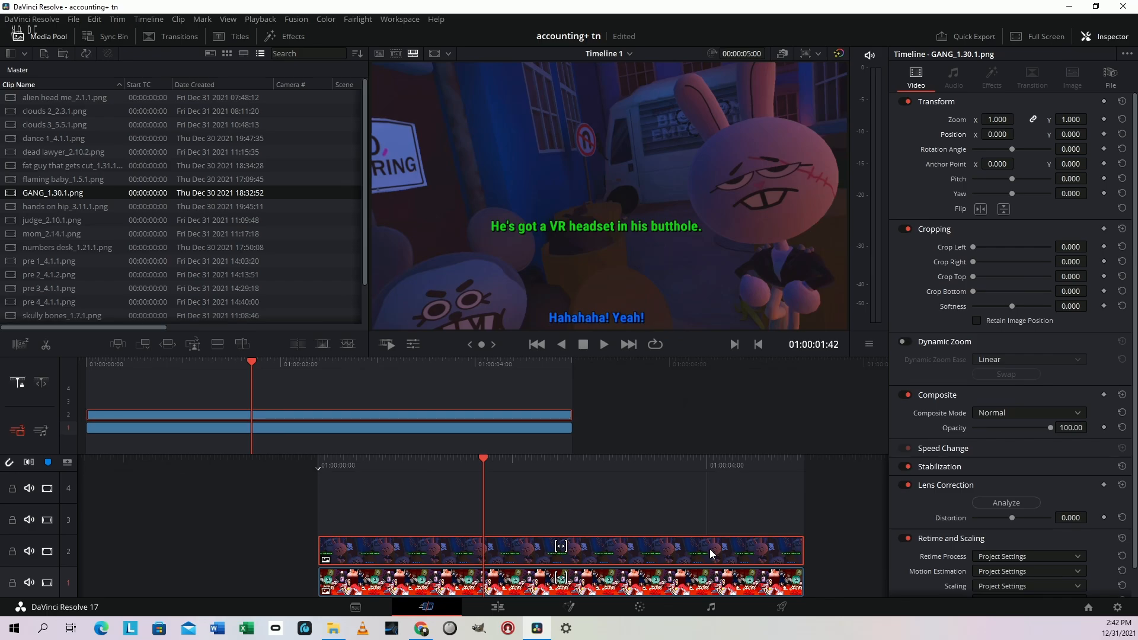
left_click(638, 608)
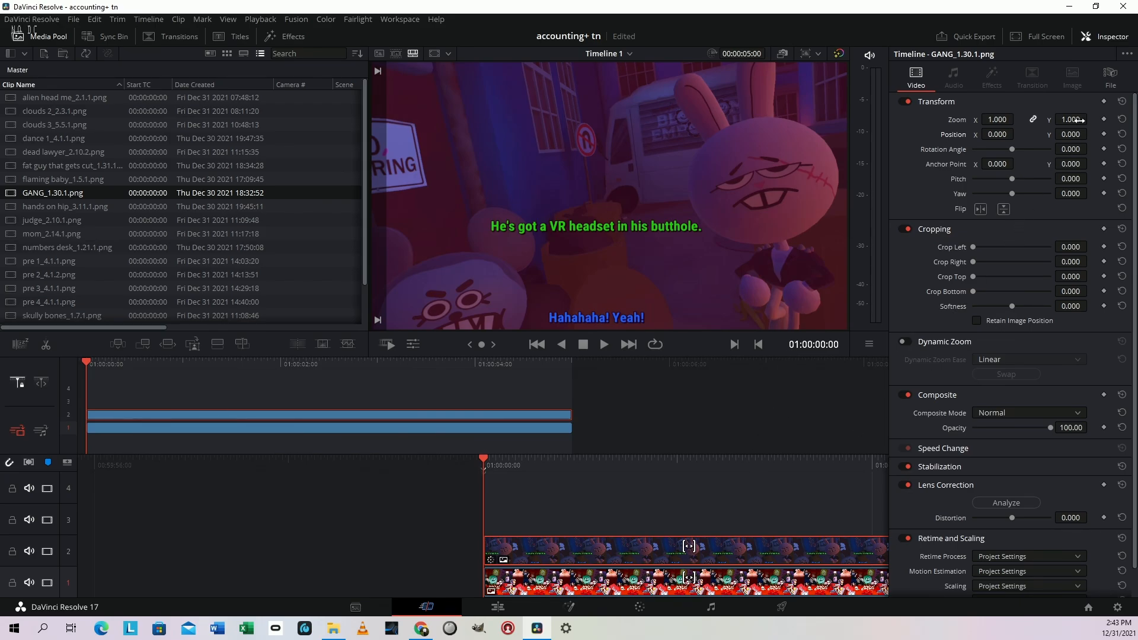
Scale the GANG clip to 0.500 and shift its Gamma and Gain colour balance towards red on the Color page
mouse_move(1079, 120)
left_mouse_down()
mouse_move(1037, 120)
mouse_move(1079, 120)
left_mouse_up()
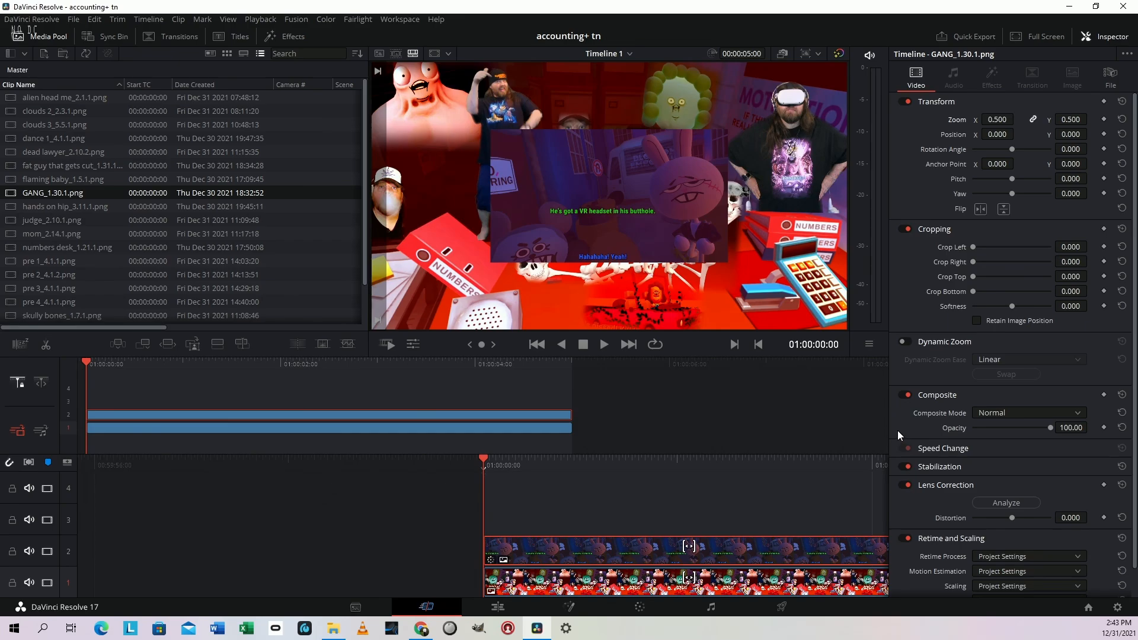
key("shift+6")
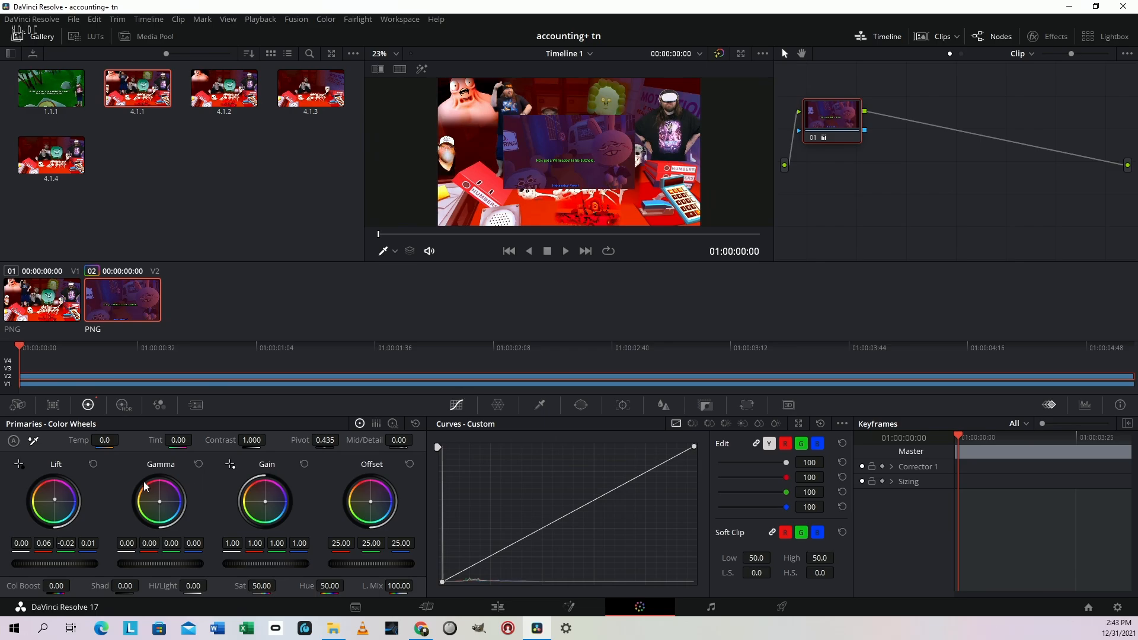
left_click_drag(159, 502, 157, 497)
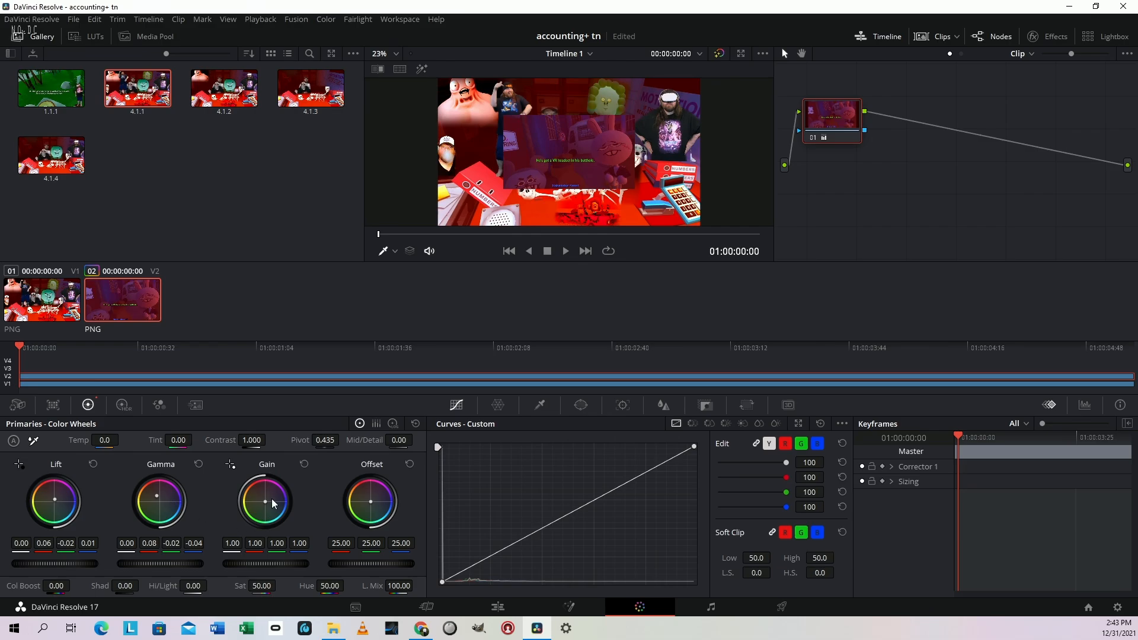
left_click_drag(265, 504, 262, 500)
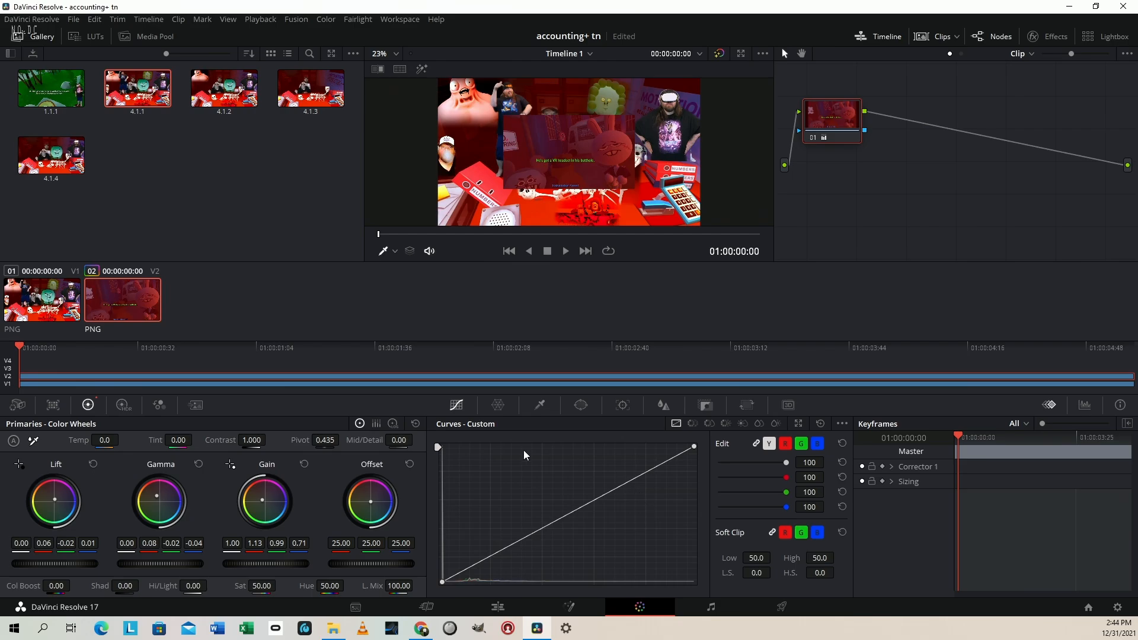
On the Cut page, set the GANG clip's zoom to 0.260, position to X -147, Y 475, rotation to -4.3, crop softness to -62.6 and left crop to 331
key("shift+4")
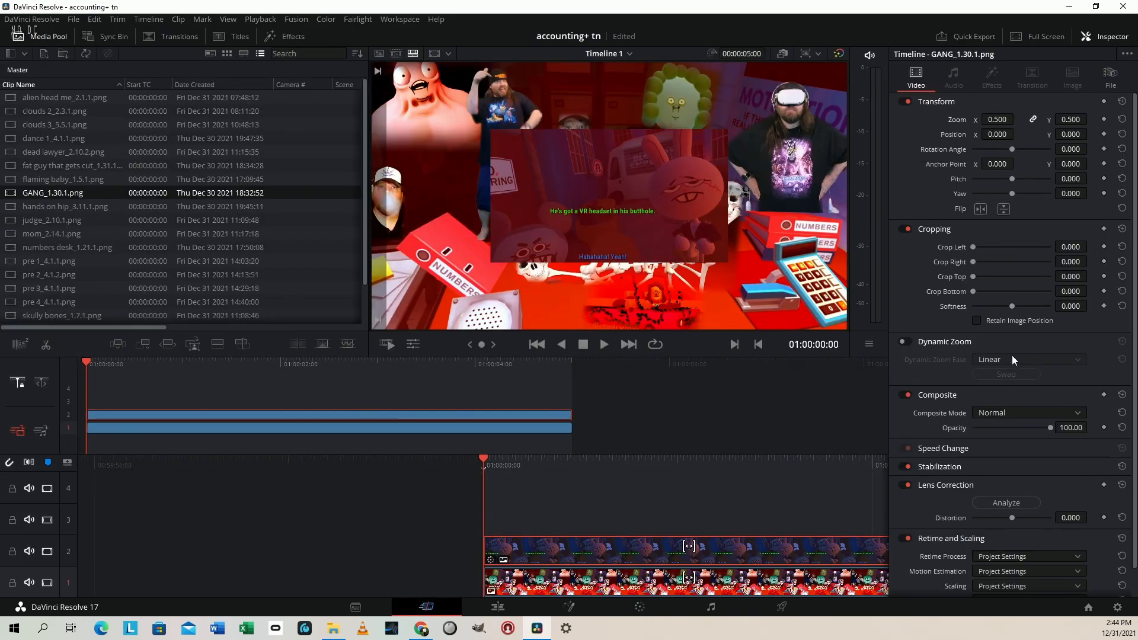
left_click_drag(1073, 120, 1049, 120)
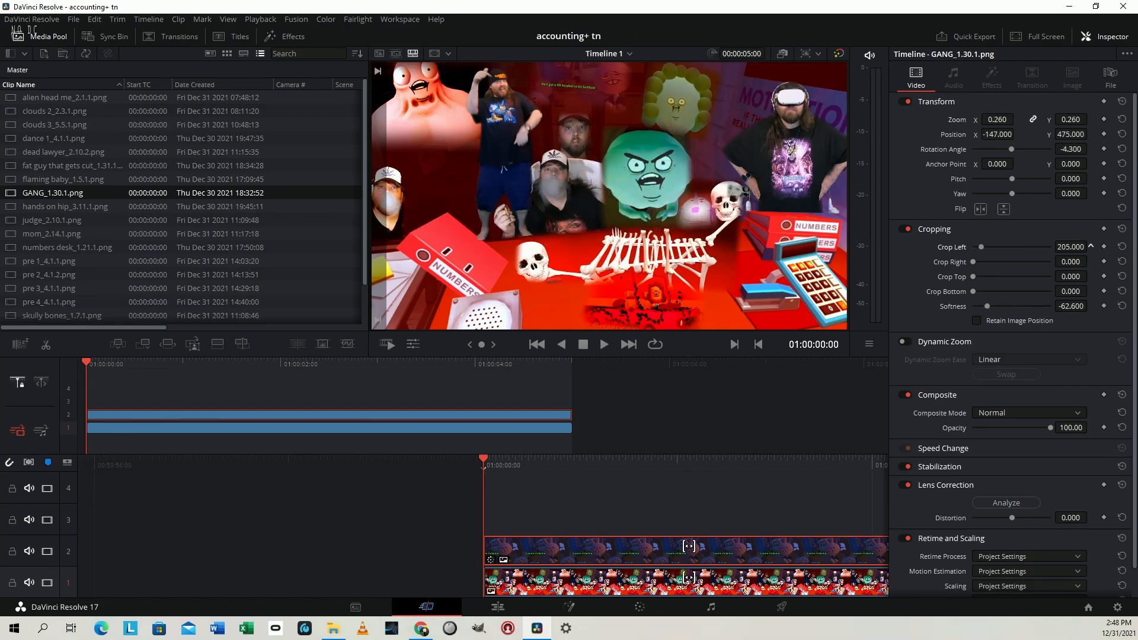
left_click_drag(1072, 247, 1088, 246)
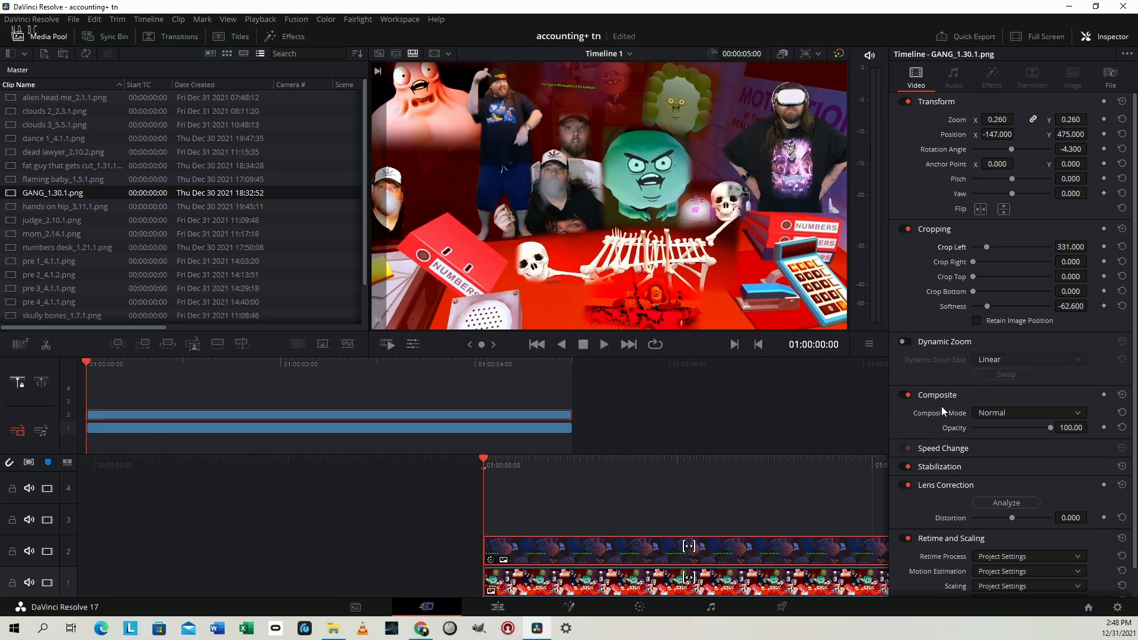
Check the composite full screen and add the "intro me" still on track 3 above the GANG clip
key("ctrl+f")
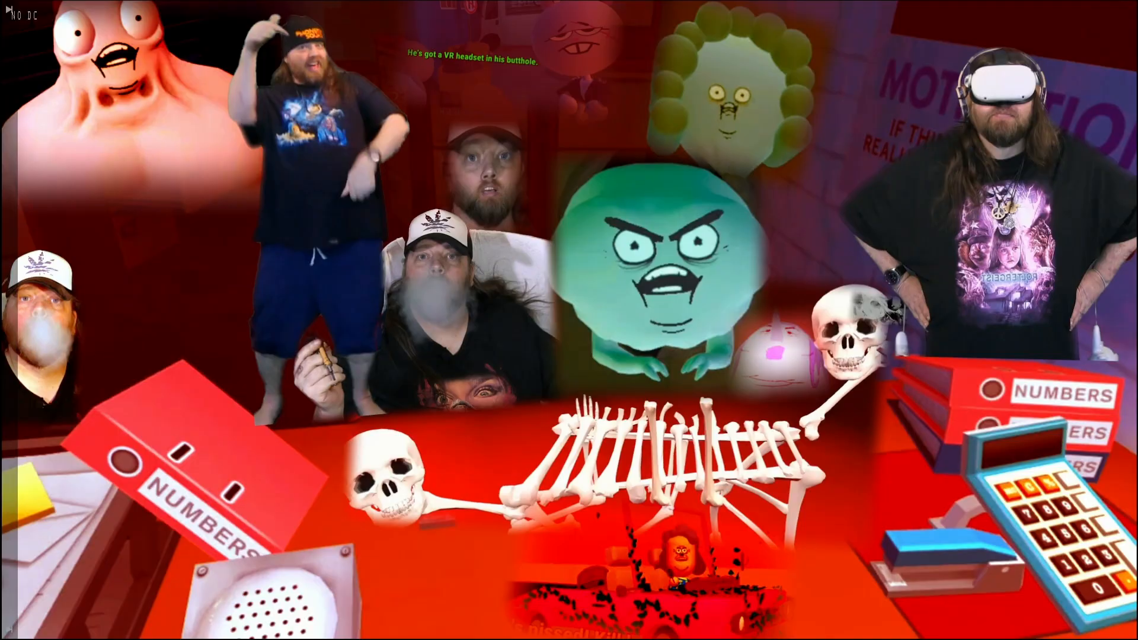
key("Escape")
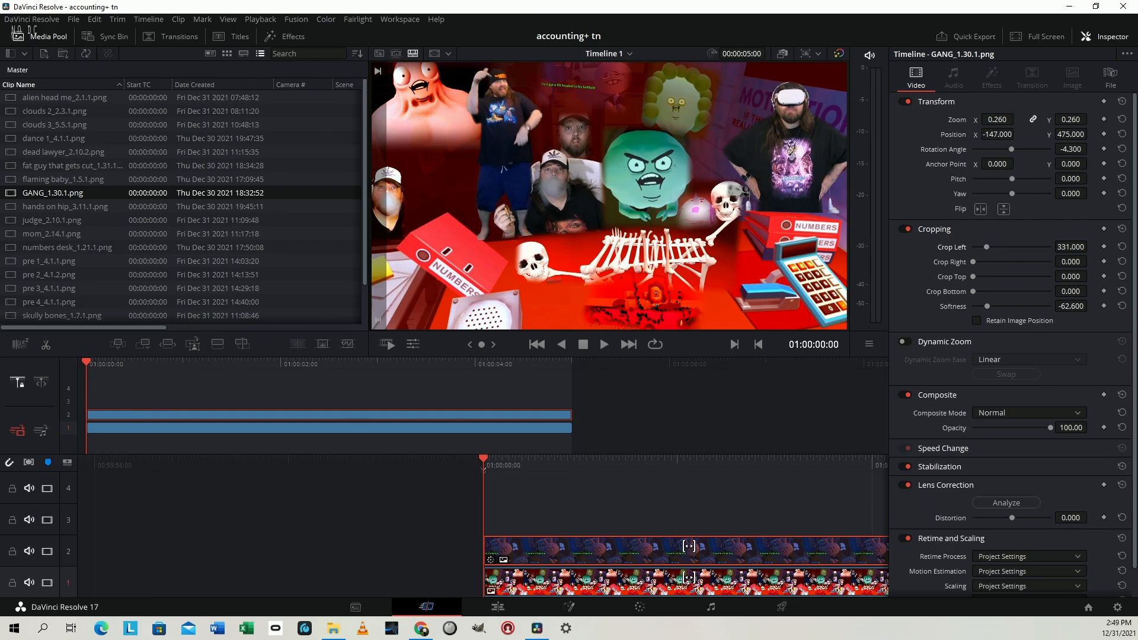
left_click_drag(784, 639, 493, 519)
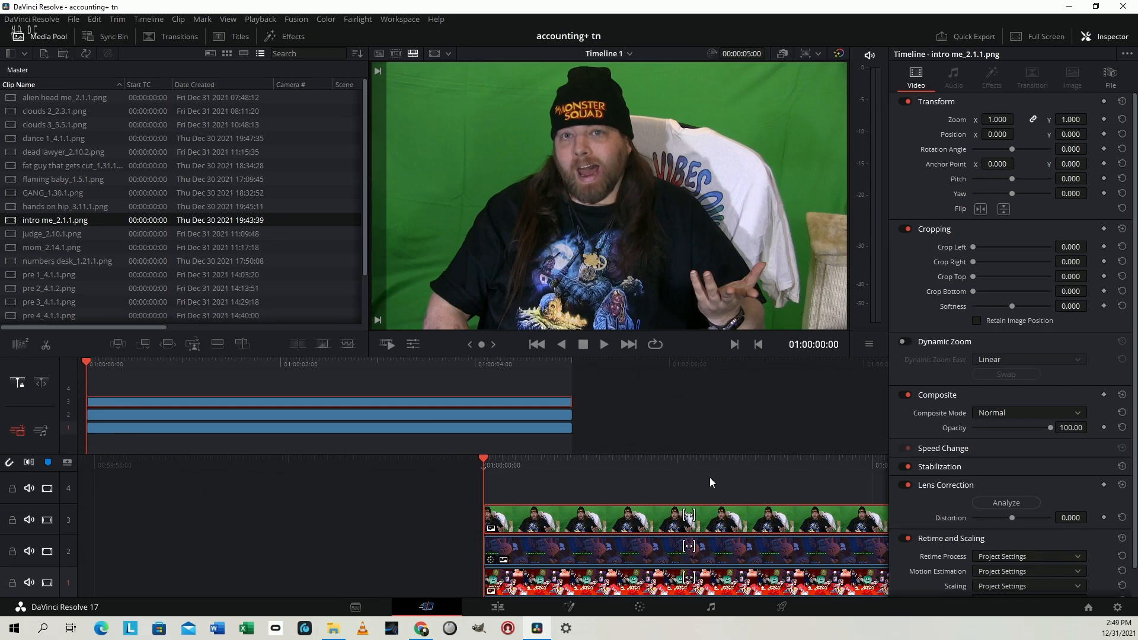
On the Edit page, apply the 3D Keyer to the "intro me" clip and sample its green background to key it out
key("shift+4")
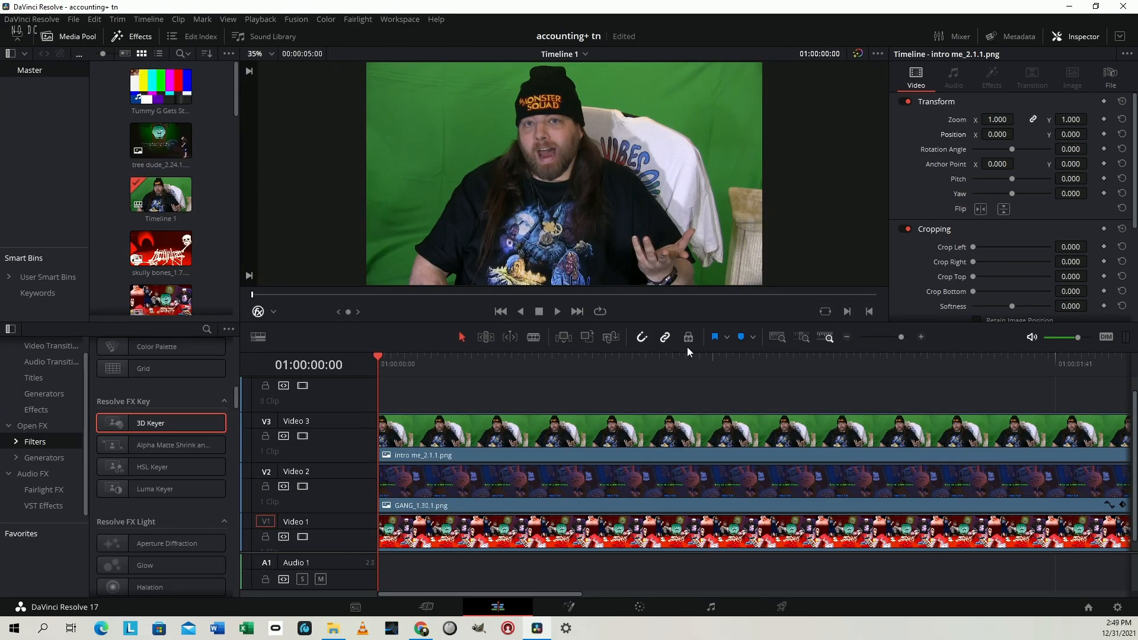
left_click_drag(172, 422, 597, 423)
mouse_move(381, 244)
left_mouse_down()
mouse_move(427, 149)
mouse_move(507, 69)
left_mouse_up()
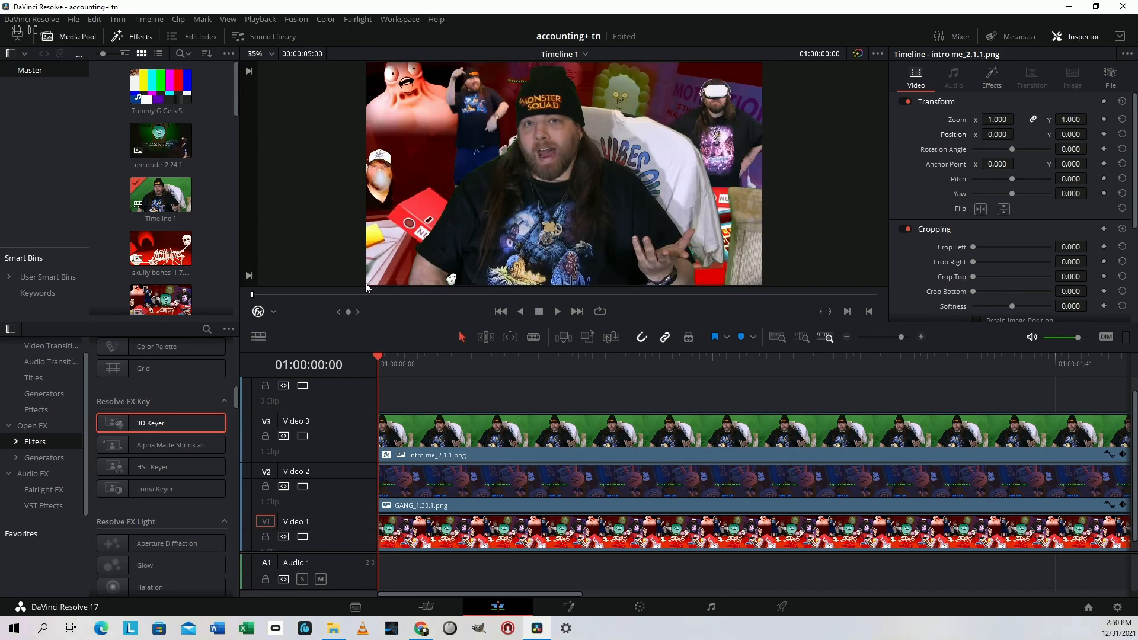
left_click_drag(366, 282, 493, 66)
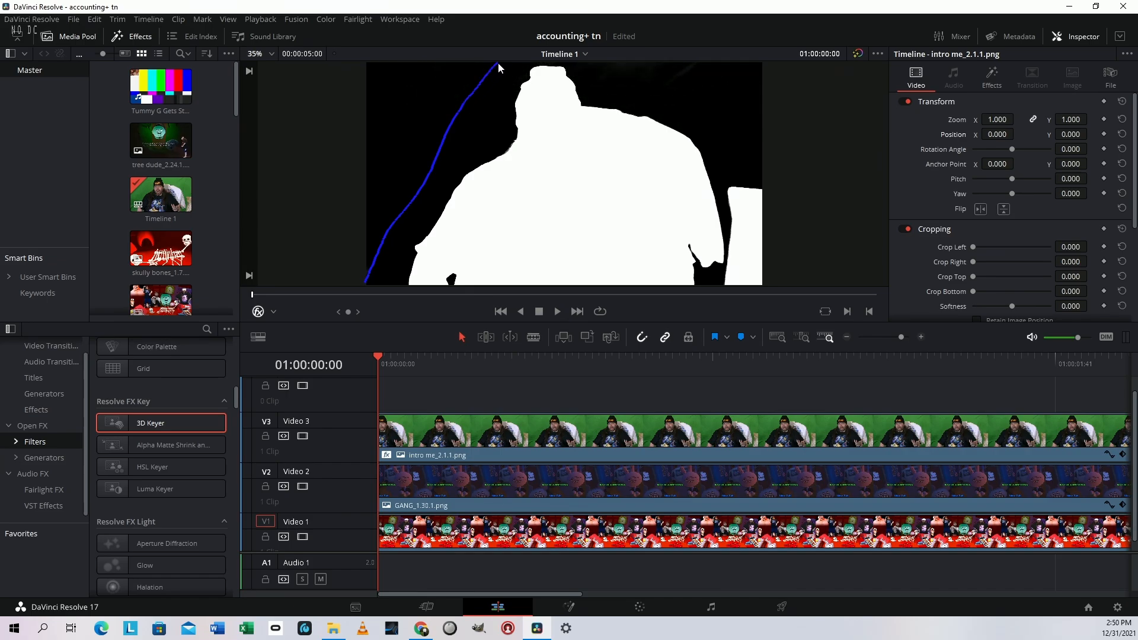
left_click_drag(498, 63, 498, 63)
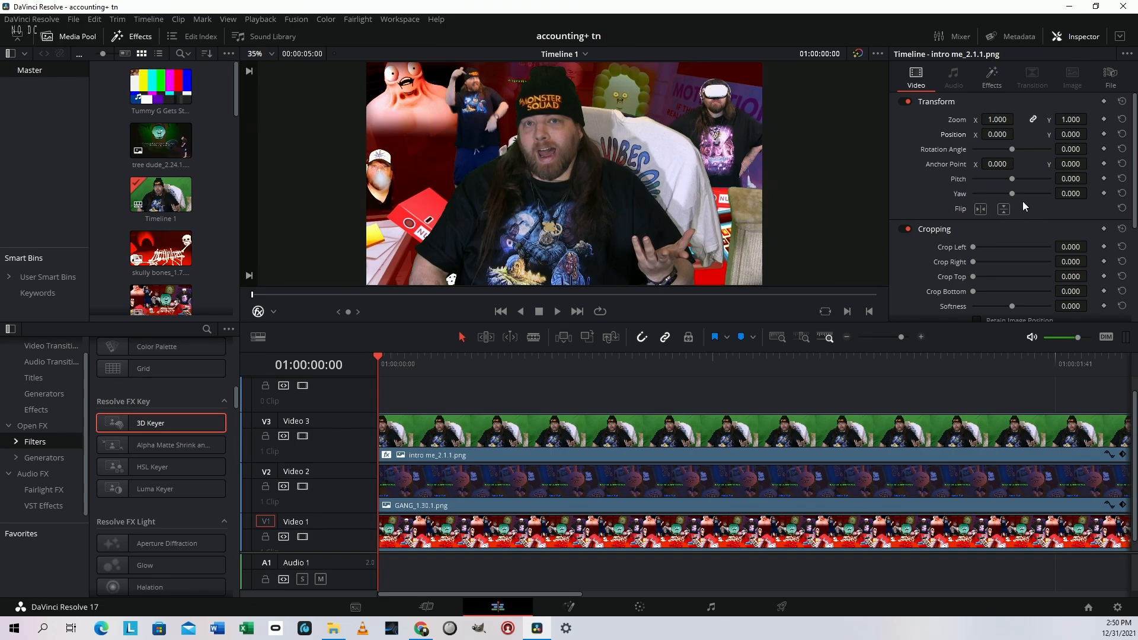
On the Cut page, set the 3D Keyer's Despill to 1.000 for the "intro me" clip and save the project
left_click(991, 77)
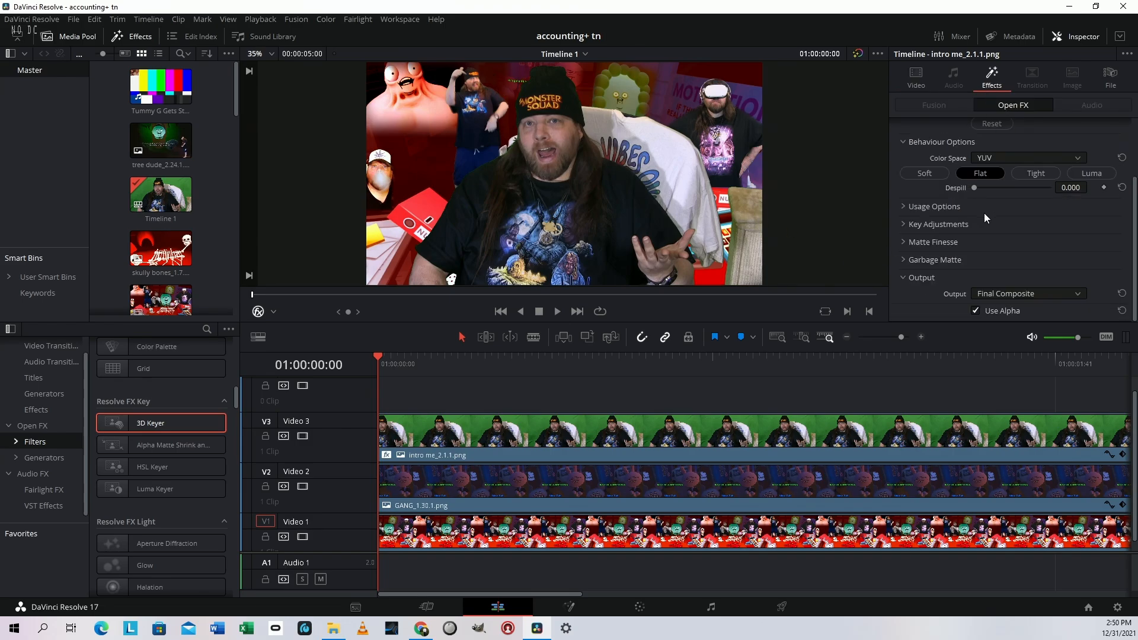
key("shift+3")
left_click(978, 81)
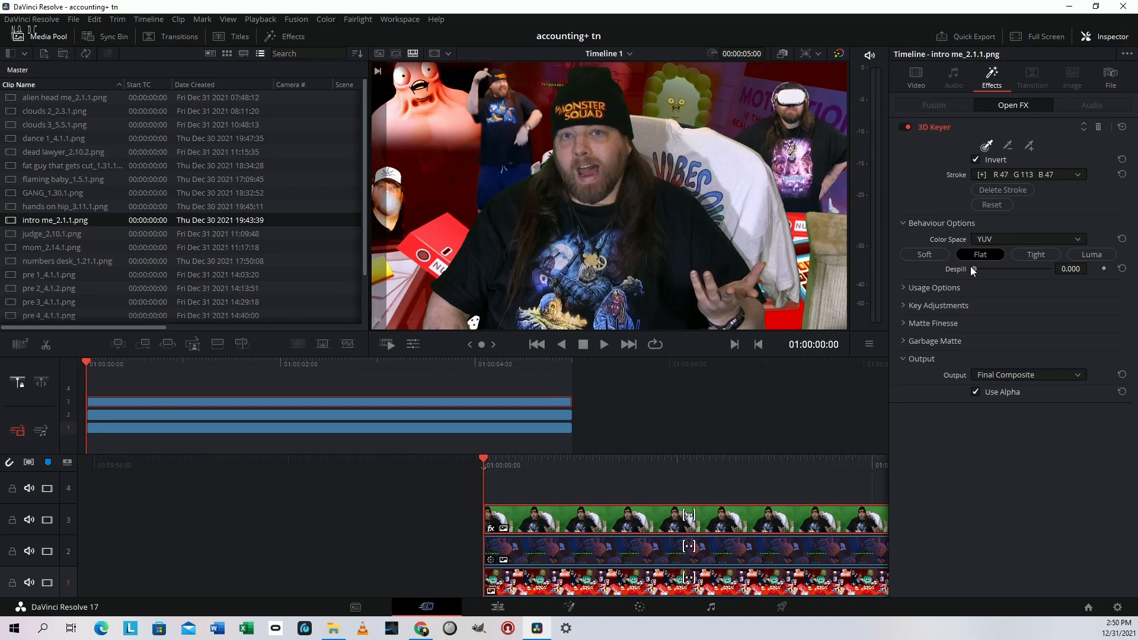
left_click_drag(972, 270, 1050, 269)
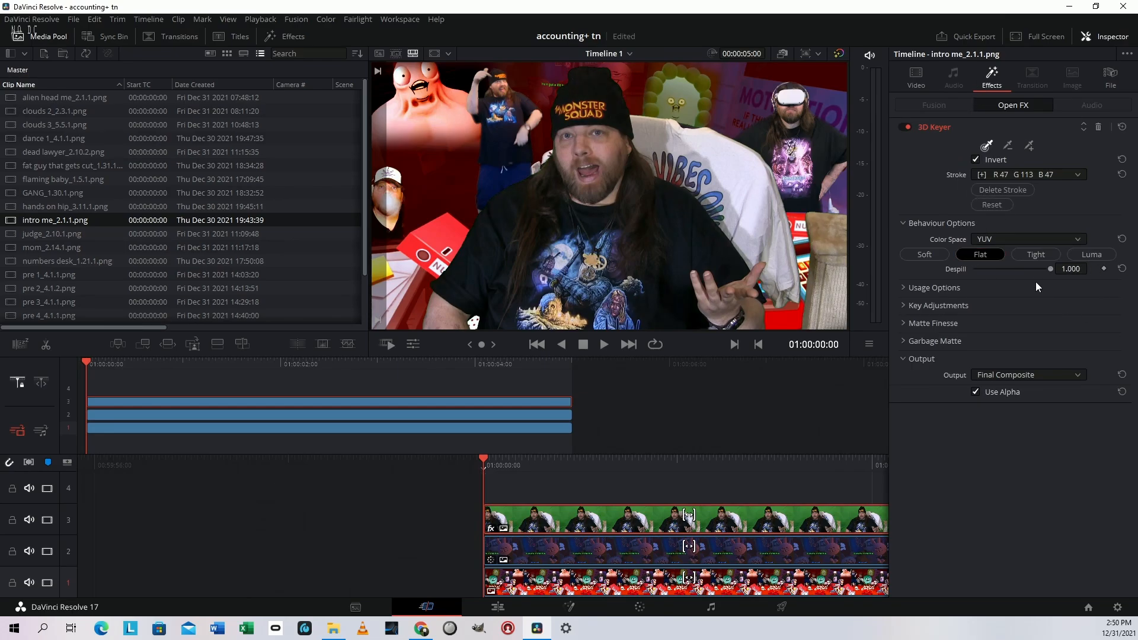
key("ctrl+s")
Raise Clean Black in the Matte Finesse settings of the "intro me" clip's 3D Keyer and save the project
left_click(980, 324)
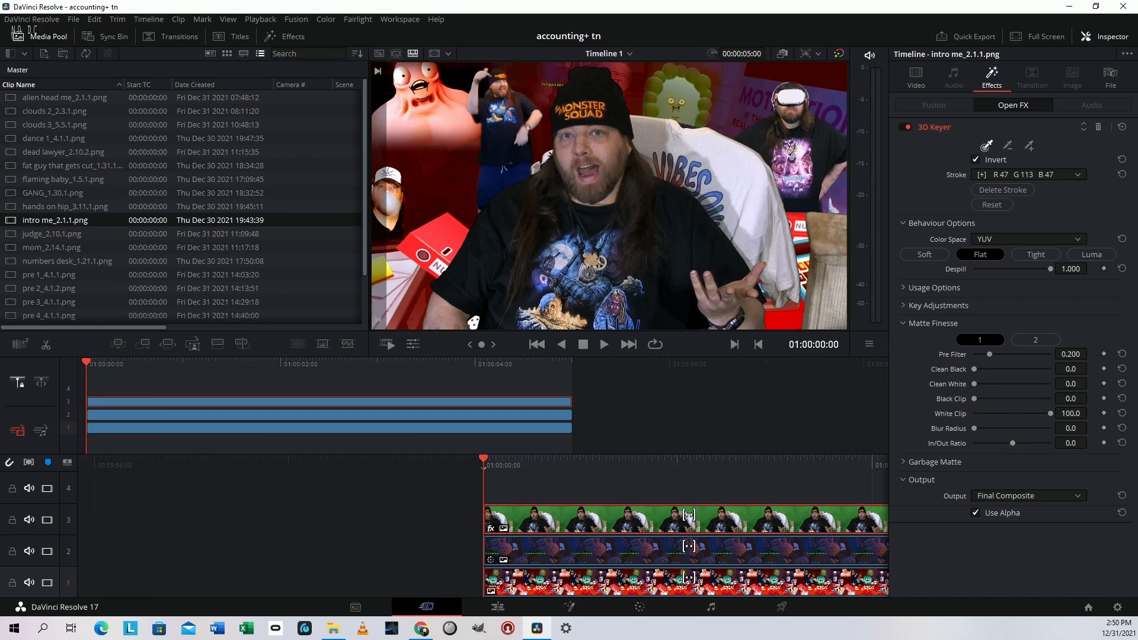
left_click_drag(1070, 369, 1090, 368)
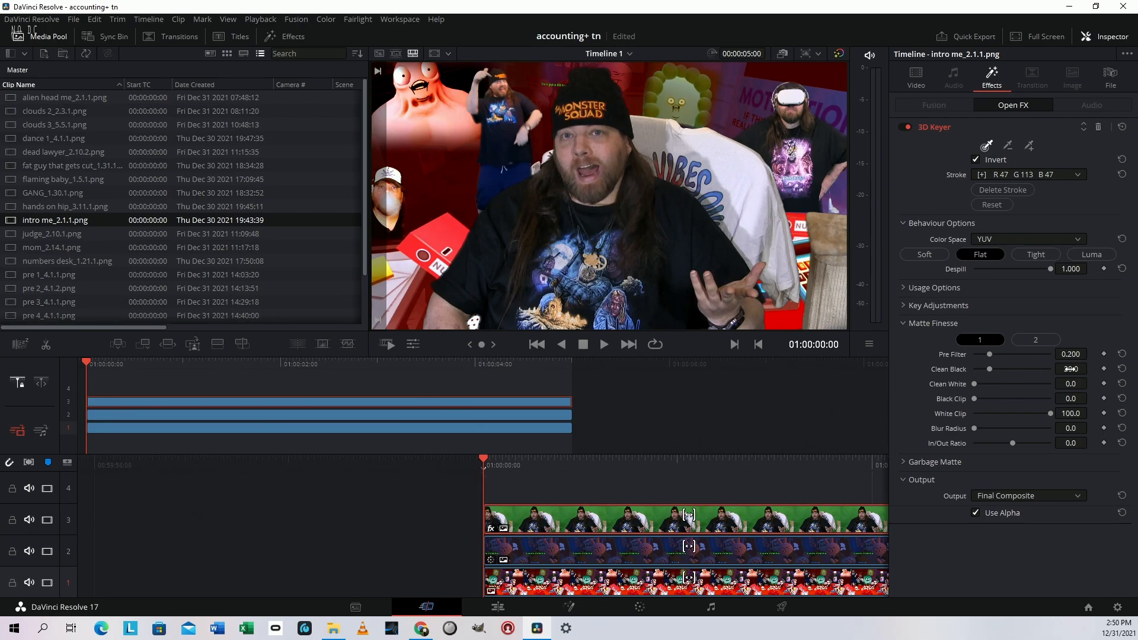
key("ctrl+s")
left_click_drag(990, 371, 989, 370)
Set the "intro me" clip's zoom to 0.370, position to X 518, Y -396, and right crop to 171
left_click(928, 83)
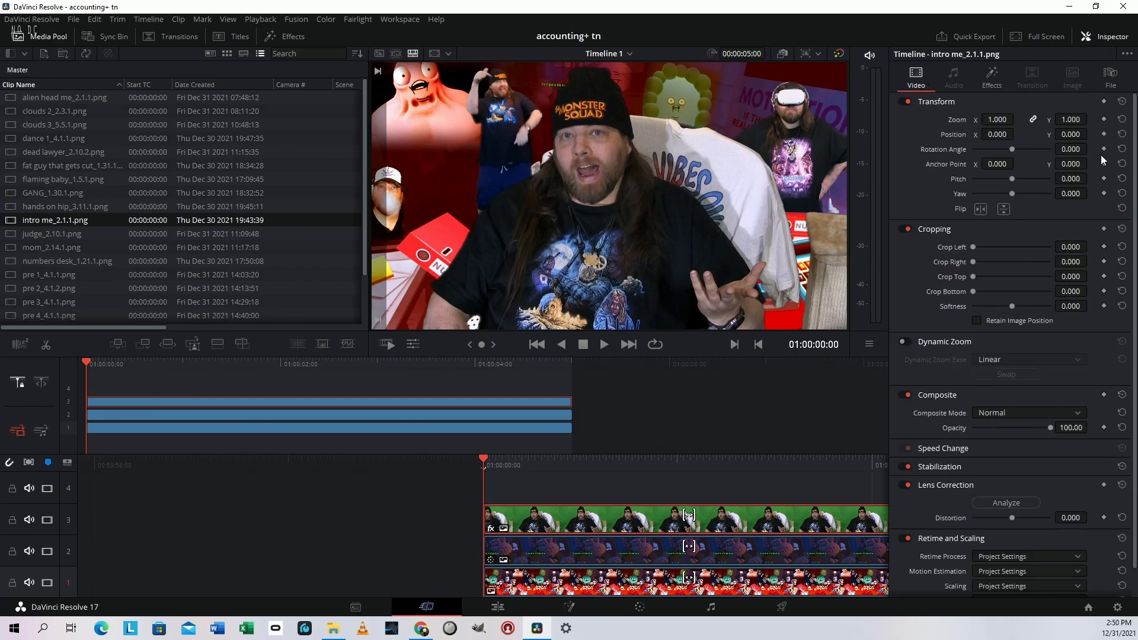
left_click_drag(1059, 119, 834, 134)
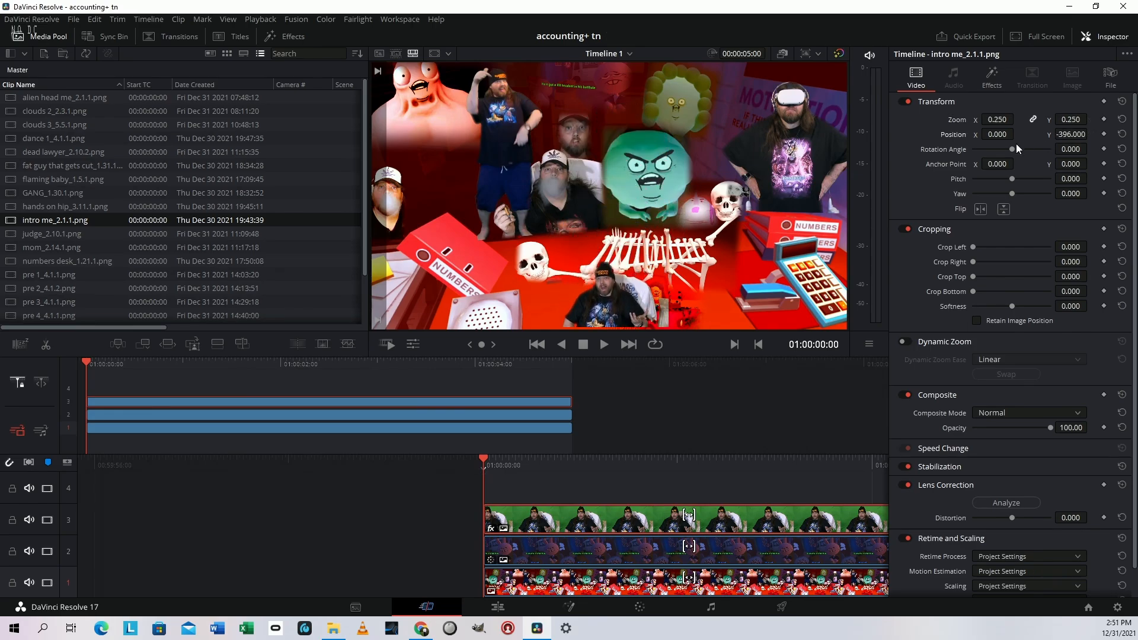
mouse_move(1002, 135)
left_mouse_down()
mouse_move(1114, 135)
mouse_move(1002, 134)
mouse_move(1020, 134)
left_mouse_up()
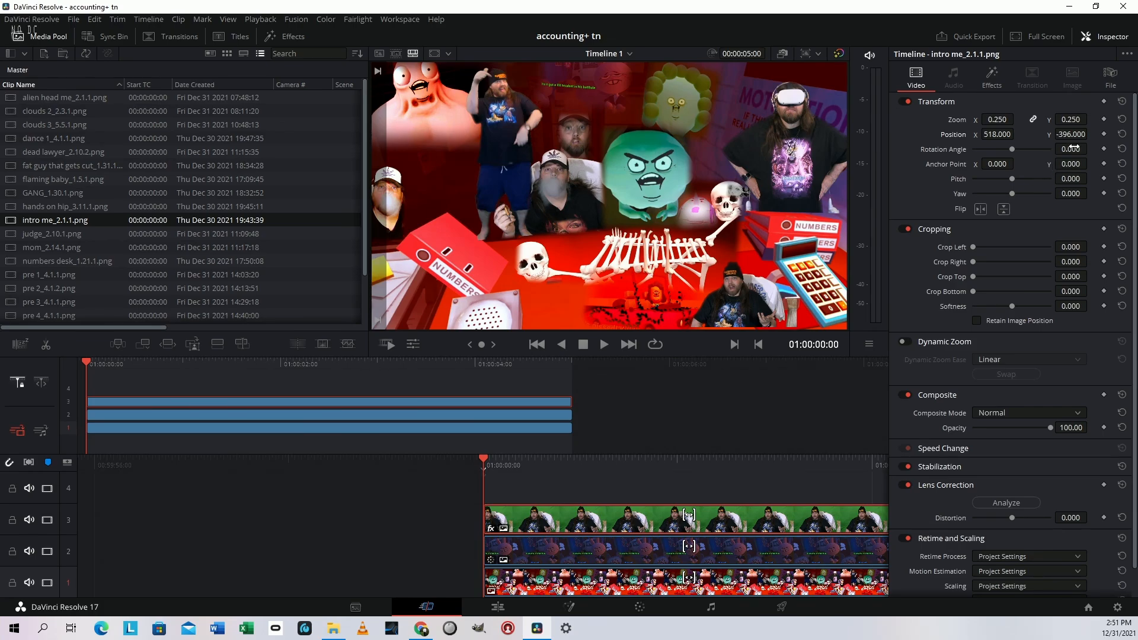
left_click_drag(1074, 121, 1091, 119)
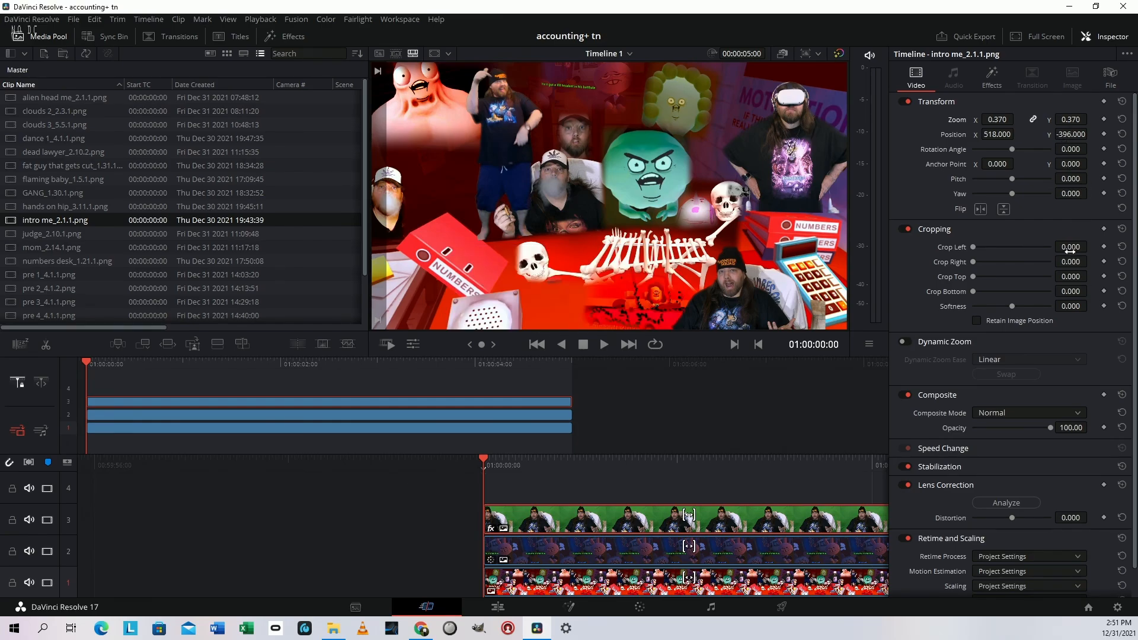
mouse_move(1071, 262)
left_mouse_down()
mouse_move(1094, 261)
mouse_move(1073, 259)
left_mouse_up()
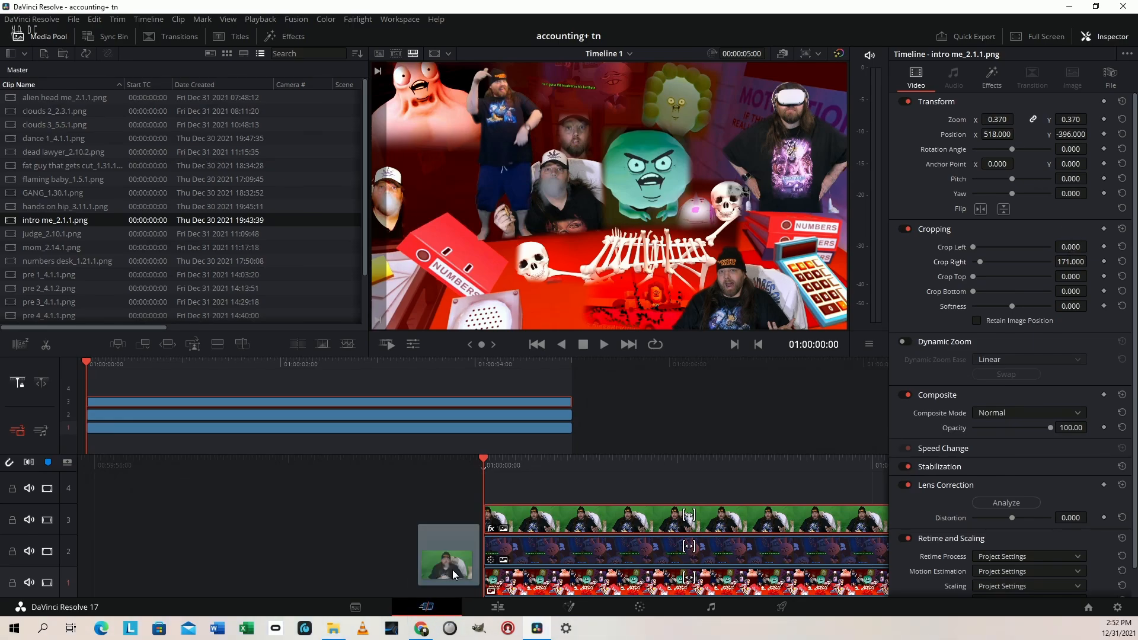
Add the "clouds 1" still on track 4 and key out its green background with the 3D Keyer on the Edit page
left_click_drag(450, 584, 523, 491)
left_click(524, 491)
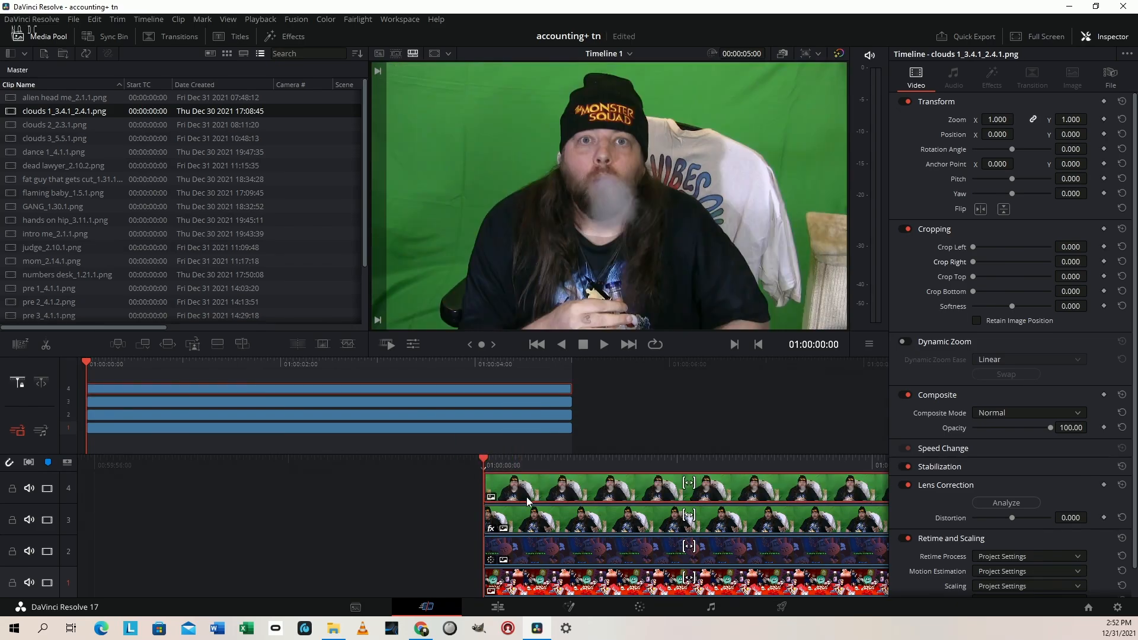
key("shift+4")
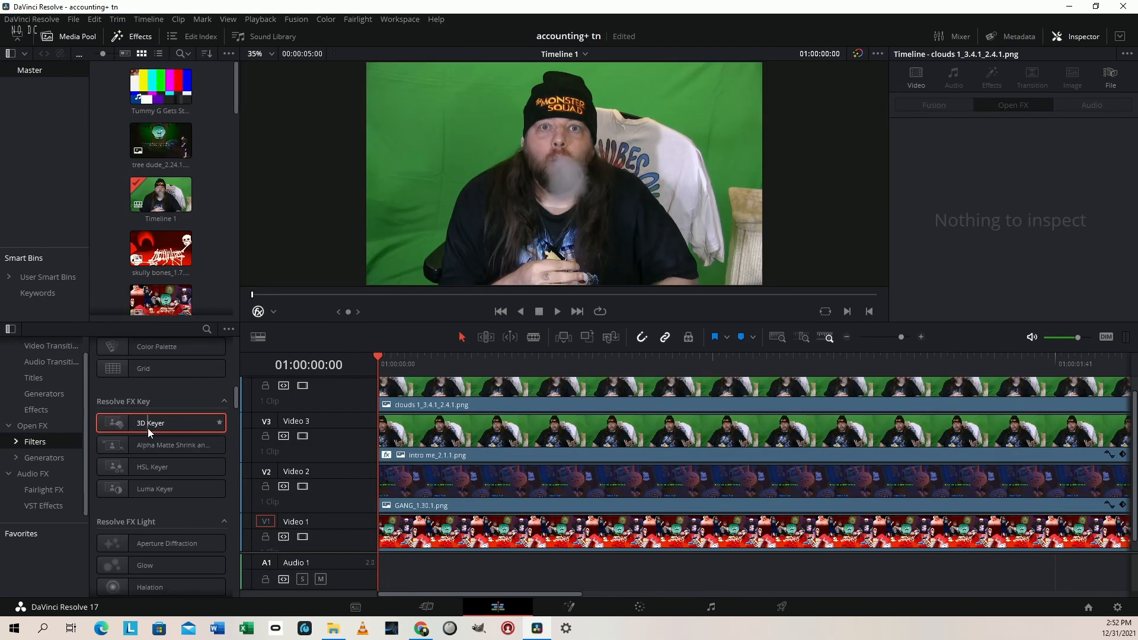
left_click_drag(148, 428, 580, 391)
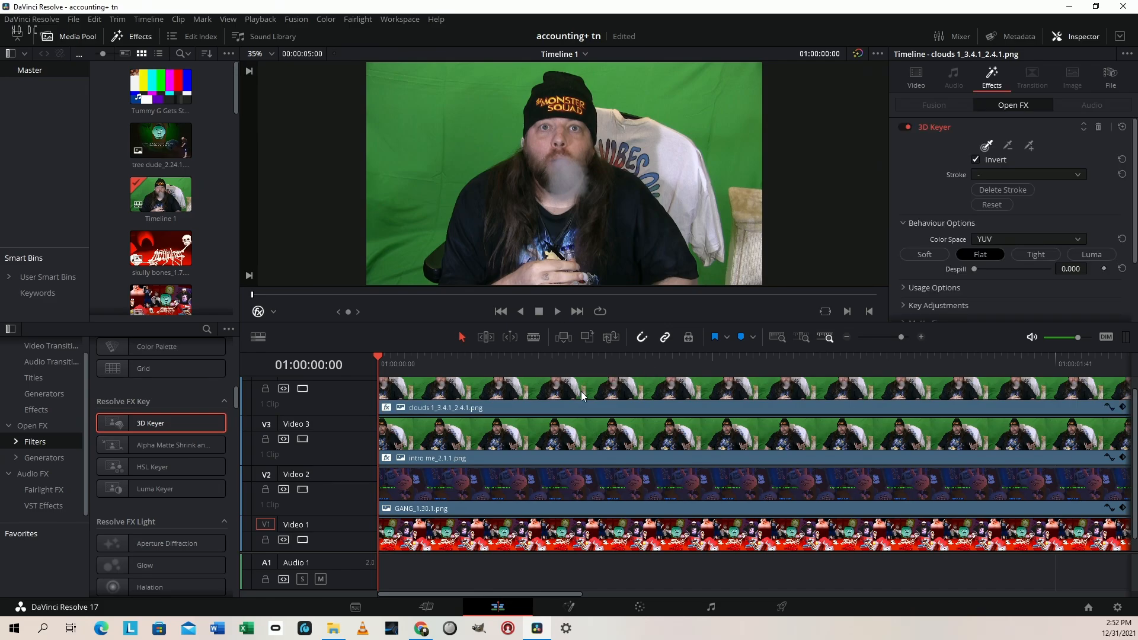
mouse_move(381, 276)
left_mouse_down()
mouse_move(390, 204)
mouse_move(454, 108)
mouse_move(500, 69)
mouse_move(558, 65)
left_mouse_up()
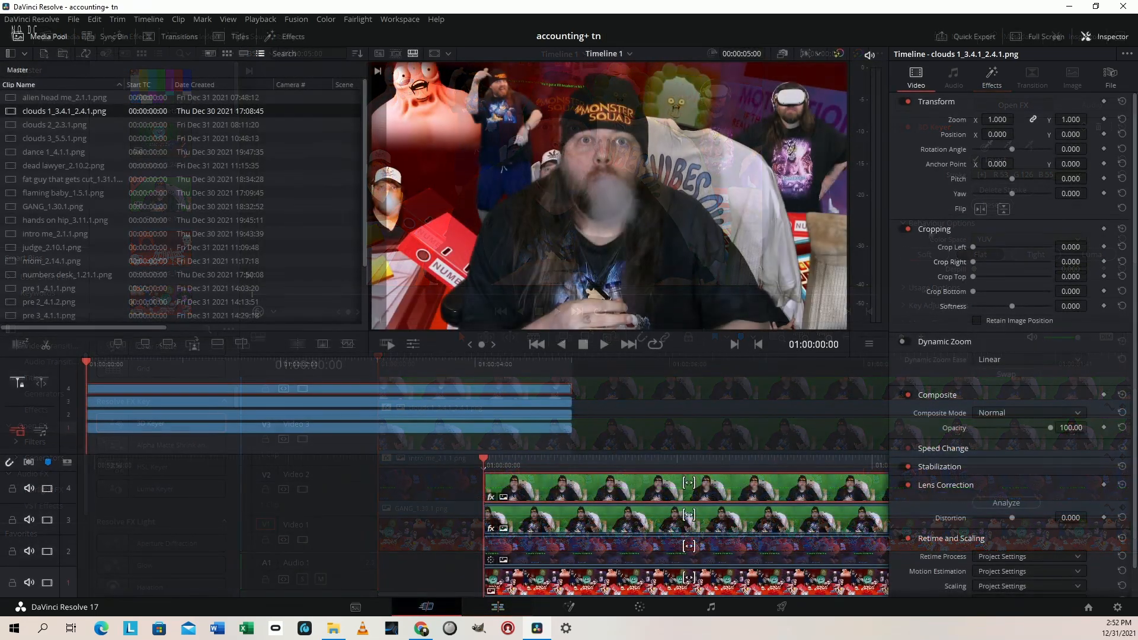
On the Cut page, set the "clouds 1" clip's zoom to 0.420, position to X -654, Y -317, and right crop to 183
left_click_drag(997, 119, 957, 120)
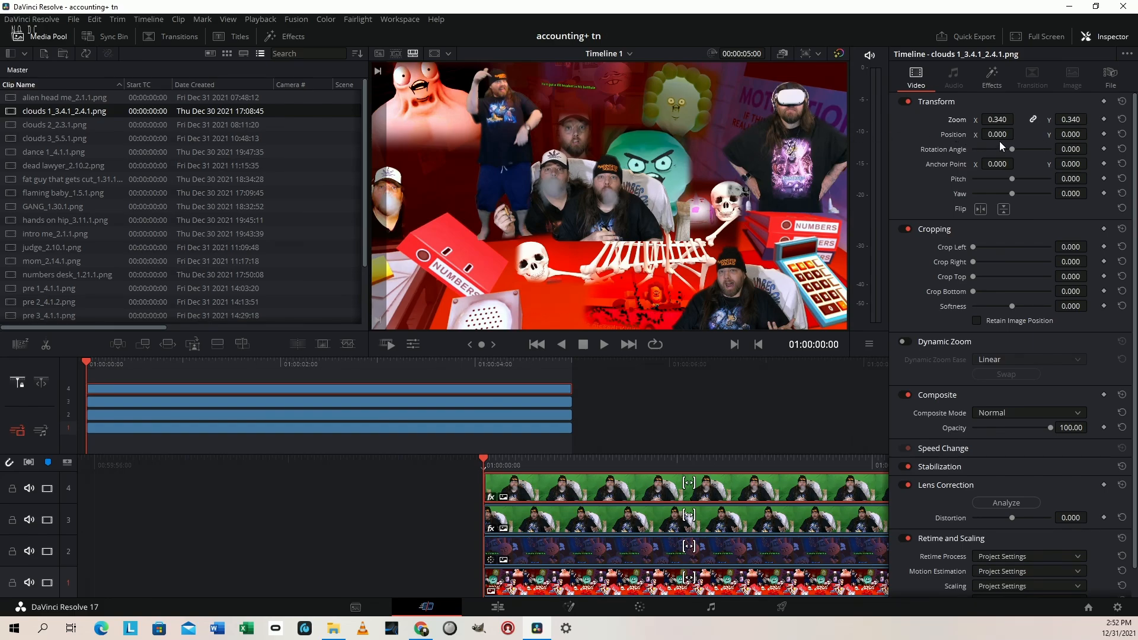
left_click_drag(999, 135, 957, 135)
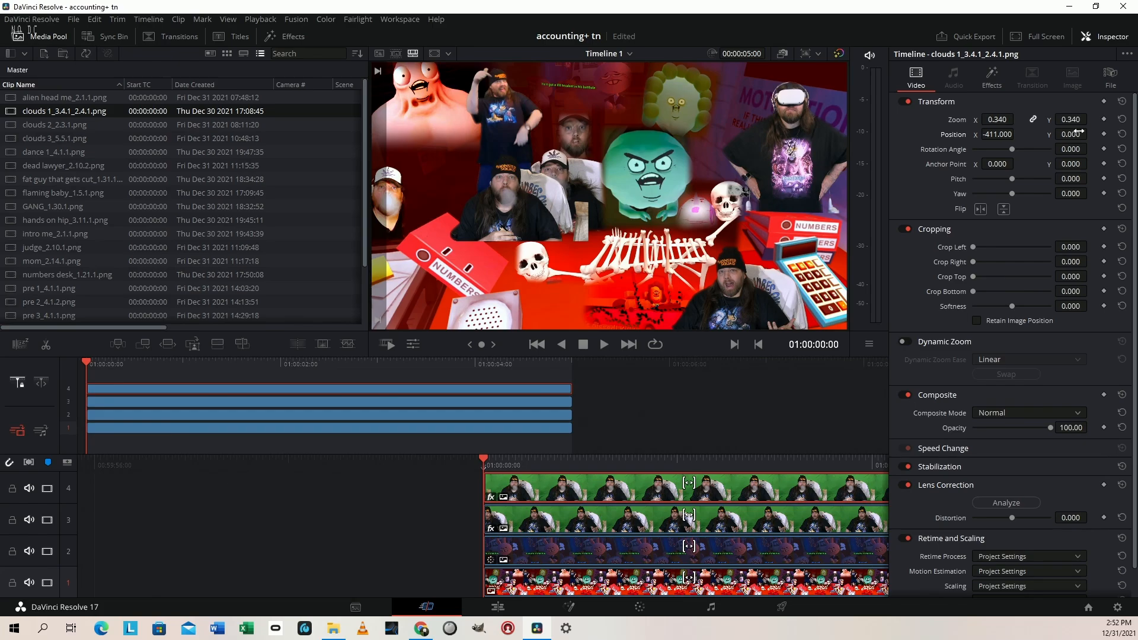
left_click_drag(1076, 134, 1092, 134)
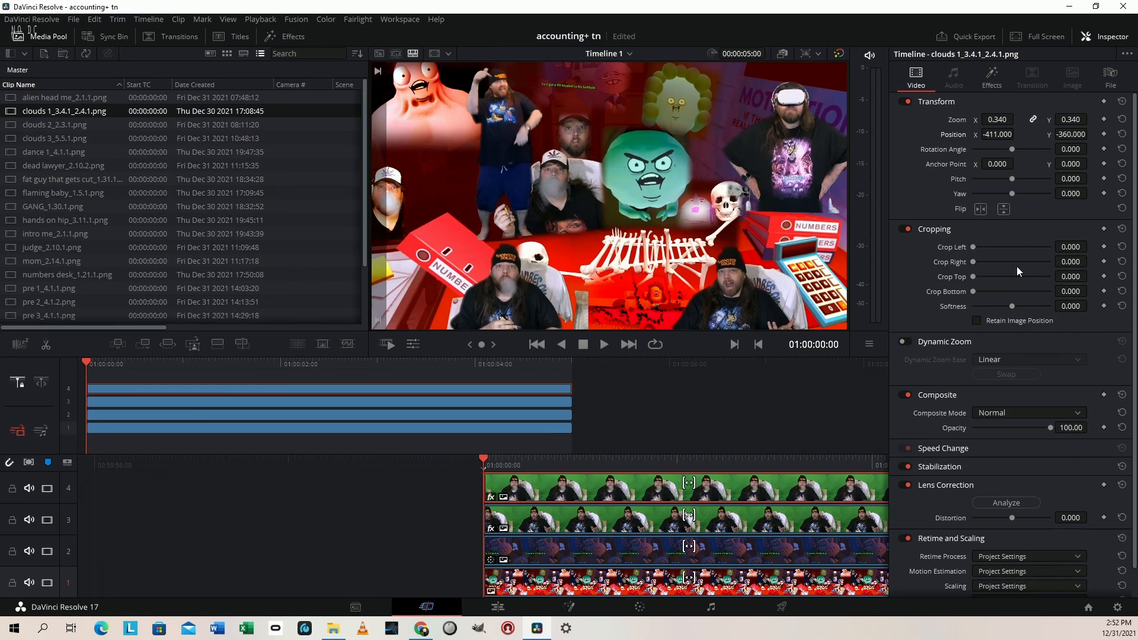
left_click_drag(1060, 259, 1094, 261)
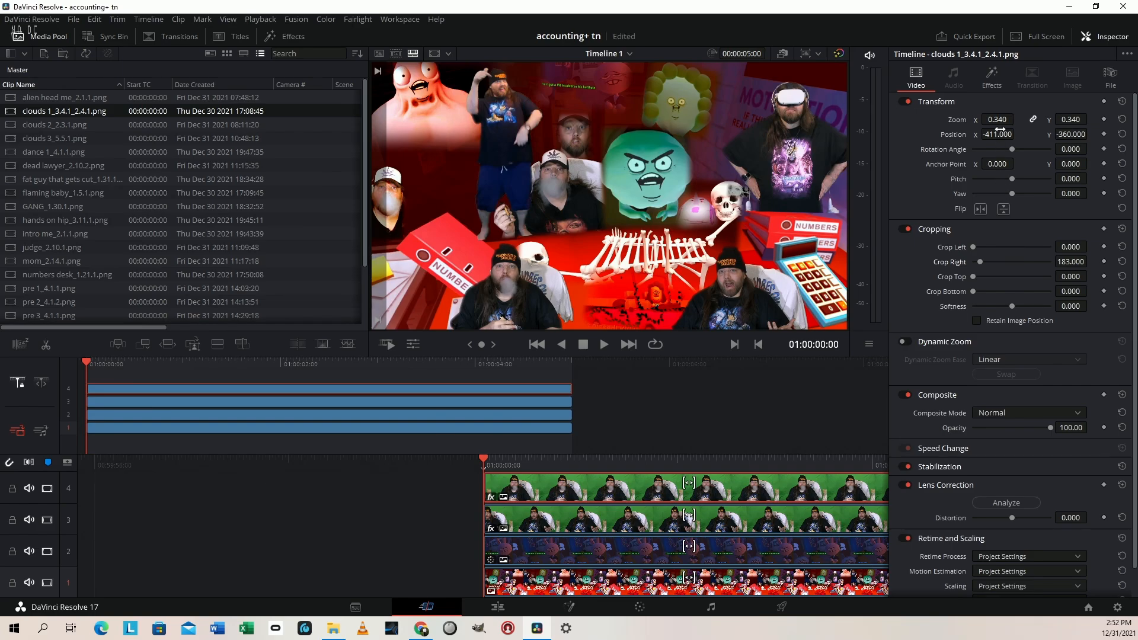
left_click_drag(1000, 130, 966, 130)
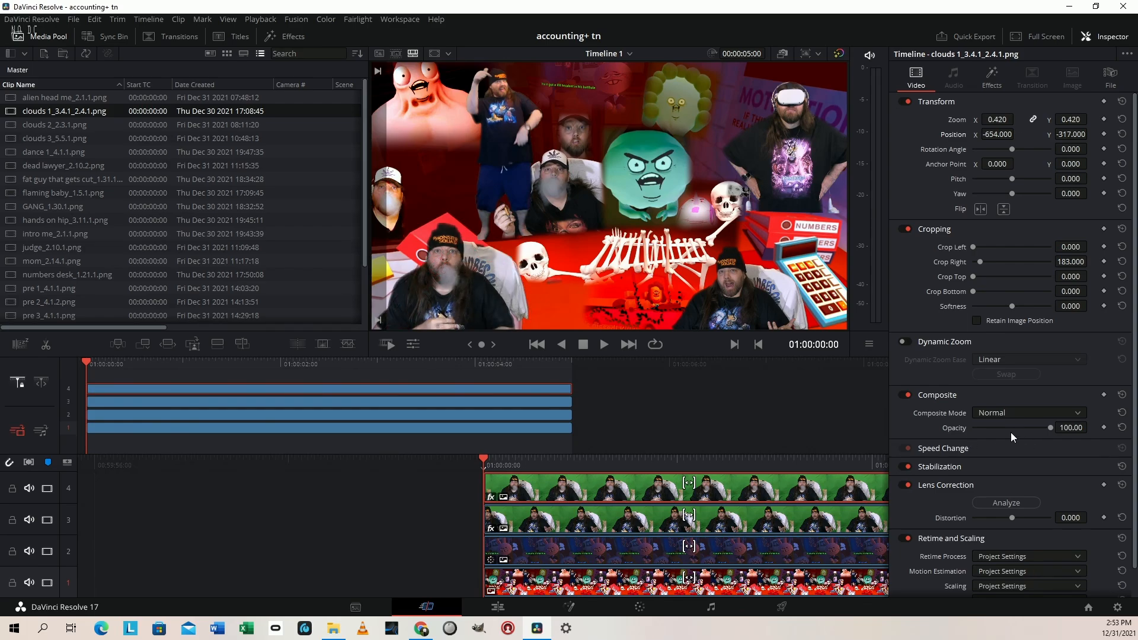
Preview the composite full screen and place the exported "pre 5" still on track 1 of the emptied timeline
key("space")
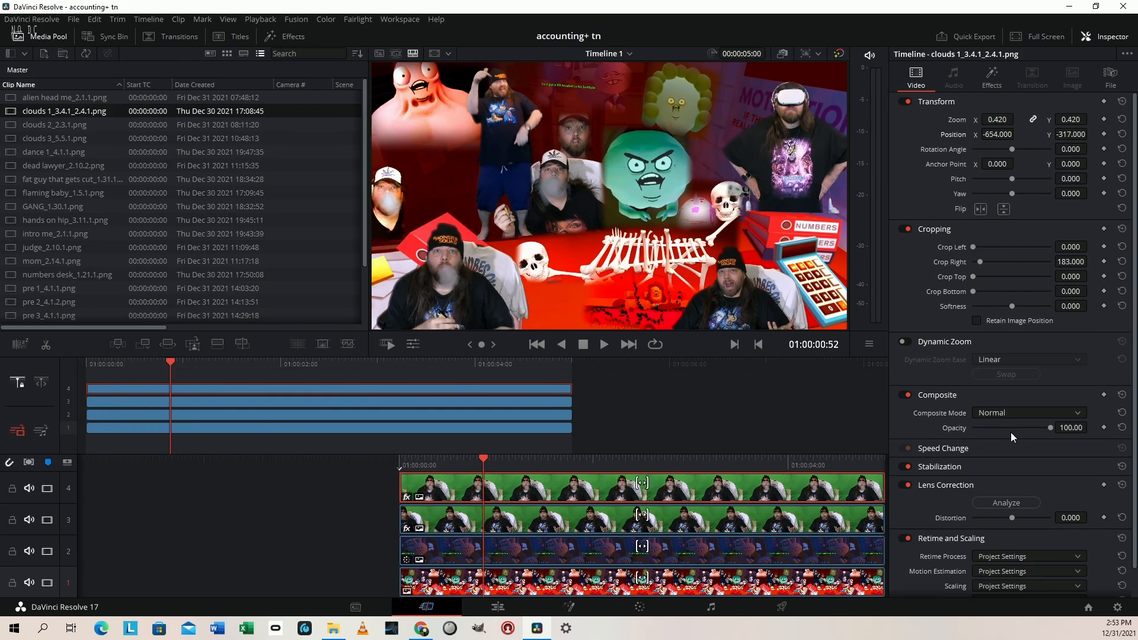
key("ctrl+f")
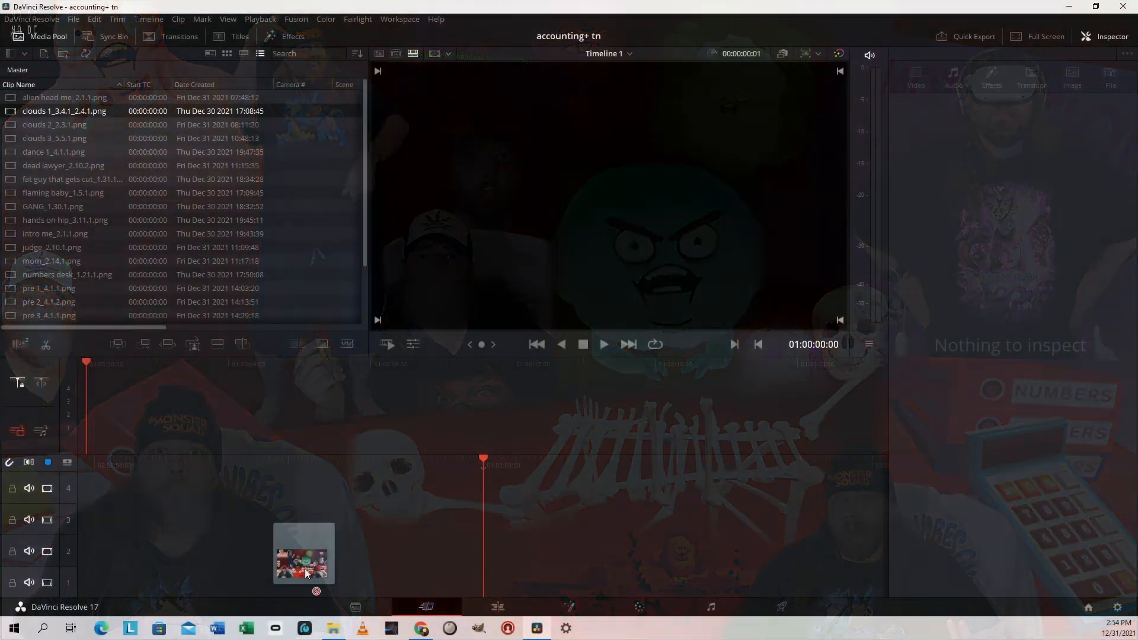
left_click_drag(305, 567, 478, 566)
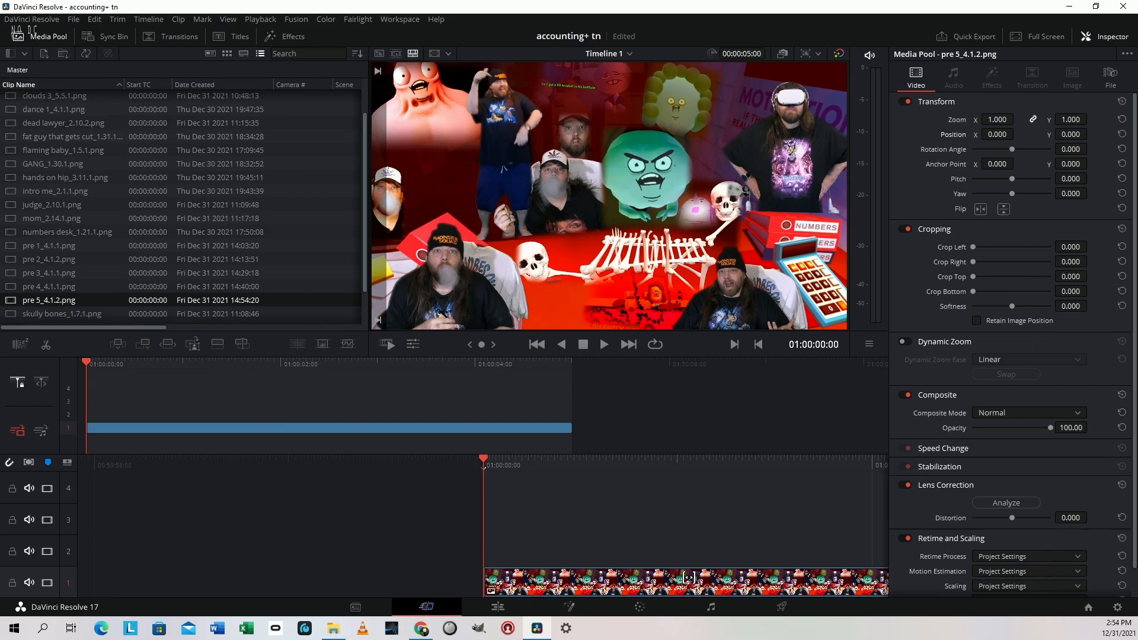
Try the "dummy the gravy" still on track 2 above "pre 5" and delete it again
left_click_drag(415, 639, 503, 556)
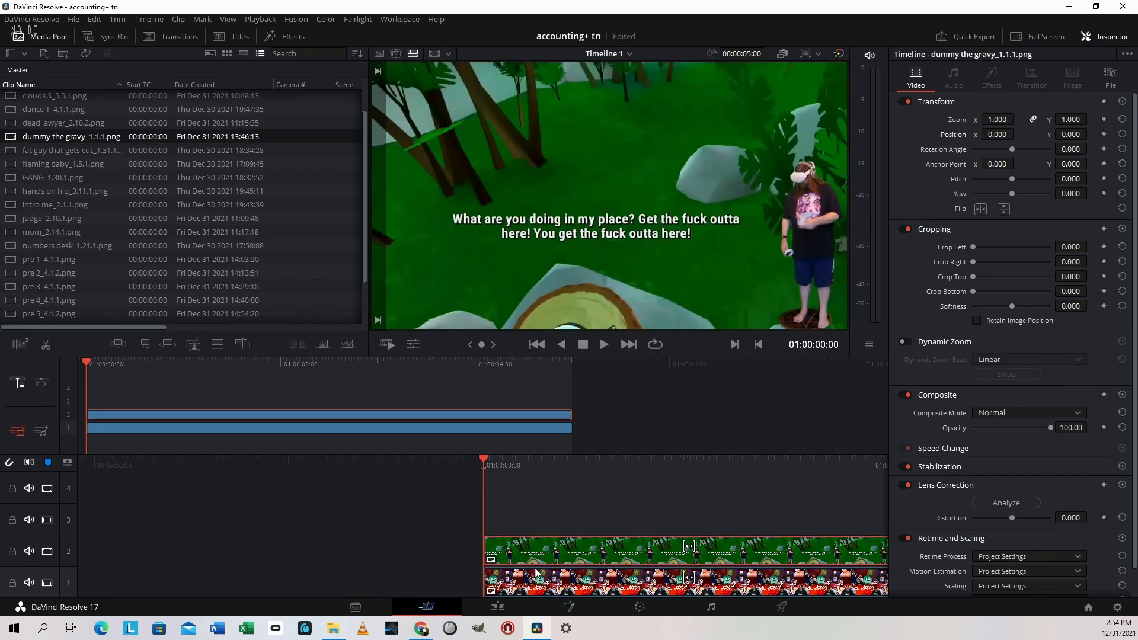
key("Delete")
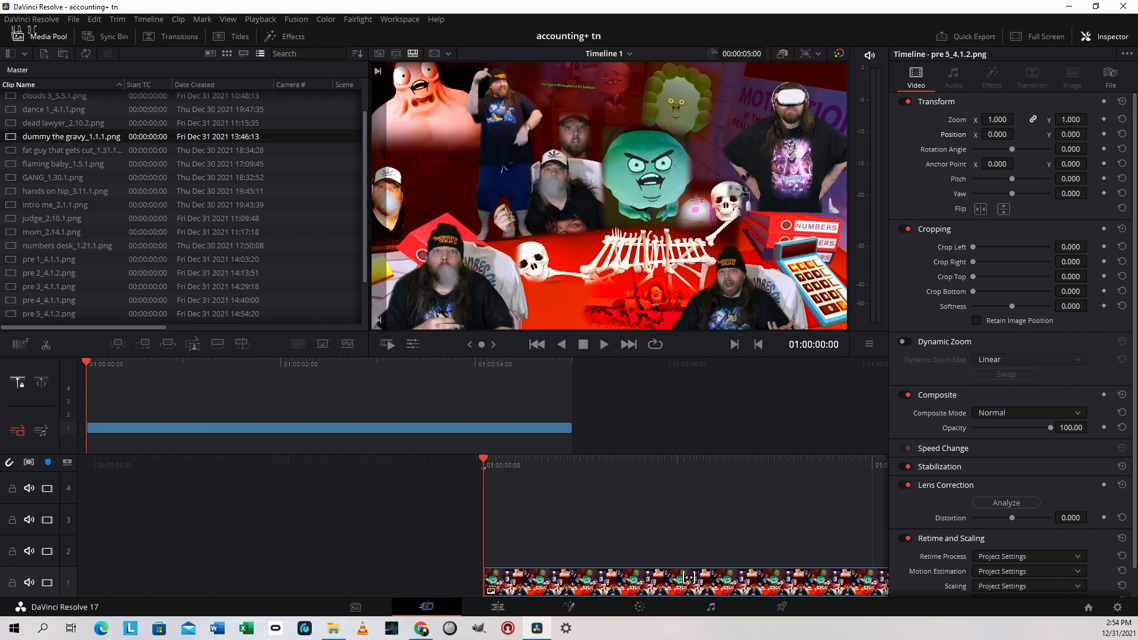
Add the "cover" still on track 2 and crop it to the Accounting+ artwork: left 713, right 706.499, bottom 567, top 38
left_click_drag(683, 598, 486, 555)
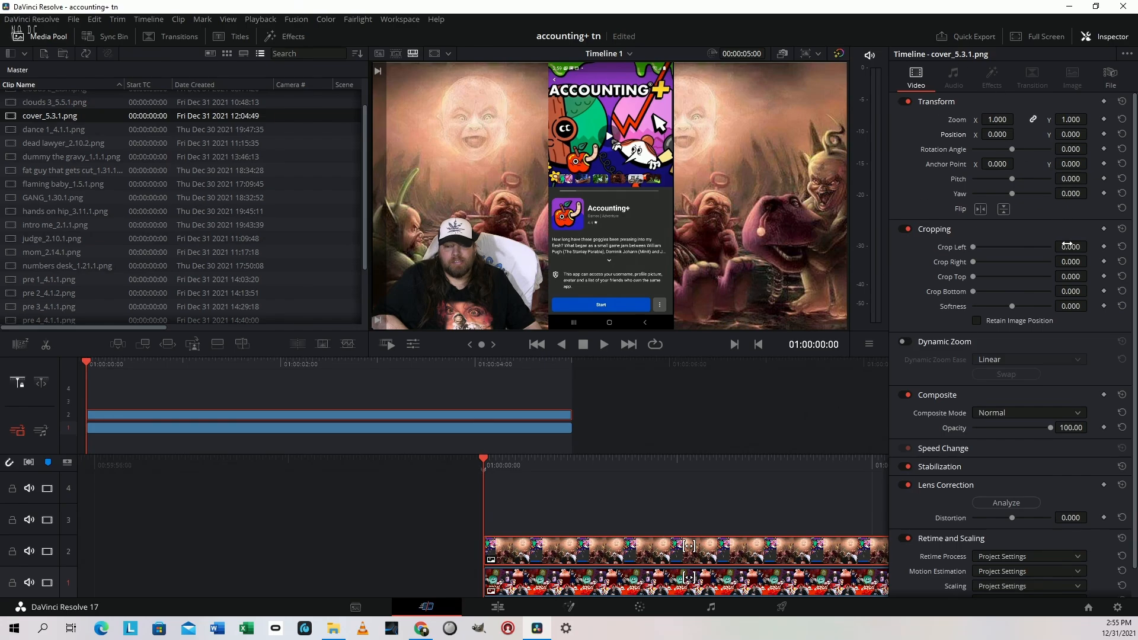
mouse_move(1070, 247)
left_mouse_down()
mouse_move(1090, 247)
mouse_move(1036, 267)
mouse_move(1090, 246)
left_mouse_up()
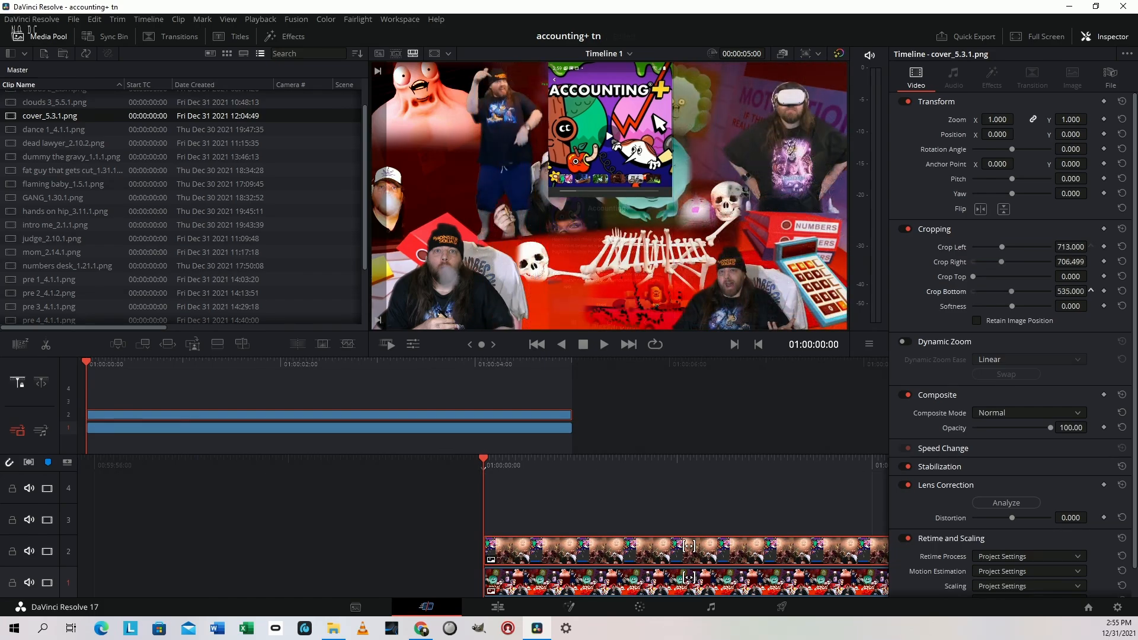
left_click_drag(1091, 290, 1090, 290)
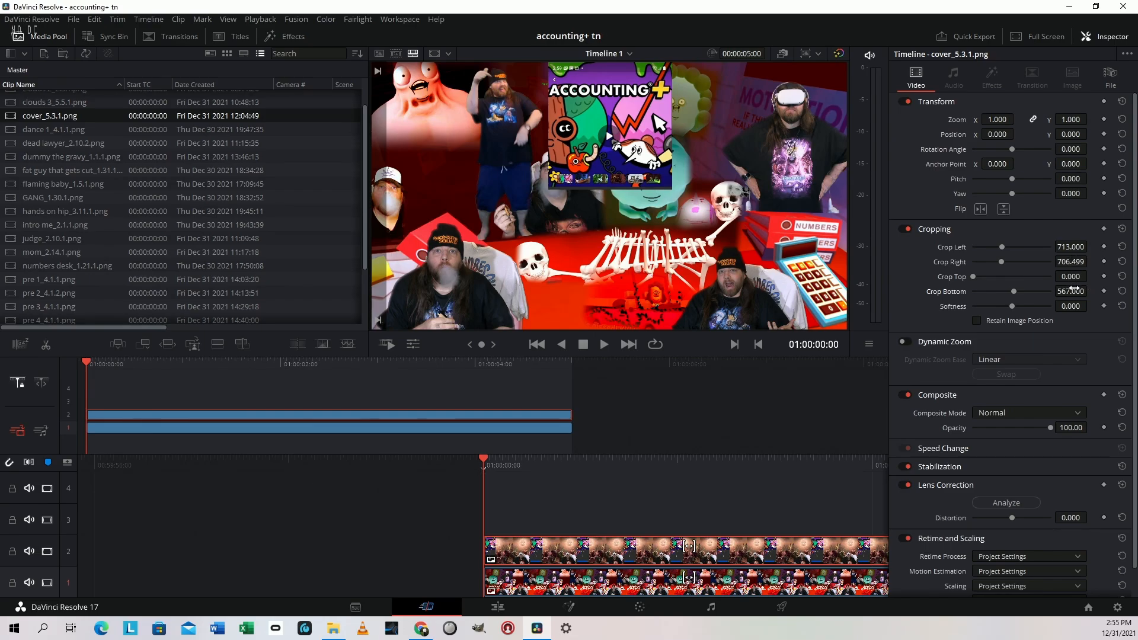
left_click_drag(1071, 276, 1091, 276)
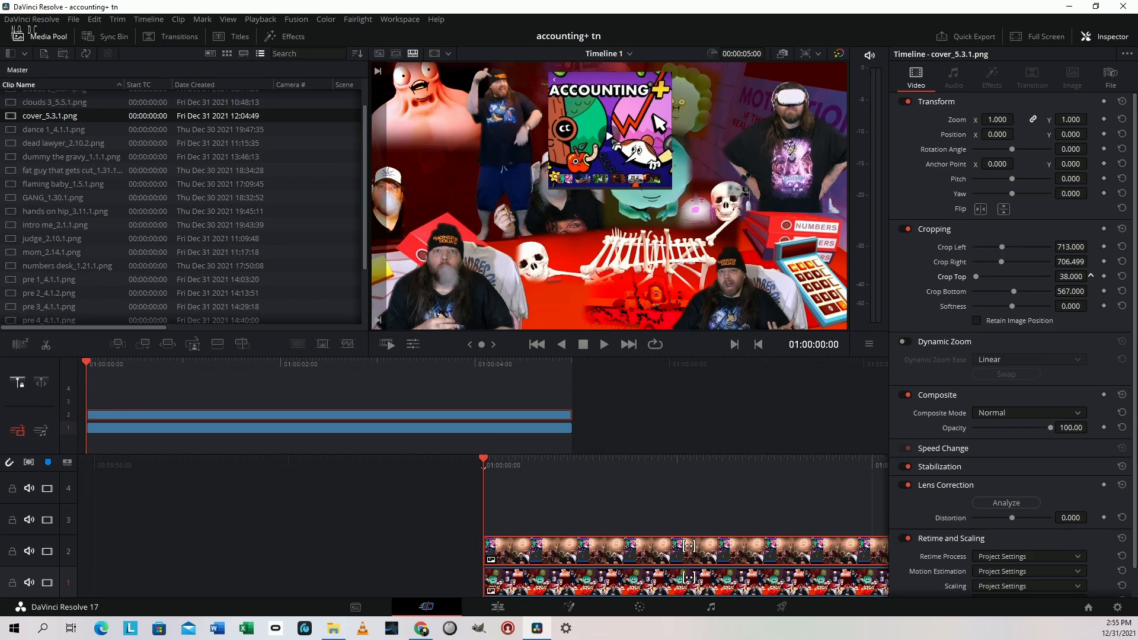
Set the "cover" clip's top crop to 43, zoom to 0.530, position to X -691, Y -110, and rotation to -5.4
left_click_drag(1091, 276, 1091, 276)
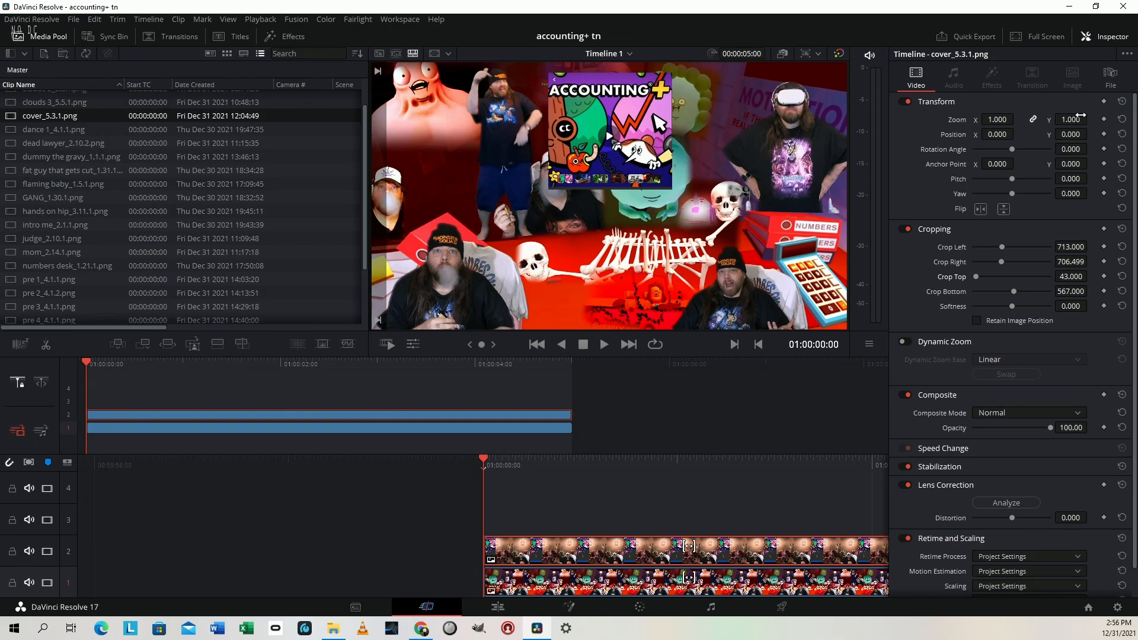
left_click_drag(1081, 115, 1064, 117)
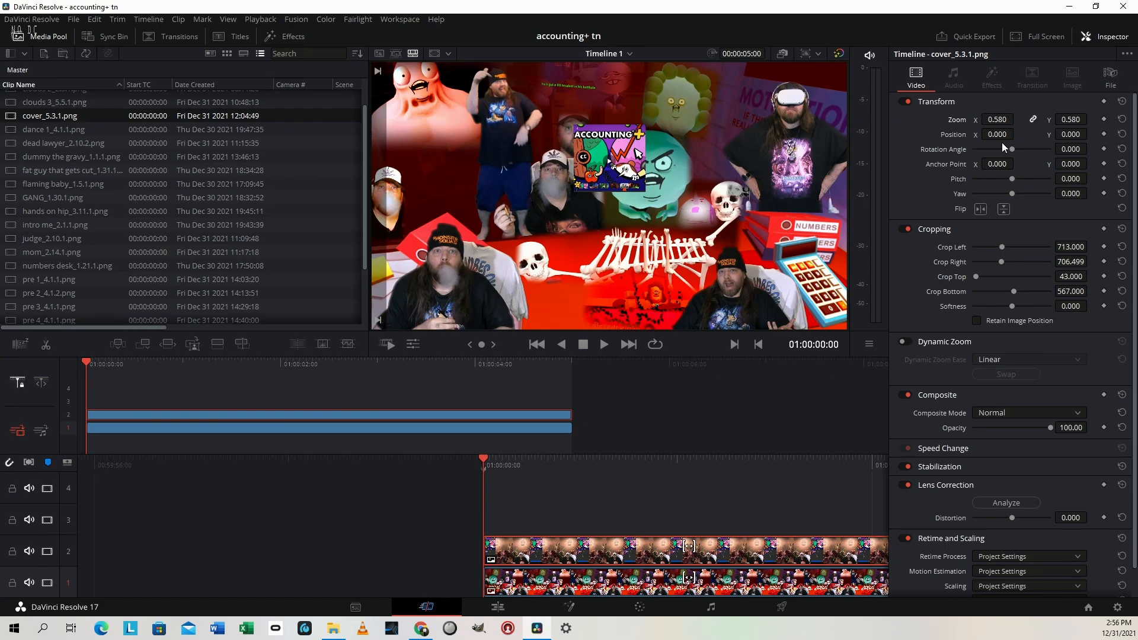
left_click_drag(1000, 136, 979, 137)
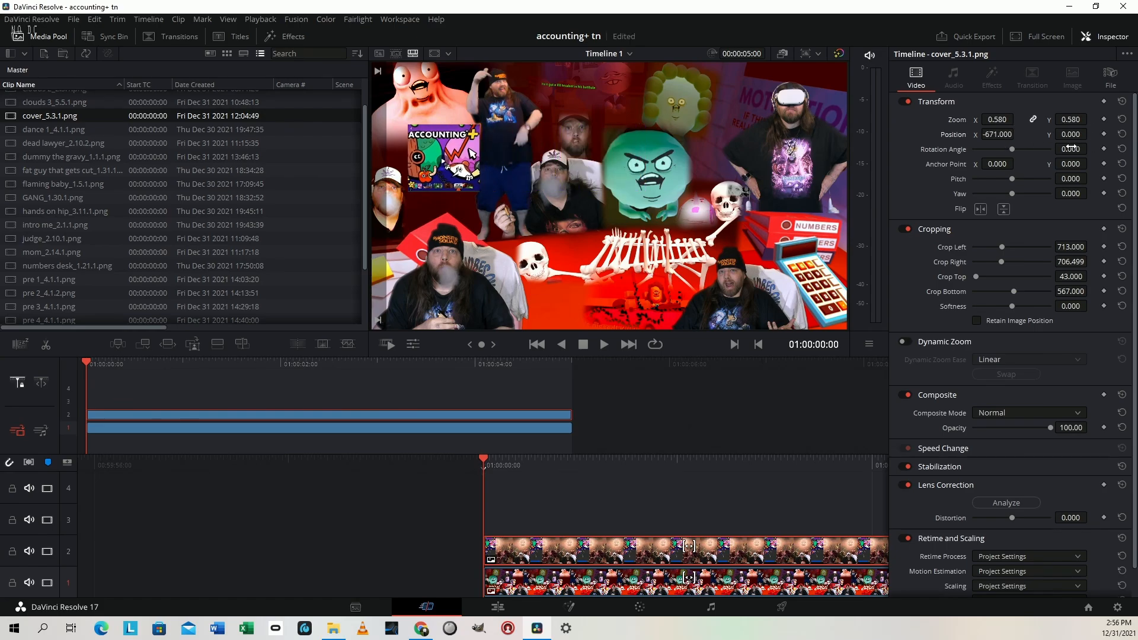
left_click_drag(1071, 148, 997, 134)
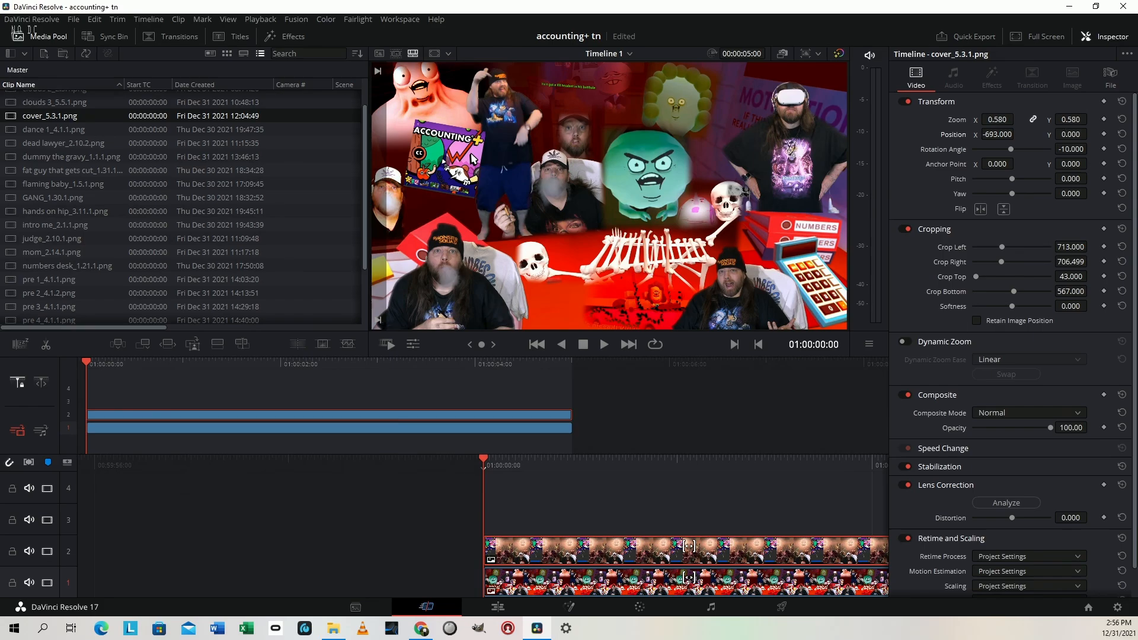
left_click_drag(1071, 134, 1062, 134)
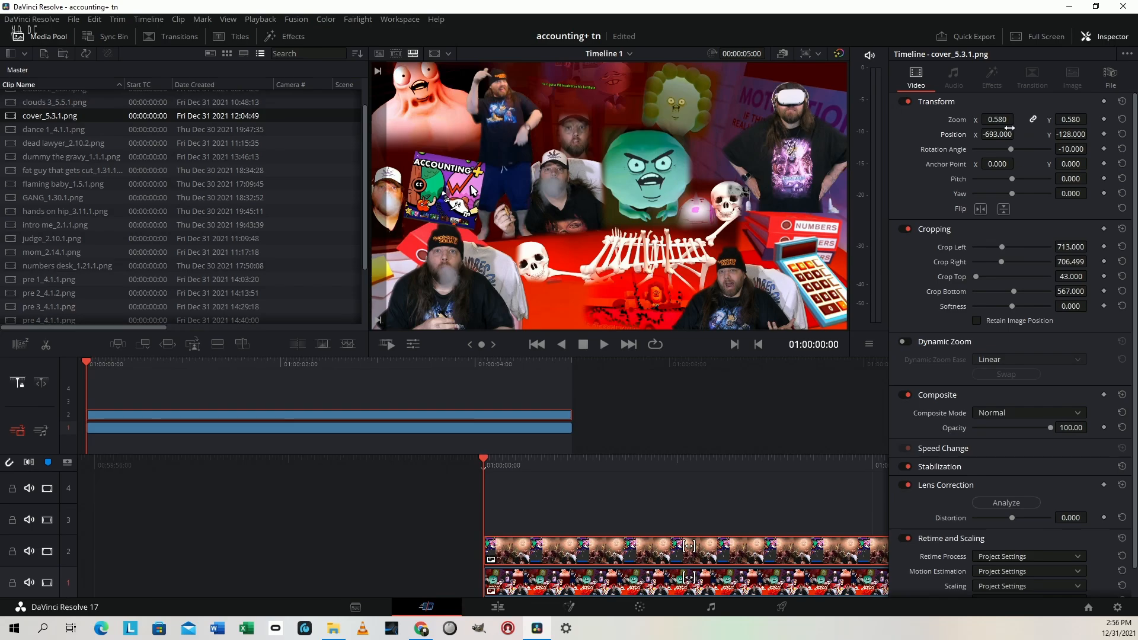
left_click_drag(1006, 130, 1007, 130)
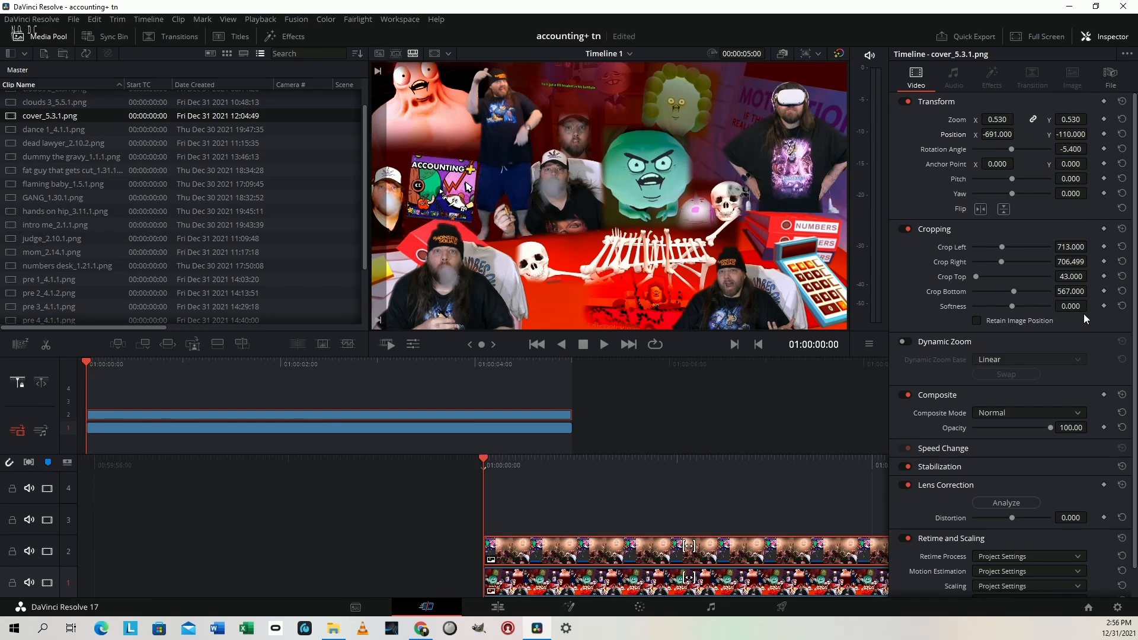
Refine the cover artwork's edges with softness -4.4, left crop 704 and right crop 694.499
mouse_move(1074, 305)
left_mouse_down()
mouse_move(1065, 306)
mouse_move(1093, 306)
left_mouse_up()
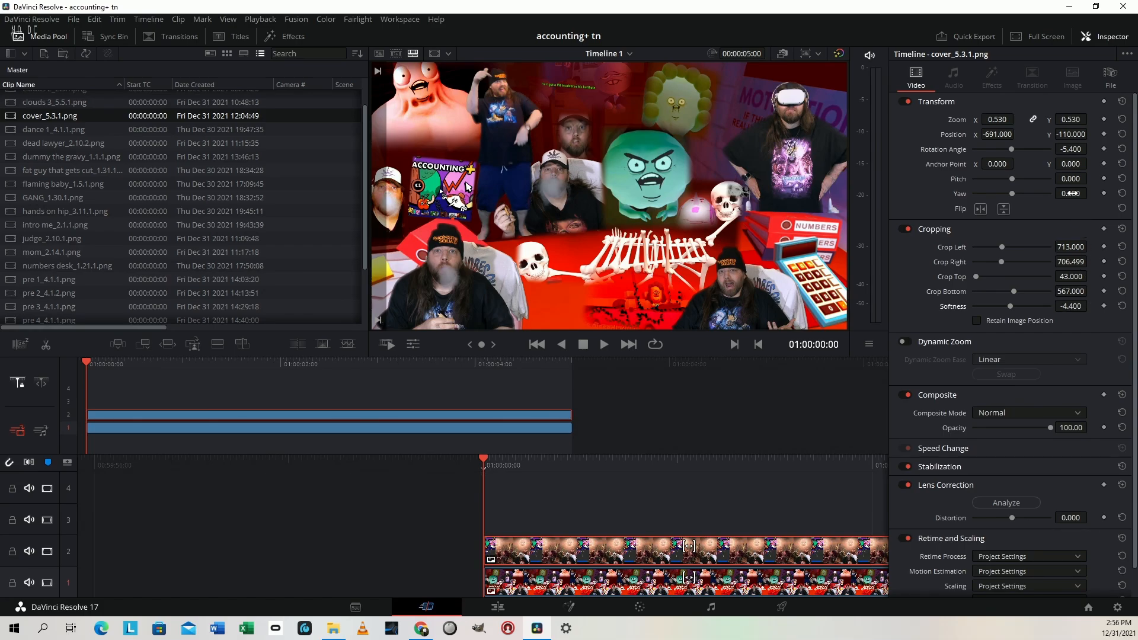
left_click_drag(1071, 240, 1062, 247)
left_click_drag(1071, 262, 1063, 262)
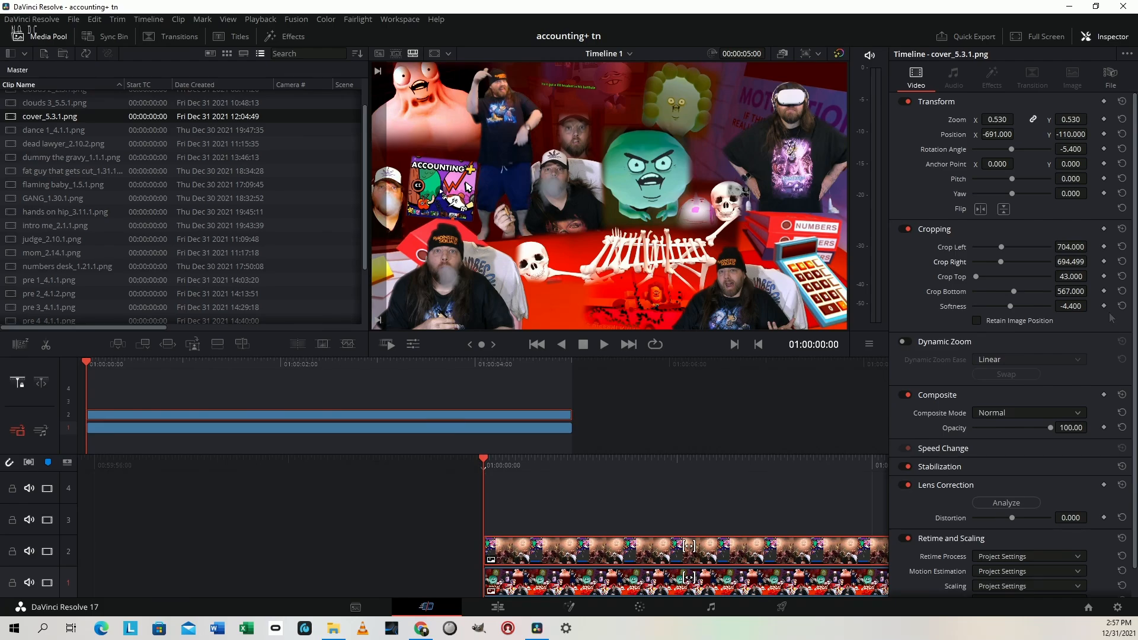
Add the "dummy the gravy" still on track 3 and crop it: left 1608.501, top 368.7, softness -16.8
left_click_drag(362, 637, 494, 527)
left_click(587, 530)
left_click_drag(973, 247, 1047, 240)
left_click_drag(974, 277, 1001, 276)
left_click_drag(1080, 306, 1071, 306)
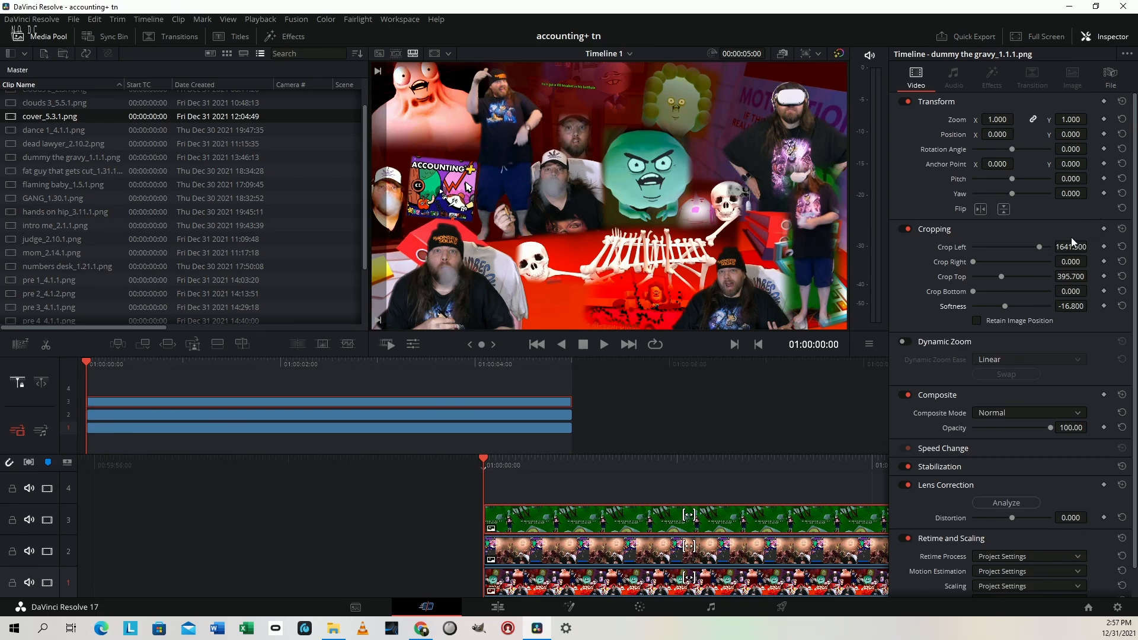
left_click_drag(1070, 243, 1071, 279)
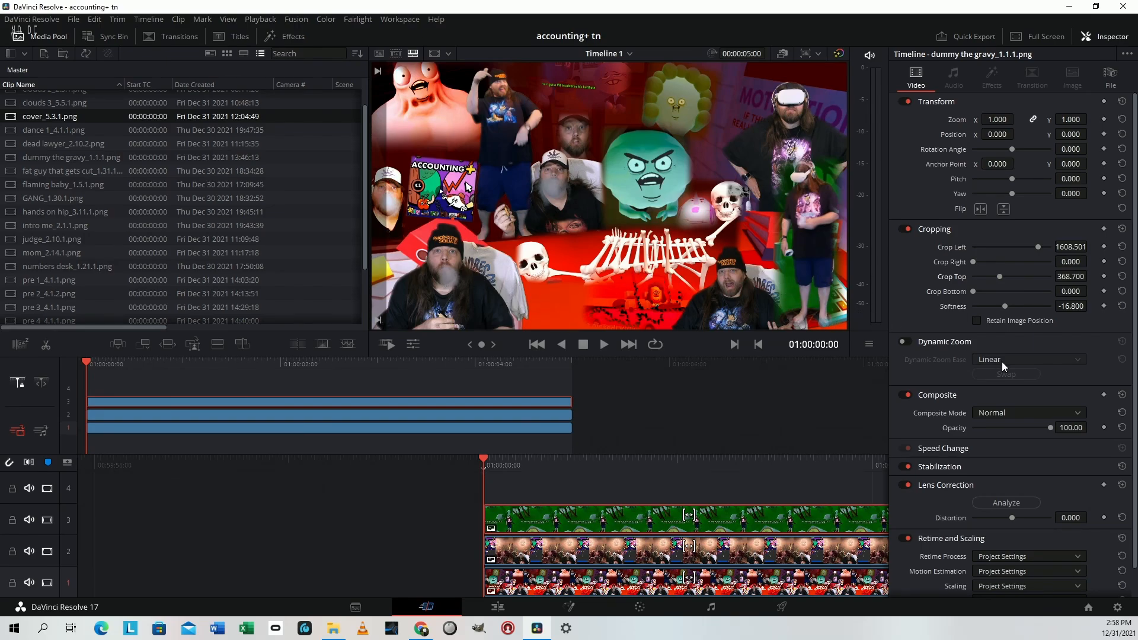
On the Color page, tint the "dummy the gravy" clip orange-red by shifting its lift, gamma and gain colour balance
left_click(639, 607)
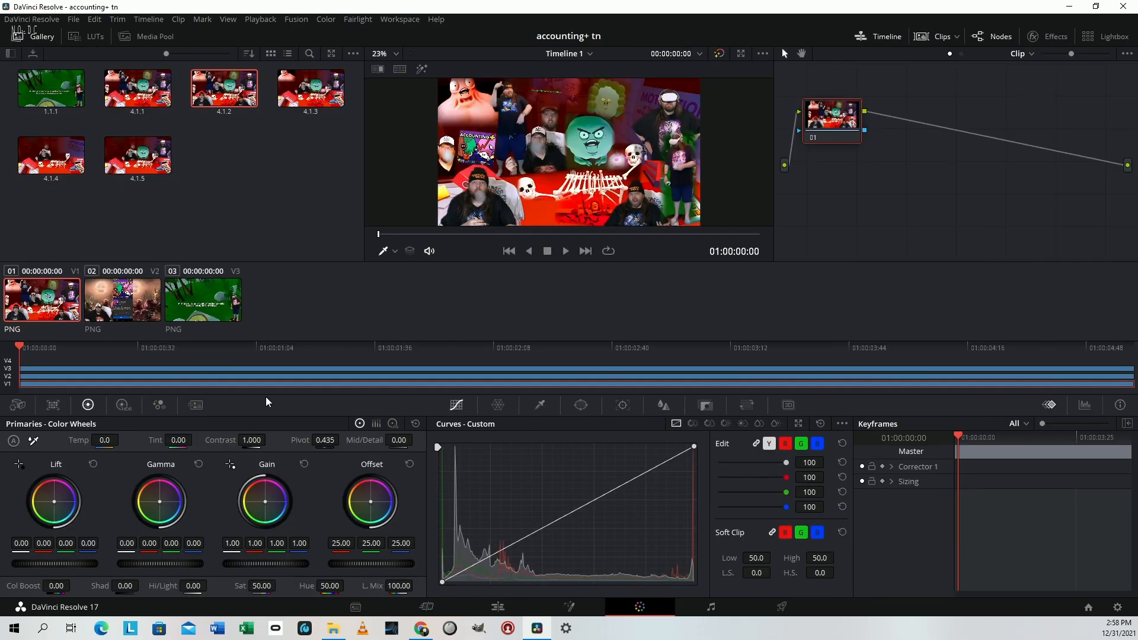
left_click(189, 309)
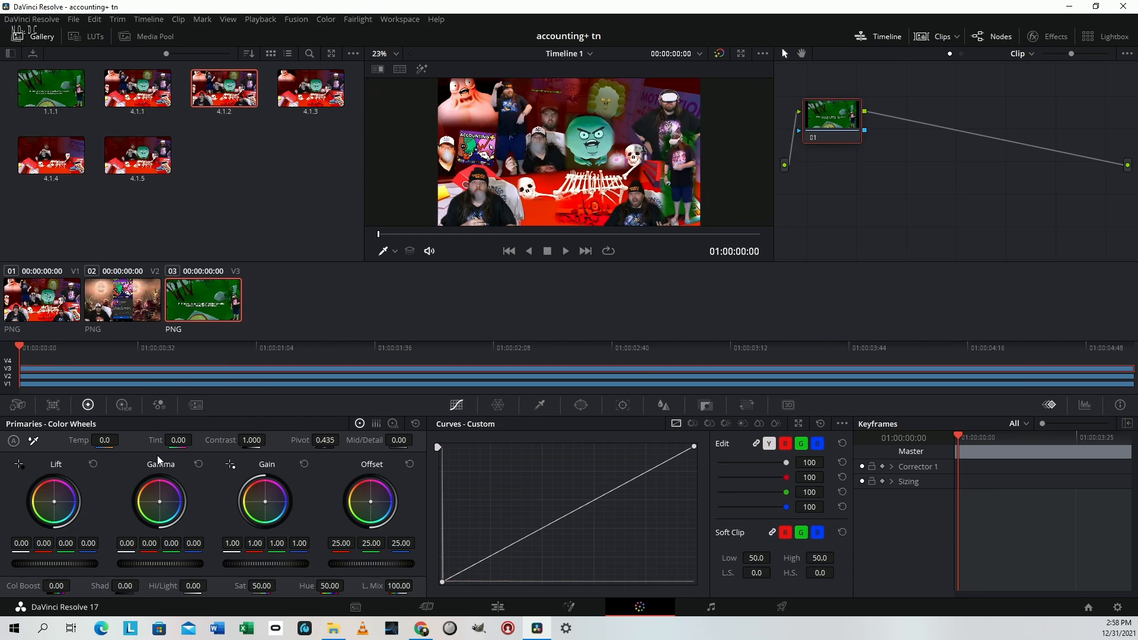
left_click_drag(55, 500, 48, 493)
left_click_drag(160, 501, 148, 504)
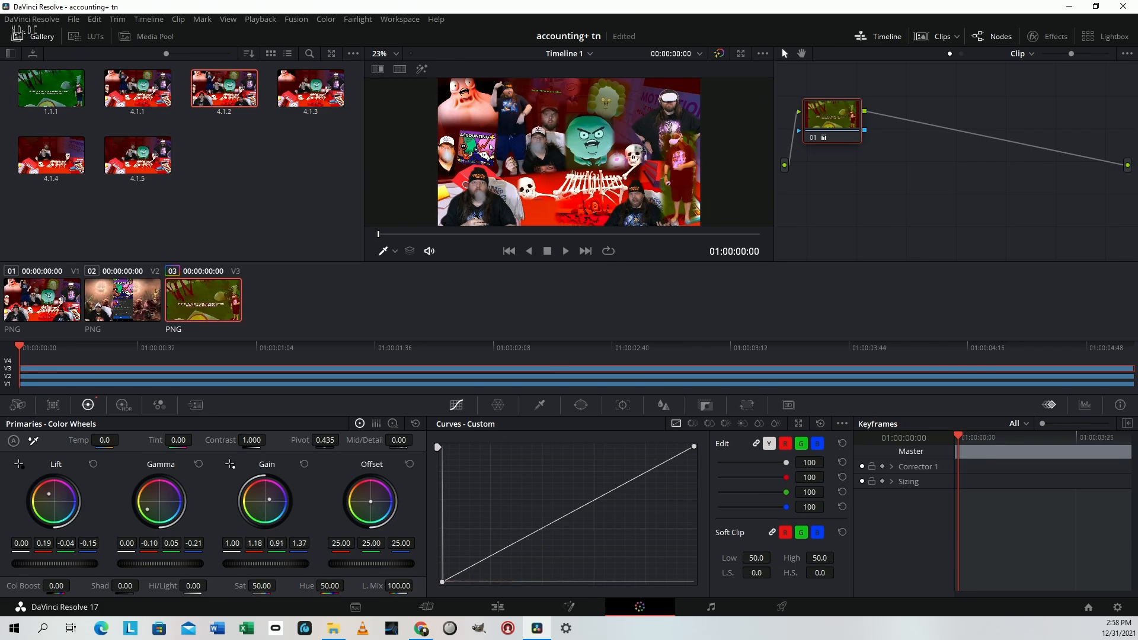
left_click_drag(269, 500, 261, 495)
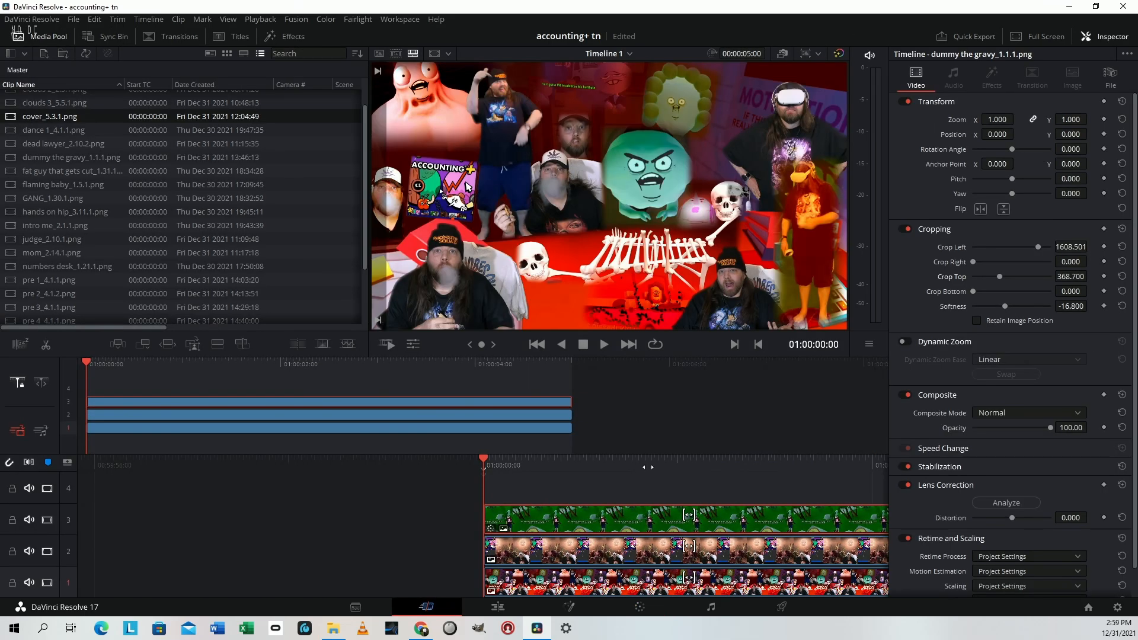
On the Cut page, set the "dummy the gravy" clip's zoom to 0.530 and position to X 476, Y -269
left_click_drag(995, 135, 1020, 134)
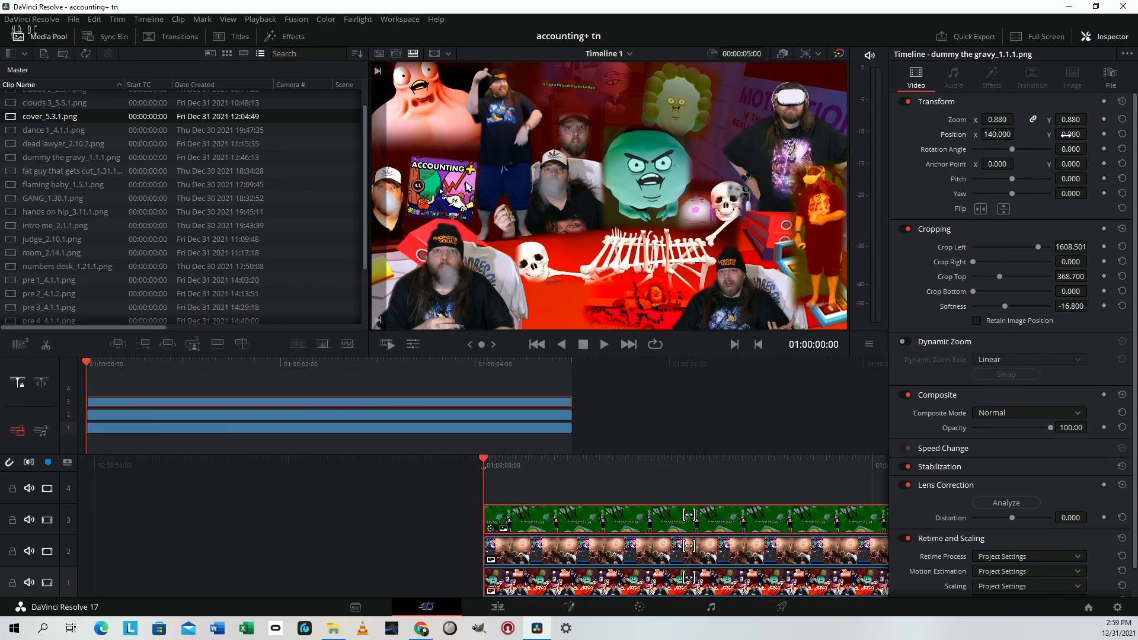
mouse_move(1070, 134)
left_mouse_down()
mouse_move(1061, 134)
mouse_move(1070, 118)
mouse_move(1003, 133)
mouse_move(1074, 119)
mouse_move(1067, 132)
left_mouse_up()
left_click_drag(994, 132, 995, 132)
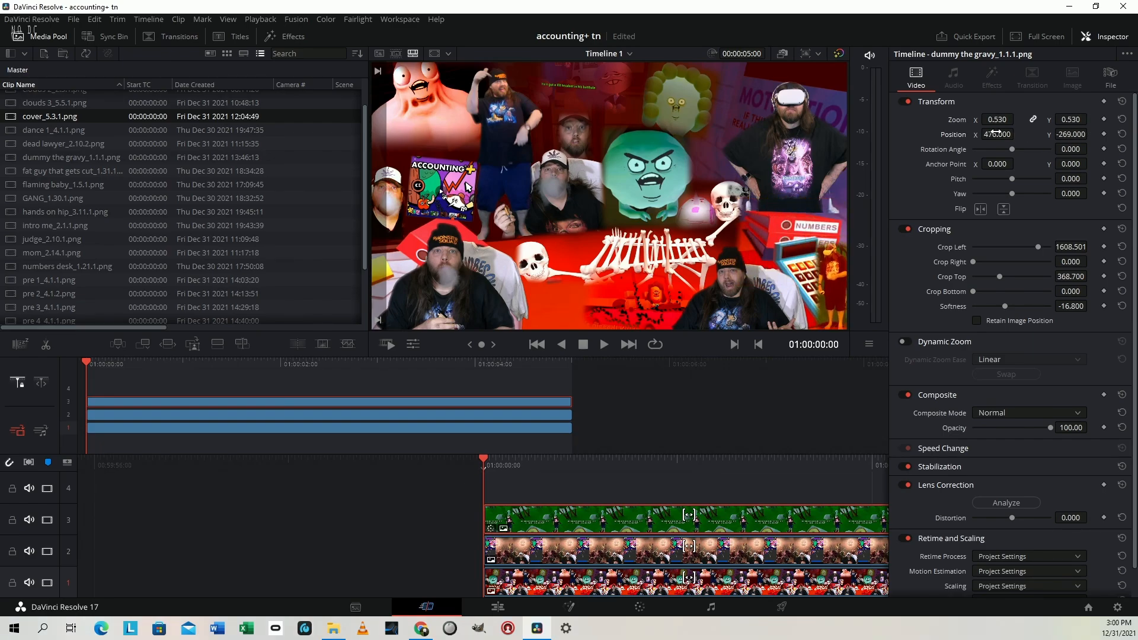
Preview the composite full screen and in the enlarged Color page viewer, and return to the Cut page
key("ctrl+f")
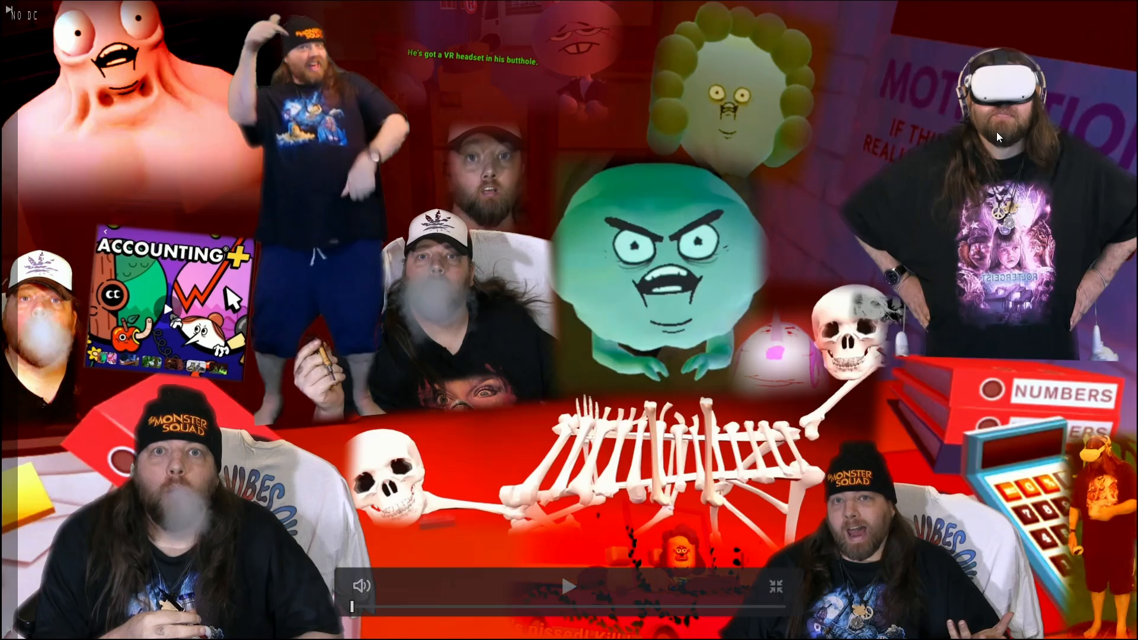
key("ctrl+f")
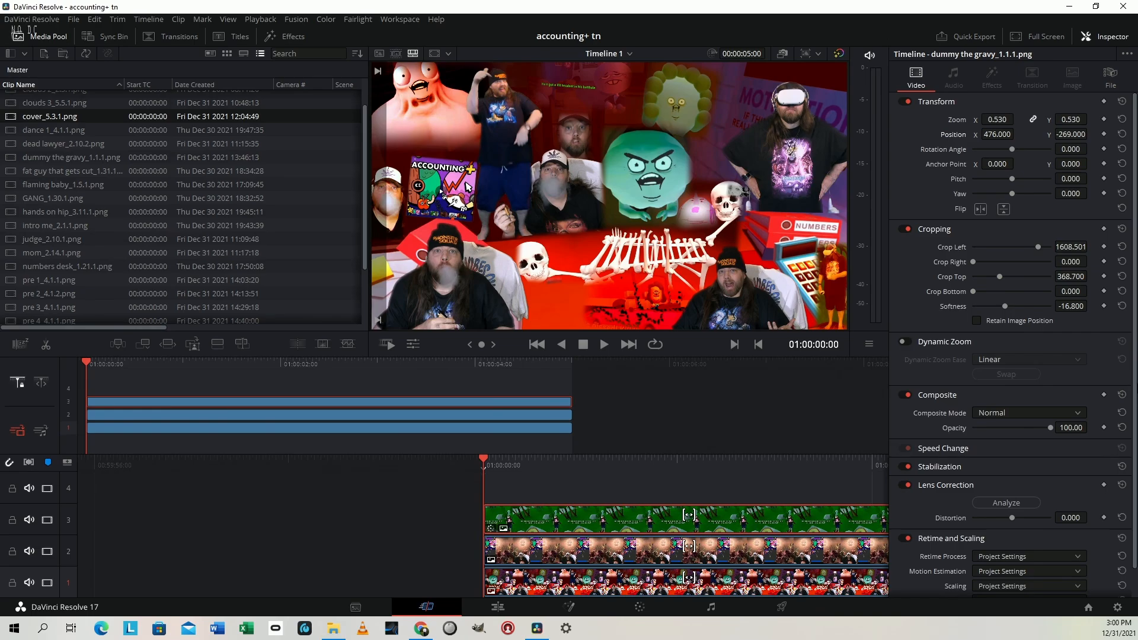
key("shift+6")
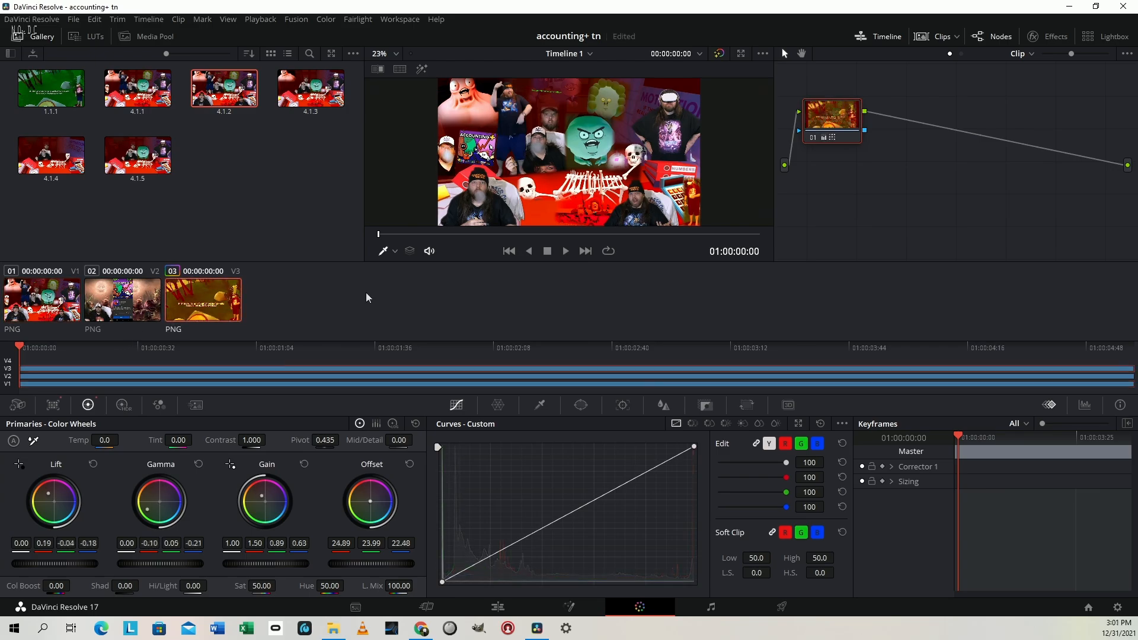
left_click(739, 53)
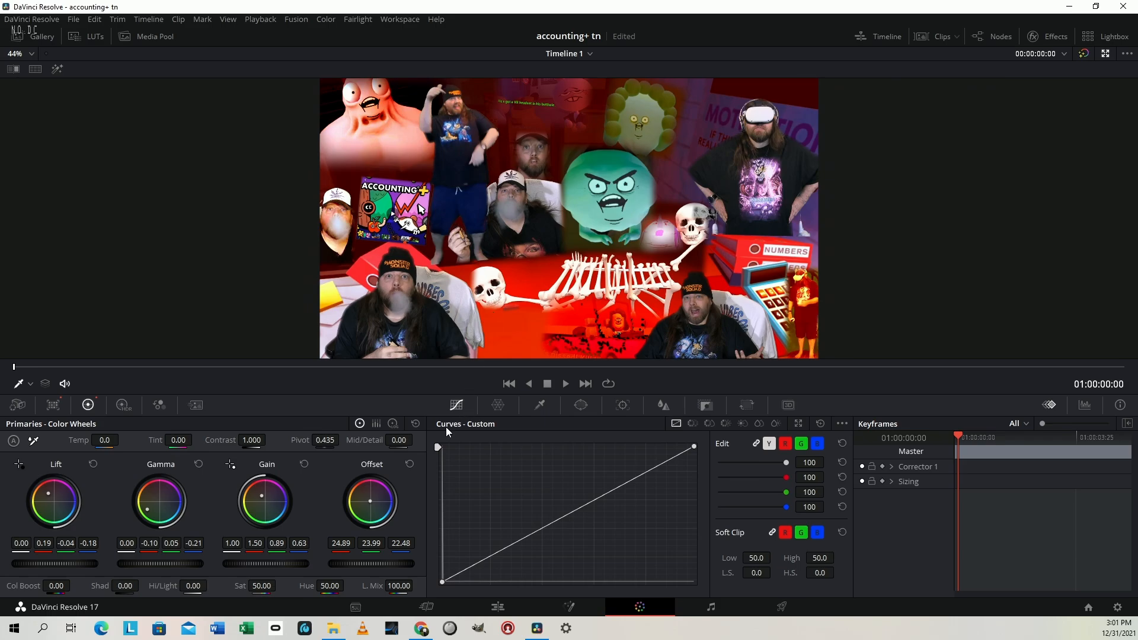
key("shift+4")
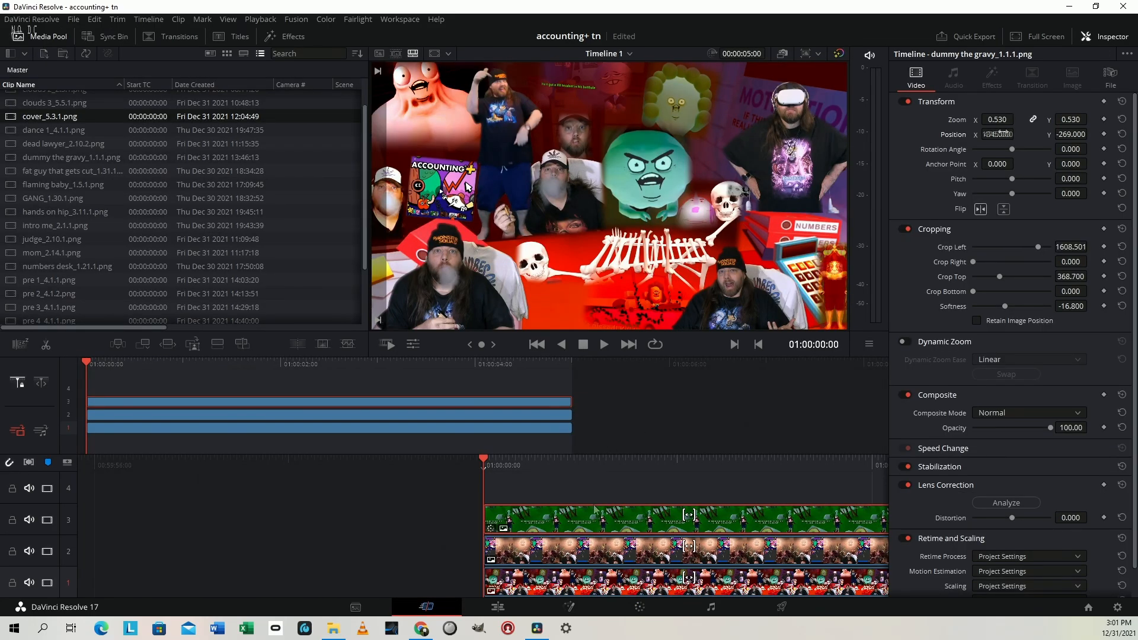
Flip the "dummy the gravy" clip horizontally and set its X position to 1343
left_click_drag(998, 134, 1017, 135)
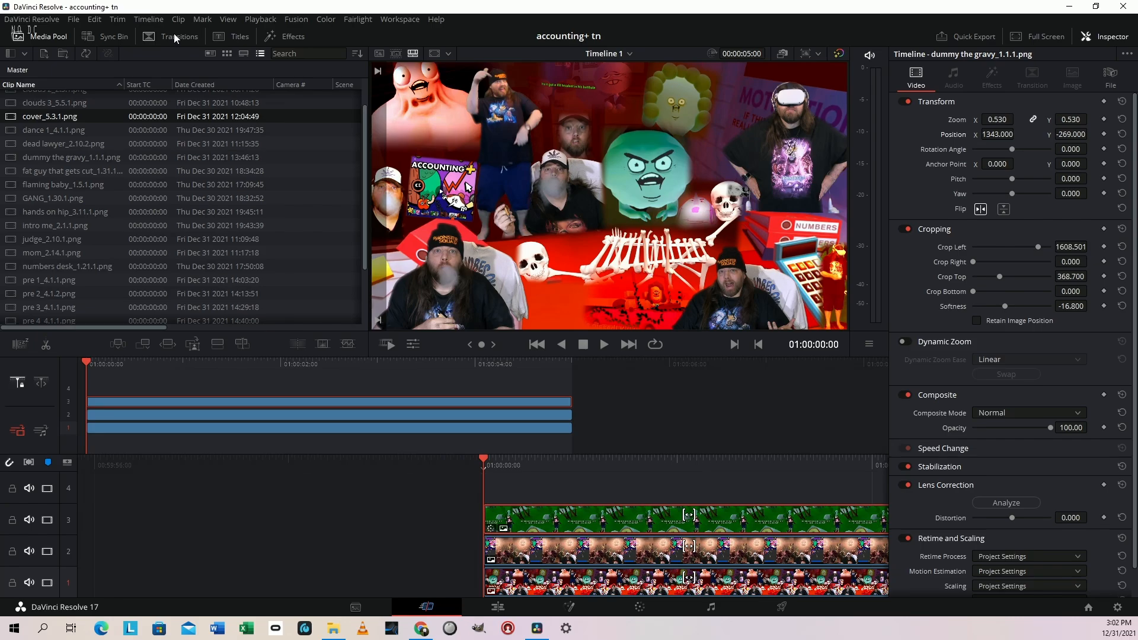
Add a Long Title Lower Third title on video track 4 above the stills and play to where its text shows
left_click(233, 37)
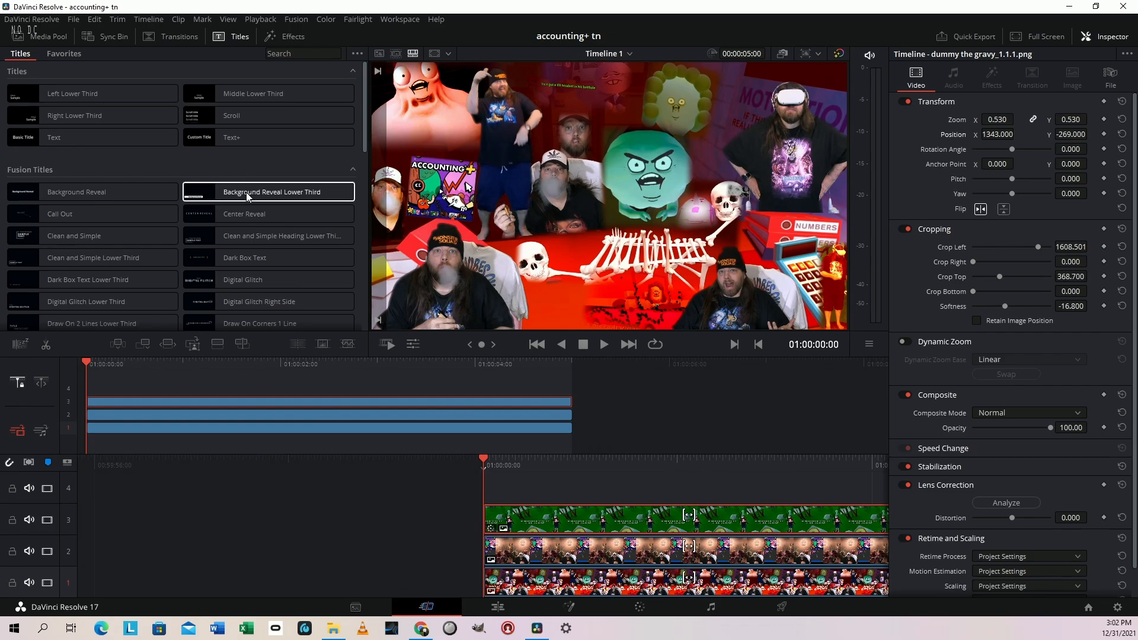
scroll(247, 196, "down", 3)
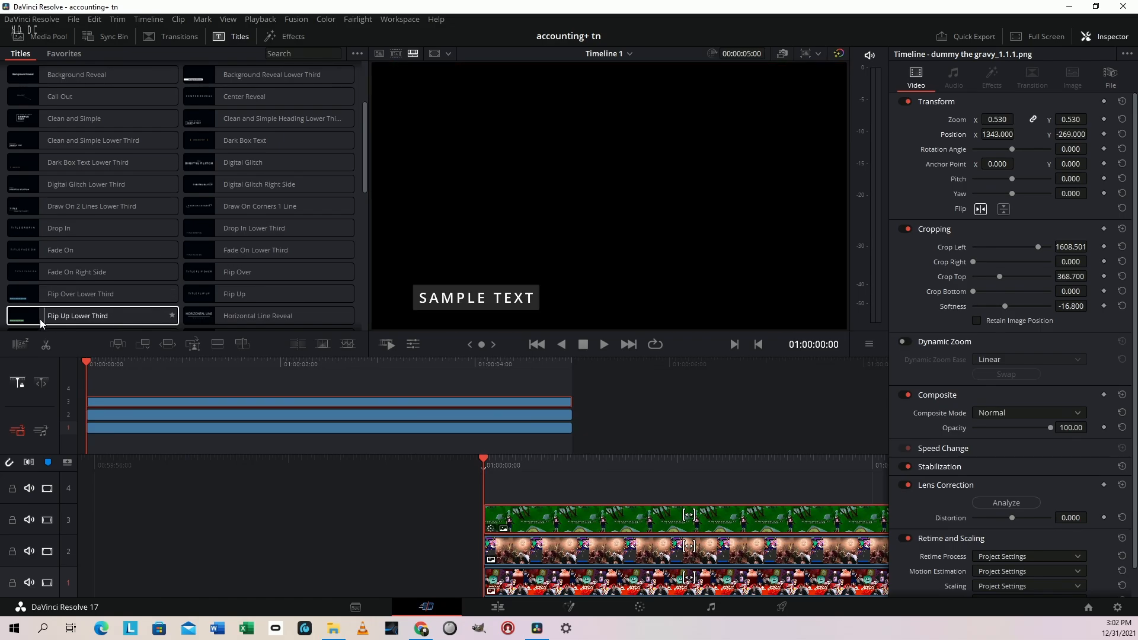
scroll(180, 242, "down", 3)
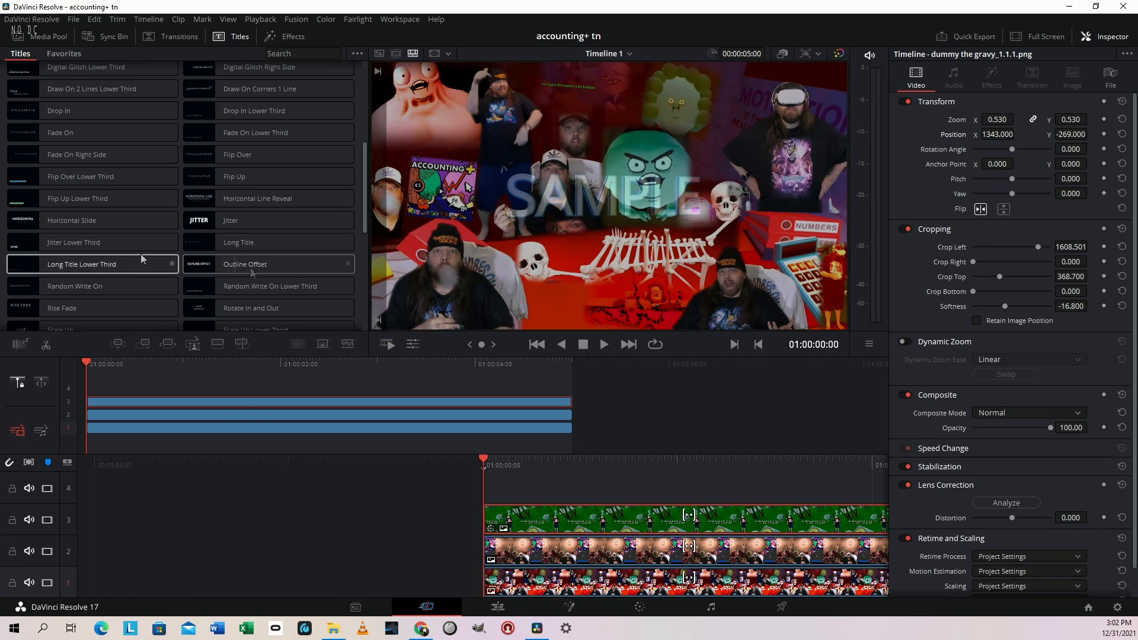
left_click_drag(76, 266, 484, 483)
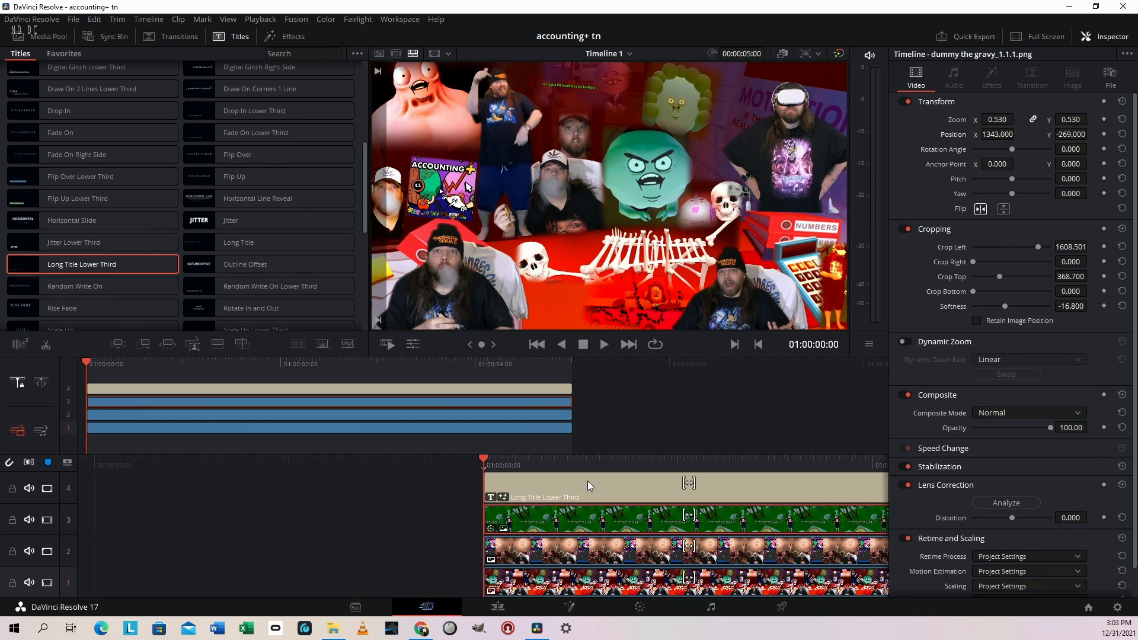
left_click(588, 483)
key("space")
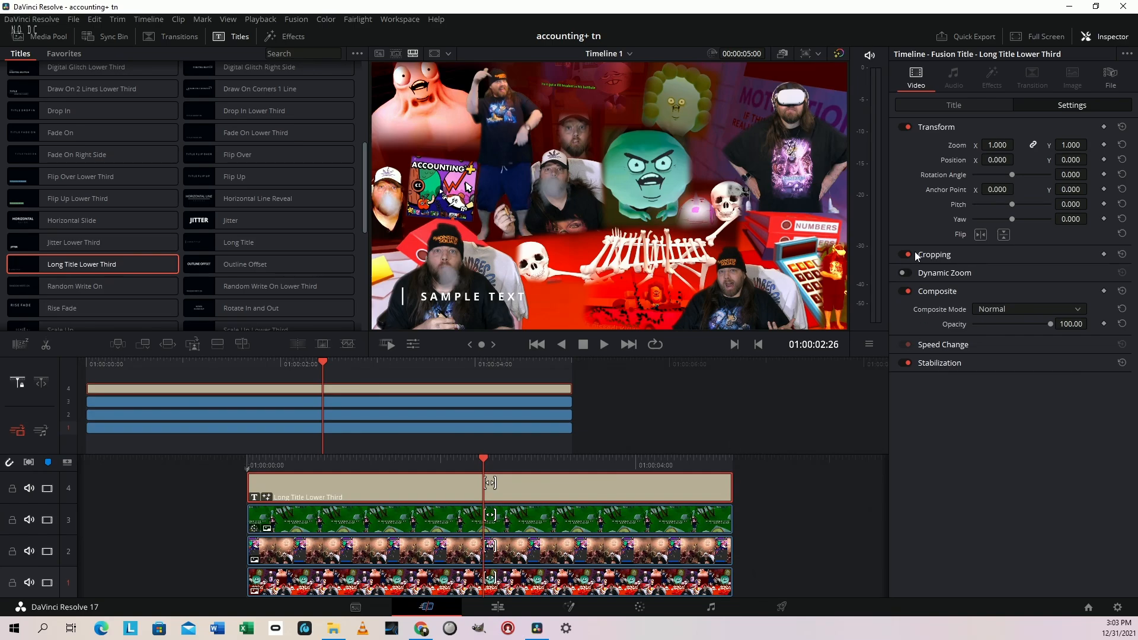
Replace the title's sample text with "Accounting+ Gravy Life???" and save the project
left_click(927, 105)
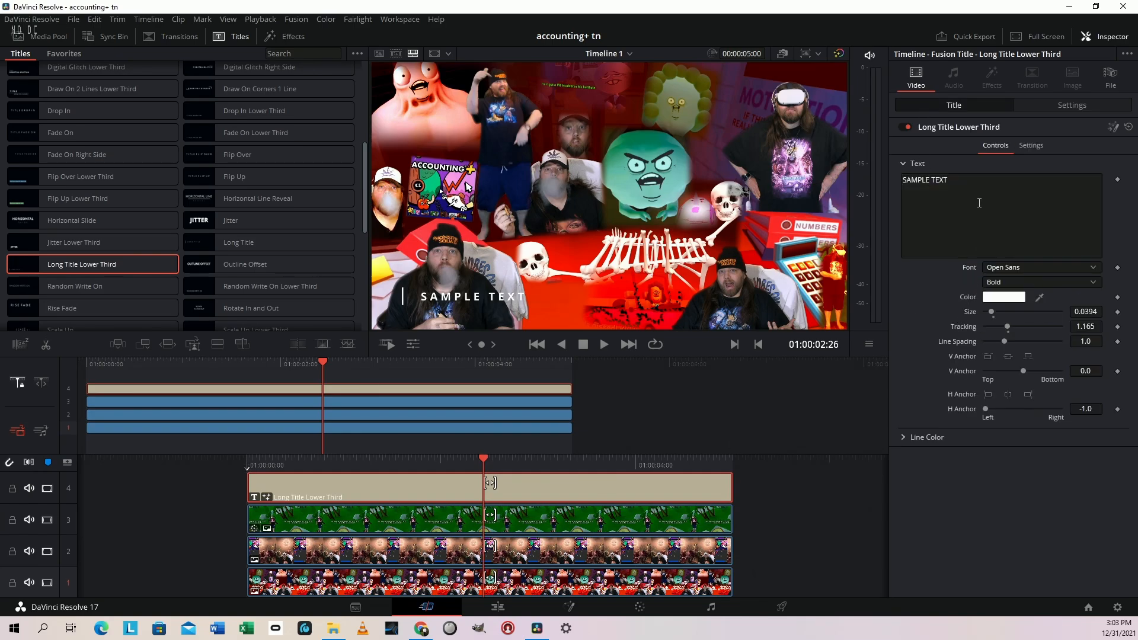
triple_click(981, 184)
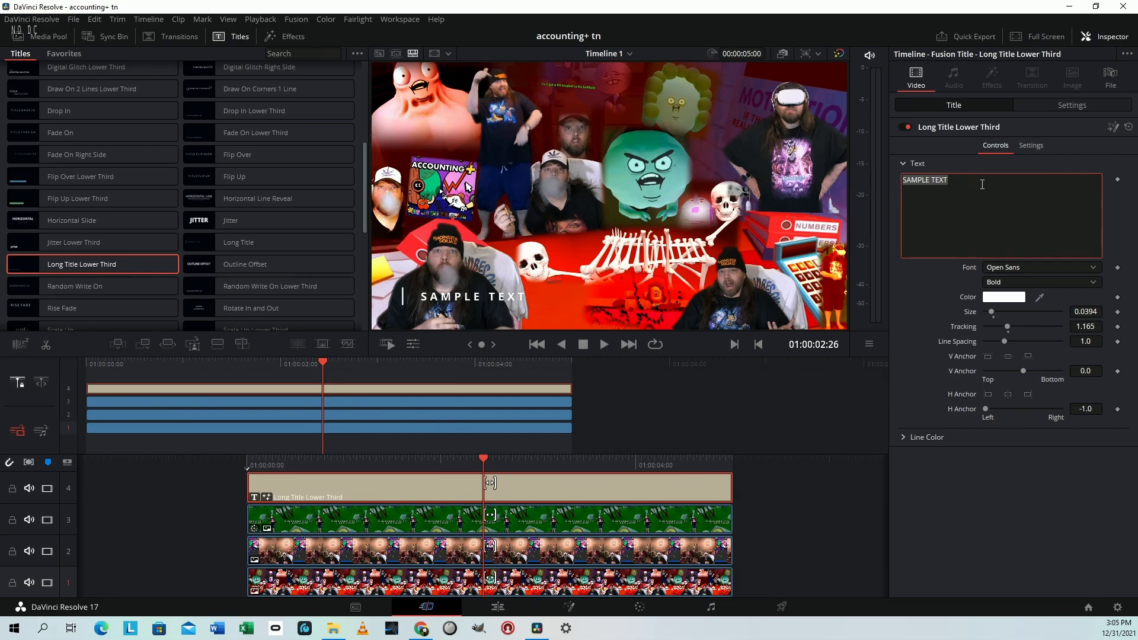
type("Account")
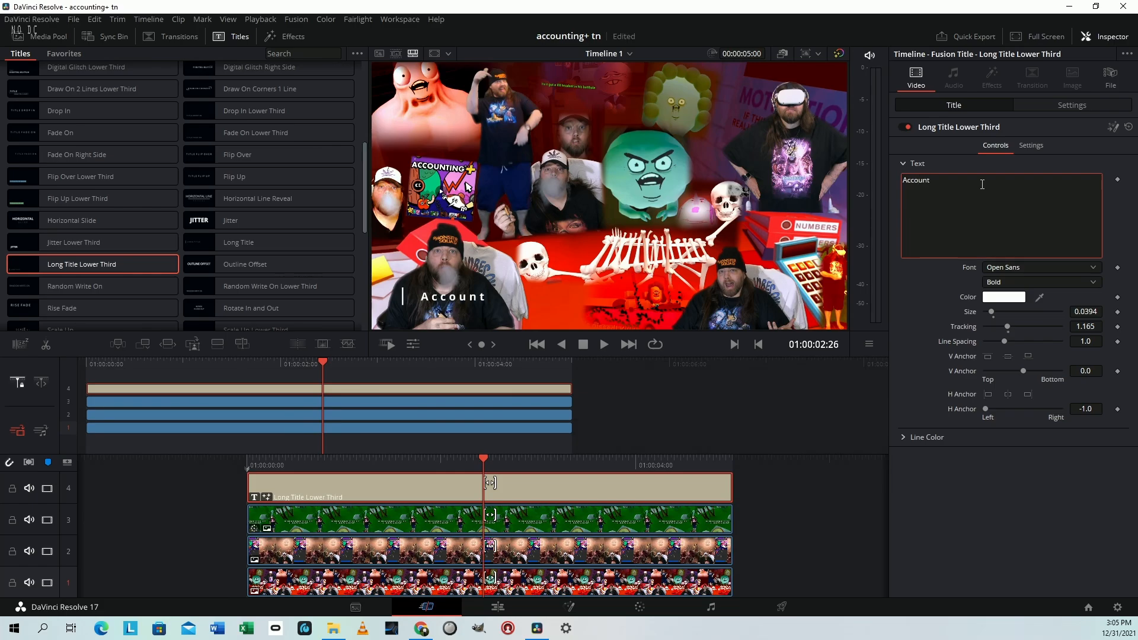
type("ing+ Gravy Life???")
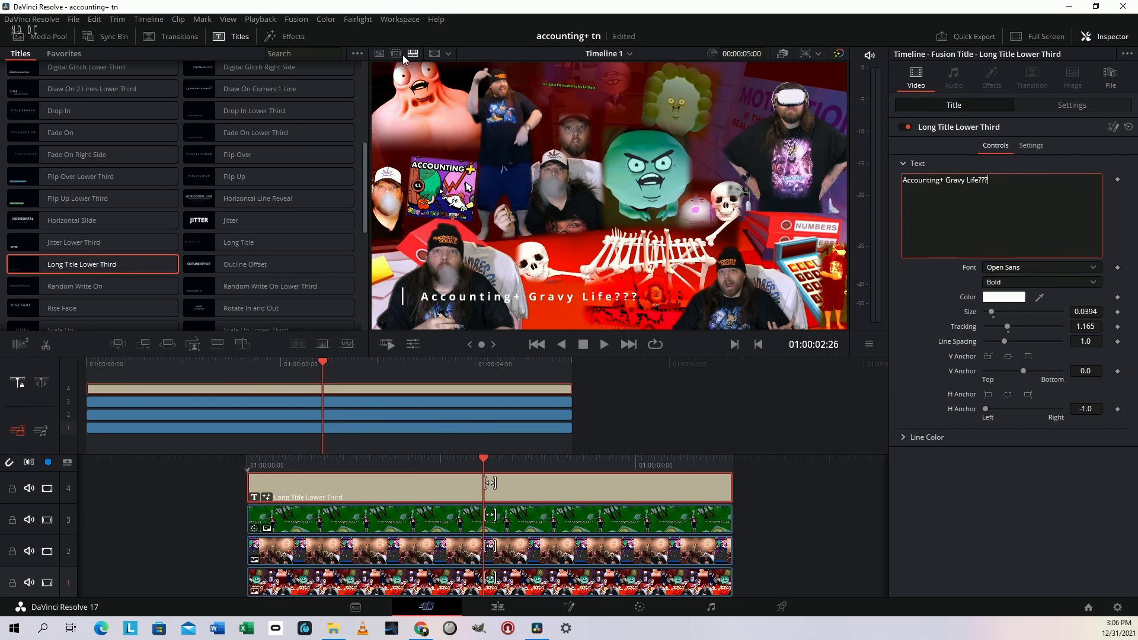
left_click(73, 22)
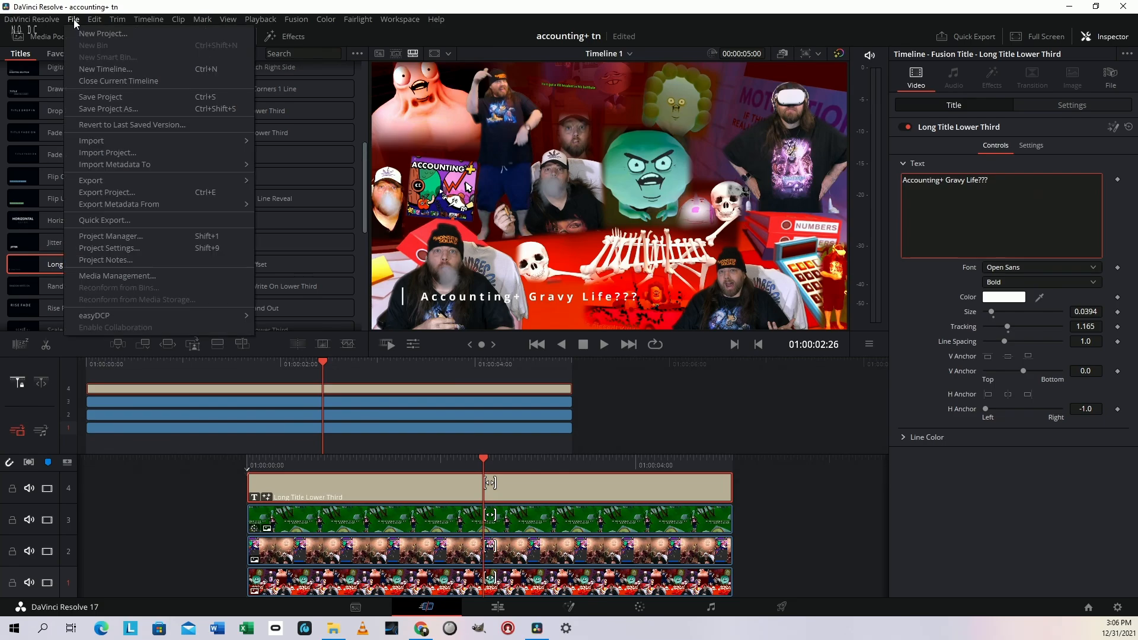
left_click(128, 97)
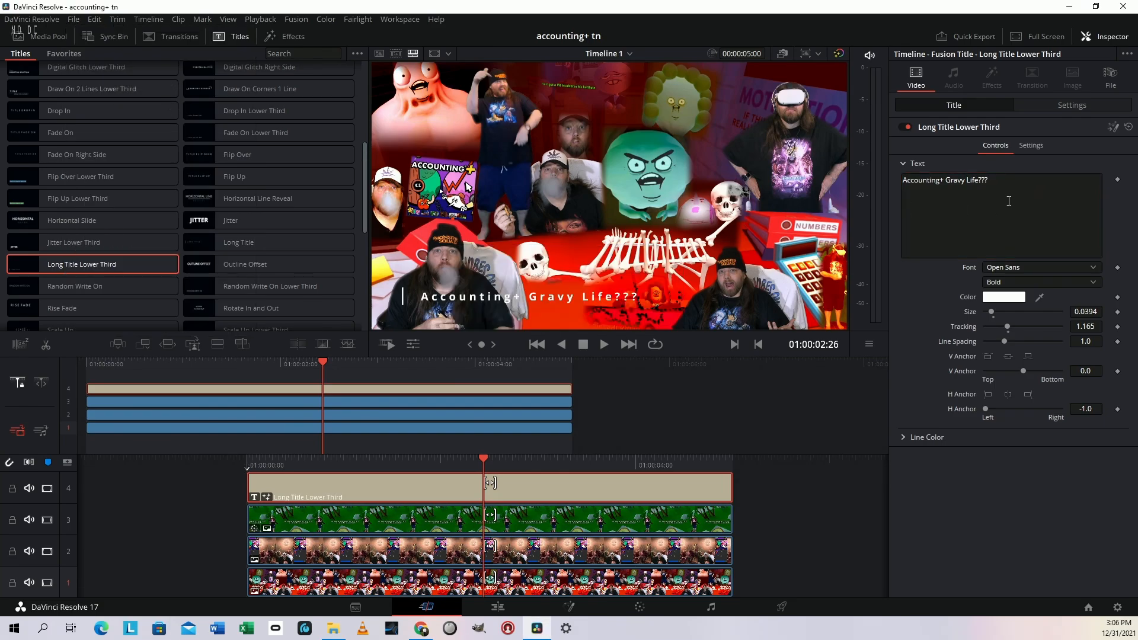
Set the title's font to Old English Text MT and its size to 0.0512
left_click(1034, 268)
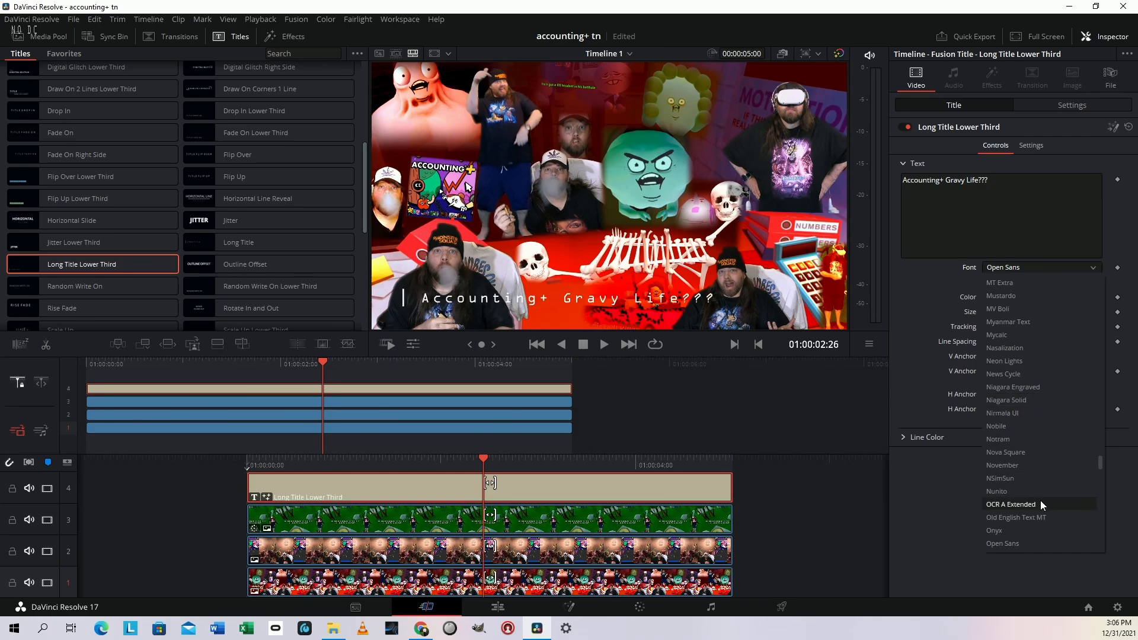
scroll(1037, 456, "down", 2)
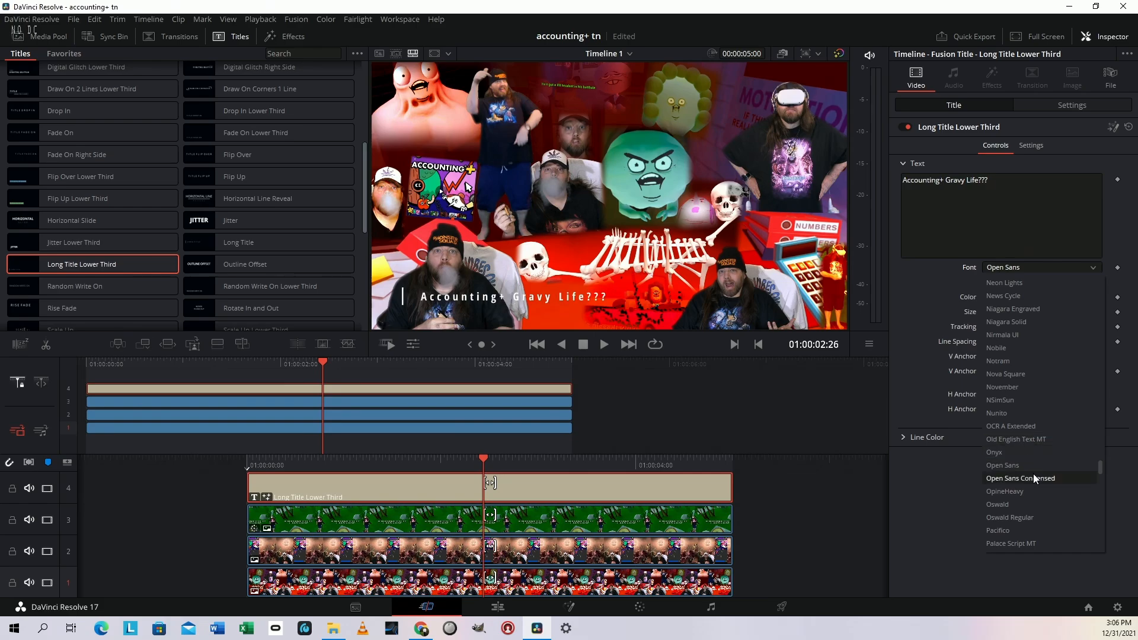
left_click(1047, 441)
left_click_drag(994, 312, 993, 314)
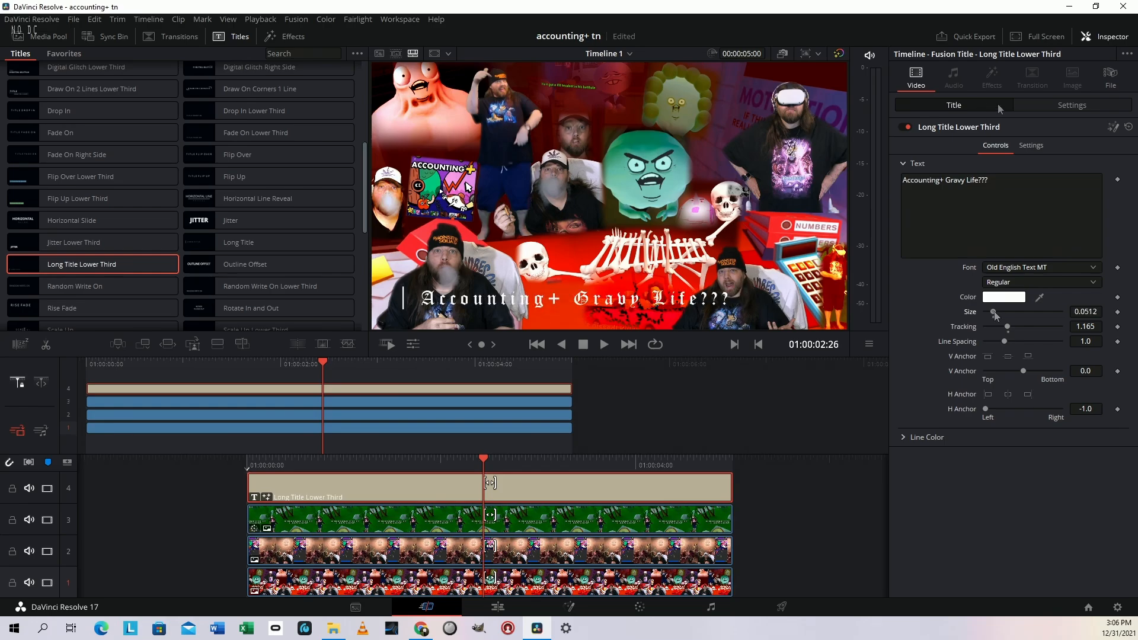
Colour the title text yellow
left_click(1013, 299)
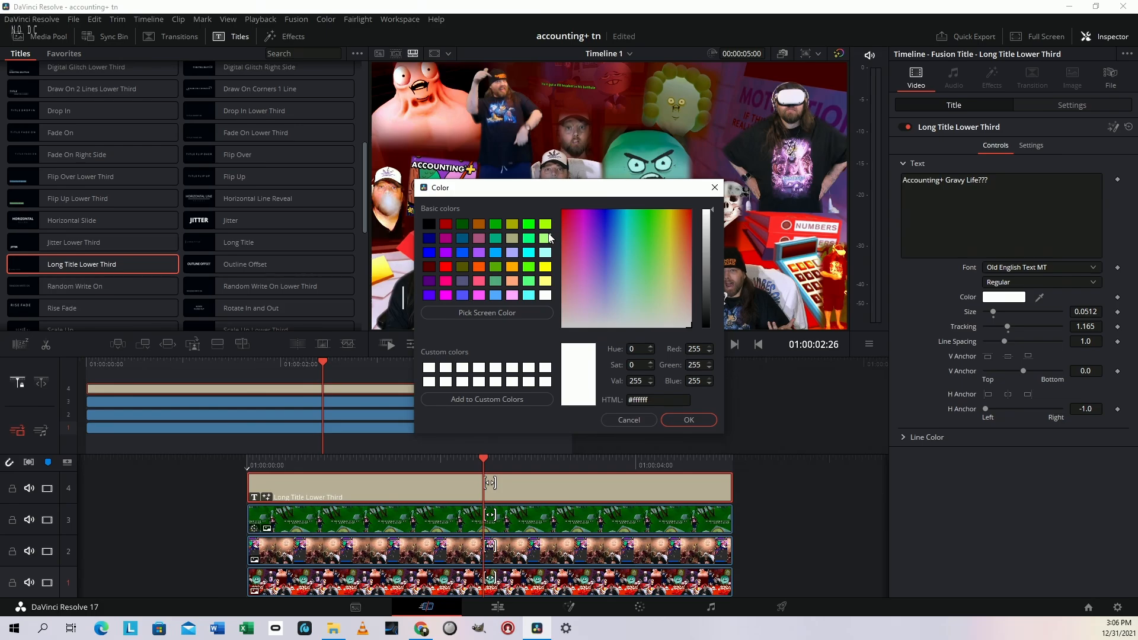
left_click(546, 271)
left_click(681, 419)
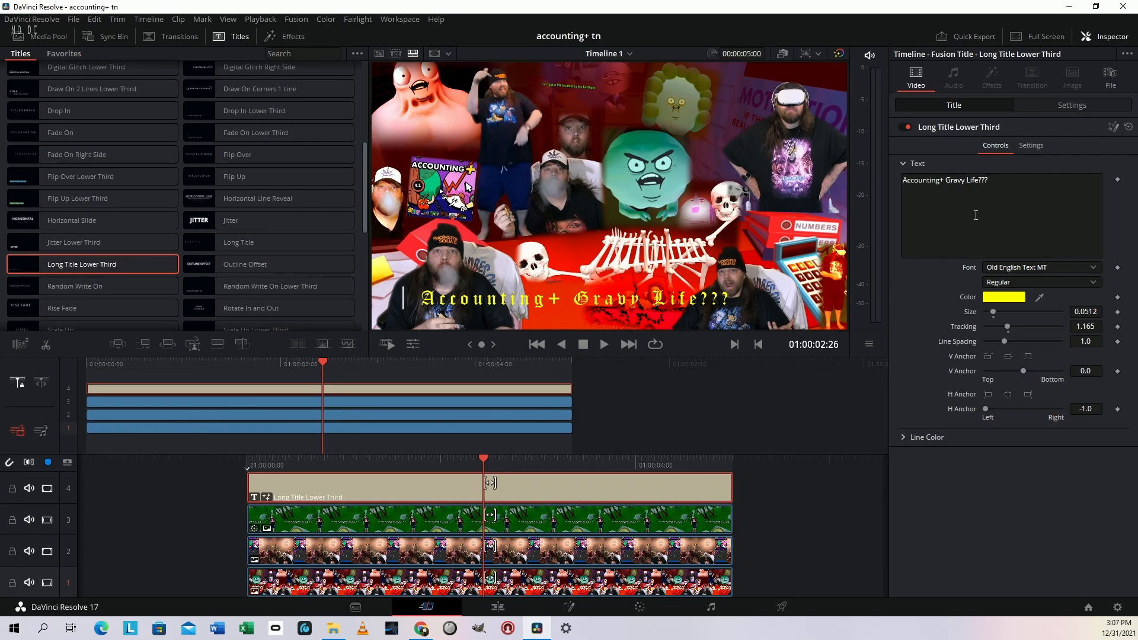
Set the title's rotation to 3.900, zoom to 0.980 and position to X -158, Y 271, and save the project
left_click(1057, 106)
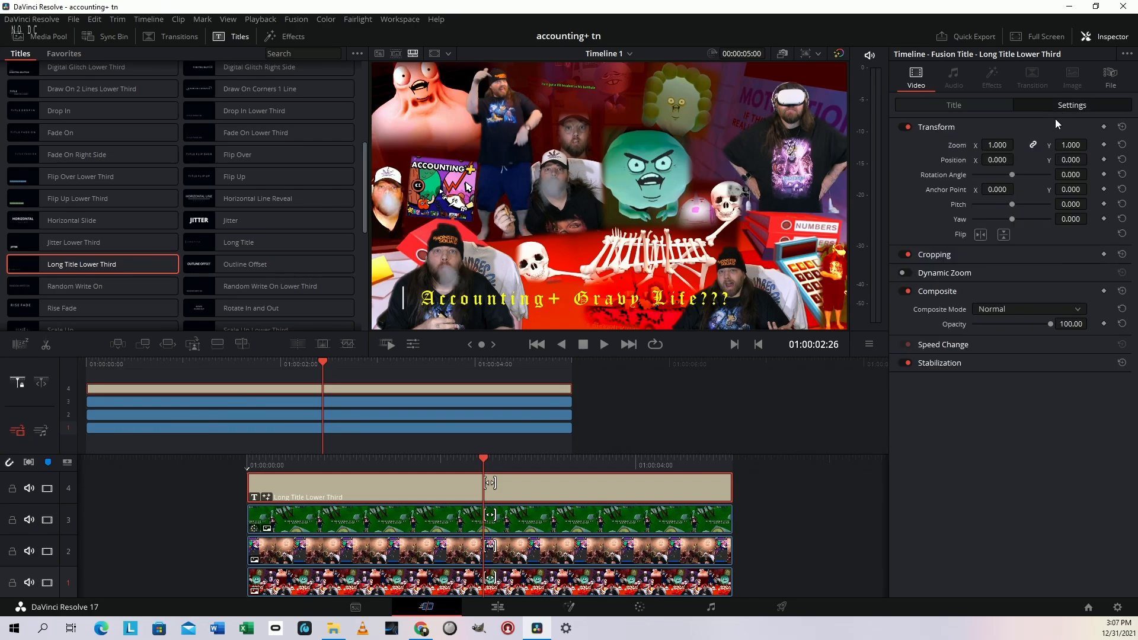
left_click_drag(1071, 175, 1017, 160)
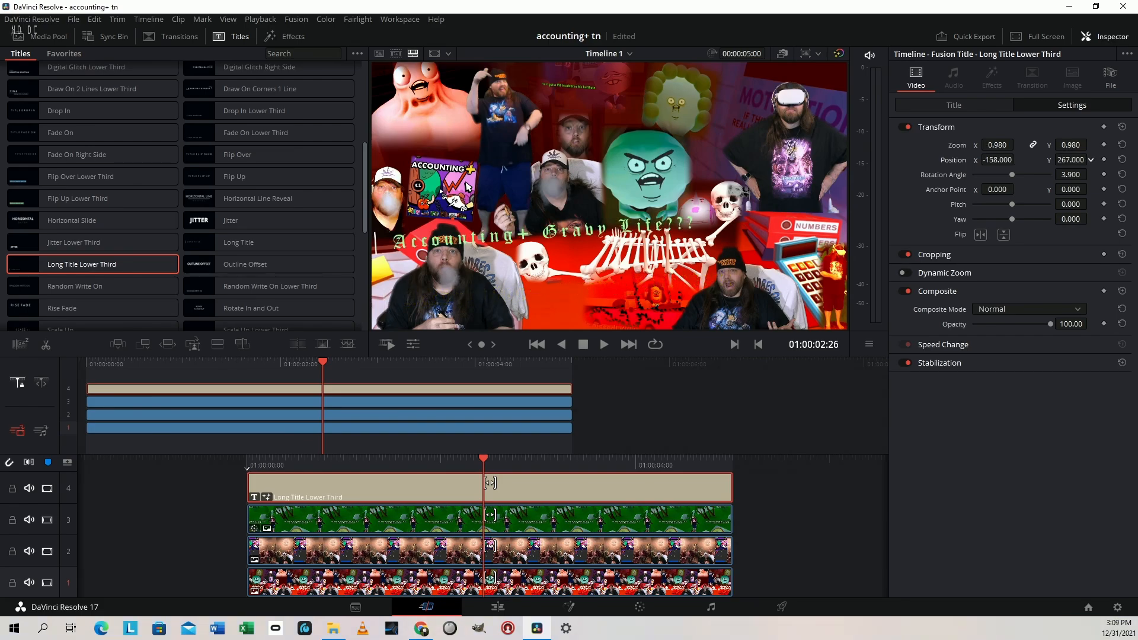
left_click_drag(1091, 160, 1090, 159)
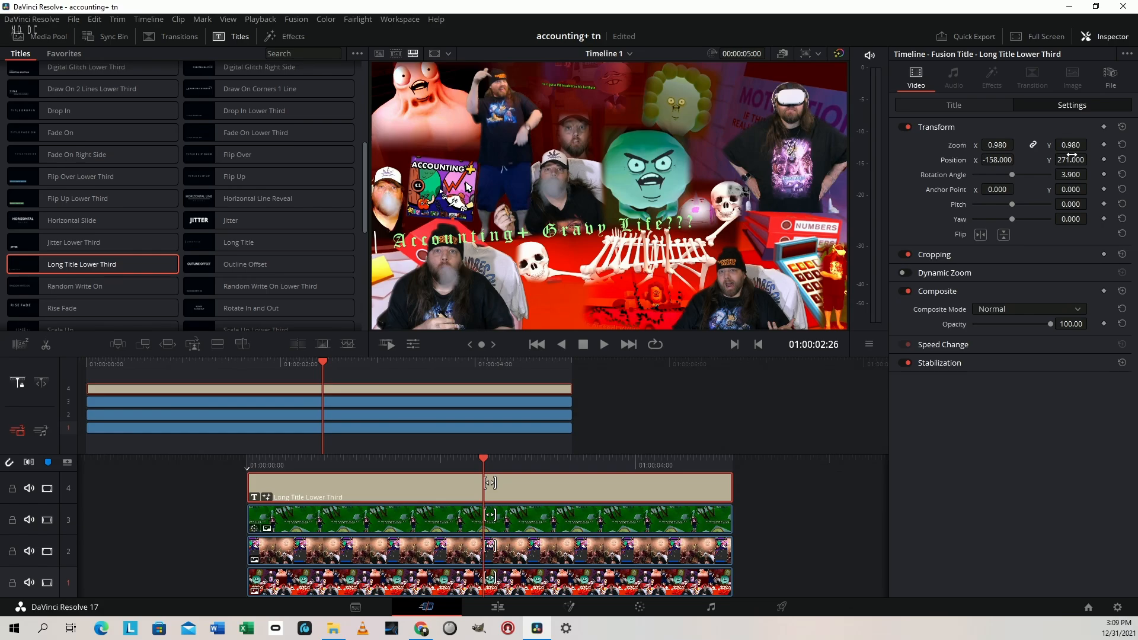
key("ctrl+s")
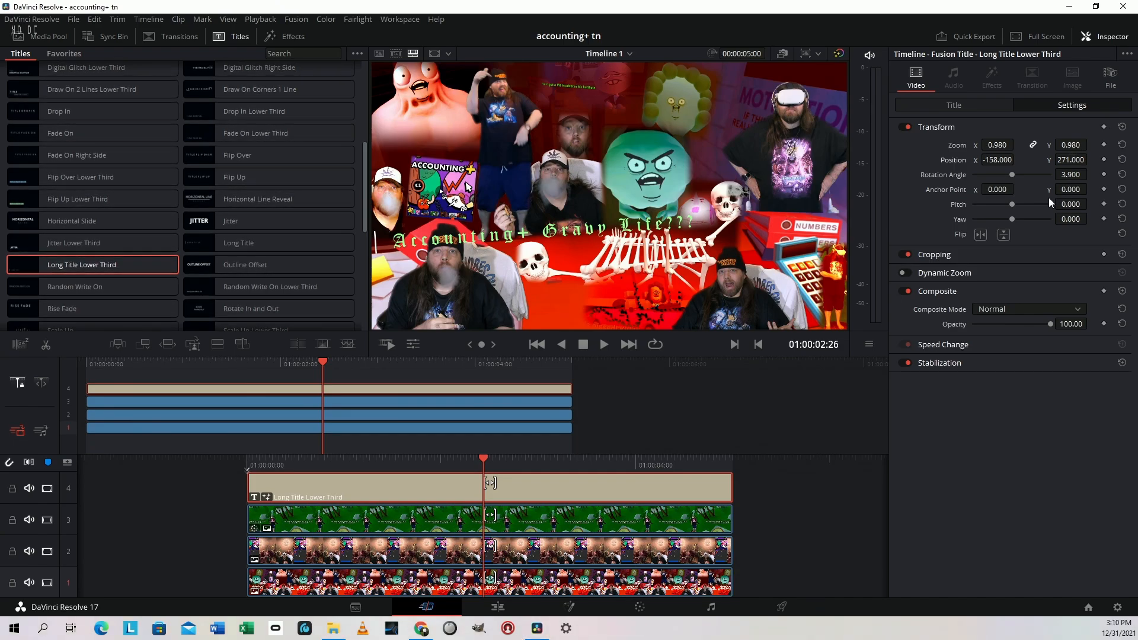
Set the title's line colour to dark red #550000
left_click(965, 108)
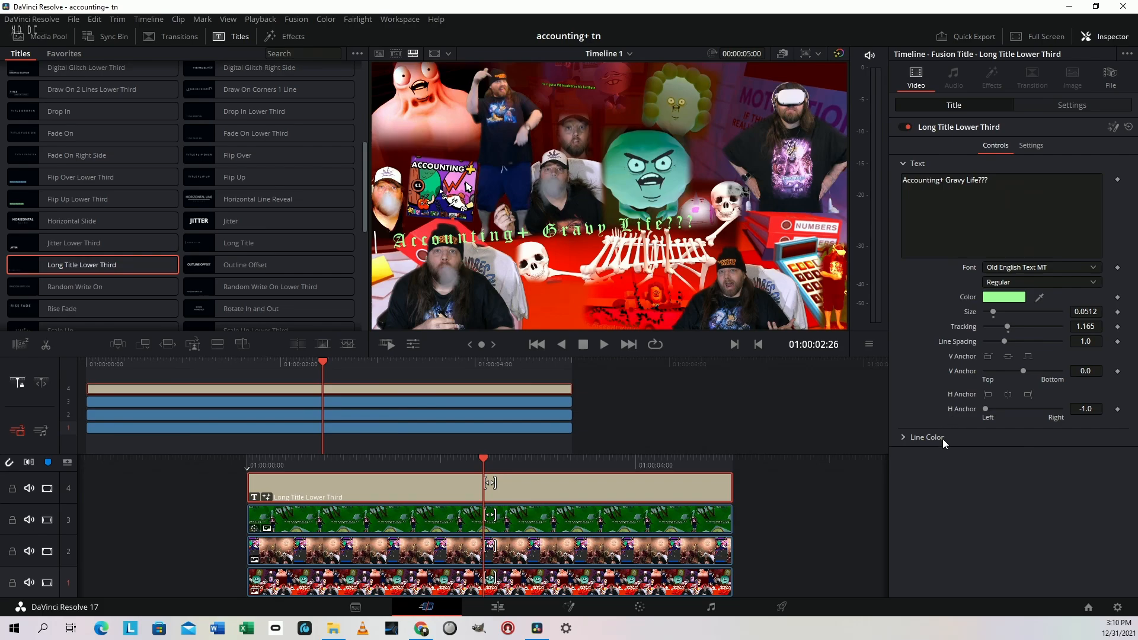
left_click(902, 437)
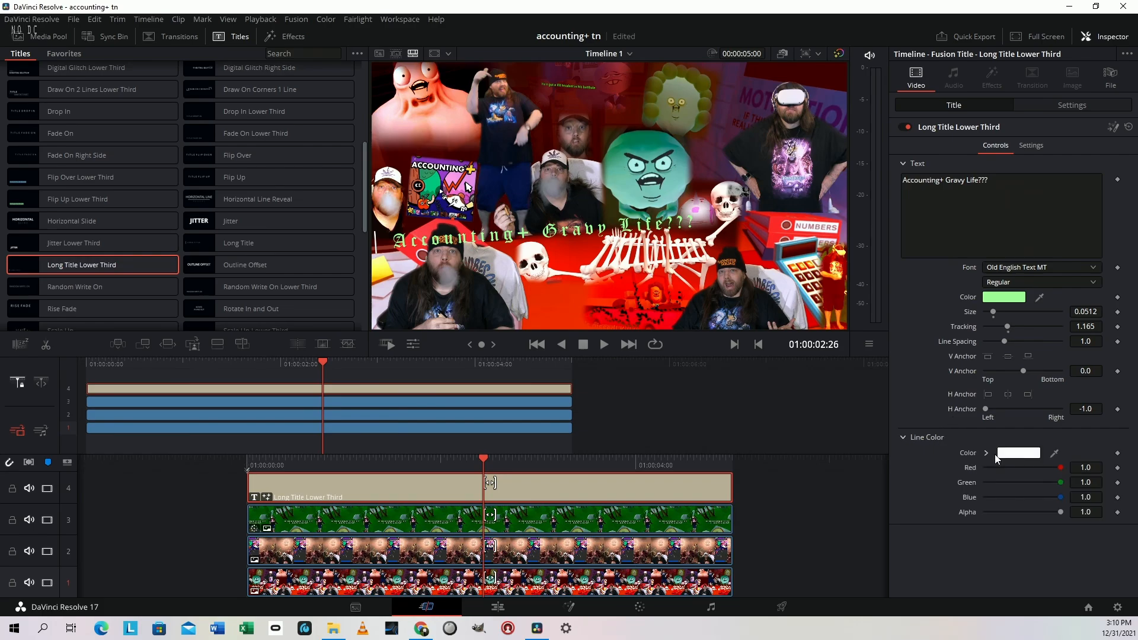
left_click(1027, 454)
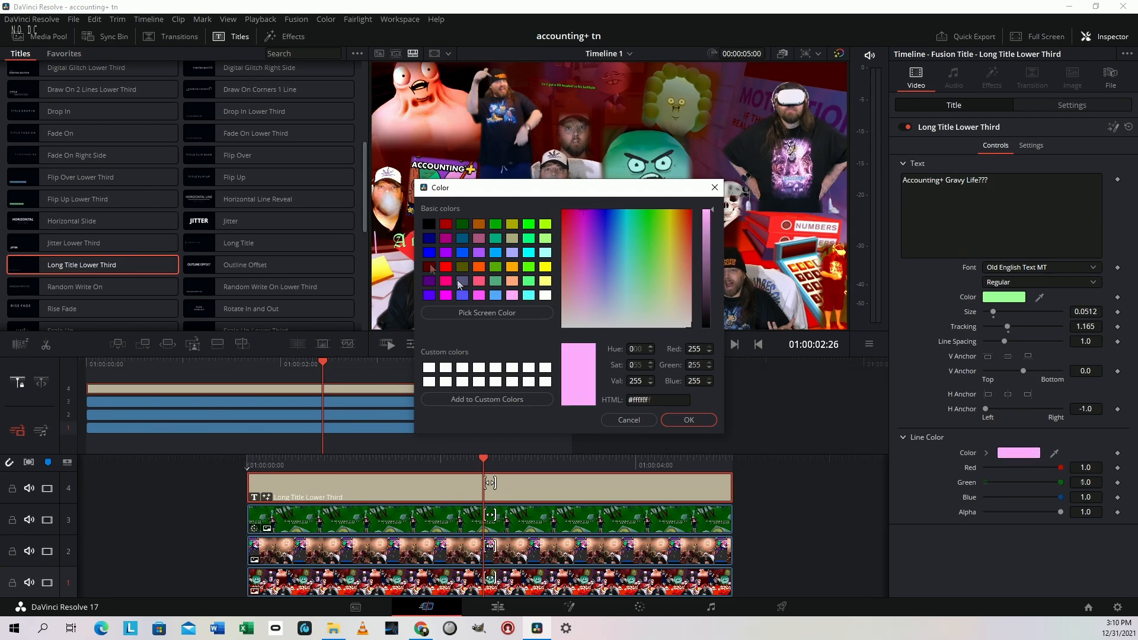
left_click(430, 267)
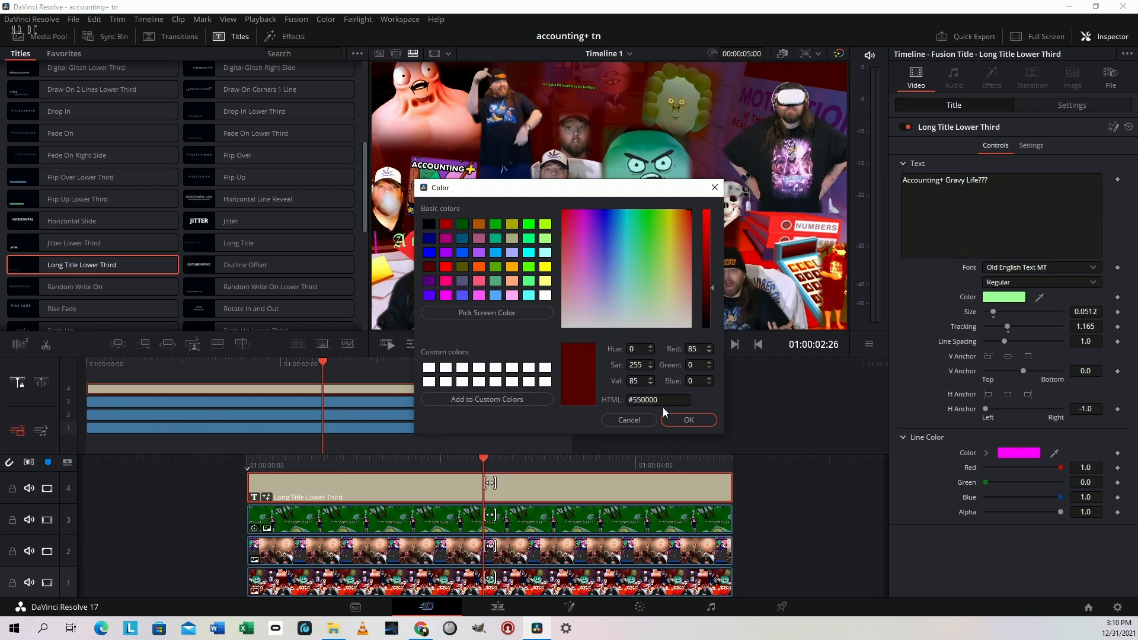
left_click(686, 420)
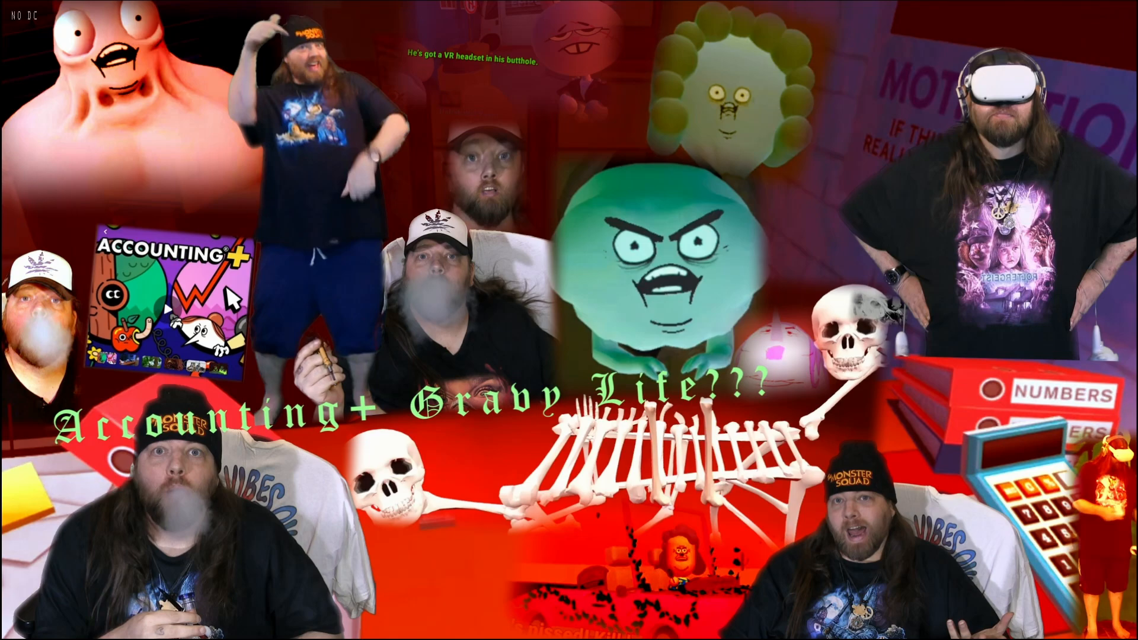
Check the finished composite with its title in full-screen preview and return to the Cut page
key("Escape")
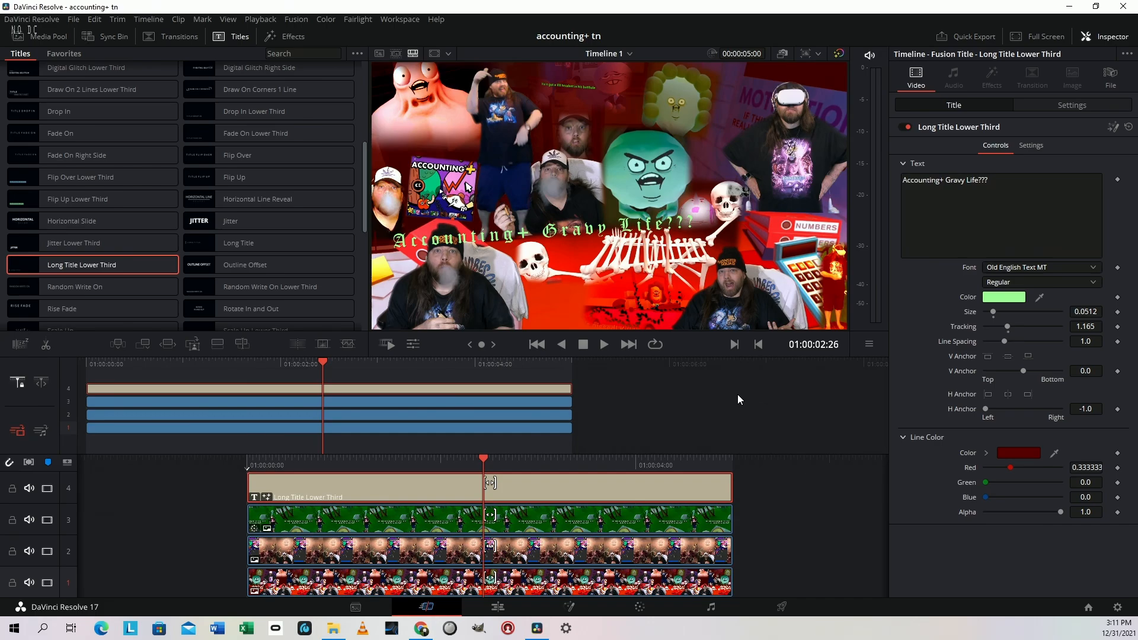
key("ctrl+f")
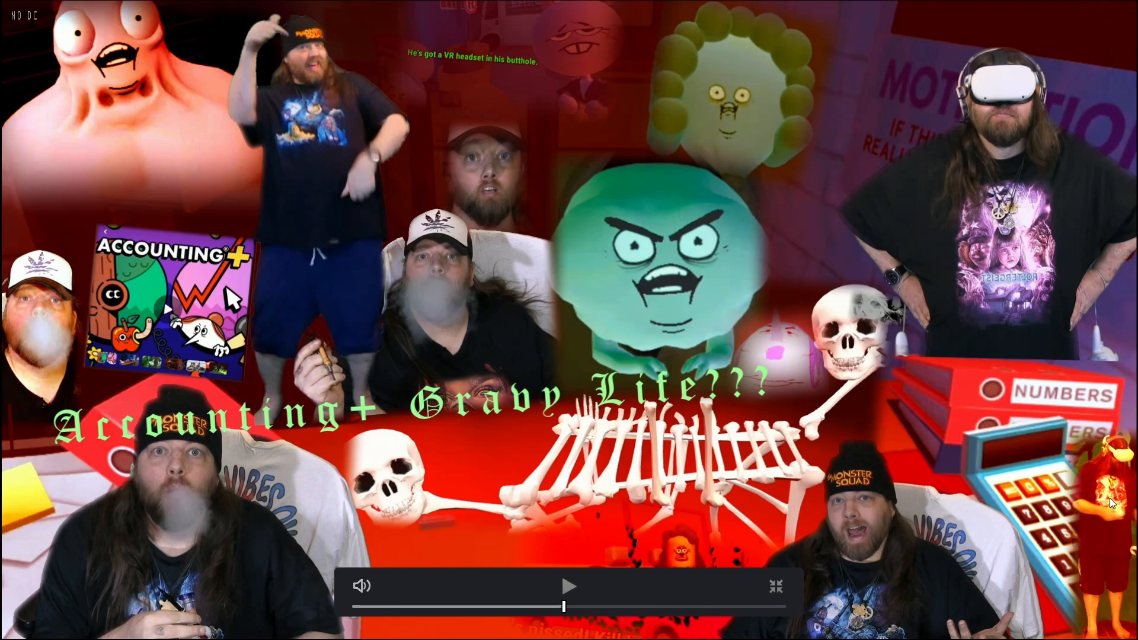
left_click(776, 588)
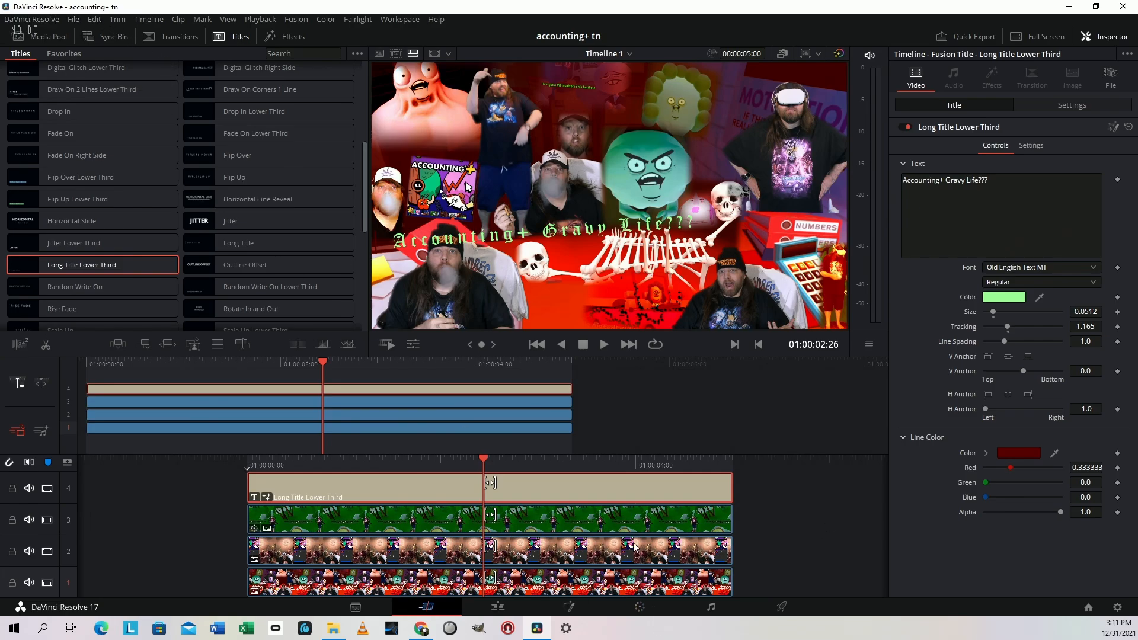
On the Color page, grab a still of the finished composite and restore the normal viewer layout
key("shift+6")
right_click(498, 239)
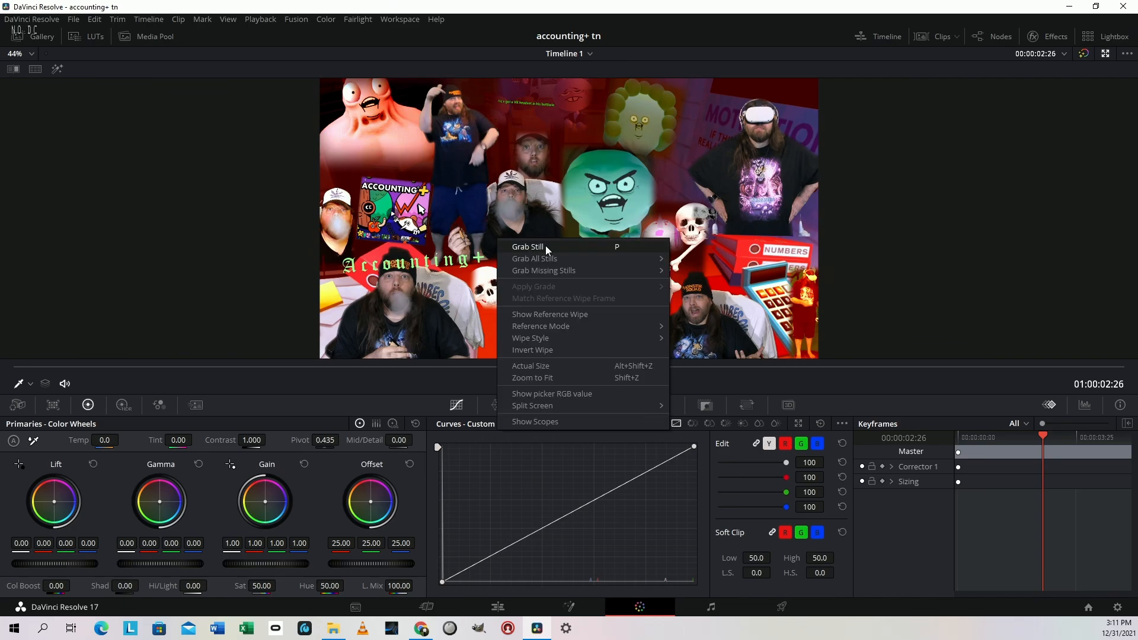
left_click(561, 248)
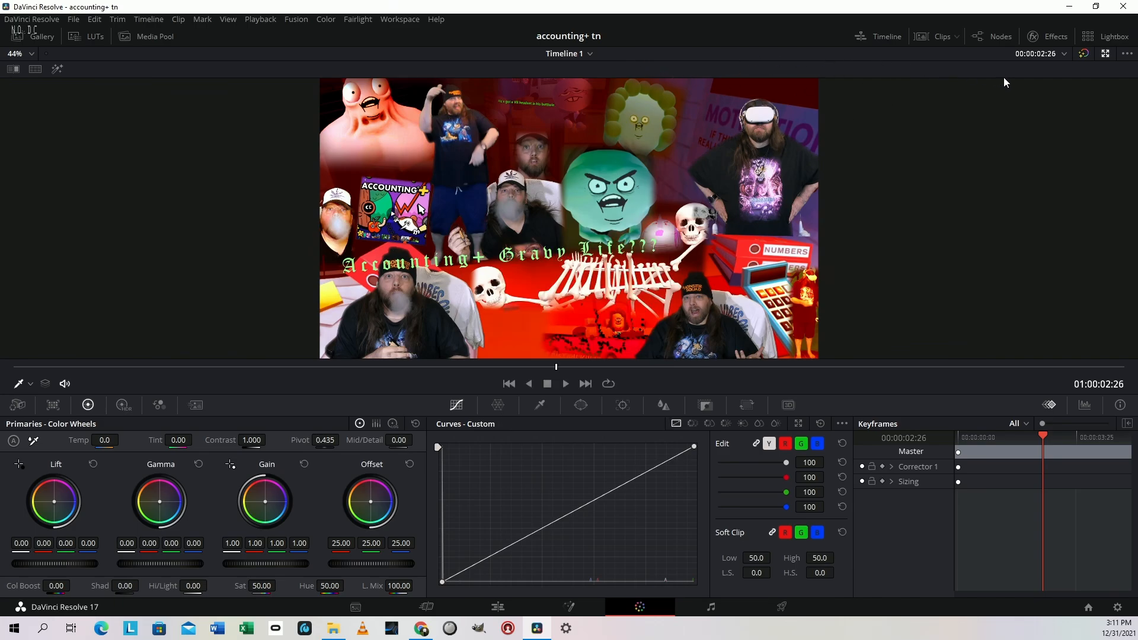
left_click(1106, 54)
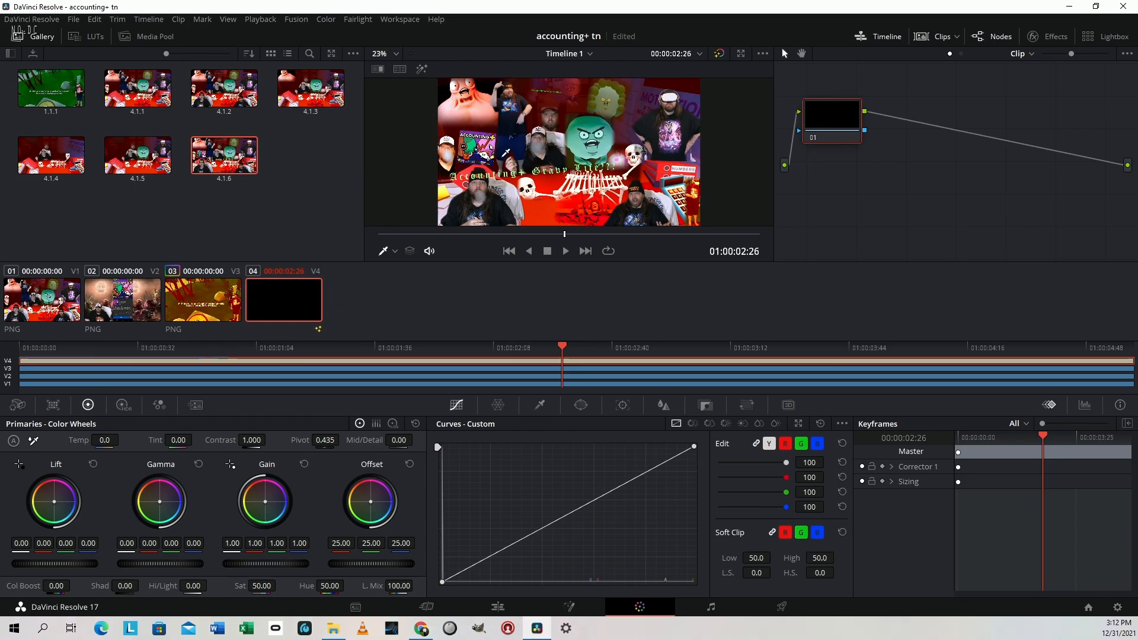
Export the newest grabbed still to the Masters folder on My Passport as a JPEG named "accounting + tn"
right_click(237, 157)
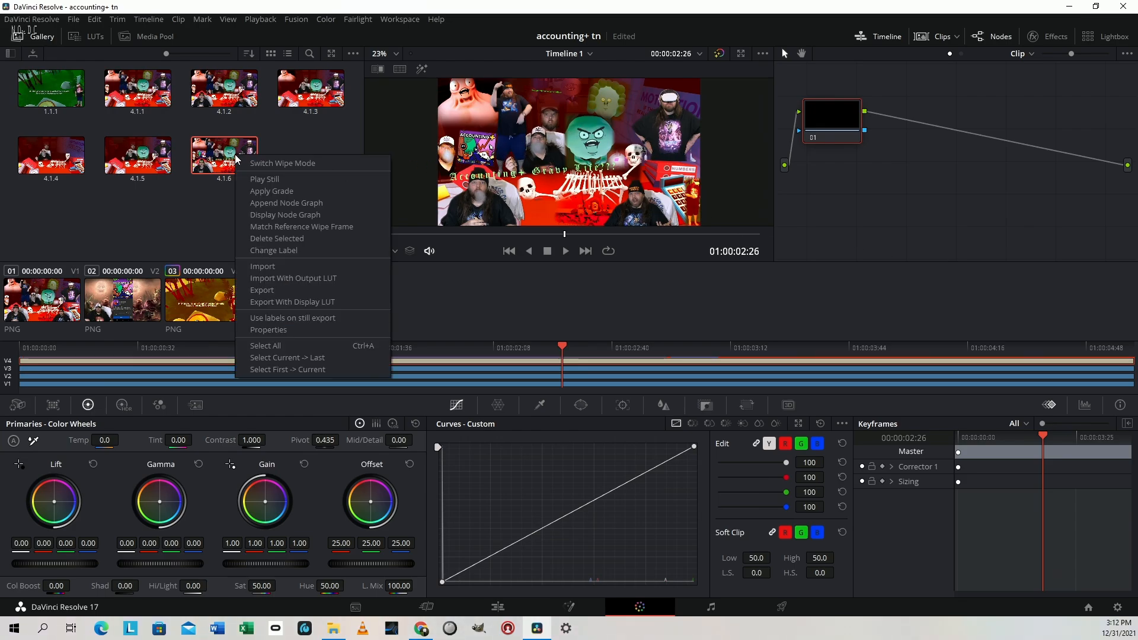
left_click(298, 290)
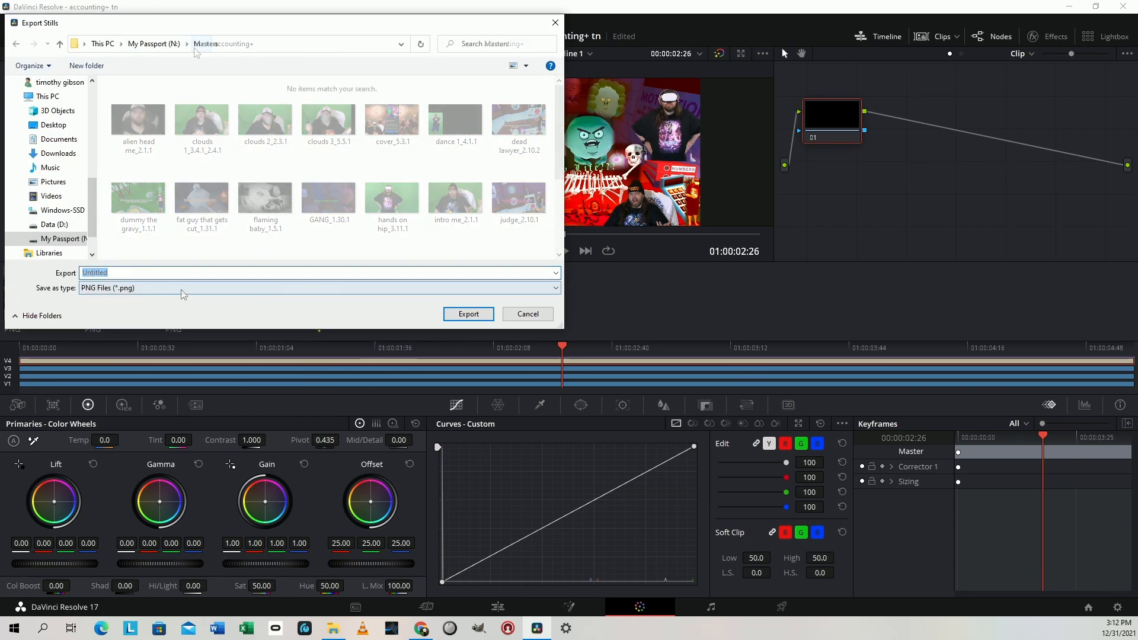
left_click(181, 290)
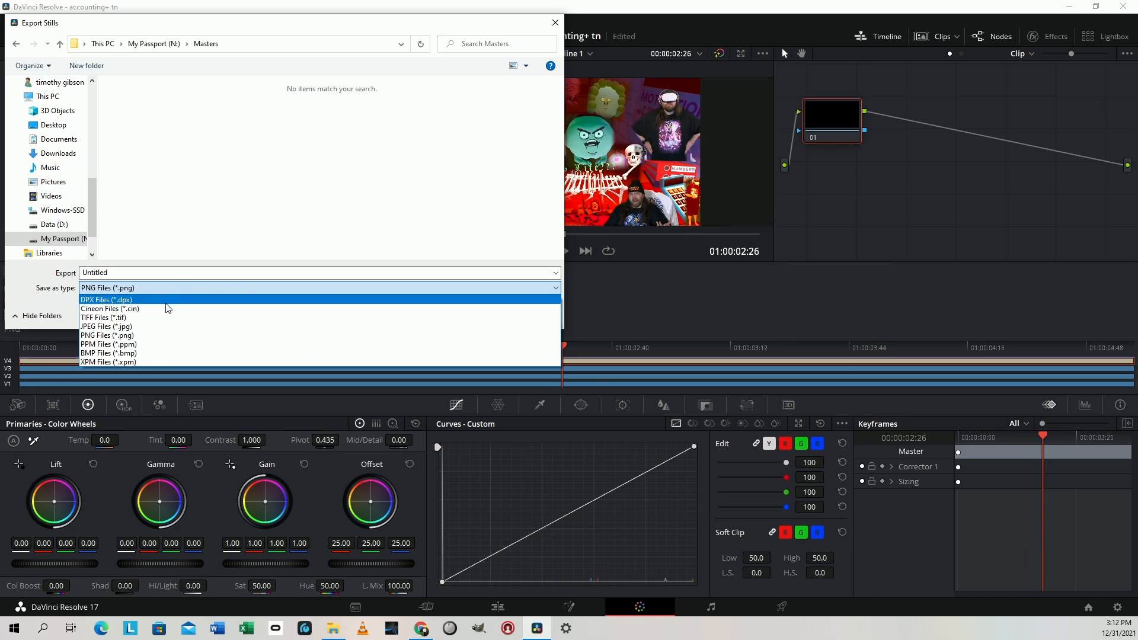
left_click(158, 327)
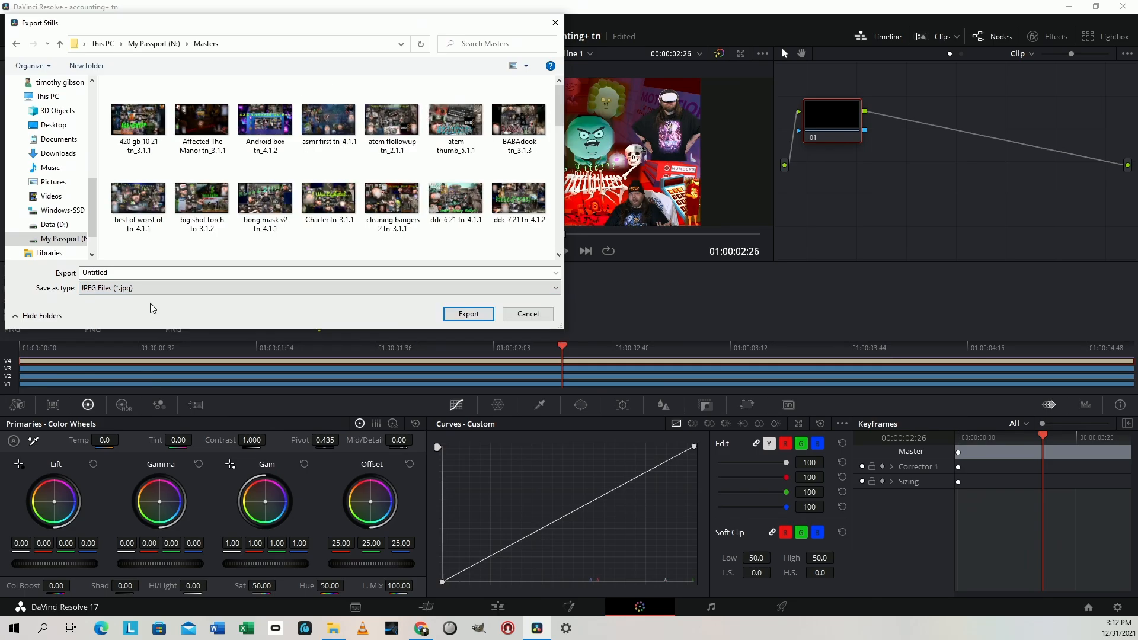
double_click(143, 273)
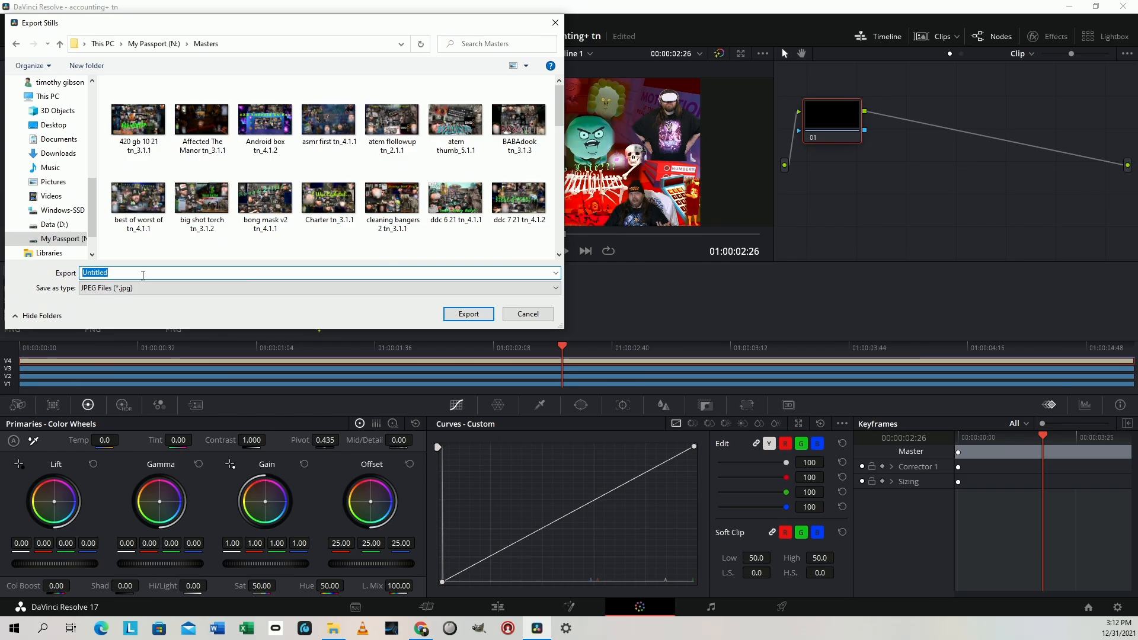
type("a")
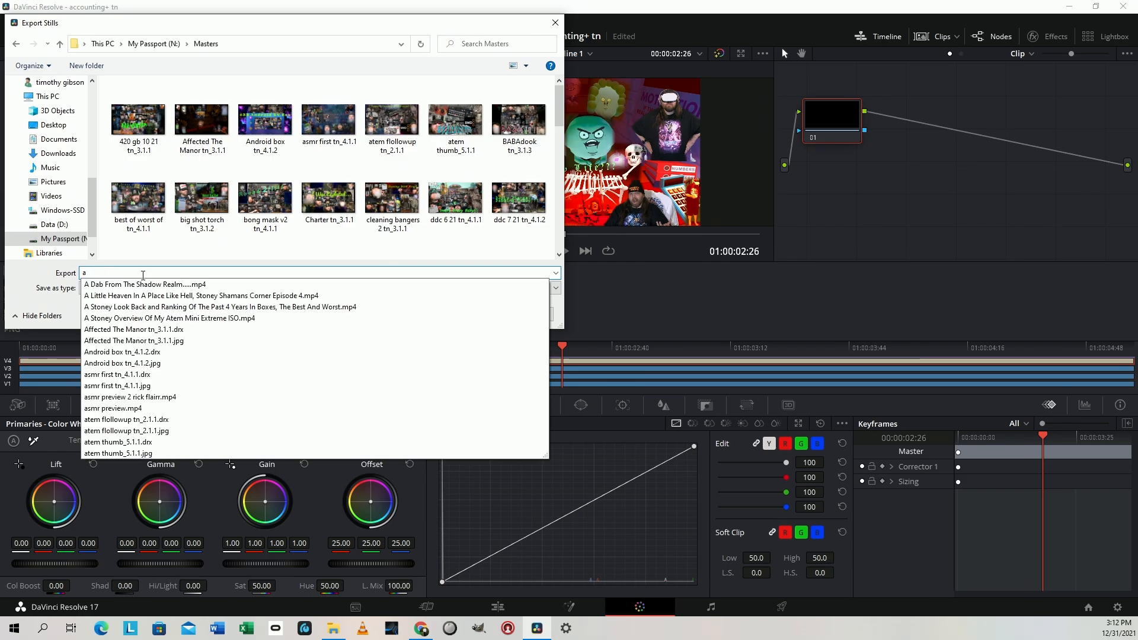
type("c")
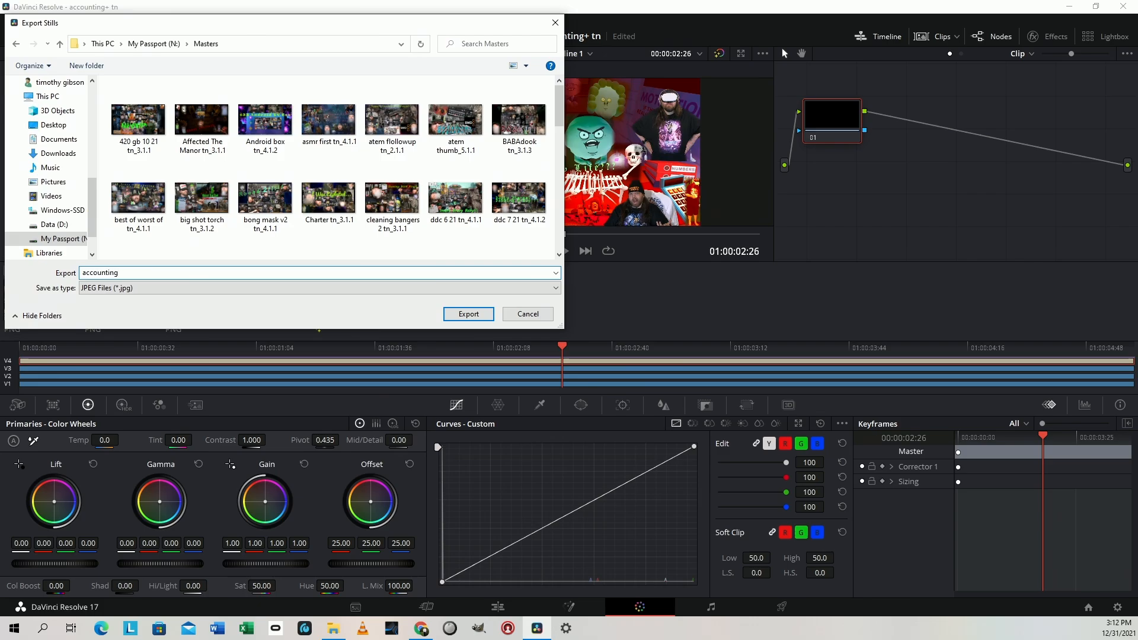
type("counting")
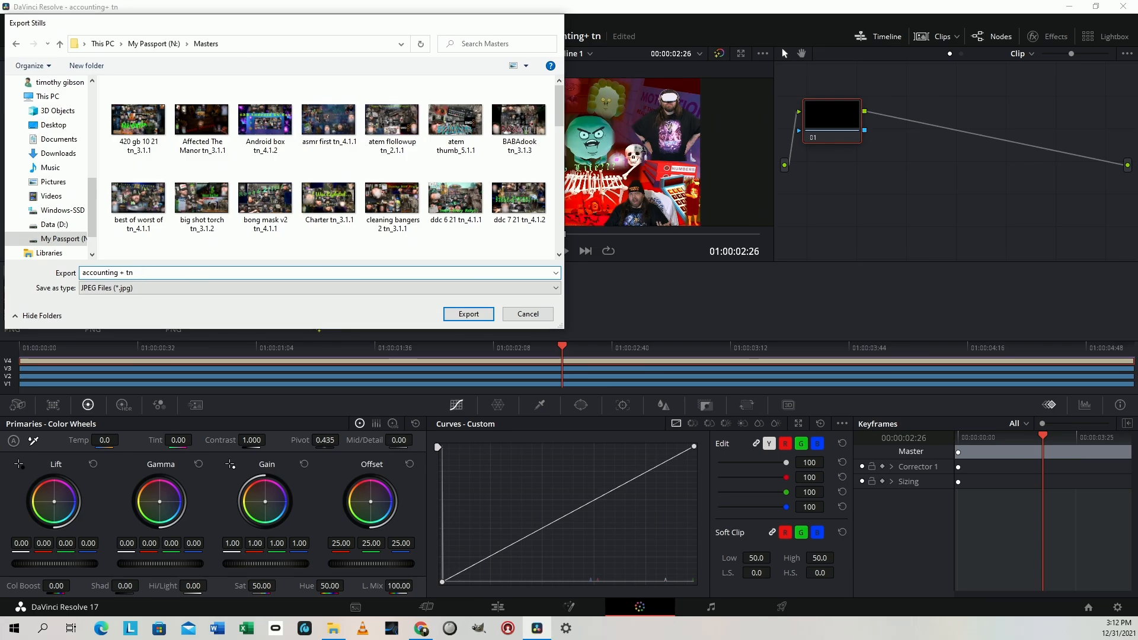
key("Return")
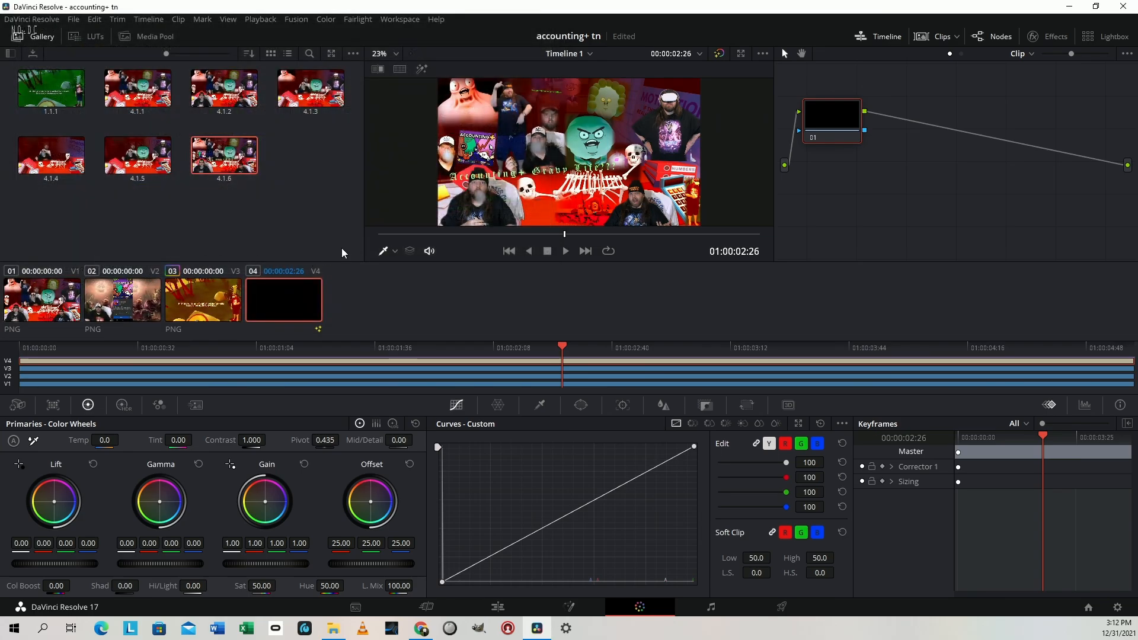
Return to the Cut page, switch to File Explorer and open the exported accounting + tn_4.1.6 image from the Masters folder to check it
key("shift+4")
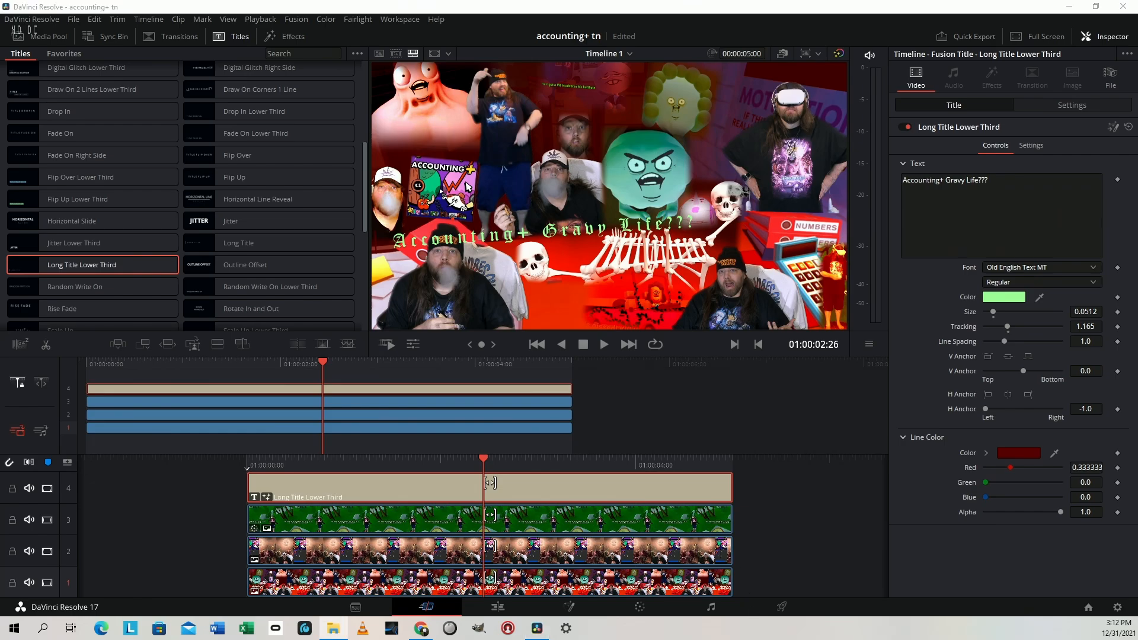
key("alt+Tab")
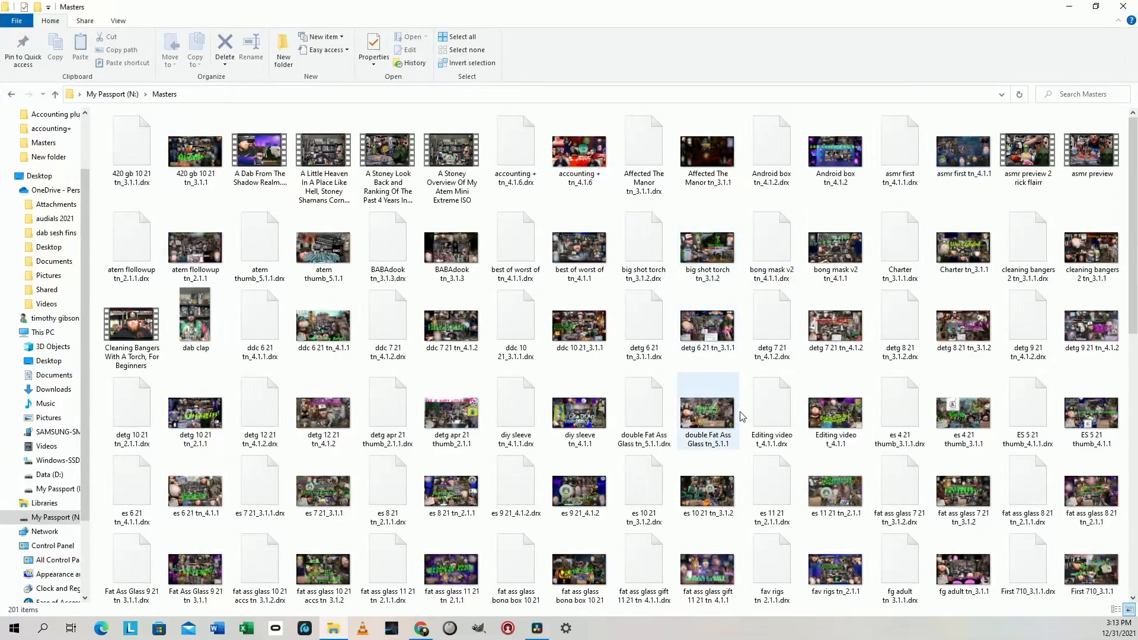
scroll(781, 454, "down", 5)
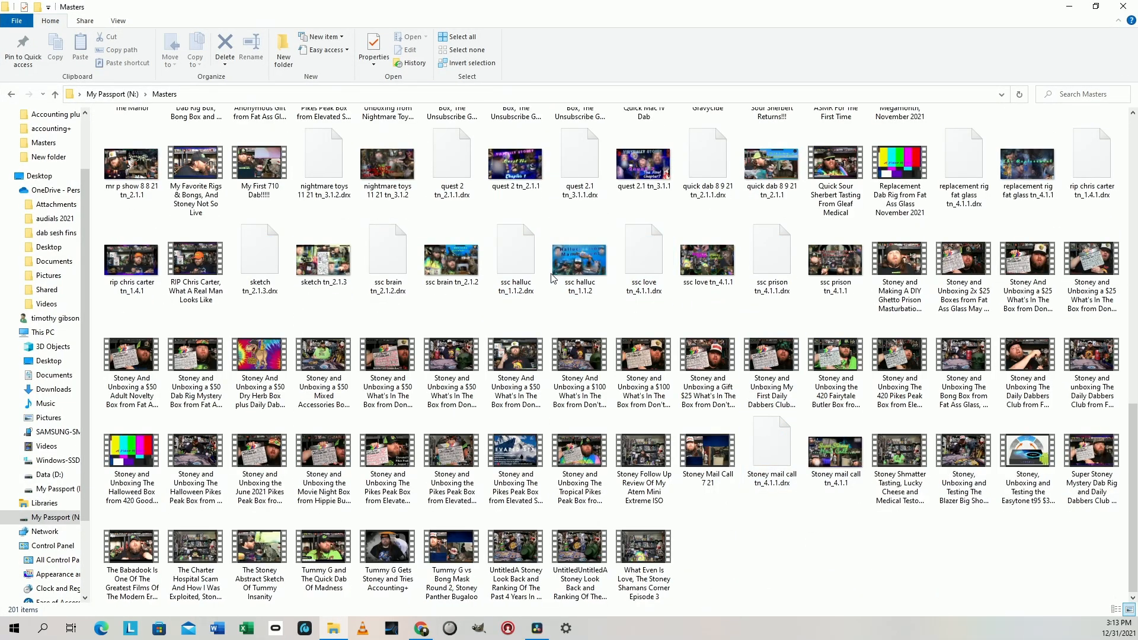
scroll(574, 318, "up", 3)
scroll(574, 318, "up", 5)
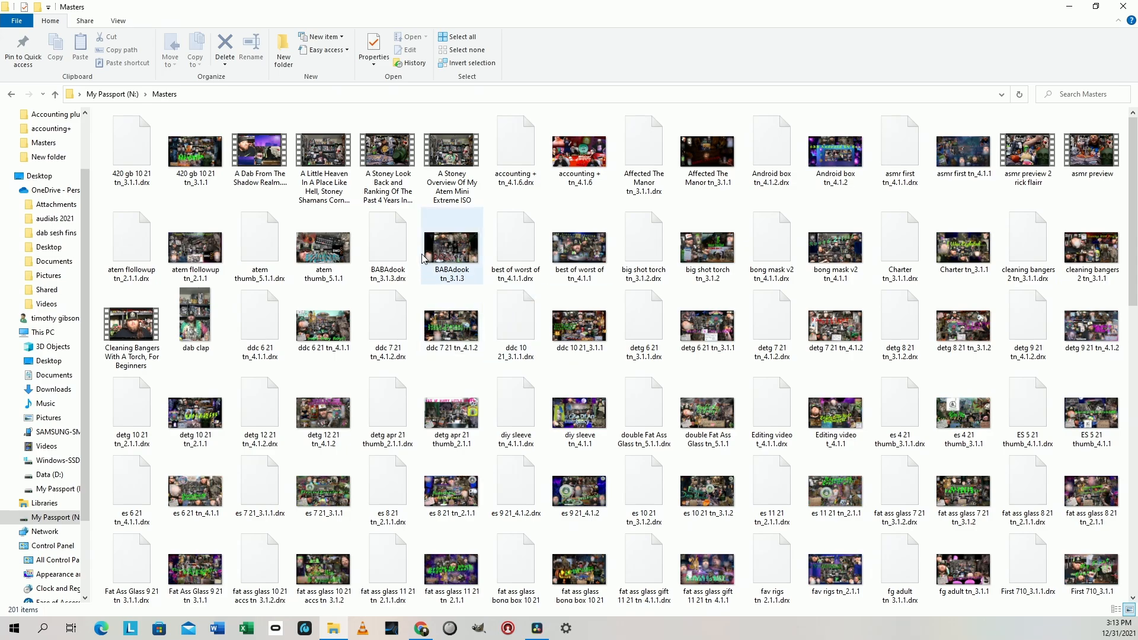
left_click(581, 159)
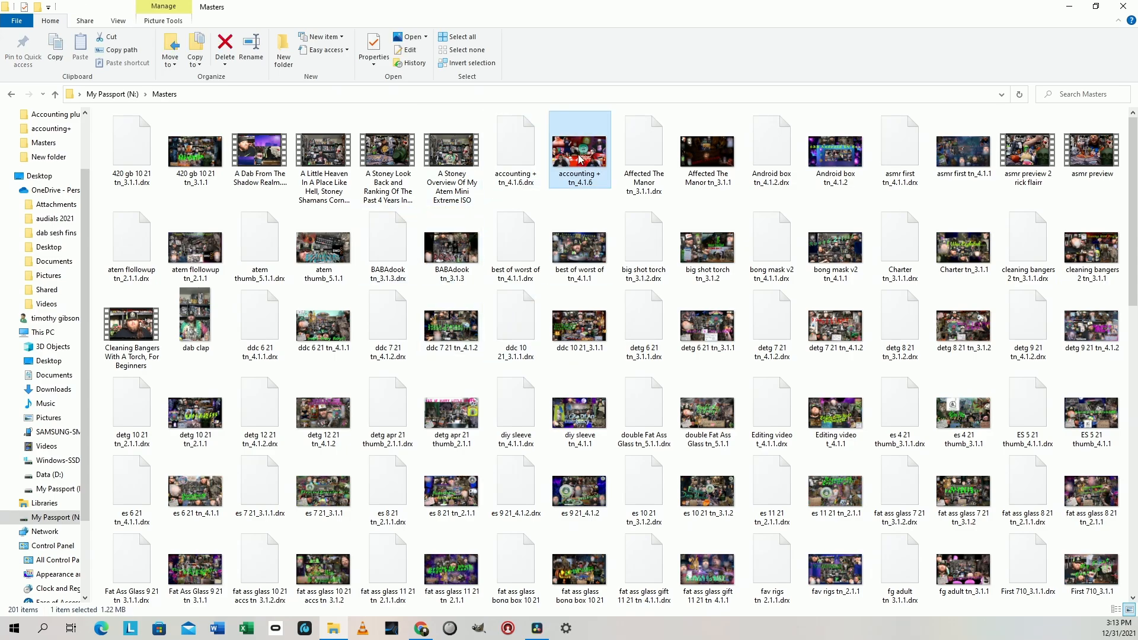
double_click(580, 159)
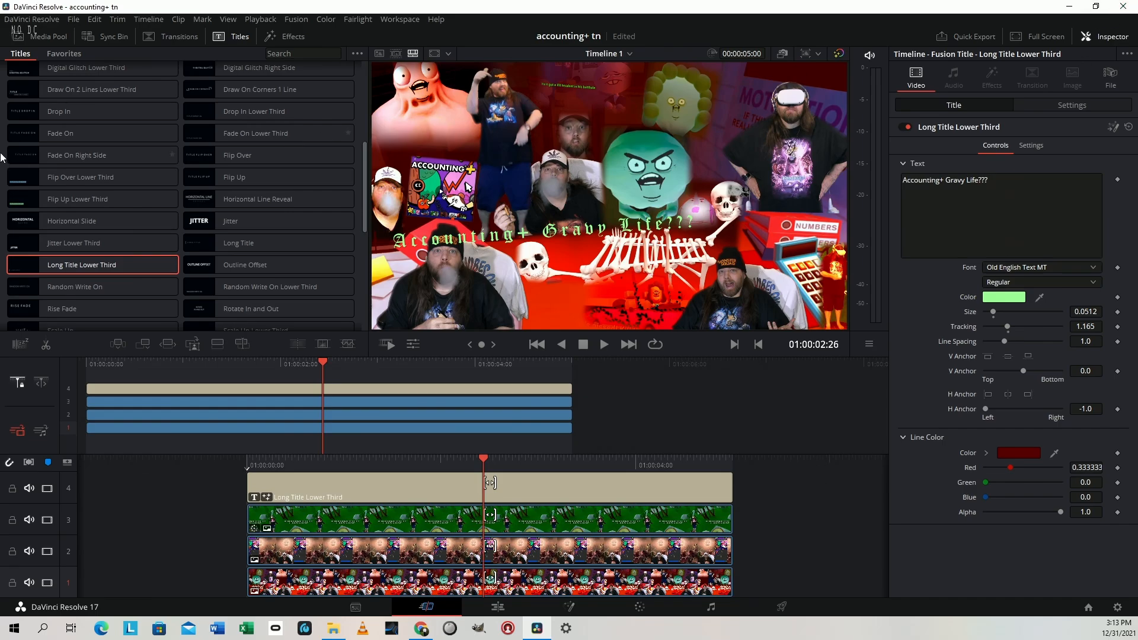
Save the thumbnail project and close the editing program
left_click(73, 20)
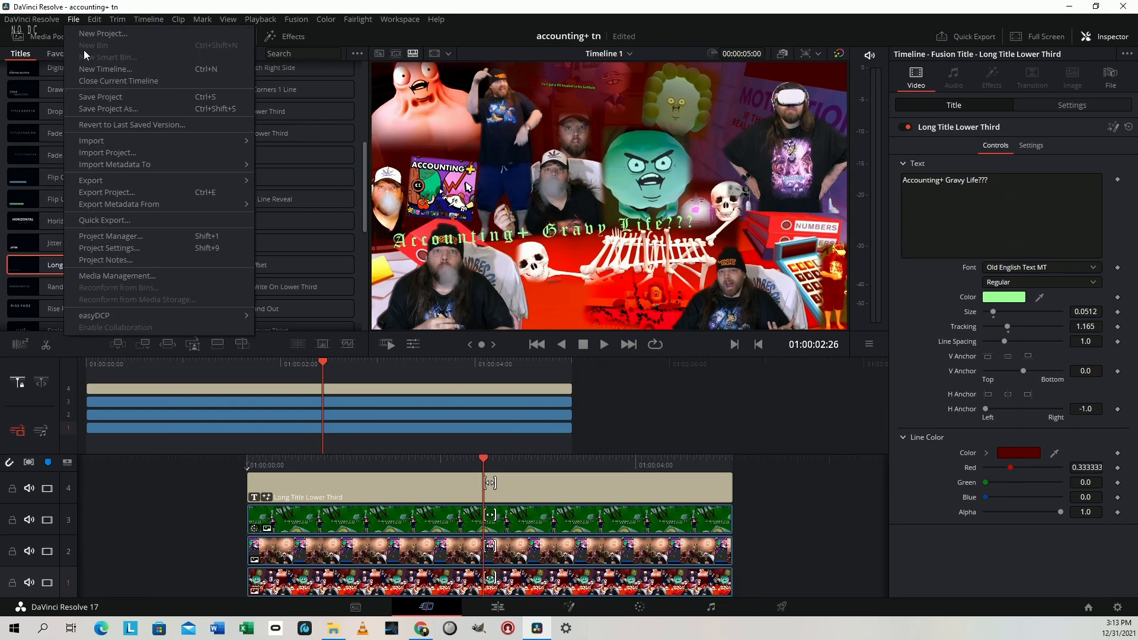
left_click(106, 94)
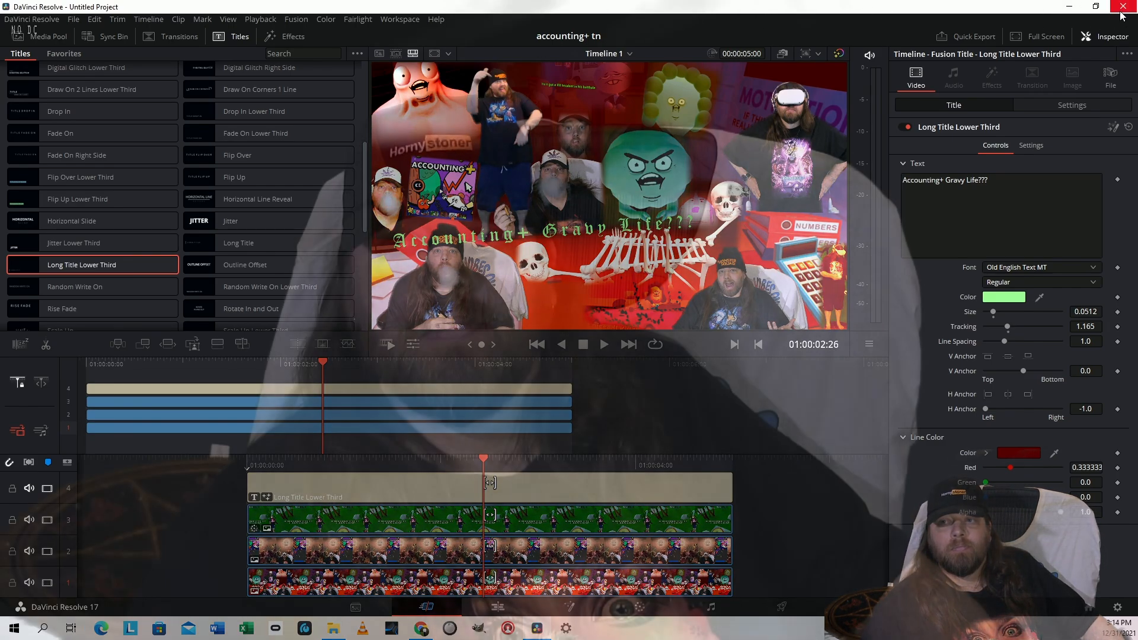
left_click(1122, 8)
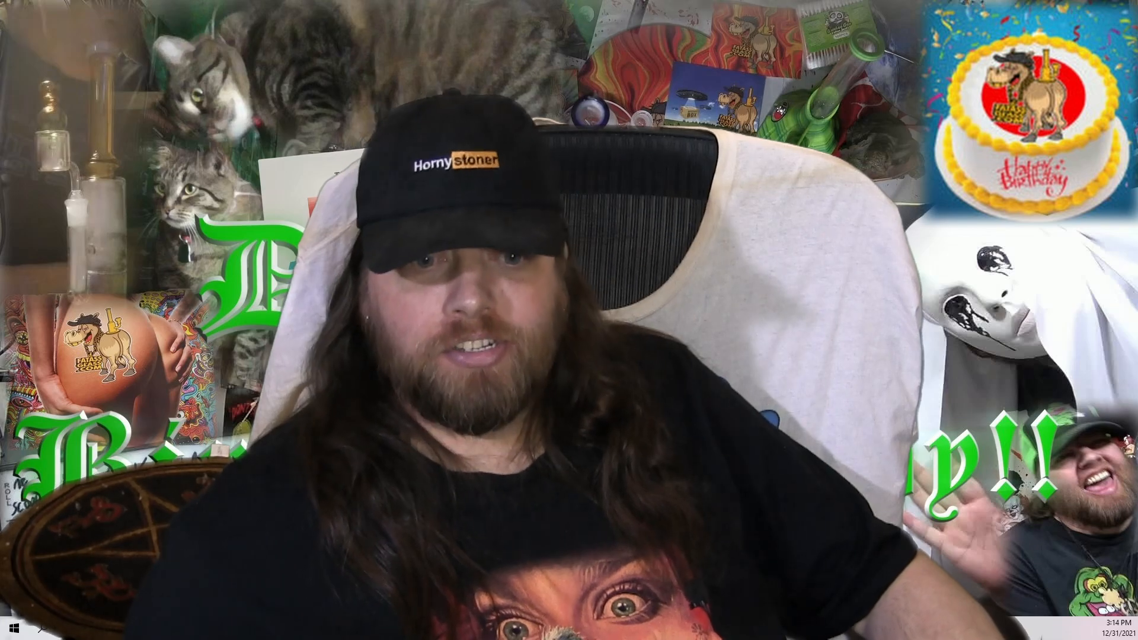